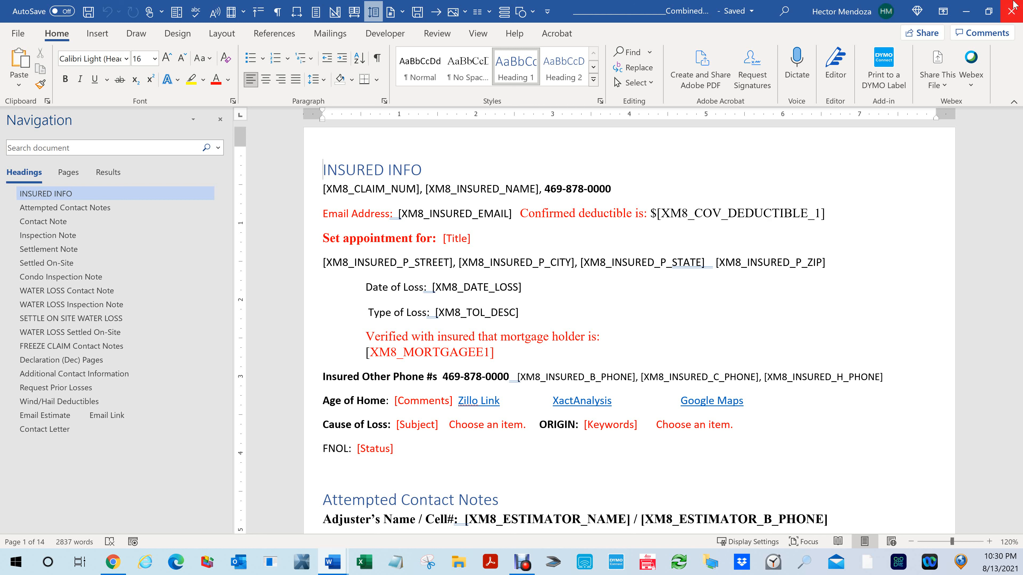
Step: Bring the Narrative document onto this screen and highlight the Dropbox link below the Token Documents link line
{"action": "left_click_drag", "start_coordinate": [1022, 338], "coordinate": [660, 2]}
{"action": "key", "text": "Up"}
{"action": "key", "text": "Up"}
{"action": "key", "text": "shift+Down"}
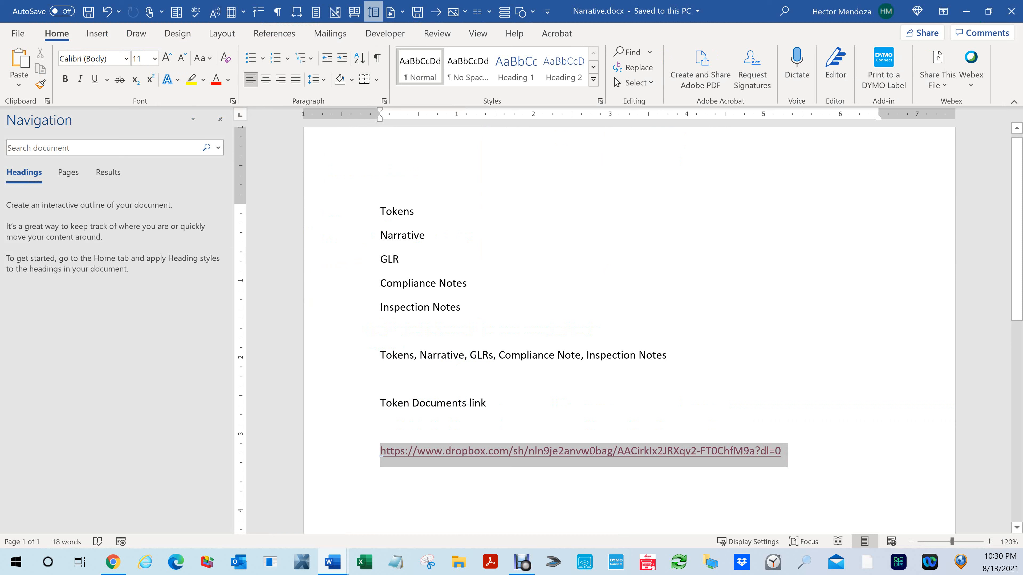
{"action": "key", "text": "Down"}
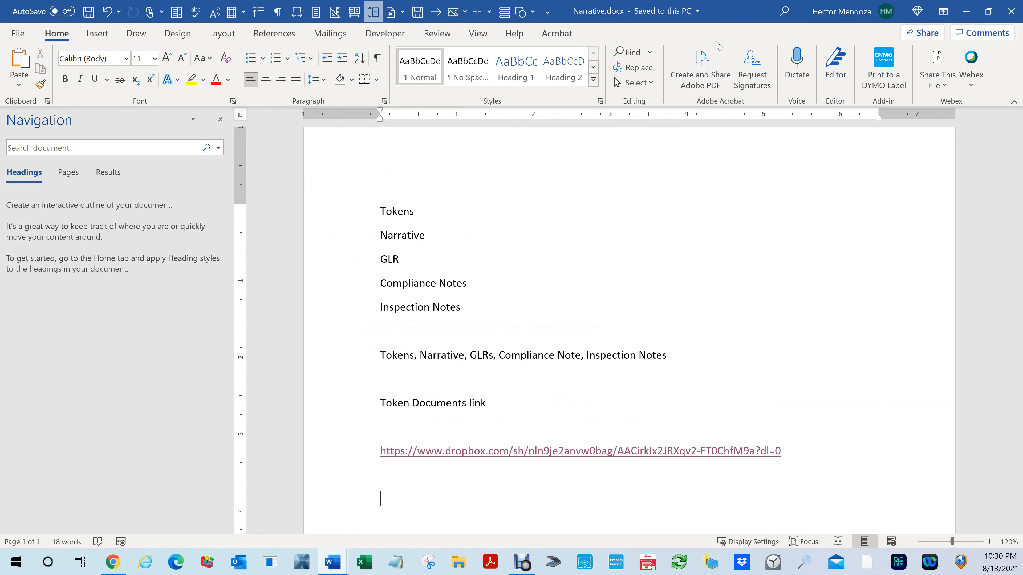
{"action": "left_click_drag", "start_coordinate": [727, 10], "coordinate": [1022, 162]}
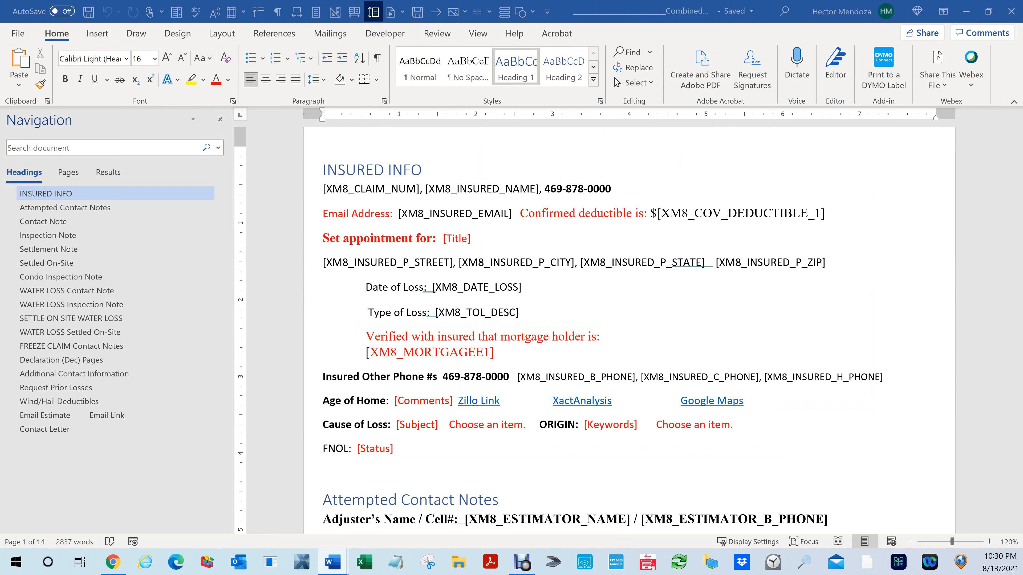
{"action": "left_click_drag", "start_coordinate": [1022, 249], "coordinate": [389, 135]}
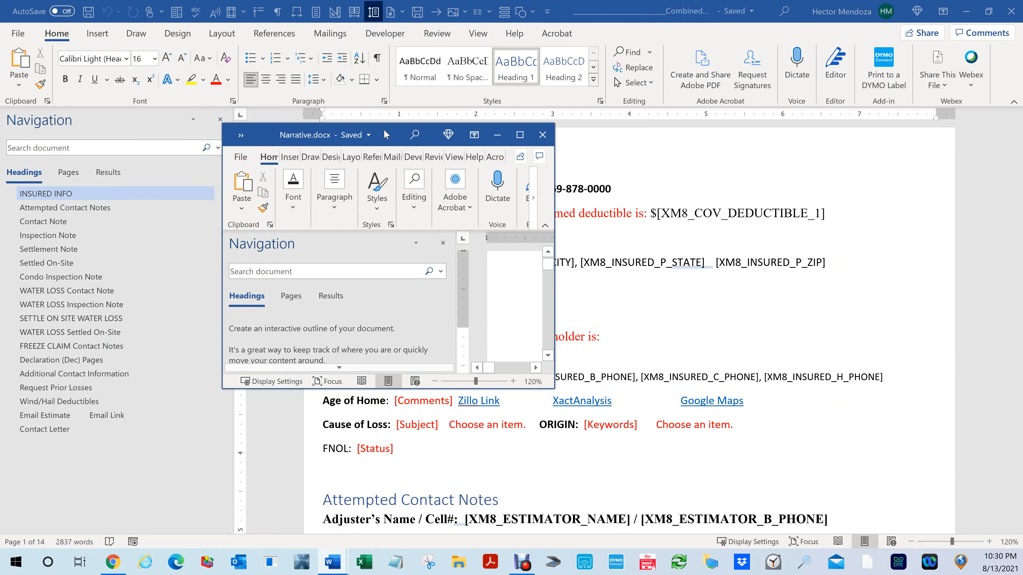
{"action": "left_click", "coordinate": [520, 136]}
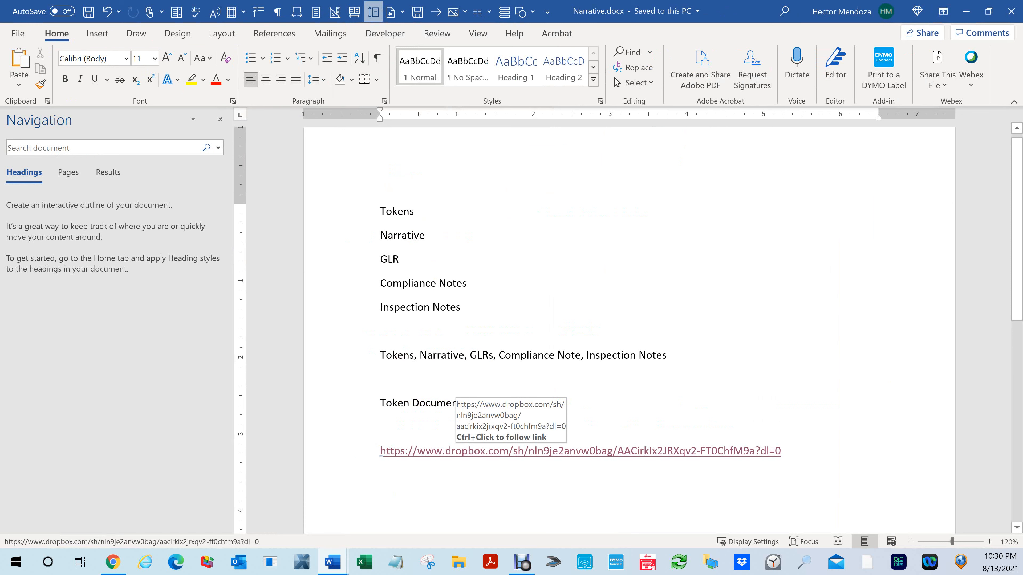
Step: Open the Dropbox hyperlink to view the shared tokens folder and close the browser window
{"action": "right_click", "coordinate": [468, 451]}
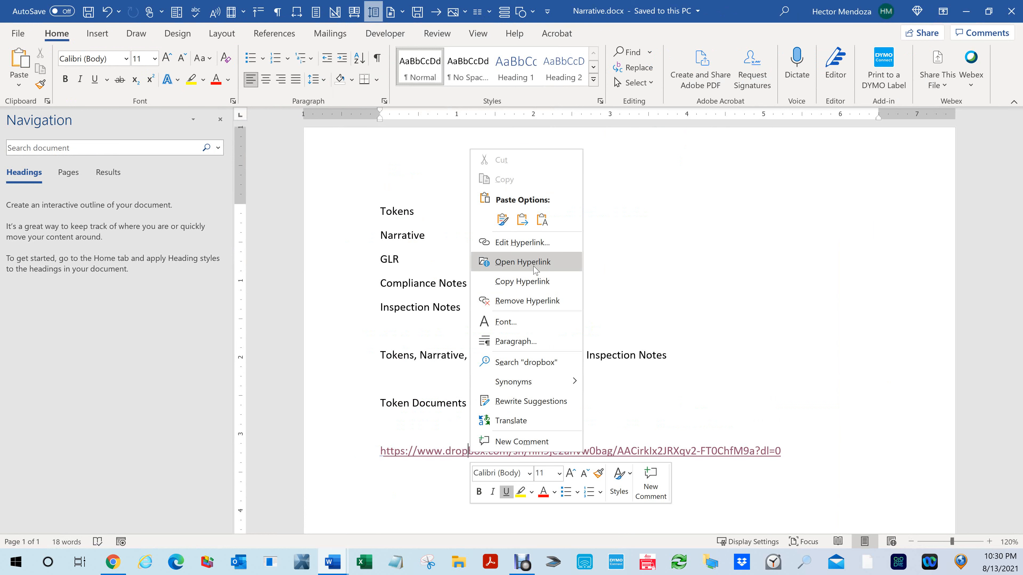
{"action": "left_click", "coordinate": [522, 262]}
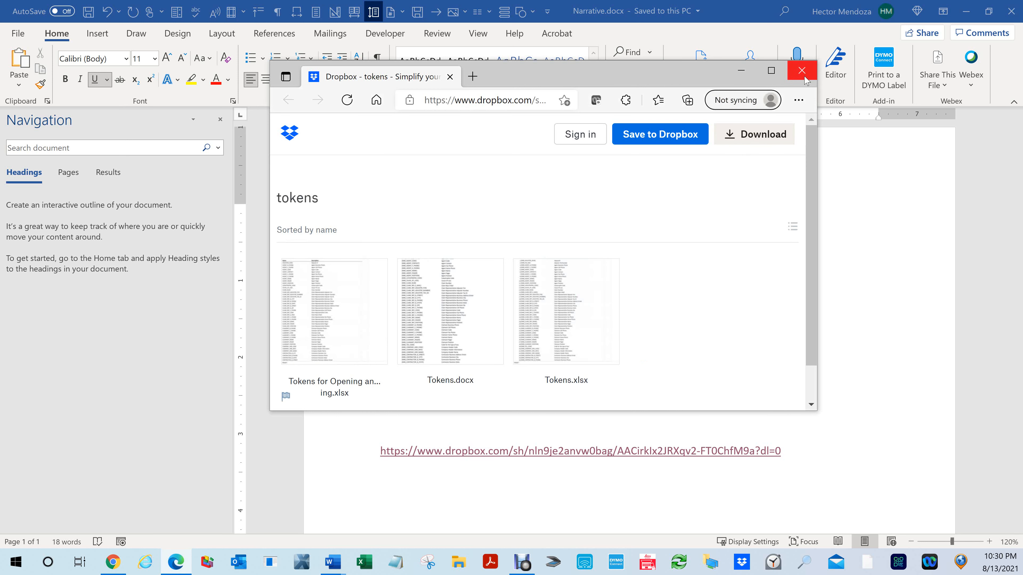
{"action": "left_click", "coordinate": [924, 4]}
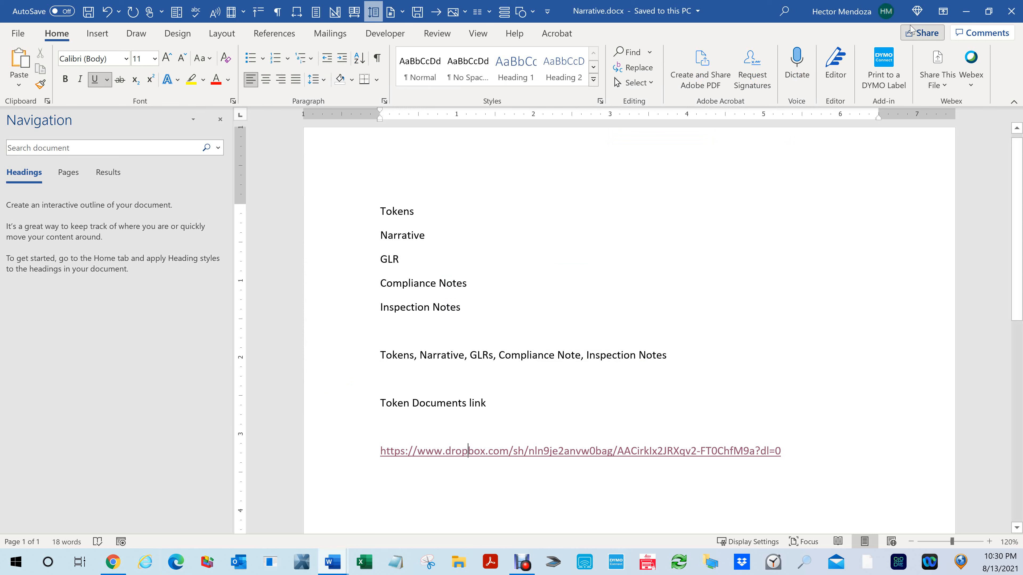
Step: Minimize both Word documents and open Tokens.xlsx from the tokens folder on the desktop
{"action": "left_click", "coordinate": [966, 12]}
{"action": "left_click", "coordinate": [965, 14]}
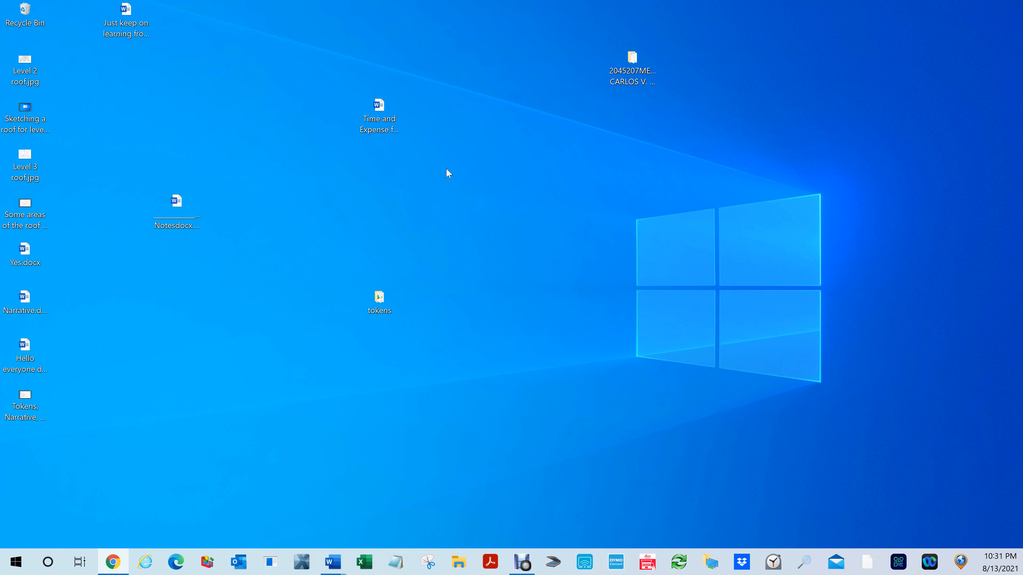
{"action": "double_click", "coordinate": [380, 308]}
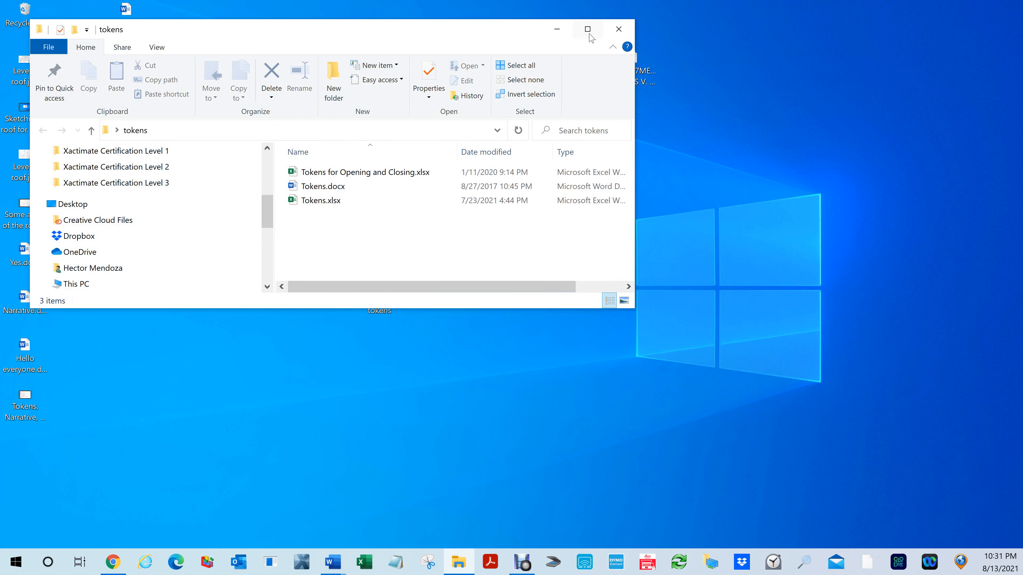
{"action": "left_click", "coordinate": [589, 31]}
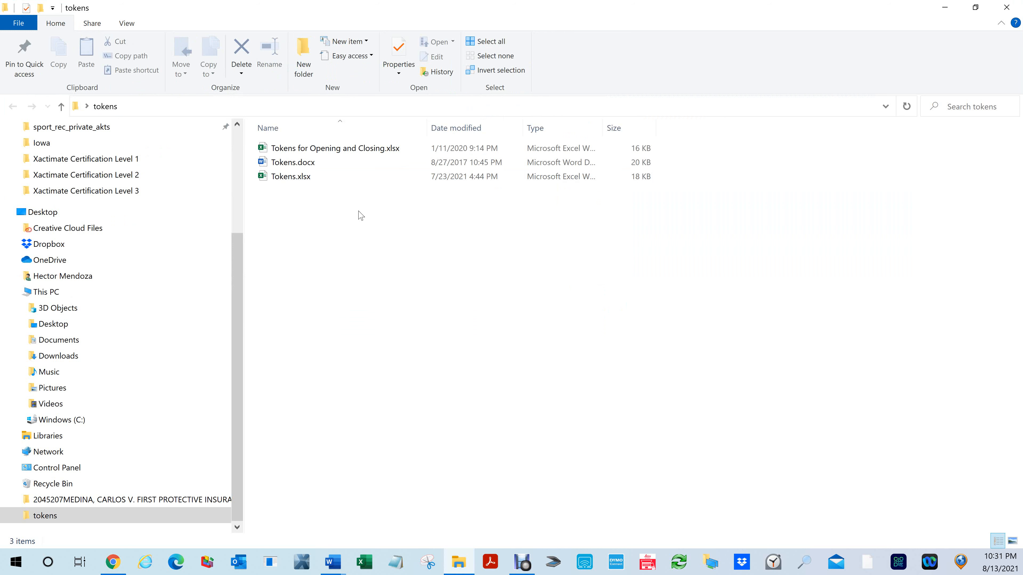
{"action": "double_click", "coordinate": [261, 177]}
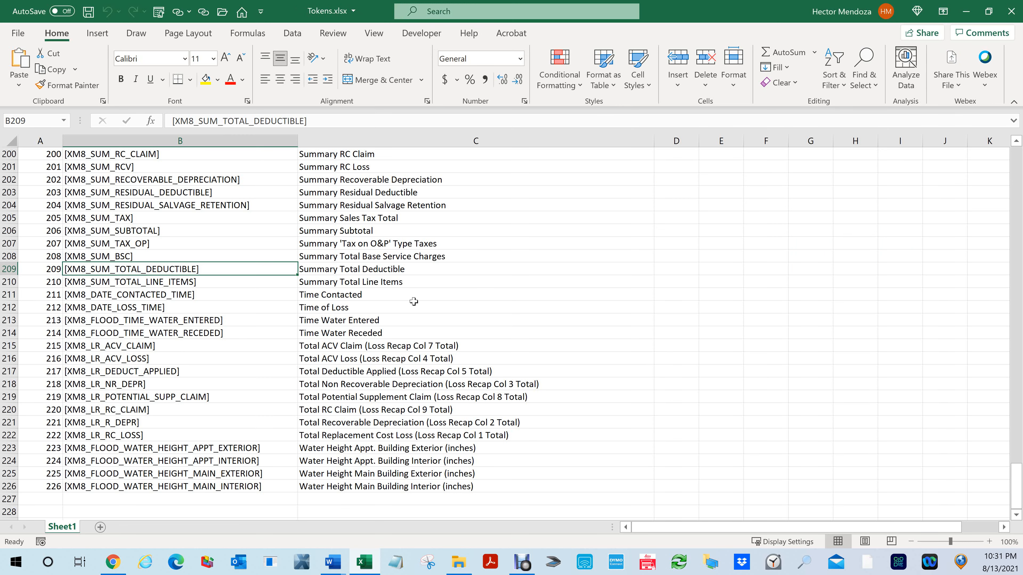
Step: Review the token list from its first row, selecting the agent fax phone token in B7 and the claimant name token in B36
{"action": "scroll", "coordinate": [413, 302], "scroll_direction": "up", "scroll_amount": 20}
{"action": "scroll", "coordinate": [413, 301], "scroll_direction": "up", "scroll_amount": 20}
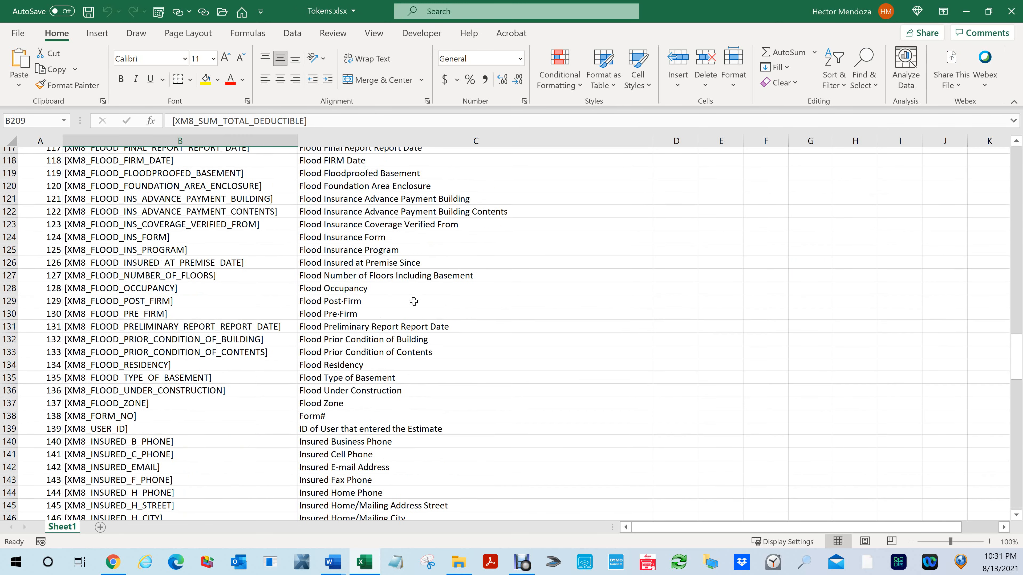
{"action": "scroll", "coordinate": [413, 301], "scroll_direction": "up", "scroll_amount": 13}
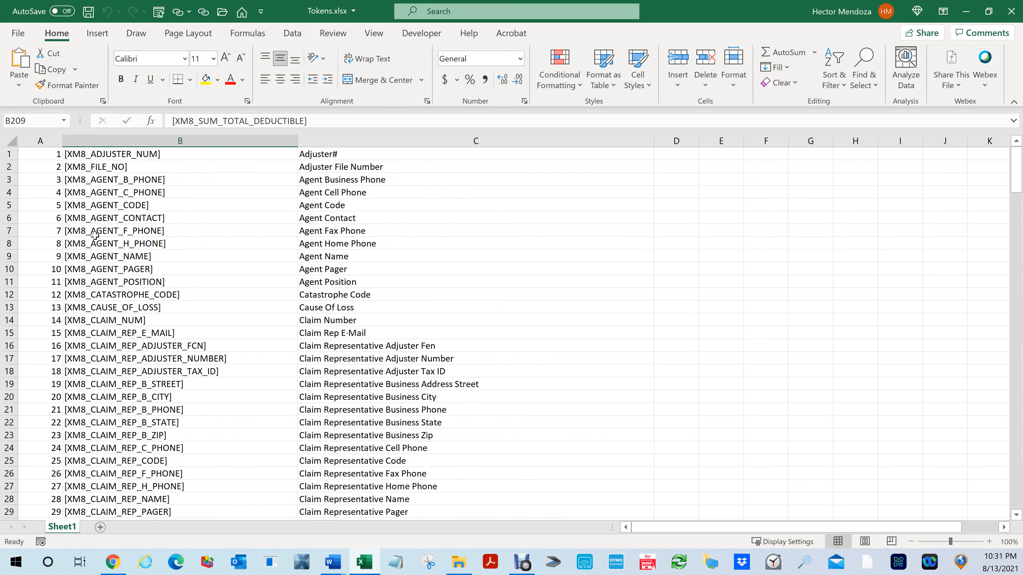
{"action": "left_click", "coordinate": [188, 230]}
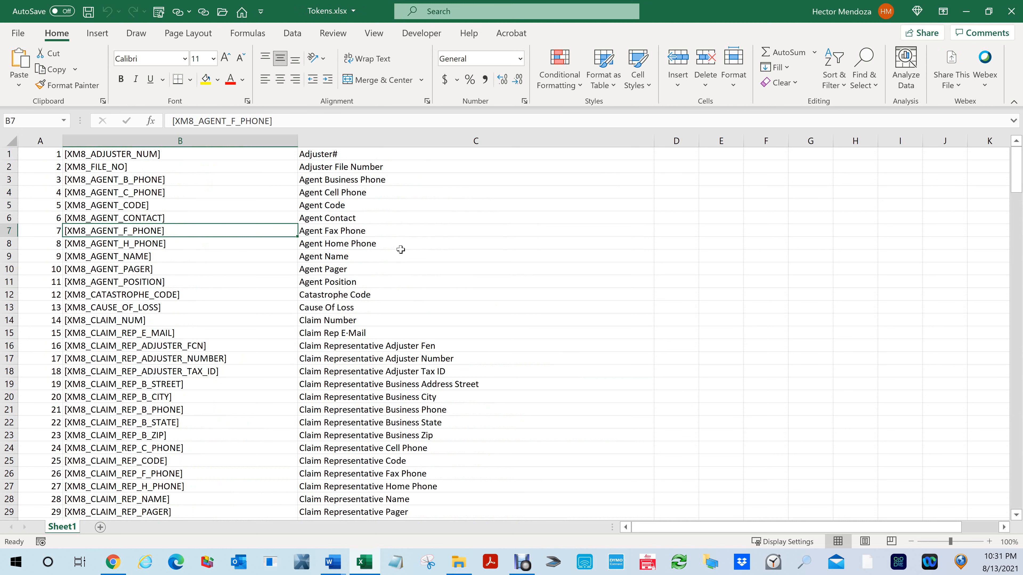
{"action": "scroll", "coordinate": [401, 251], "scroll_direction": "down", "scroll_amount": 7}
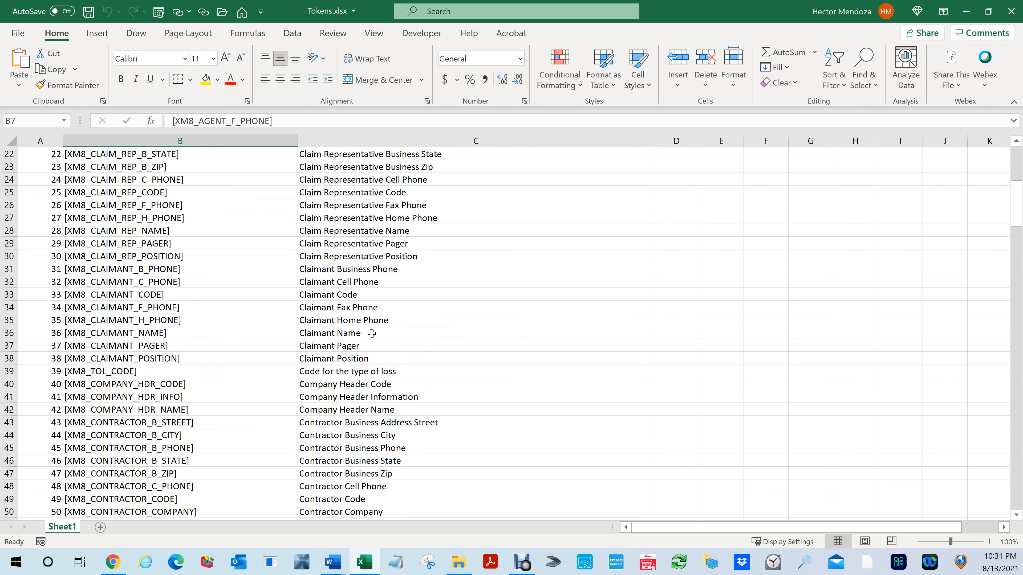
{"action": "left_click", "coordinate": [181, 336]}
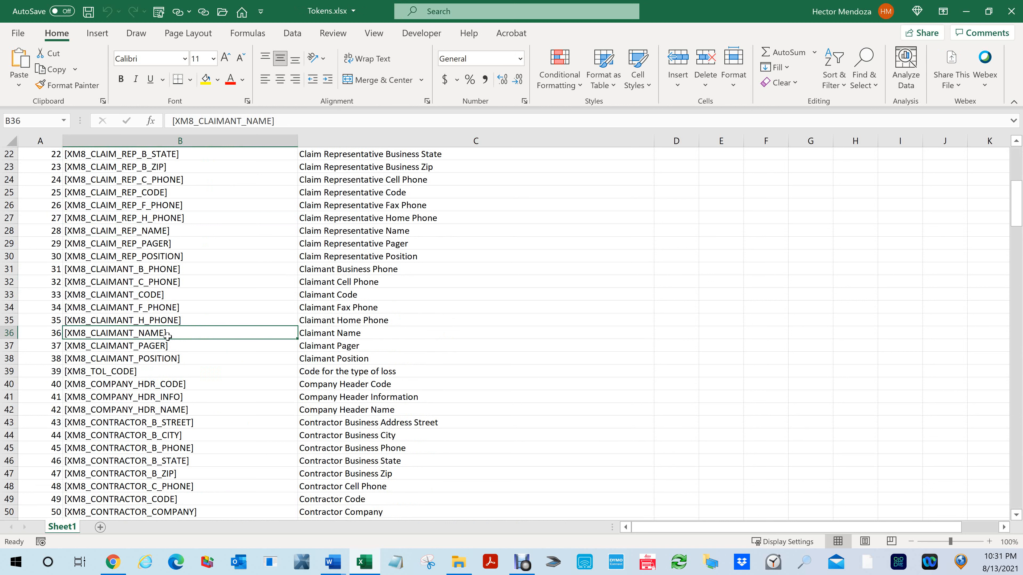
Step: Examine the coverage and date tokens, selecting the date inspected token in B94 and the date entered token in B92
{"action": "scroll", "coordinate": [457, 353], "scroll_direction": "down", "scroll_amount": 7}
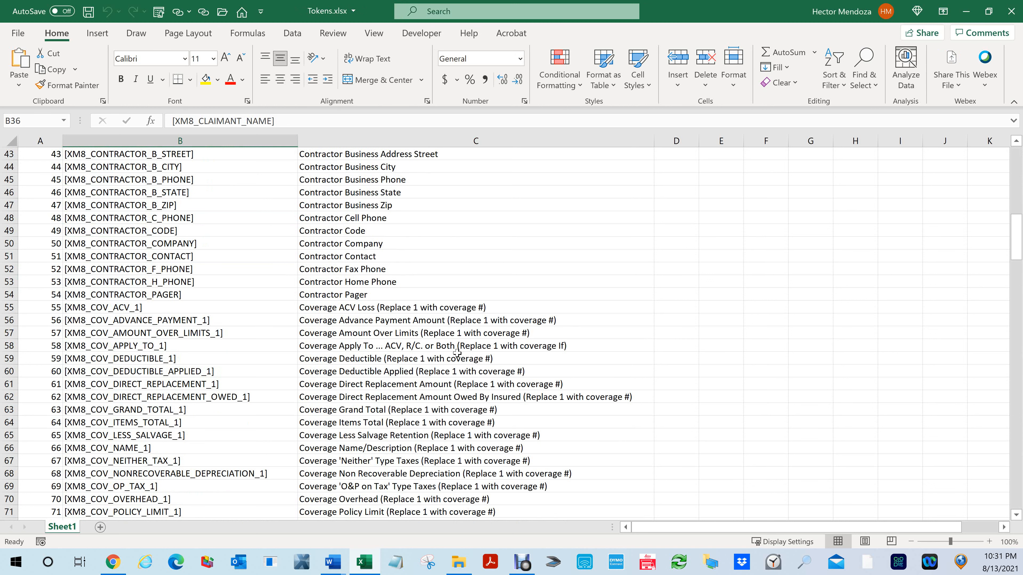
{"action": "scroll", "coordinate": [458, 353], "scroll_direction": "down", "scroll_amount": 14}
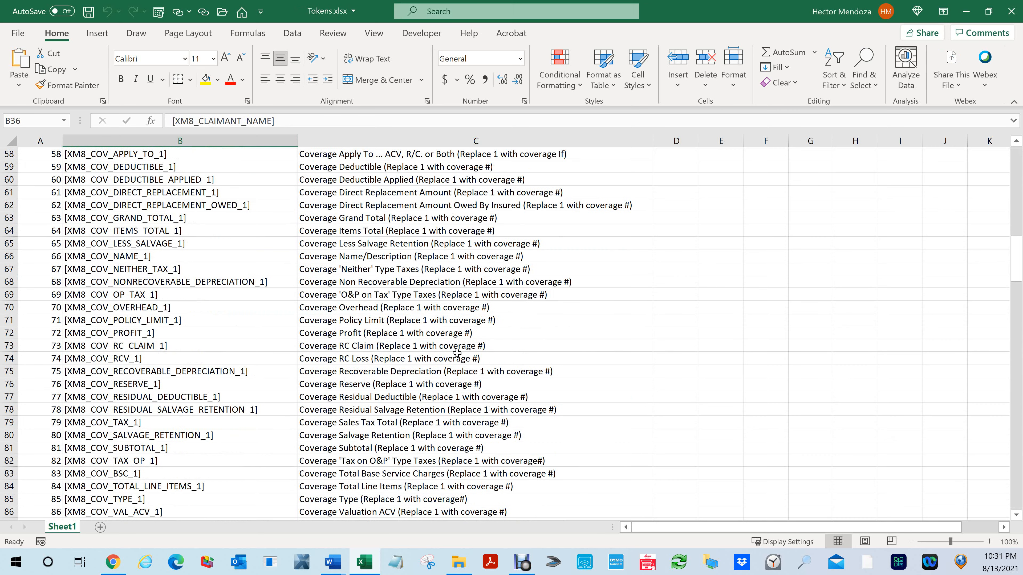
{"action": "scroll", "coordinate": [443, 354], "scroll_direction": "up", "scroll_amount": 1}
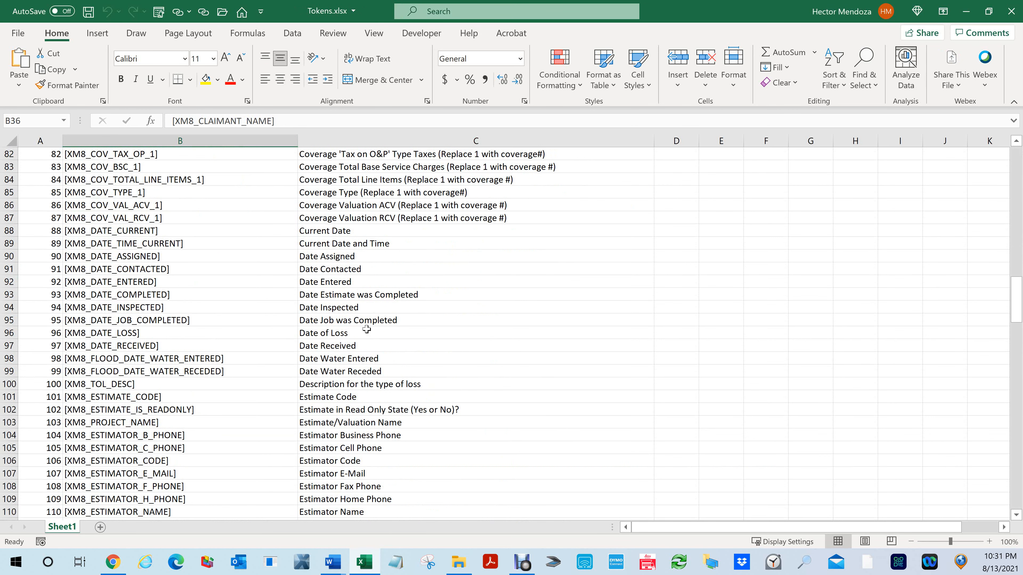
{"action": "left_click", "coordinate": [215, 308]}
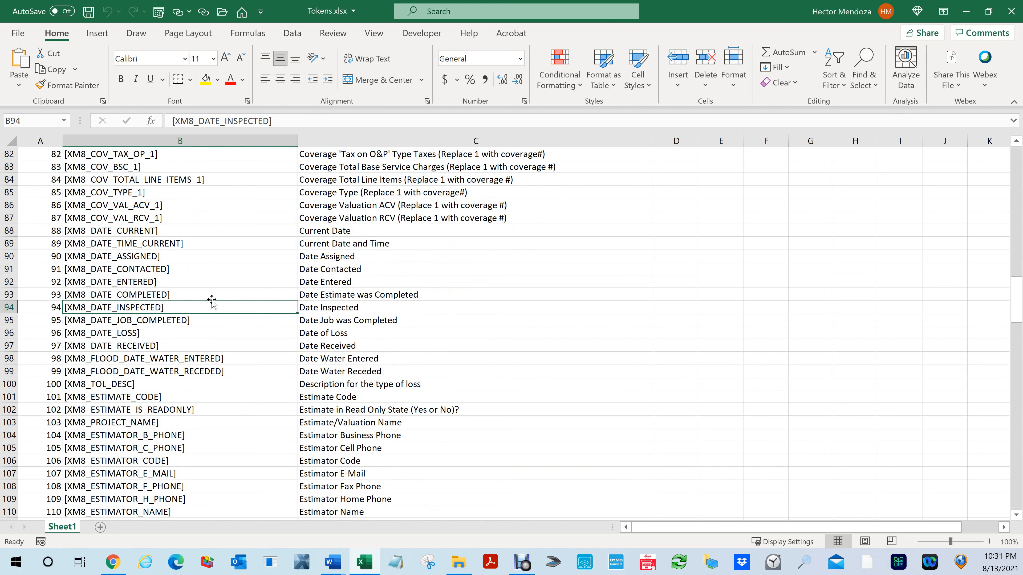
{"action": "left_click", "coordinate": [345, 282]}
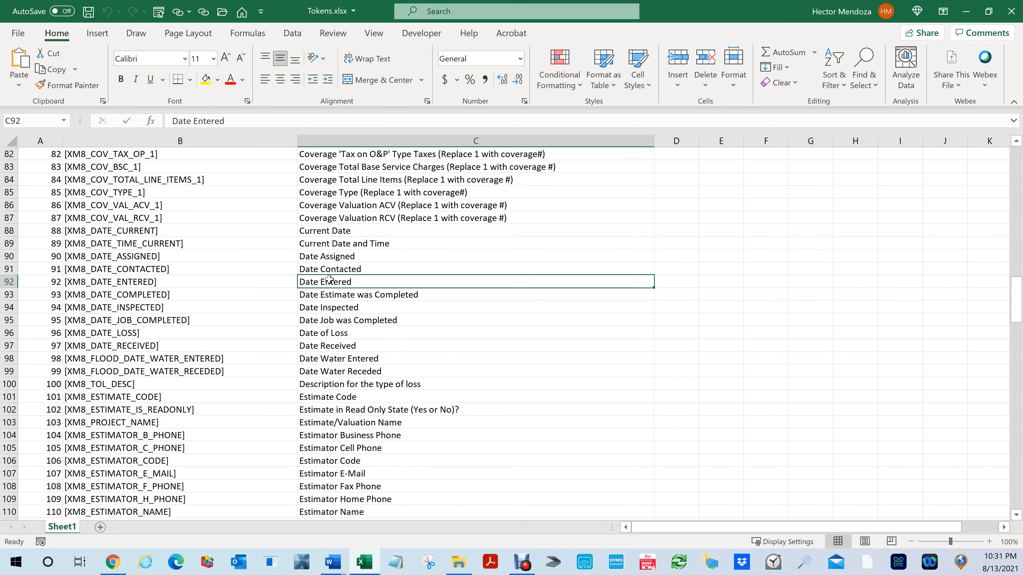
{"action": "left_click", "coordinate": [181, 287]}
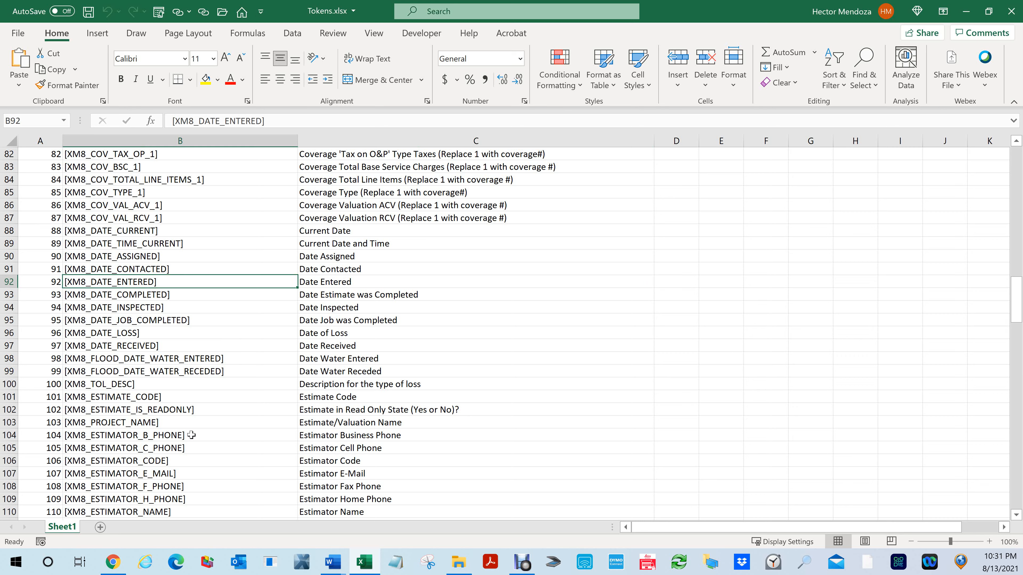
Step: Examine the remaining tokens and descriptions, from the estimator, flood and insured entries through the end of the list
{"action": "scroll", "coordinate": [222, 423], "scroll_direction": "down", "scroll_amount": 1}
{"action": "scroll", "coordinate": [229, 445], "scroll_direction": "down", "scroll_amount": 8}
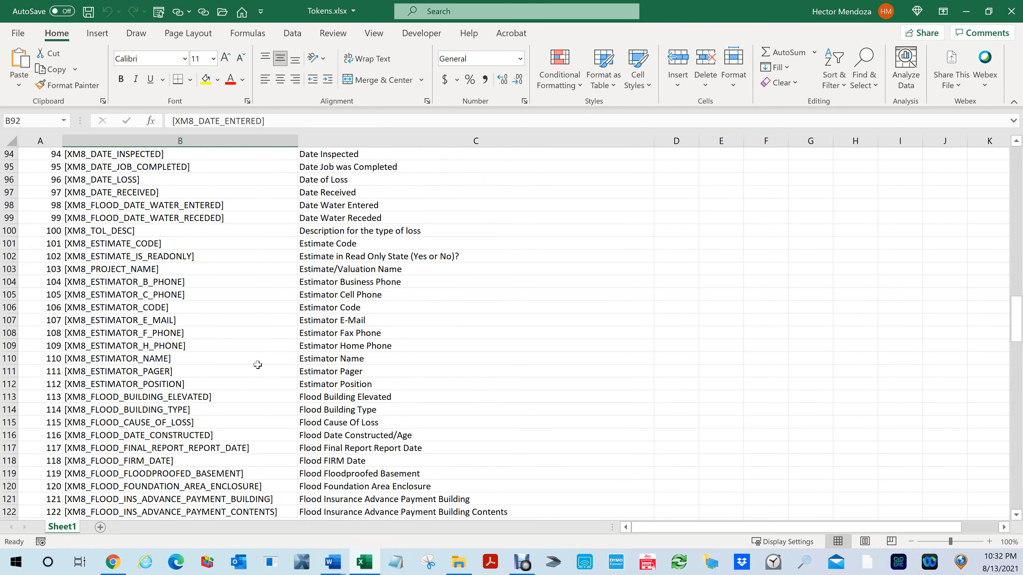
{"action": "scroll", "coordinate": [339, 411], "scroll_direction": "down", "scroll_amount": 10}
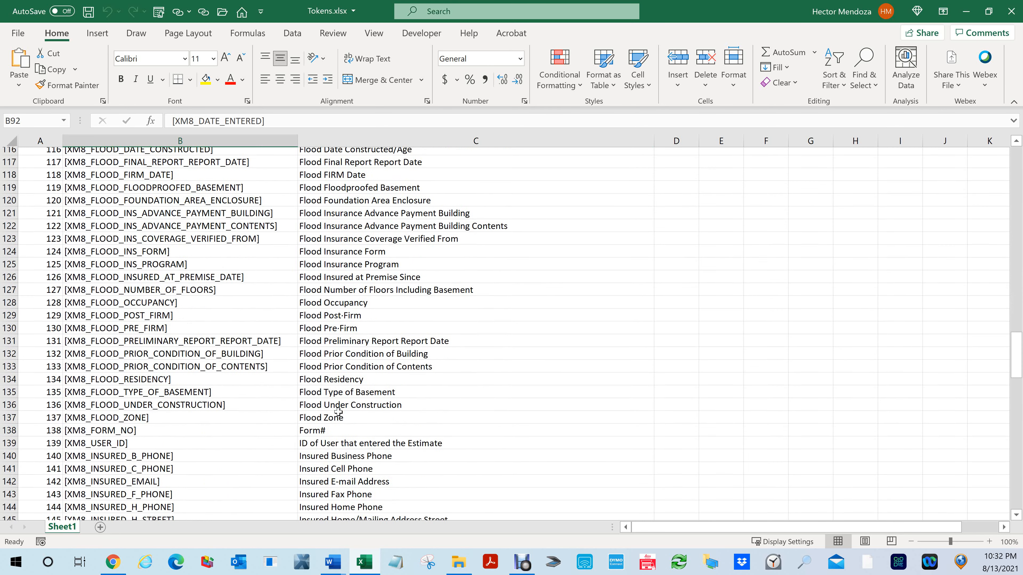
{"action": "scroll", "coordinate": [334, 392], "scroll_direction": "down", "scroll_amount": 4}
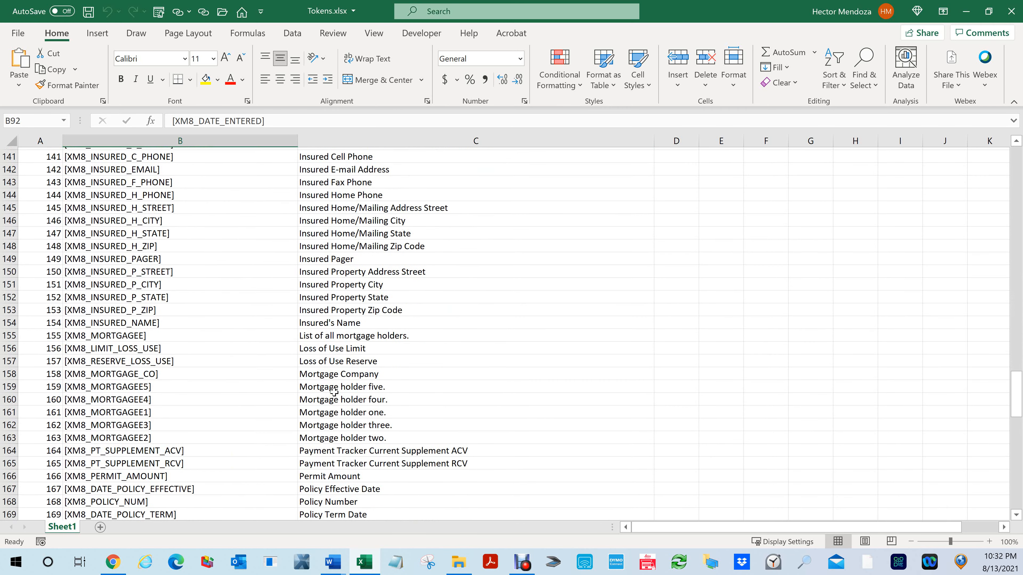
{"action": "scroll", "coordinate": [334, 391], "scroll_direction": "down", "scroll_amount": 4}
{"action": "scroll", "coordinate": [225, 378], "scroll_direction": "down", "scroll_amount": 5}
{"action": "scroll", "coordinate": [228, 371], "scroll_direction": "down", "scroll_amount": 5}
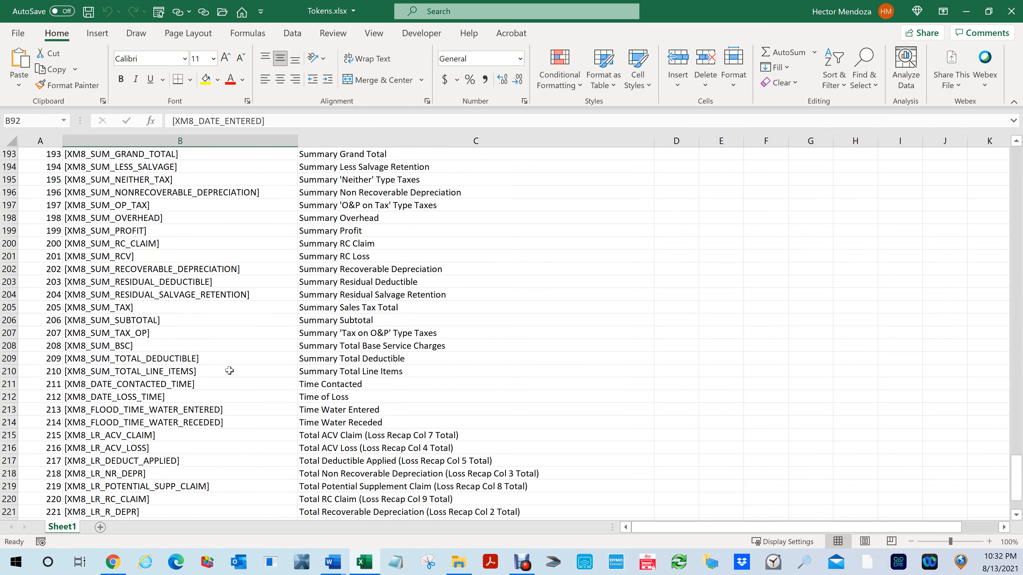
{"action": "scroll", "coordinate": [229, 371], "scroll_direction": "down", "scroll_amount": 6}
Step: Return to the start of the token list and browse its tokens again down to the flood entries
{"action": "scroll", "coordinate": [229, 370], "scroll_direction": "up", "scroll_amount": 12}
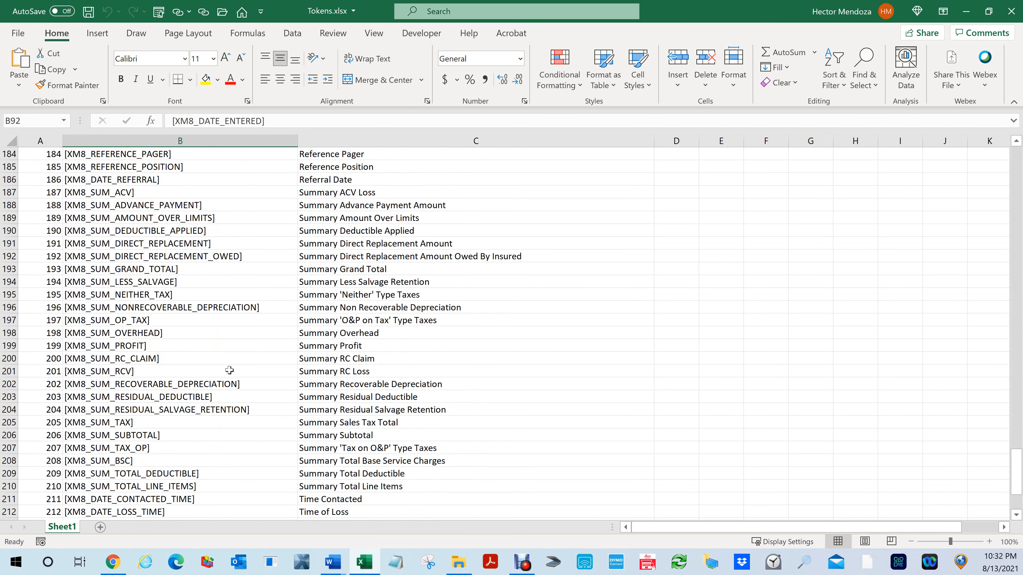
{"action": "scroll", "coordinate": [229, 370], "scroll_direction": "up", "scroll_amount": 20}
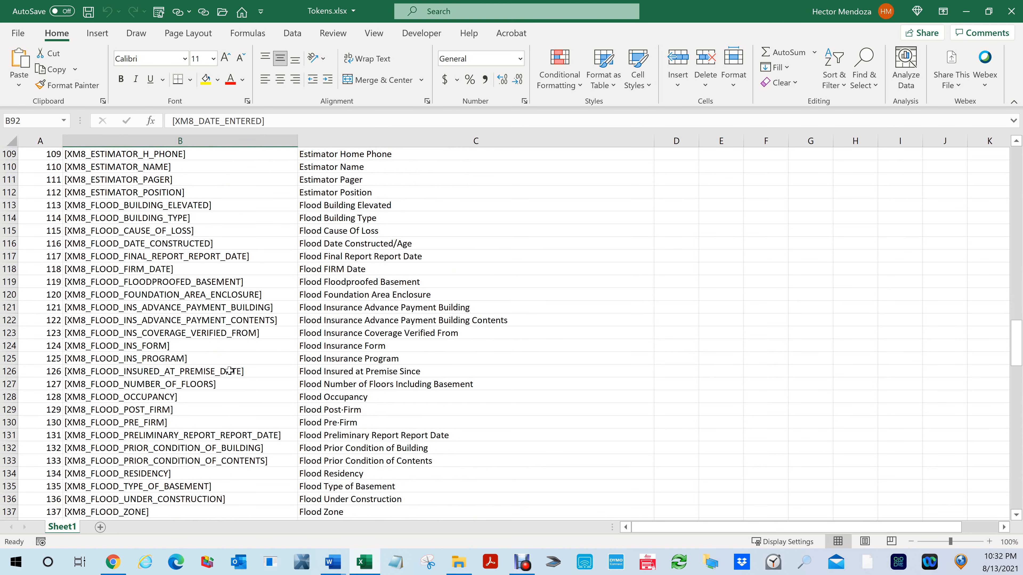
{"action": "scroll", "coordinate": [229, 371], "scroll_direction": "up", "scroll_amount": 10}
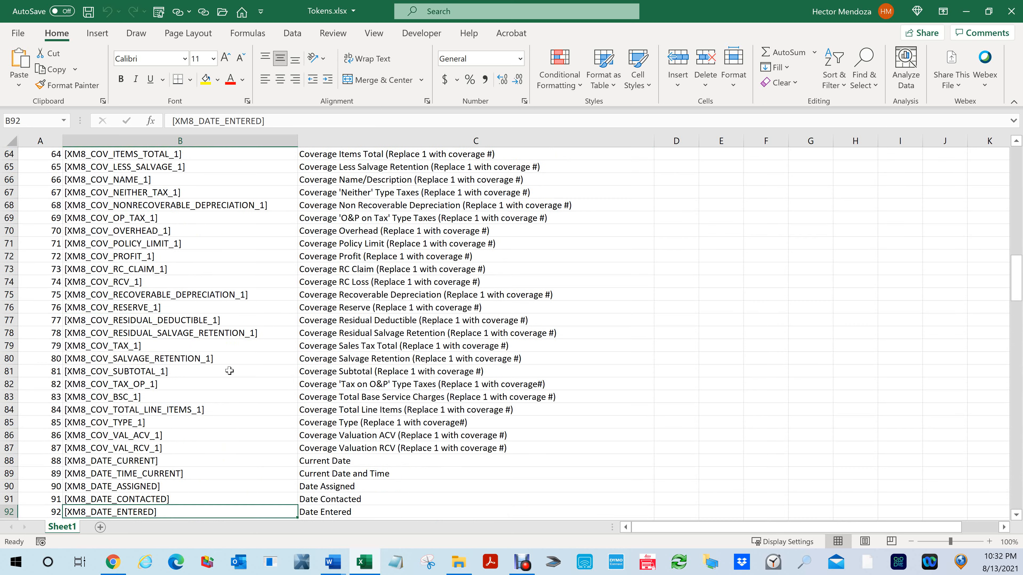
{"action": "scroll", "coordinate": [230, 371], "scroll_direction": "up", "scroll_amount": 20}
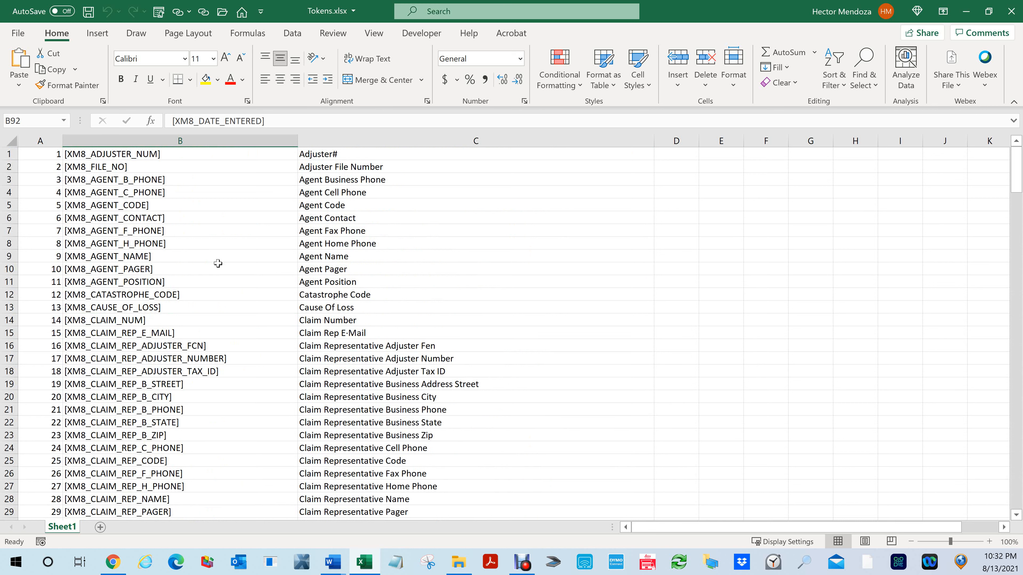
{"action": "scroll", "coordinate": [218, 264], "scroll_direction": "down", "scroll_amount": 9}
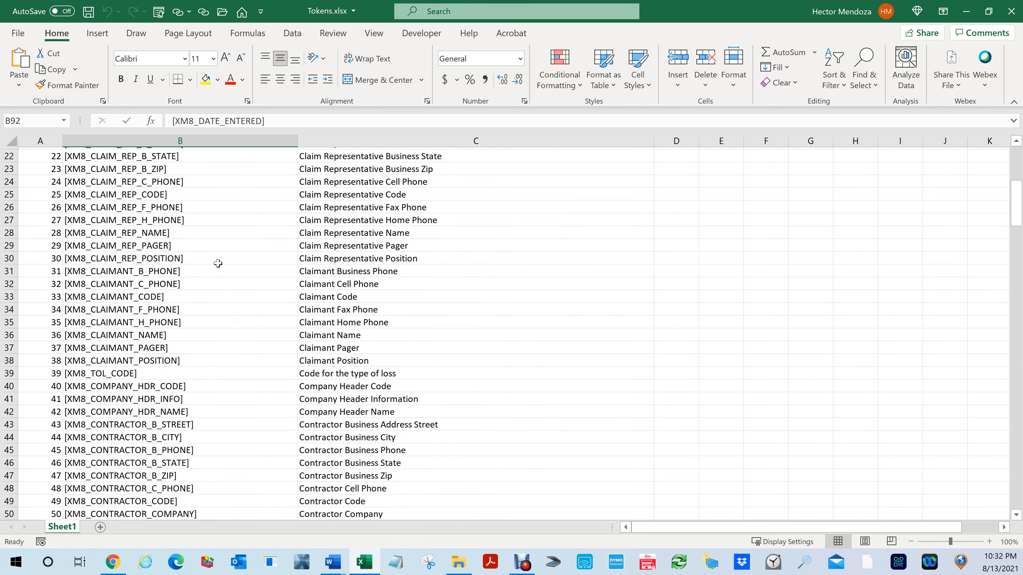
{"action": "scroll", "coordinate": [218, 264], "scroll_direction": "down", "scroll_amount": 9}
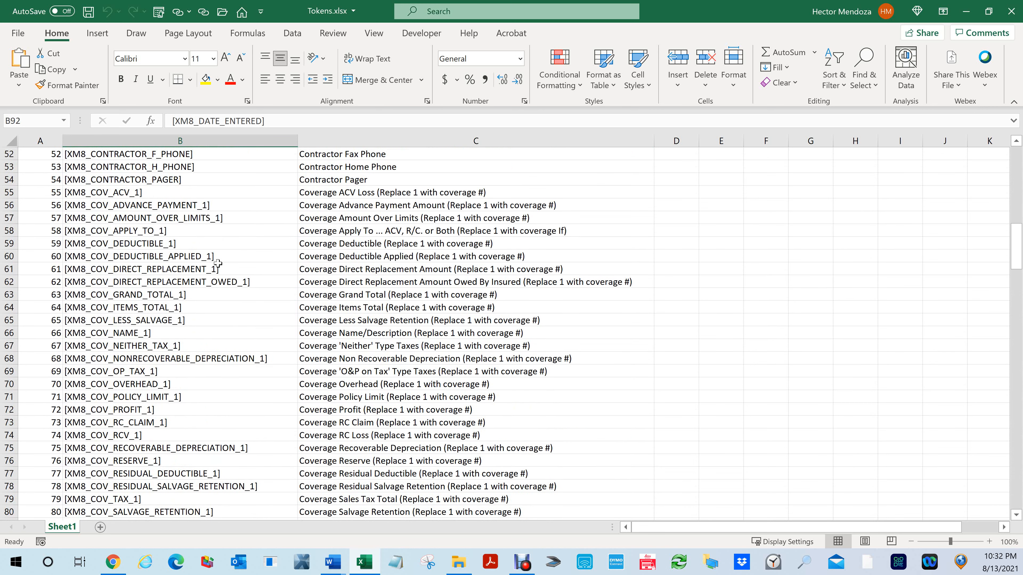
{"action": "scroll", "coordinate": [218, 263], "scroll_direction": "down", "scroll_amount": 9}
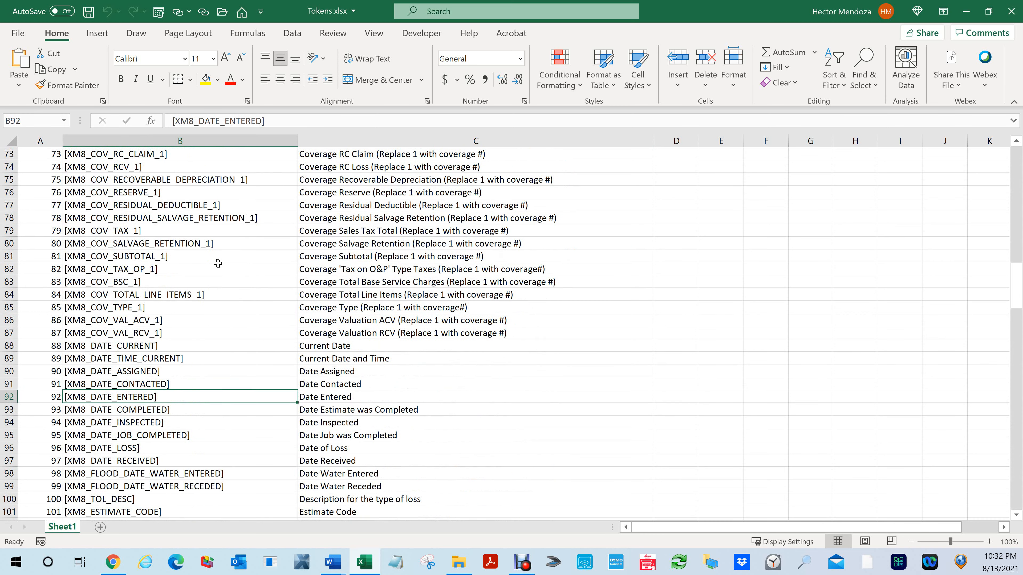
{"action": "scroll", "coordinate": [218, 264], "scroll_direction": "down", "scroll_amount": 10}
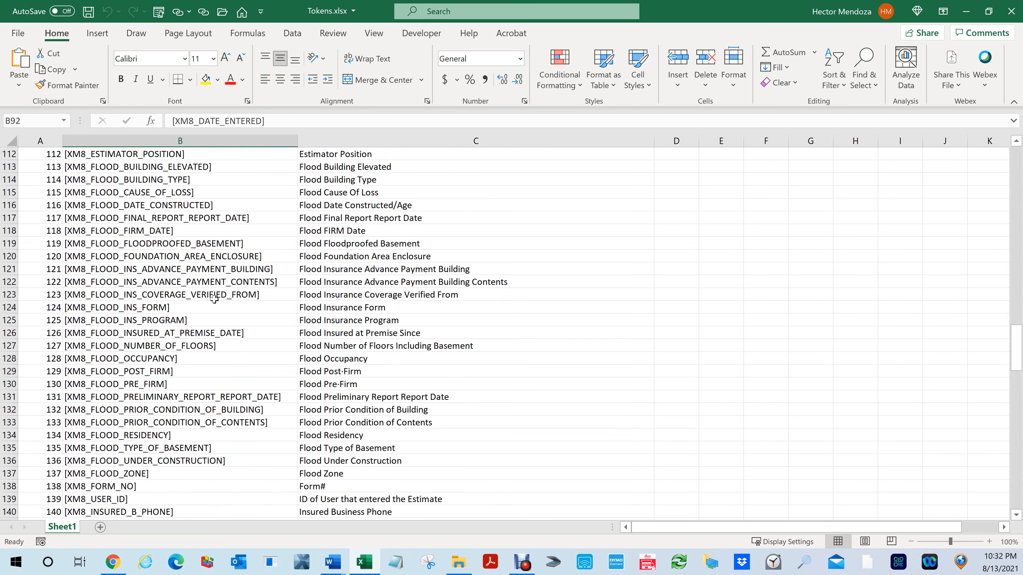
Step: Examine the insured, mortgage, reference and summary tokens, and return toward the start of the token list
{"action": "scroll", "coordinate": [204, 343], "scroll_direction": "down", "scroll_amount": 8}
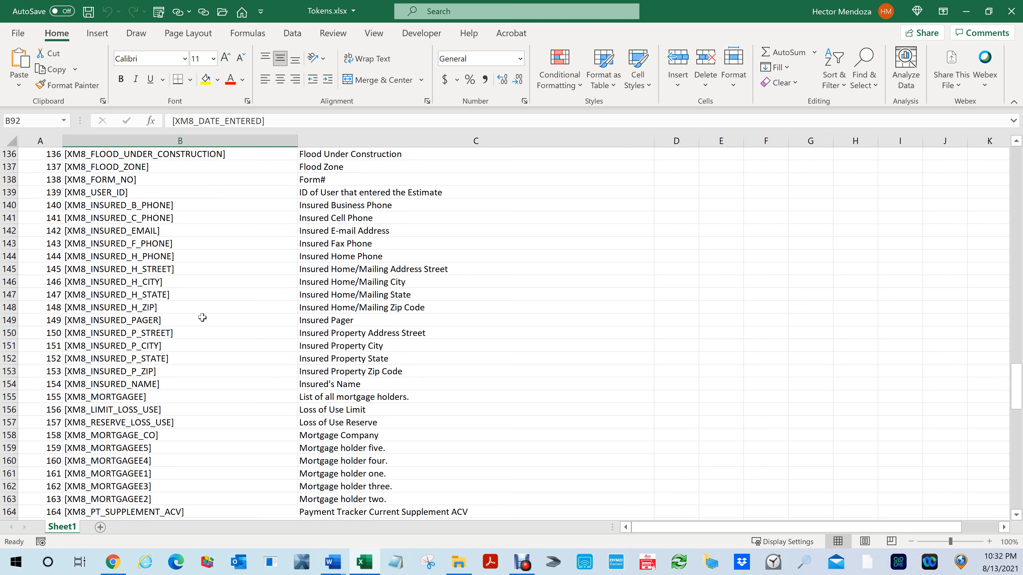
{"action": "scroll", "coordinate": [194, 322], "scroll_direction": "down", "scroll_amount": 6}
{"action": "scroll", "coordinate": [194, 328], "scroll_direction": "down", "scroll_amount": 4}
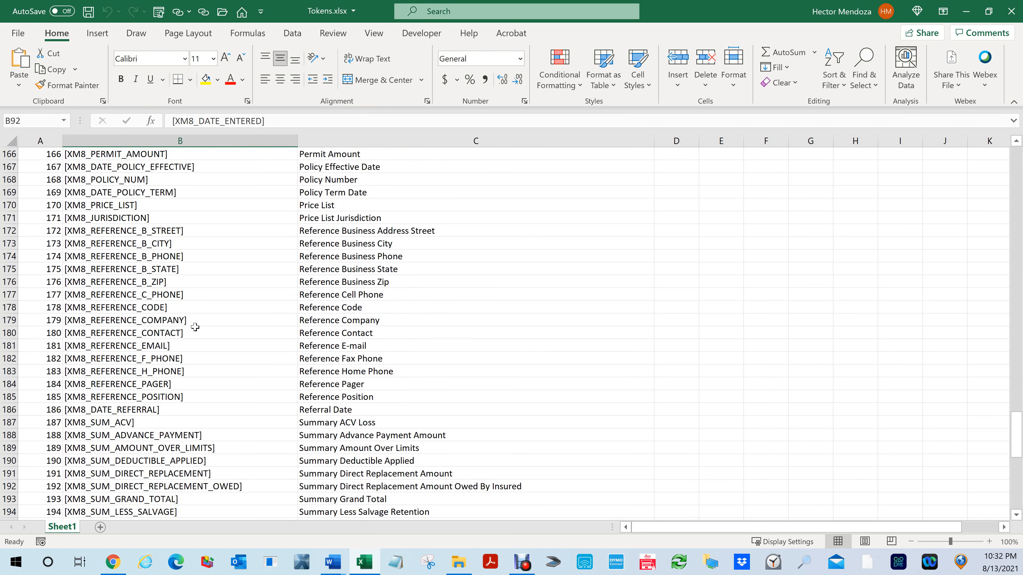
{"action": "scroll", "coordinate": [195, 327], "scroll_direction": "down", "scroll_amount": 3}
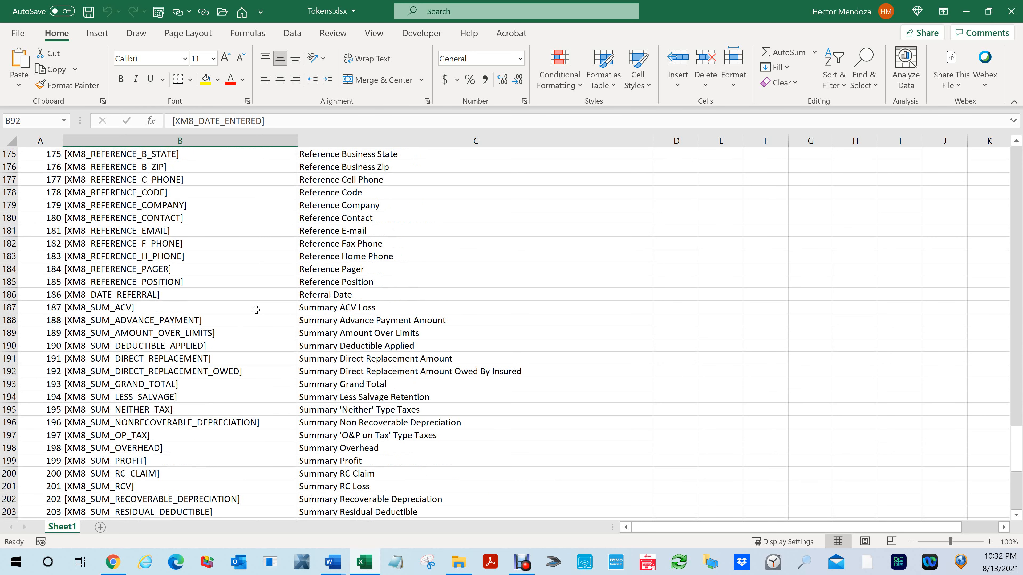
{"action": "scroll", "coordinate": [360, 384], "scroll_direction": "down", "scroll_amount": 11}
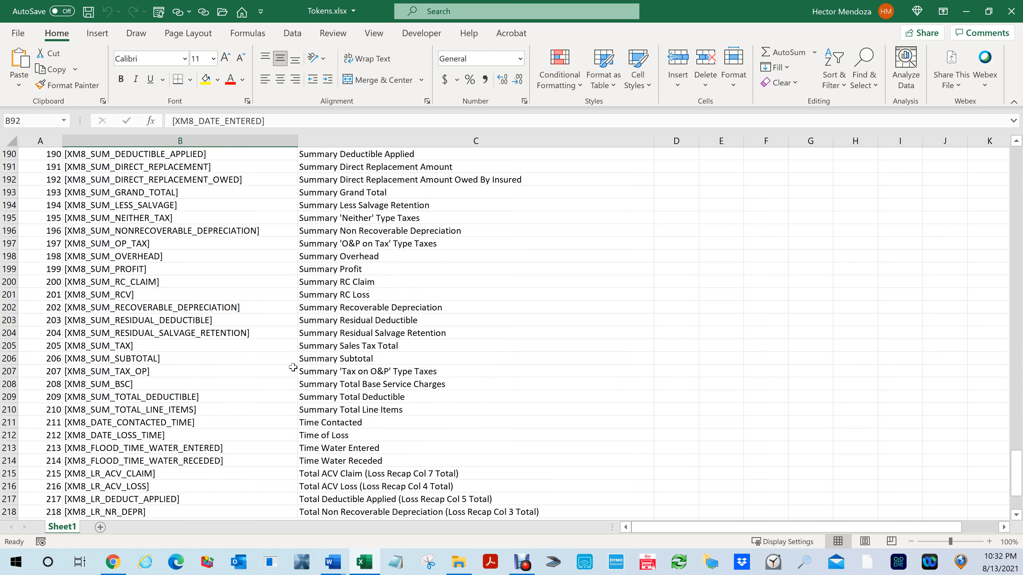
{"action": "scroll", "coordinate": [310, 393], "scroll_direction": "up", "scroll_amount": 20}
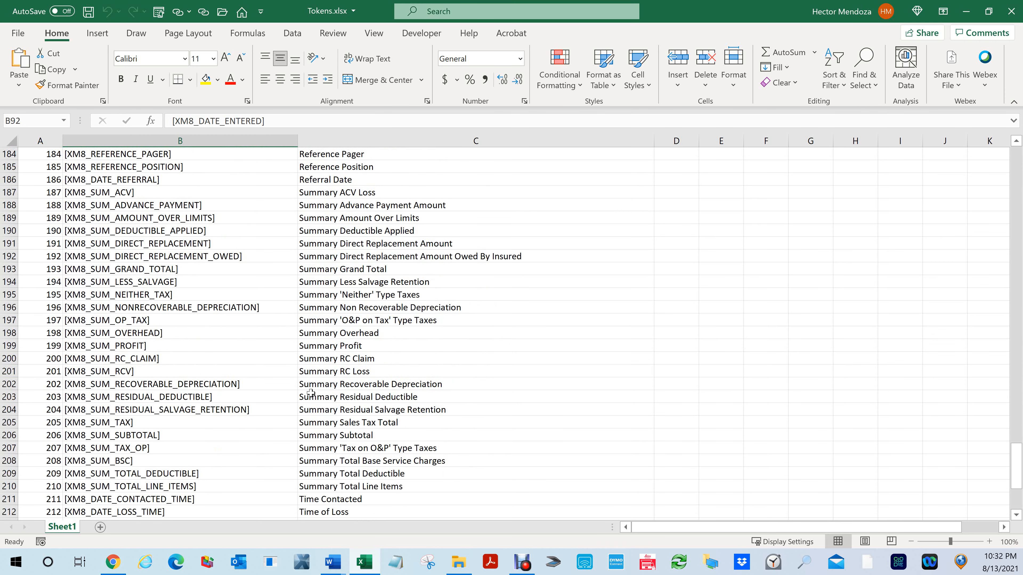
{"action": "scroll", "coordinate": [310, 393], "scroll_direction": "up", "scroll_amount": 20}
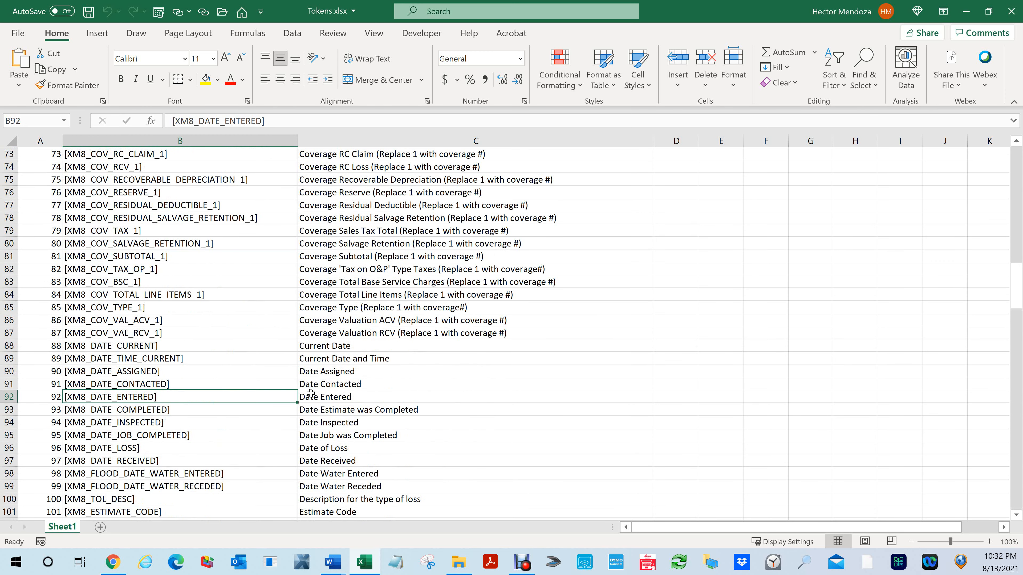
{"action": "scroll", "coordinate": [311, 393], "scroll_direction": "up", "scroll_amount": 9}
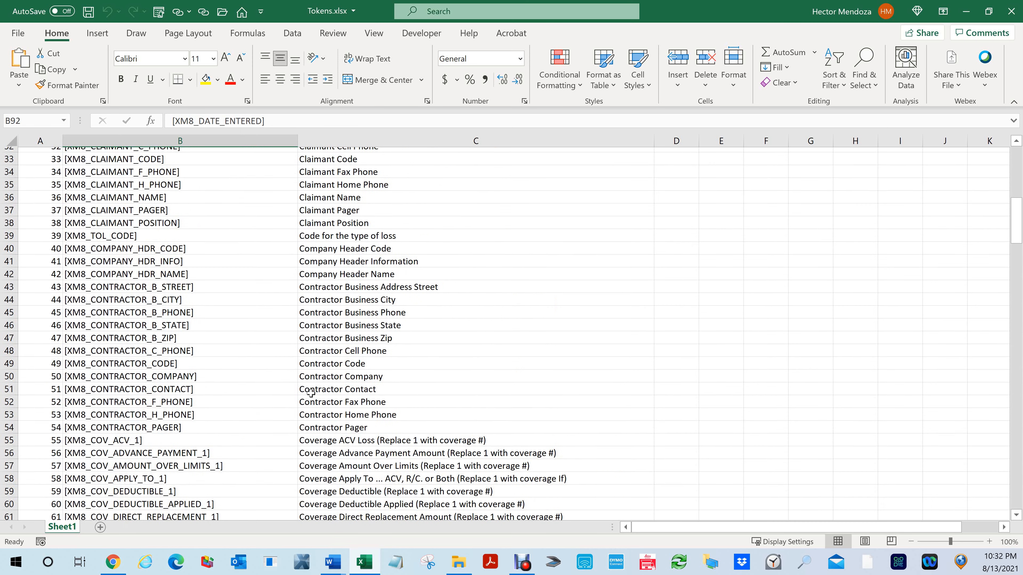
Step: Search the sheet for "adjuster" and step through the matching tokens and descriptions to C17
{"action": "left_click", "coordinate": [504, 355]}
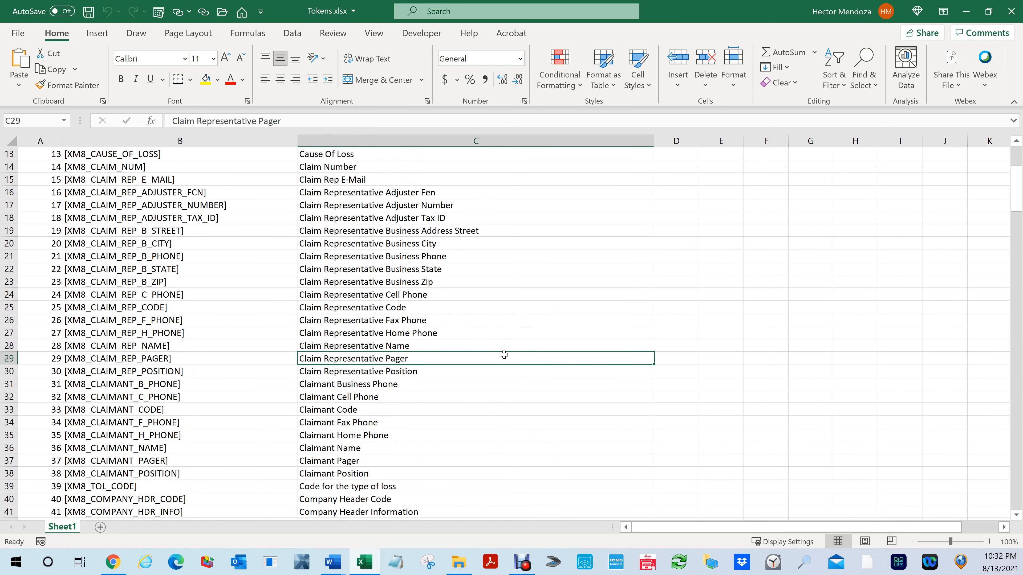
{"action": "key", "text": "ctrl+f"}
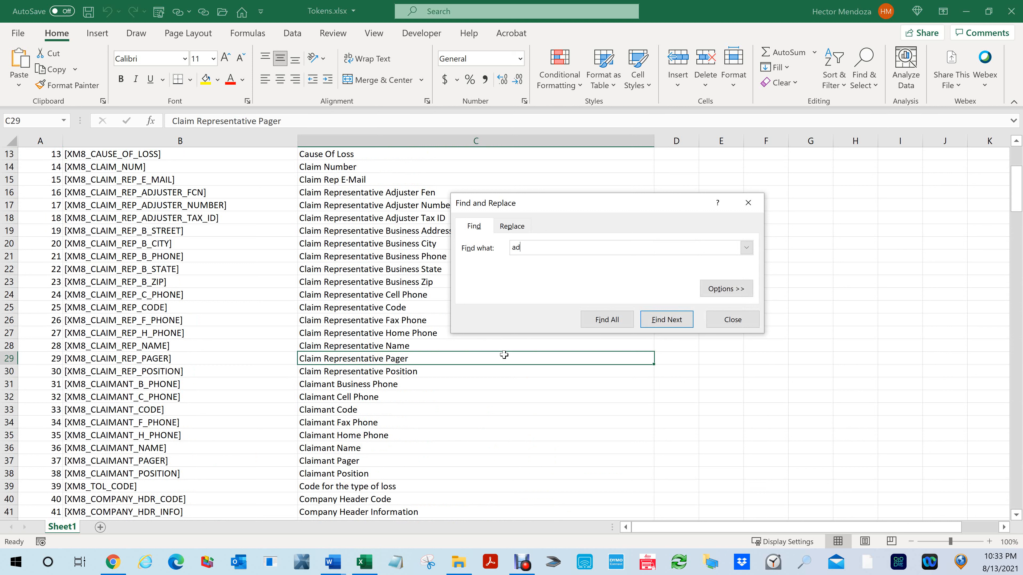
{"action": "key", "text": "Return"}
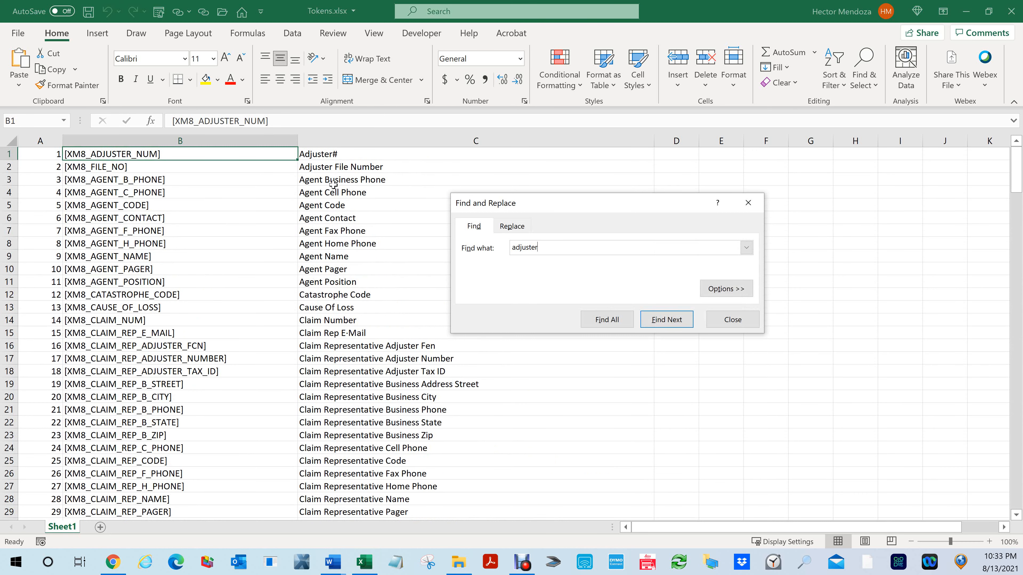
{"action": "left_click", "coordinate": [663, 326]}
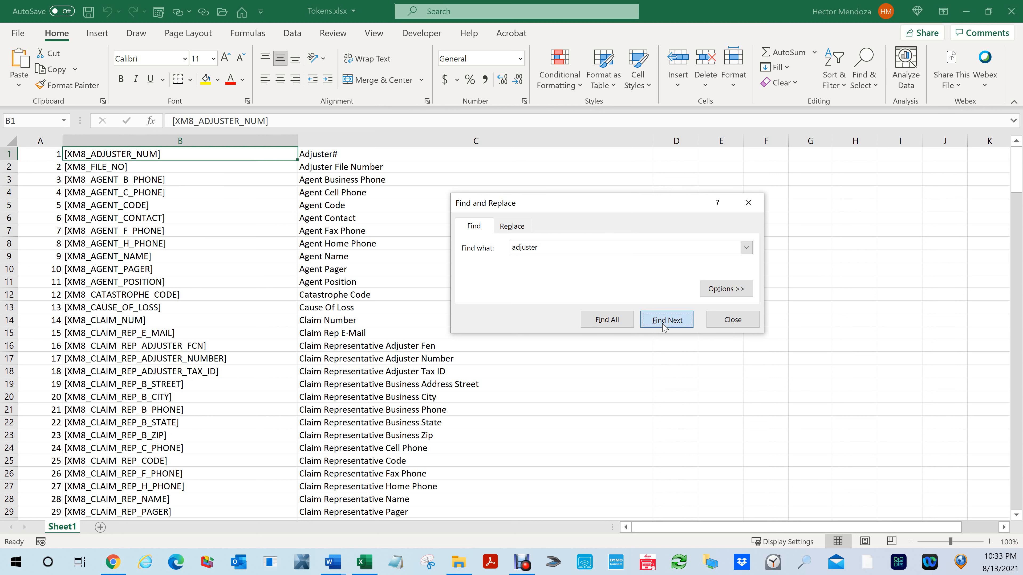
{"action": "left_click", "coordinate": [664, 326]}
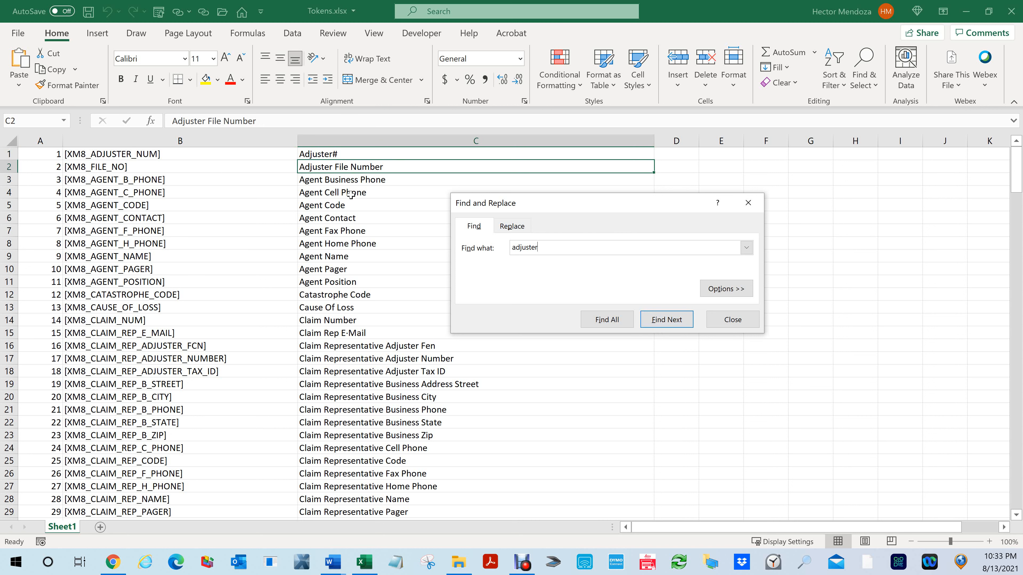
{"action": "left_click", "coordinate": [661, 325]}
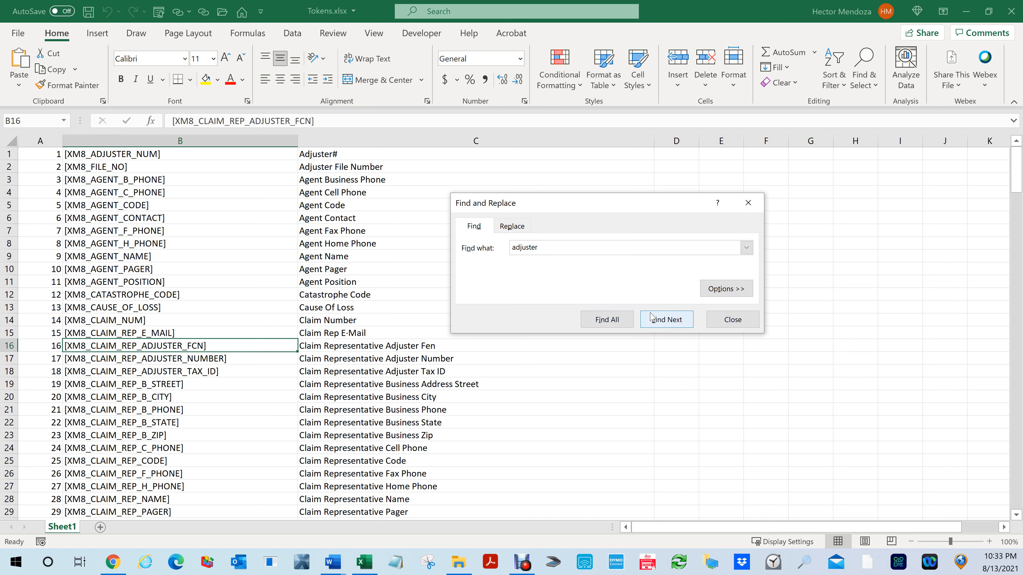
{"action": "left_click", "coordinate": [658, 319]}
{"action": "left_click", "coordinate": [663, 320]}
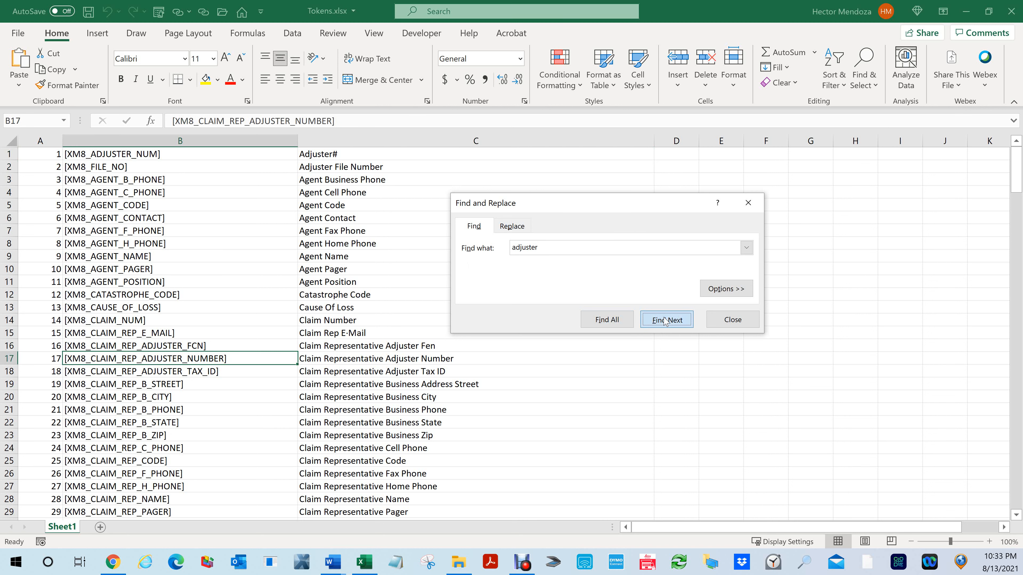
{"action": "left_click", "coordinate": [664, 321]}
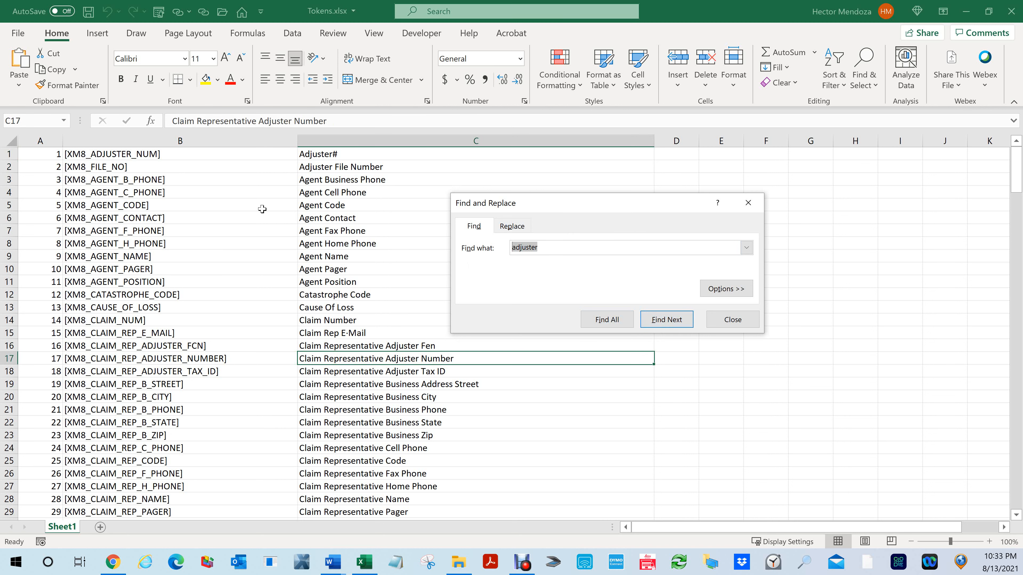
Step: Search the sheet for "deductible" to locate the coverage deductible token, and close the search dialog
{"action": "type", "text": "deductible"}
{"action": "key", "text": "Return"}
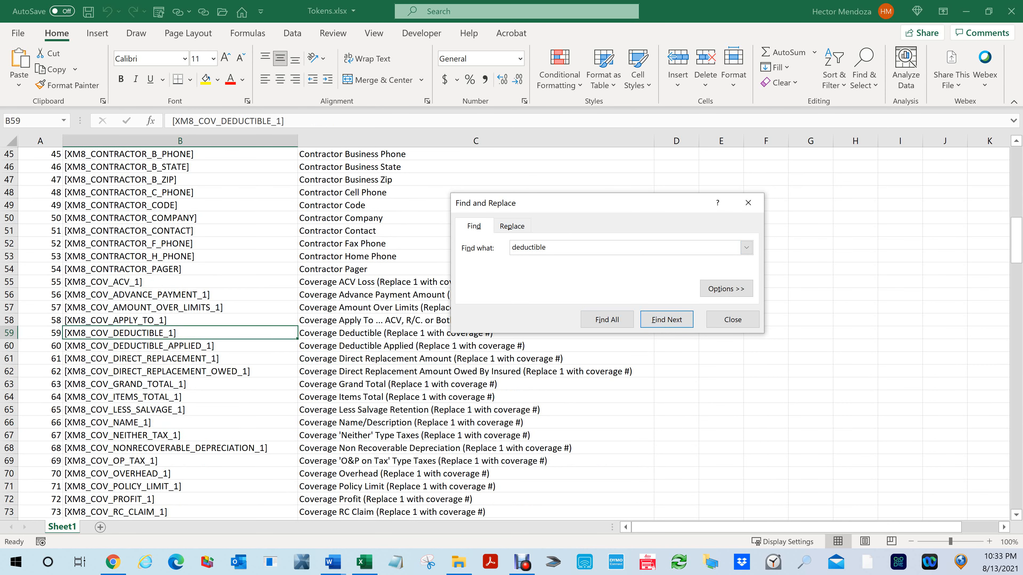
{"action": "left_click", "coordinate": [748, 203]}
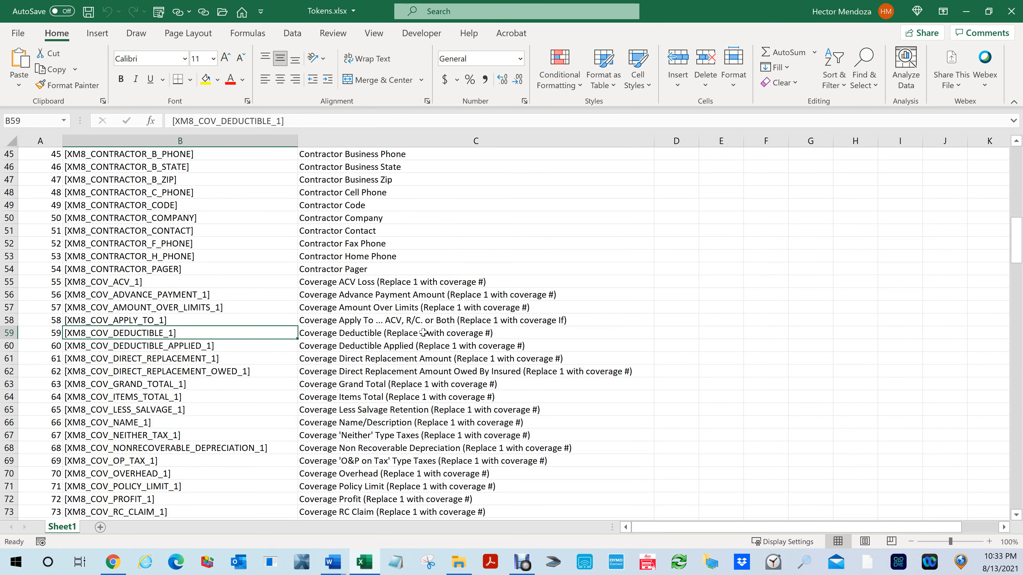
Step: Highlight the coverage deductible, deductible applied and apply-to tokens in rows 59, 60 and 58
{"action": "left_click", "coordinate": [8, 332]}
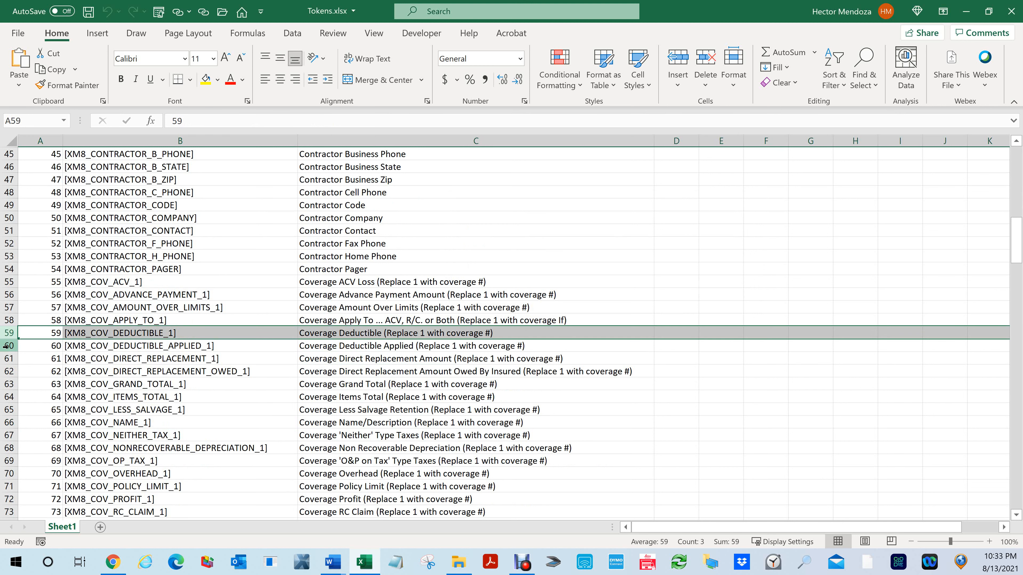
{"action": "left_click", "coordinate": [6, 347]}
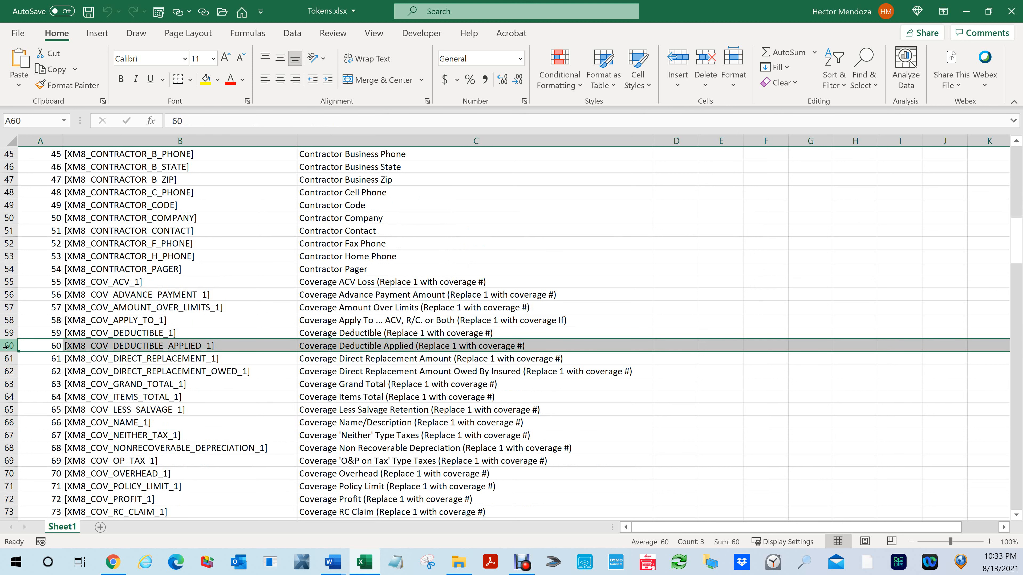
{"action": "left_click", "coordinate": [6, 320]}
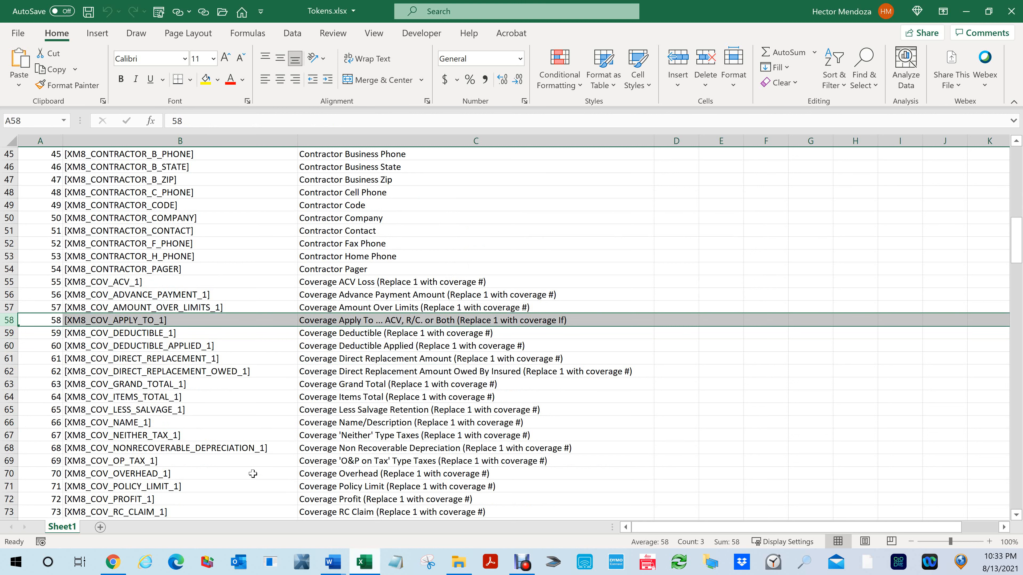
Step: Review the flood and insured tokens, highlighting the insured cell phone token in row 141, and continue to the mortgage entries
{"action": "scroll", "coordinate": [260, 441], "scroll_direction": "down", "scroll_amount": 4}
{"action": "scroll", "coordinate": [294, 415], "scroll_direction": "down", "scroll_amount": 16}
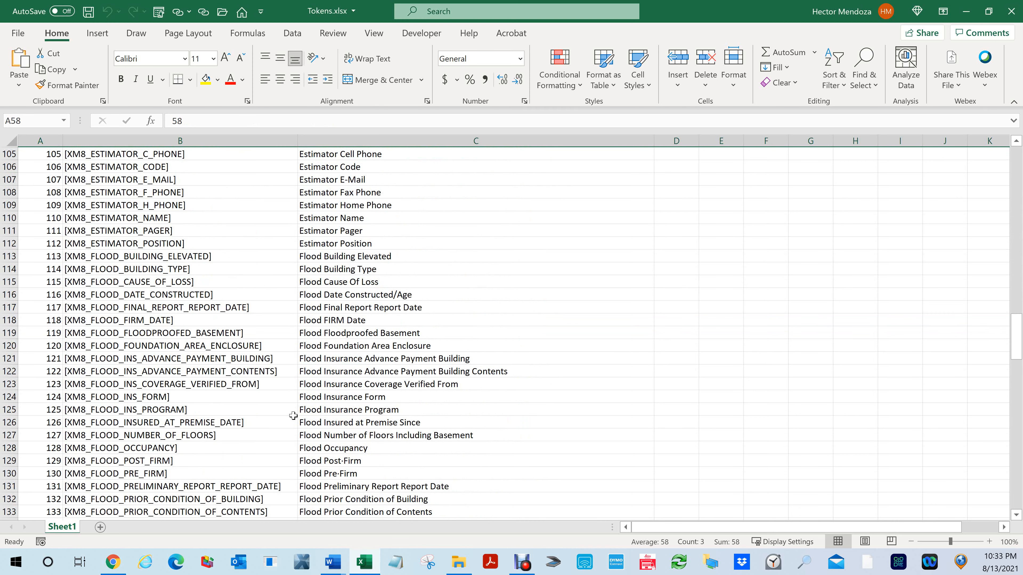
{"action": "scroll", "coordinate": [293, 415], "scroll_direction": "down", "scroll_amount": 5}
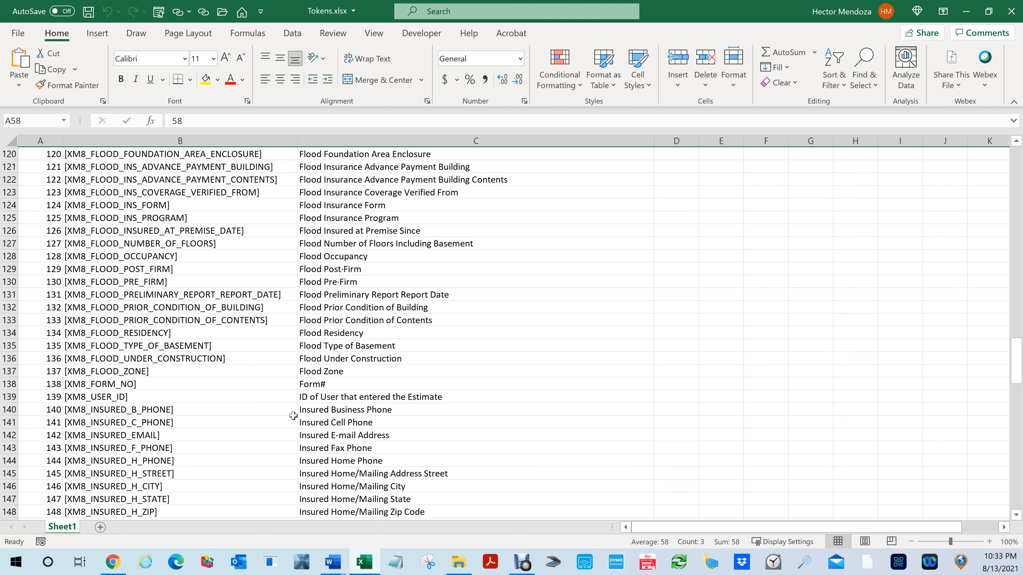
{"action": "left_click", "coordinate": [9, 422]}
{"action": "left_click_drag", "start_coordinate": [8, 428], "coordinate": [340, 427]}
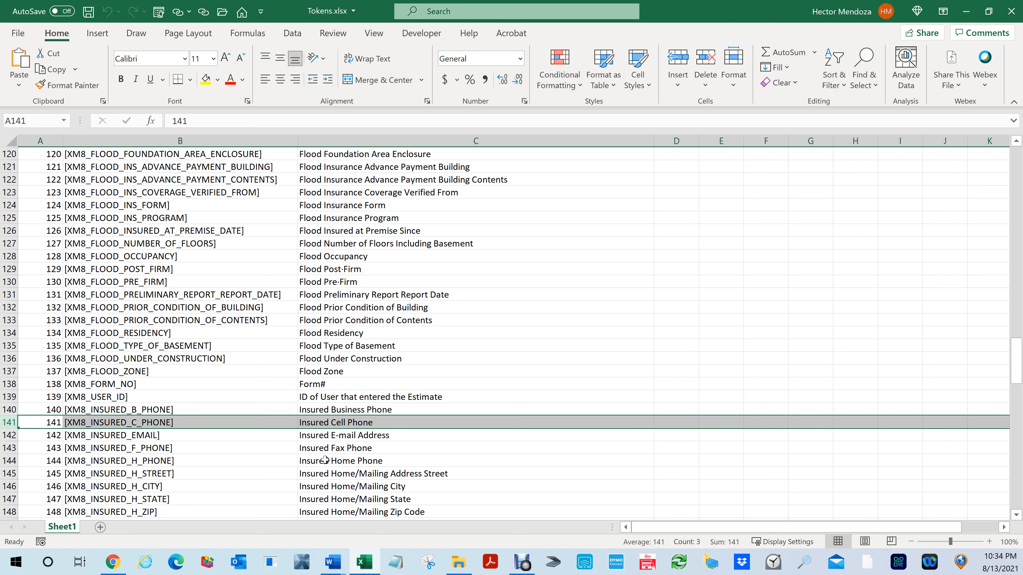
{"action": "scroll", "coordinate": [407, 403], "scroll_direction": "down", "scroll_amount": 4}
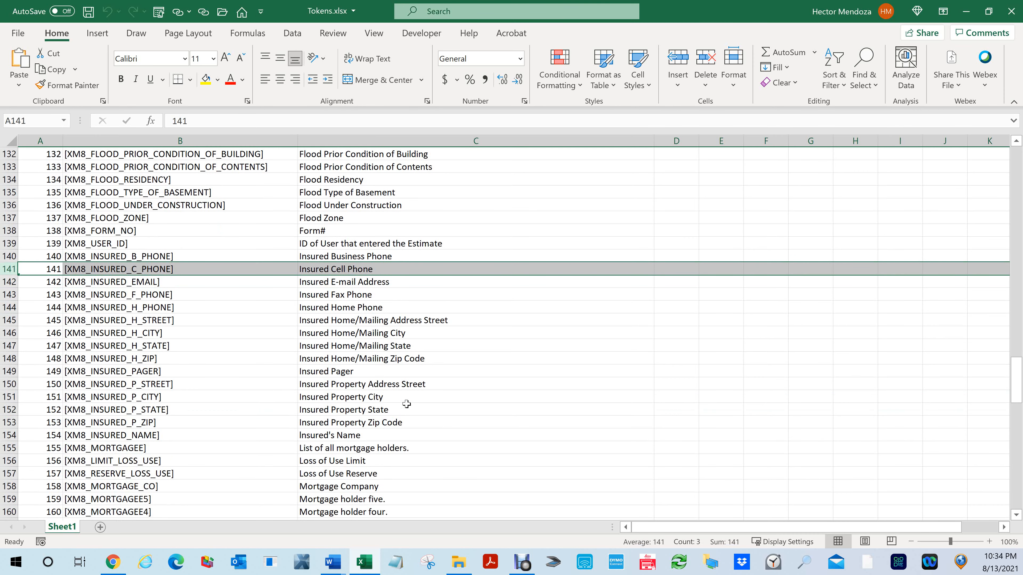
{"action": "scroll", "coordinate": [407, 404], "scroll_direction": "down", "scroll_amount": 2}
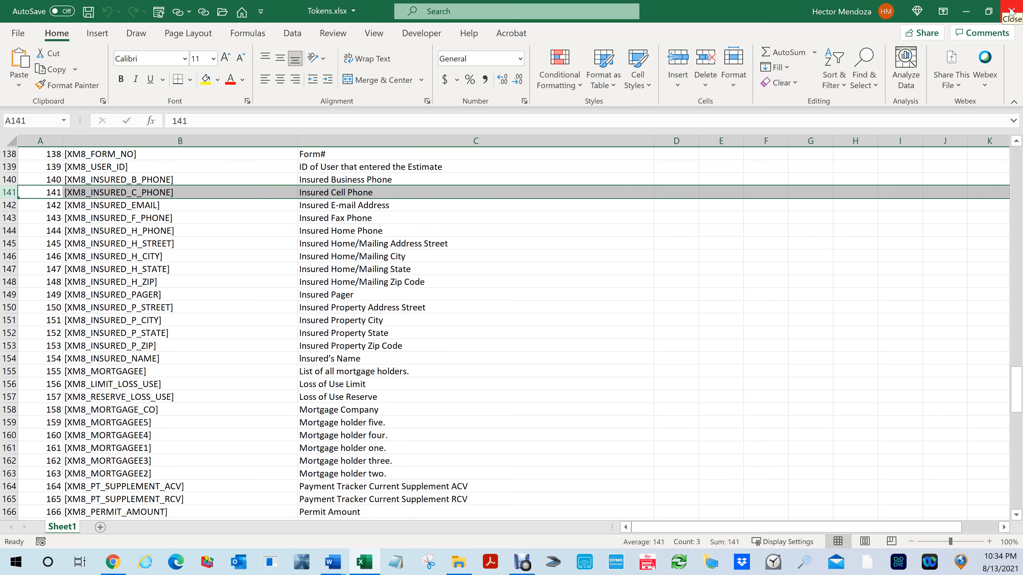
Step: Close Tokens.xlsx, open Tokens.docx from the tokens folder and review its claimant, contractor, coverage and date tokens
{"action": "left_click", "coordinate": [1010, 12]}
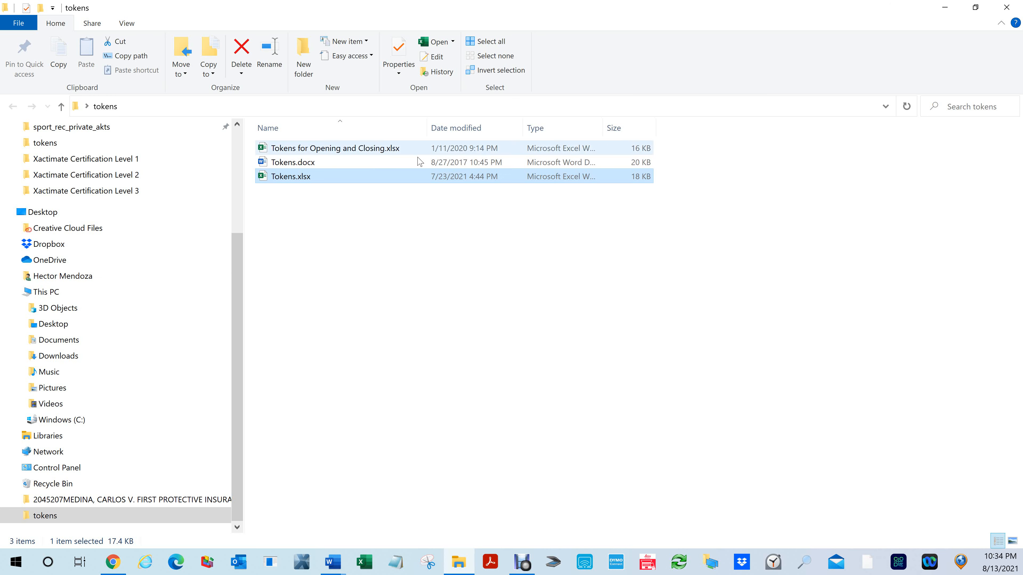
{"action": "double_click", "coordinate": [266, 162]}
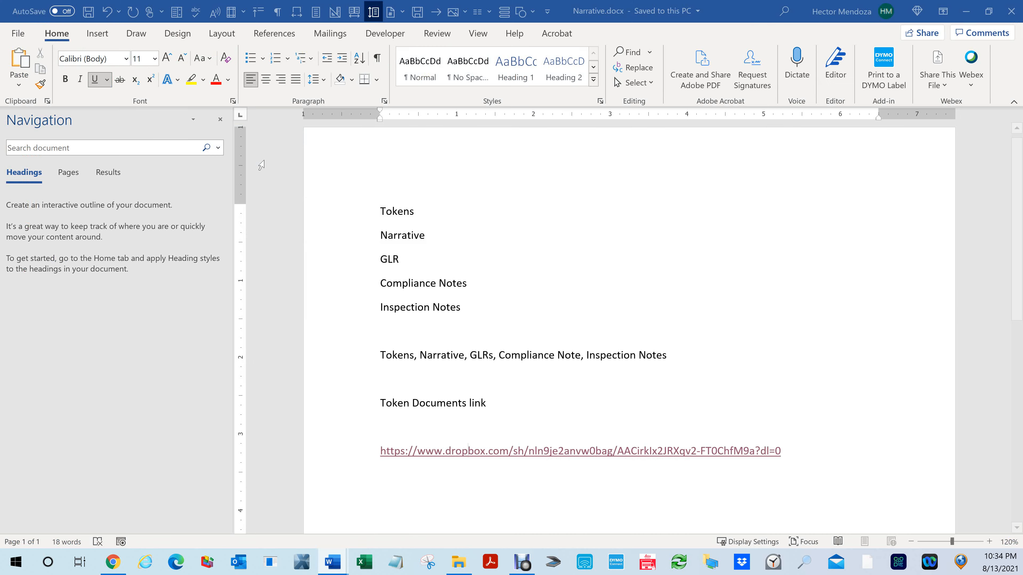
{"action": "scroll", "coordinate": [628, 322], "scroll_direction": "down", "scroll_amount": 10}
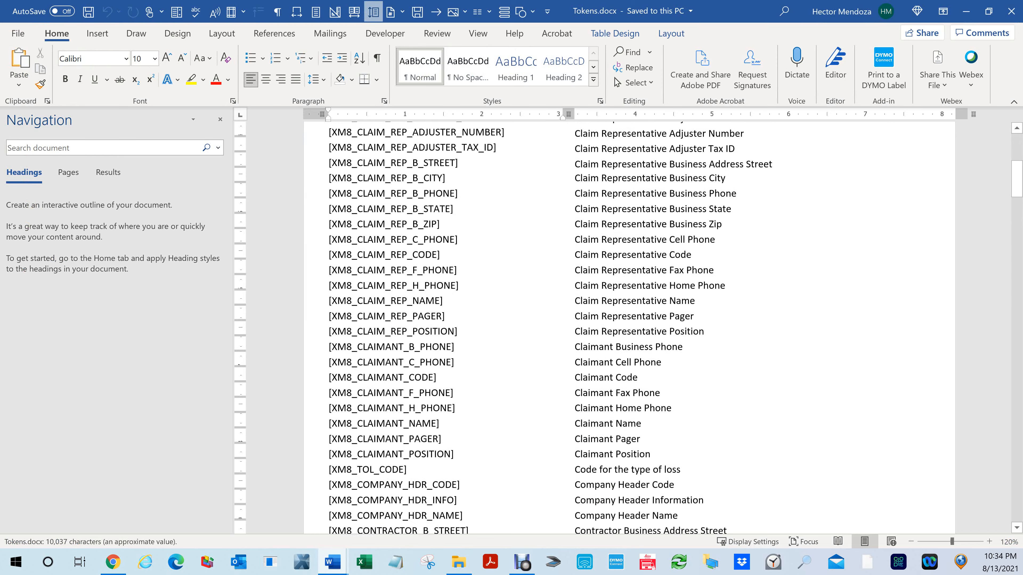
{"action": "scroll", "coordinate": [628, 323], "scroll_direction": "down", "scroll_amount": 4}
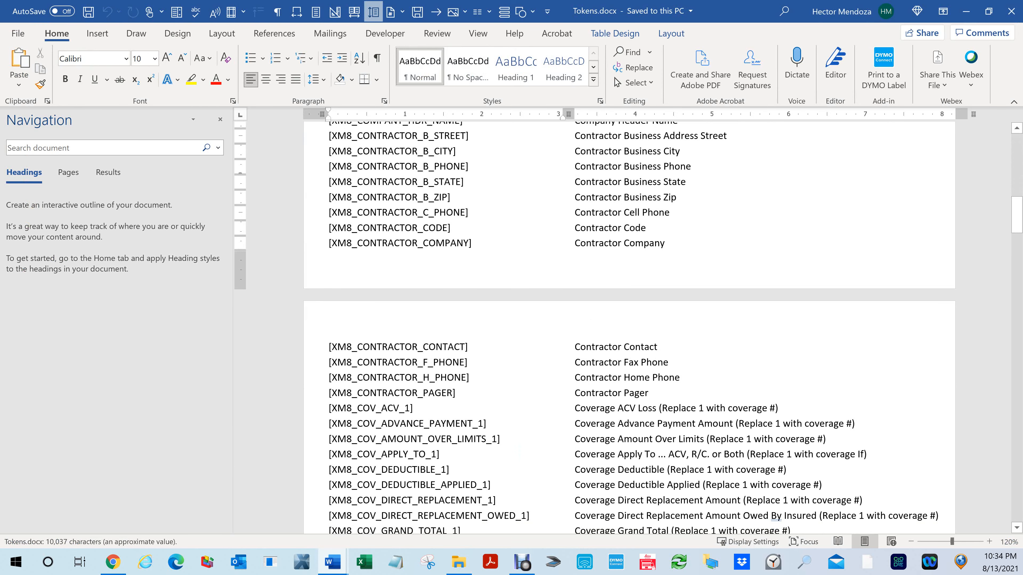
{"action": "scroll", "coordinate": [459, 331], "scroll_direction": "down", "scroll_amount": 5}
{"action": "left_click_drag", "start_coordinate": [457, 316], "coordinate": [605, 452]}
{"action": "left_click", "coordinate": [460, 301]}
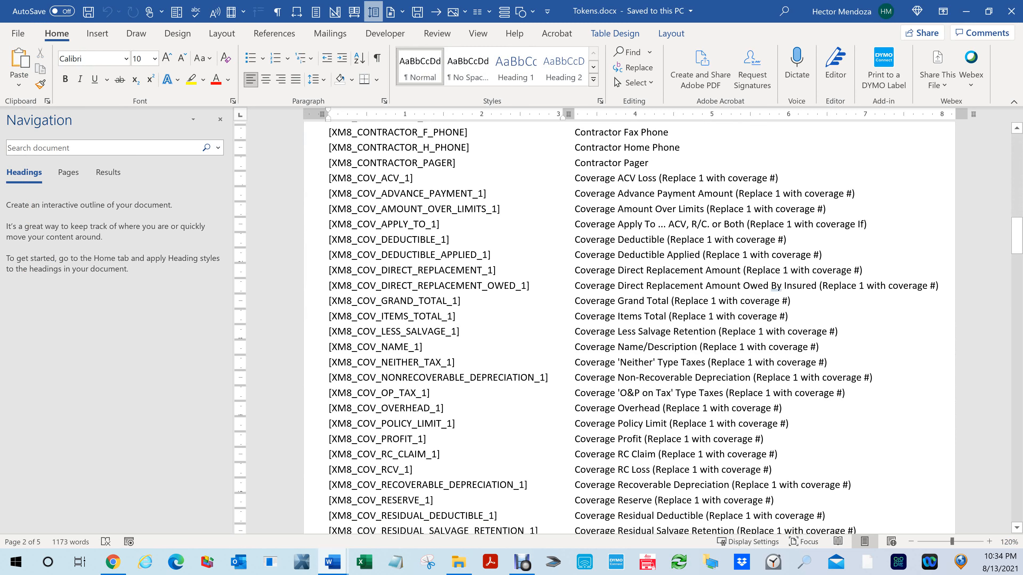
{"action": "scroll", "coordinate": [460, 301], "scroll_direction": "down", "scroll_amount": 5}
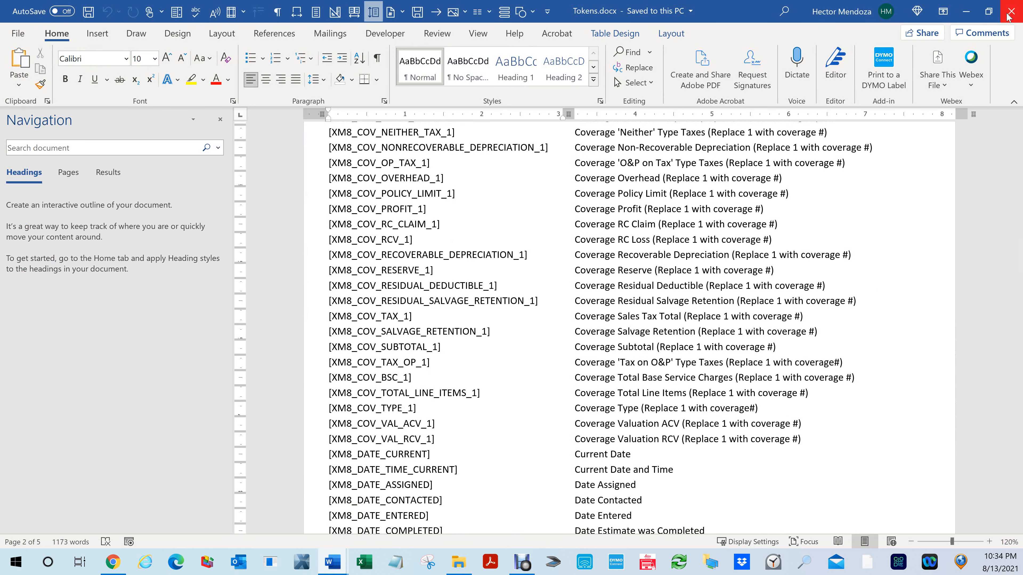
Step: Close Tokens.docx and the tokens folder, and switch to the open combined notes document in Word
{"action": "left_click", "coordinate": [1010, 12]}
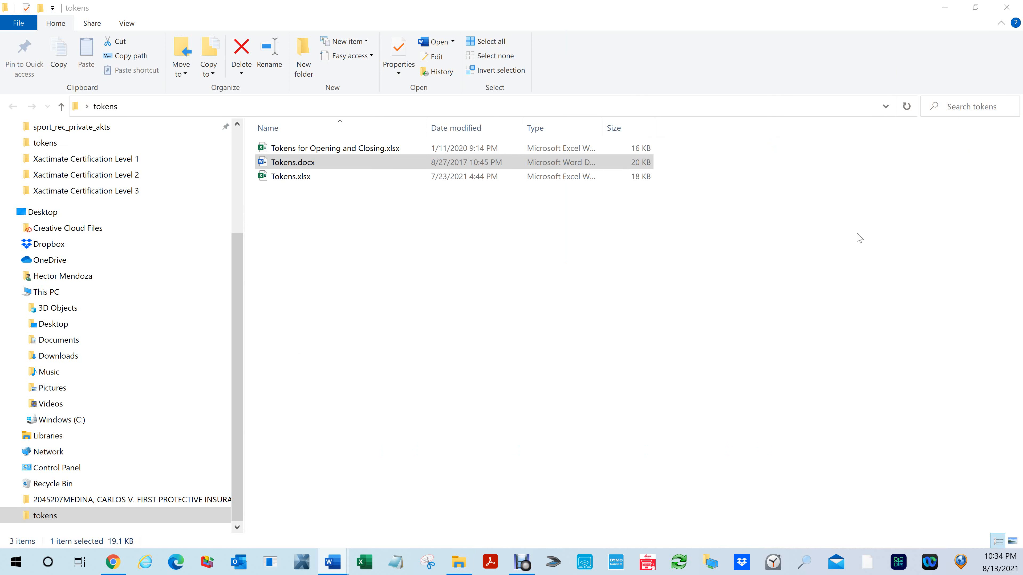
{"action": "left_click", "coordinate": [1006, 11]}
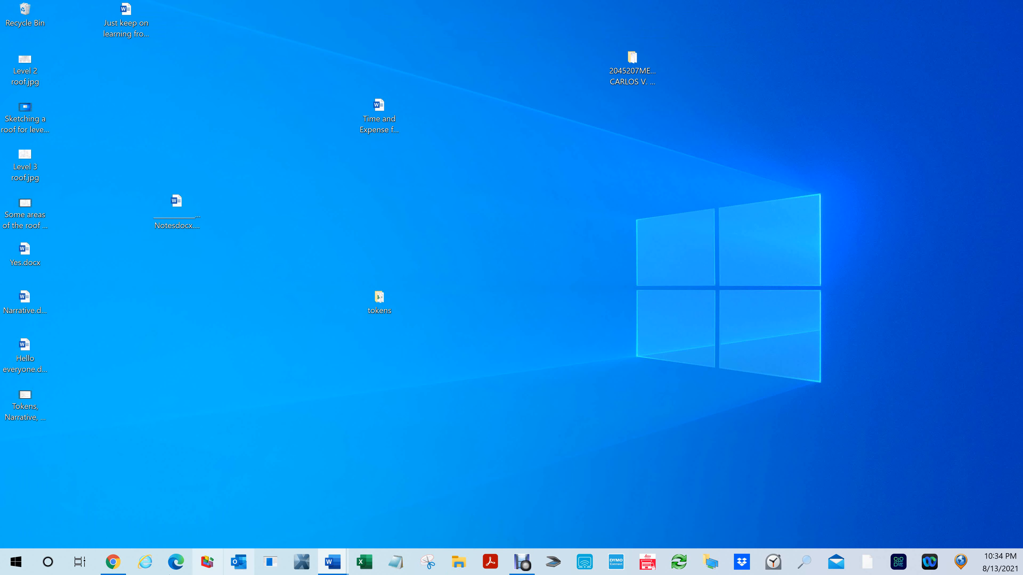
{"action": "mouse_move", "coordinate": [336, 553]}
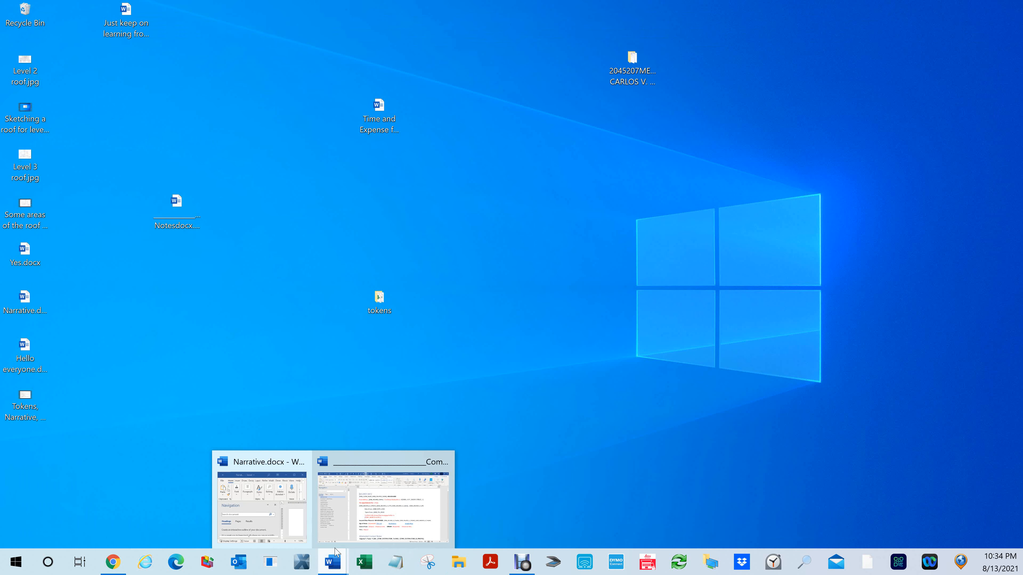
{"action": "left_click", "coordinate": [363, 510]}
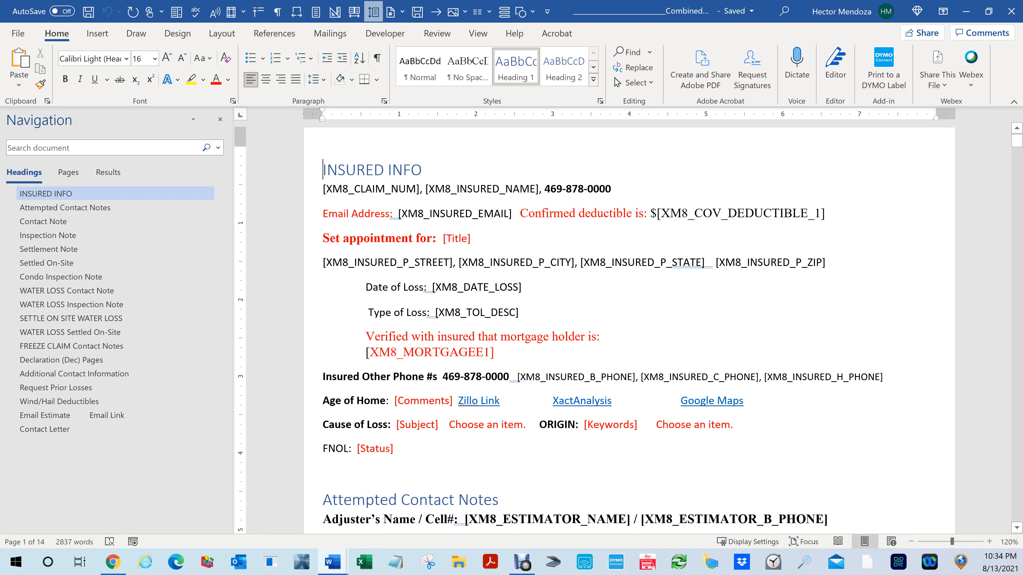
Step: Select the insured property address tokens under INSURED INFO and review the contact and inspection note sections down to EXTERIOR
{"action": "left_click_drag", "start_coordinate": [325, 264], "coordinate": [825, 265]}
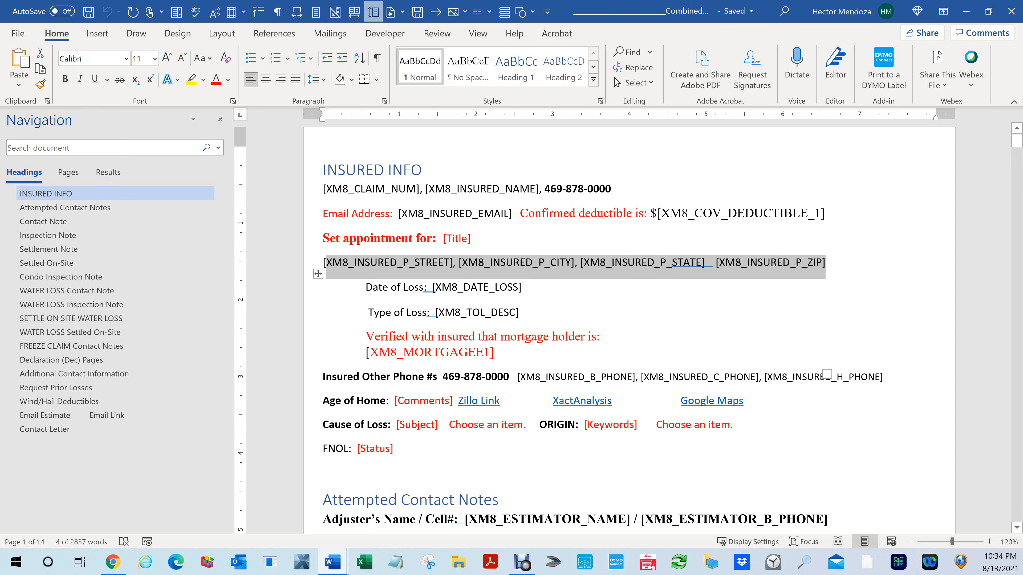
{"action": "scroll", "coordinate": [595, 327], "scroll_direction": "down", "scroll_amount": 6}
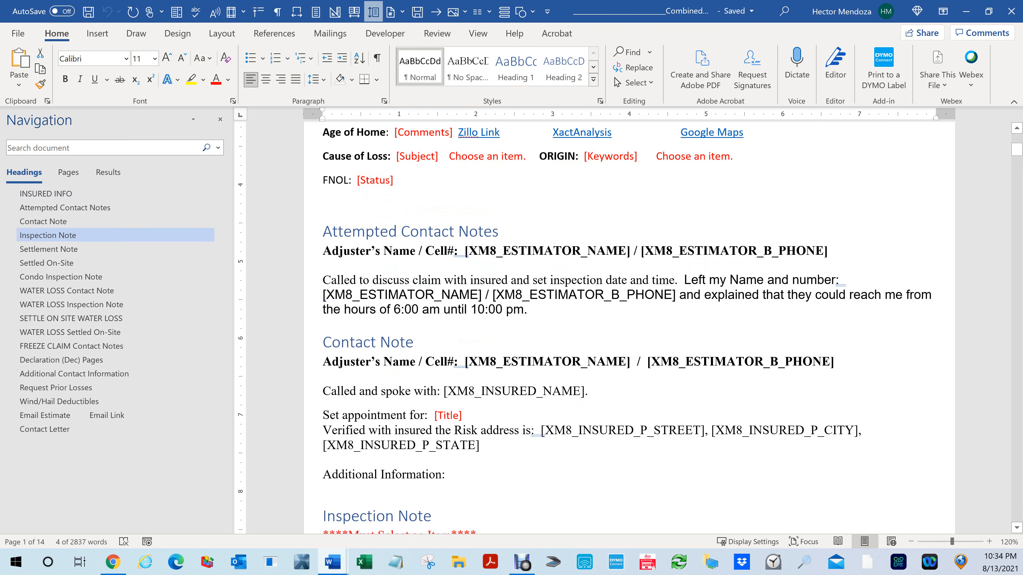
{"action": "scroll", "coordinate": [594, 327], "scroll_direction": "down", "scroll_amount": 6}
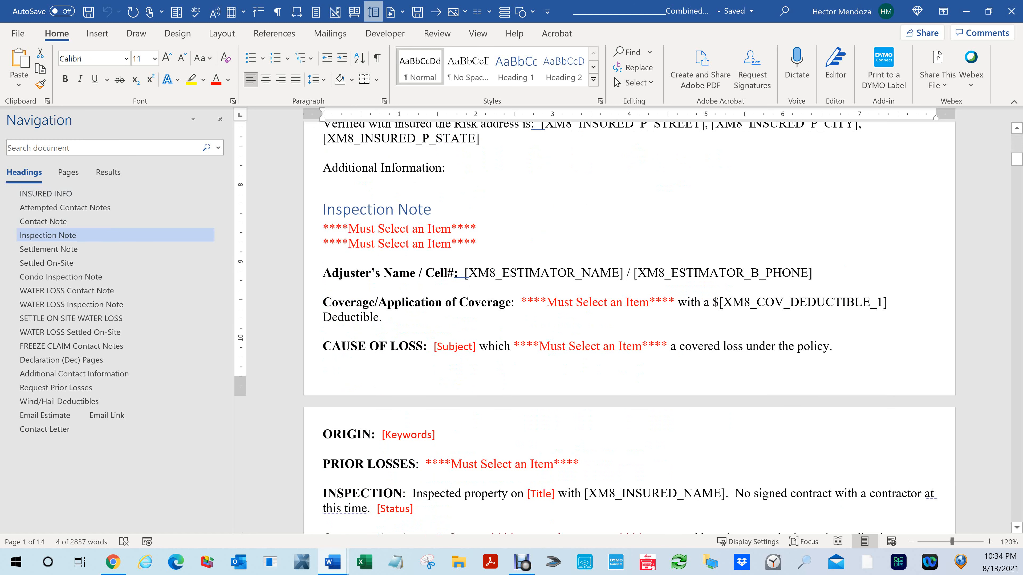
{"action": "scroll", "coordinate": [585, 396], "scroll_direction": "down", "scroll_amount": 3}
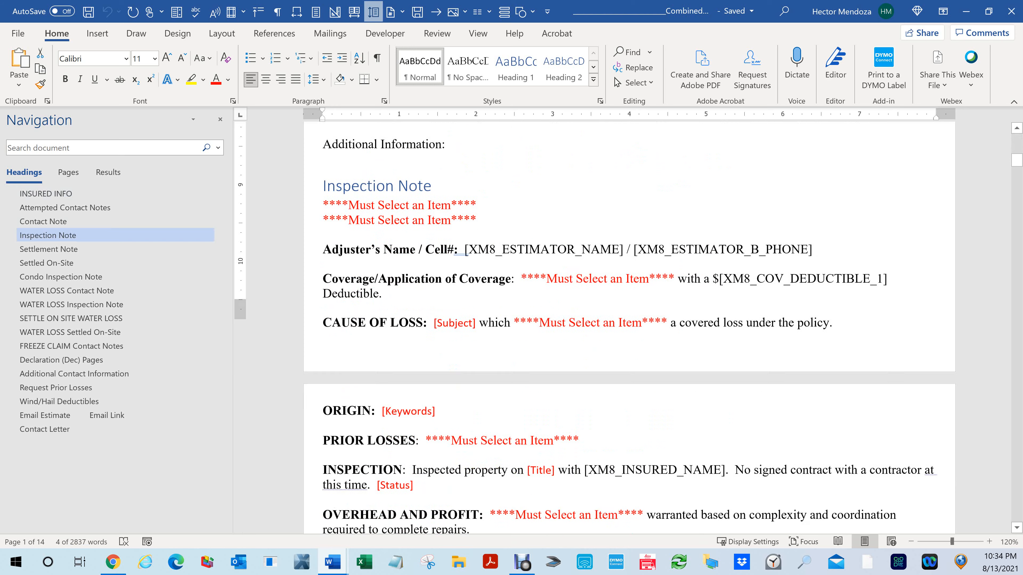
{"action": "scroll", "coordinate": [629, 346], "scroll_direction": "down", "scroll_amount": 4}
{"action": "scroll", "coordinate": [629, 346], "scroll_direction": "down", "scroll_amount": 3}
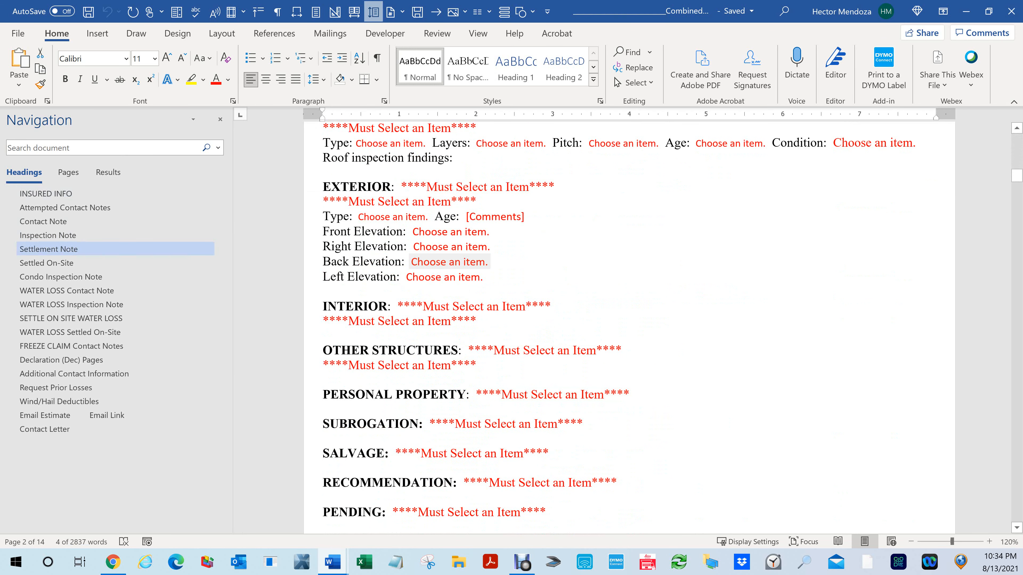
Step: Examine the damage choices for the Front Elevation and Right Elevation in the Inspection Note, and return to INSURED INFO
{"action": "left_click", "coordinate": [463, 231]}
{"action": "left_click", "coordinate": [497, 232]}
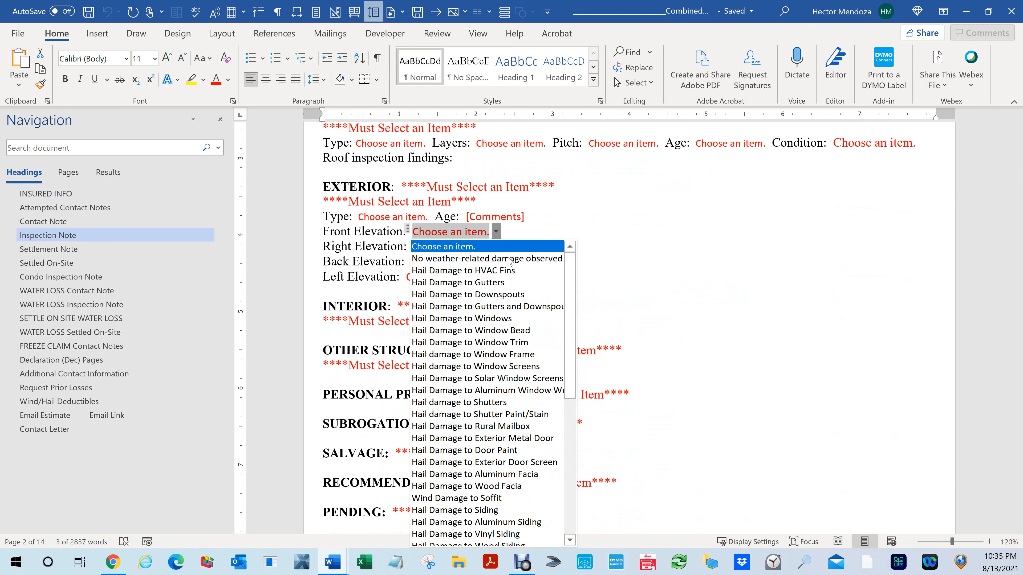
{"action": "scroll", "coordinate": [505, 374], "scroll_direction": "down", "scroll_amount": 8}
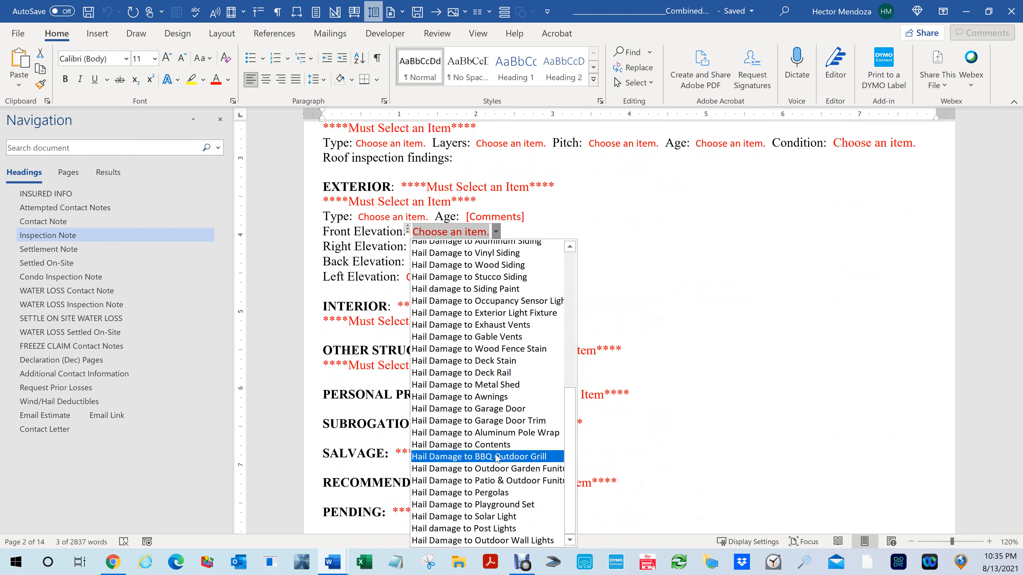
{"action": "key", "text": "Escape"}
{"action": "left_click", "coordinate": [489, 247]}
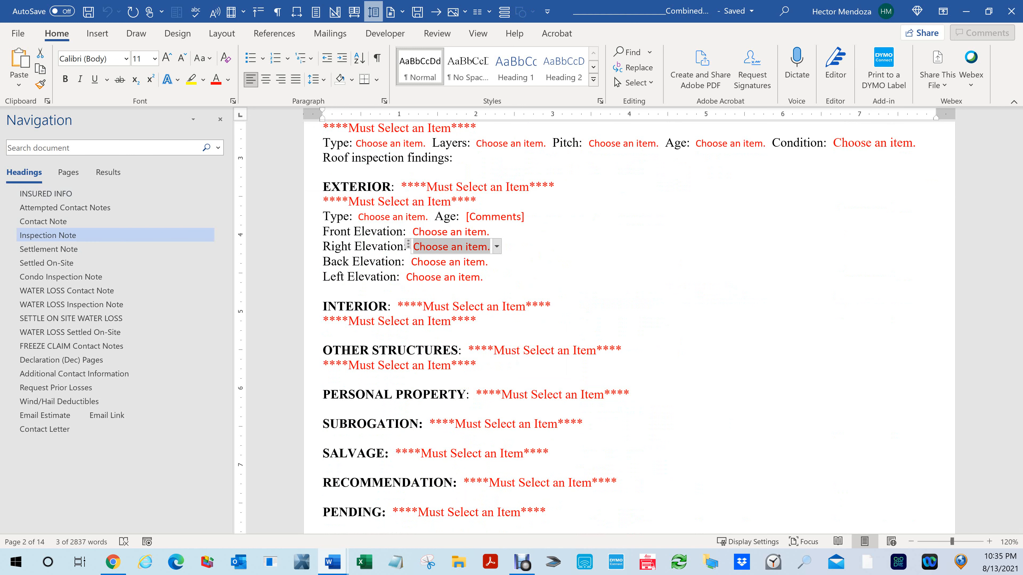
{"action": "left_click", "coordinate": [497, 247]}
{"action": "scroll", "coordinate": [507, 403], "scroll_direction": "down", "scroll_amount": 8}
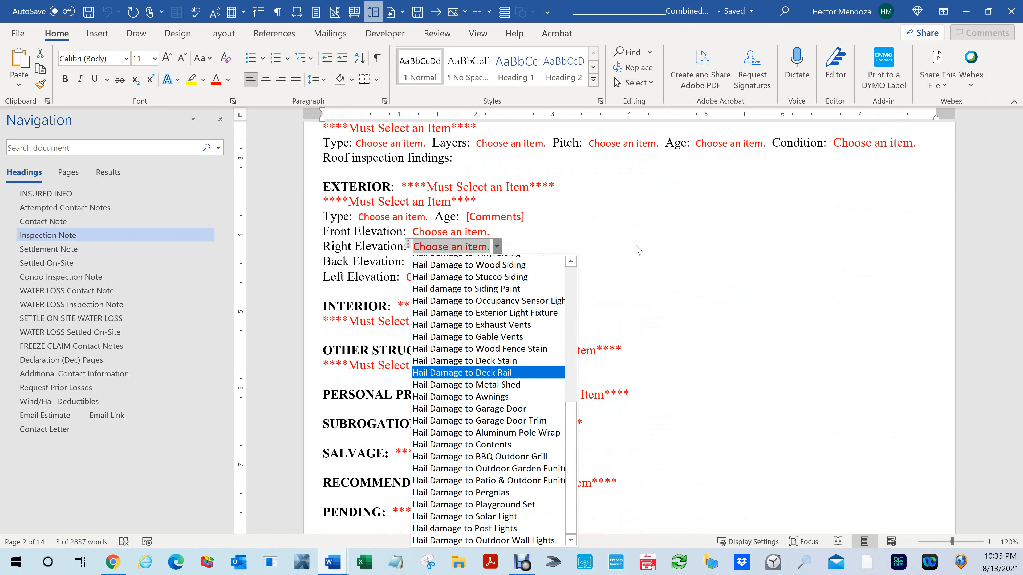
{"action": "key", "text": "Escape"}
{"action": "left_click", "coordinate": [449, 262]}
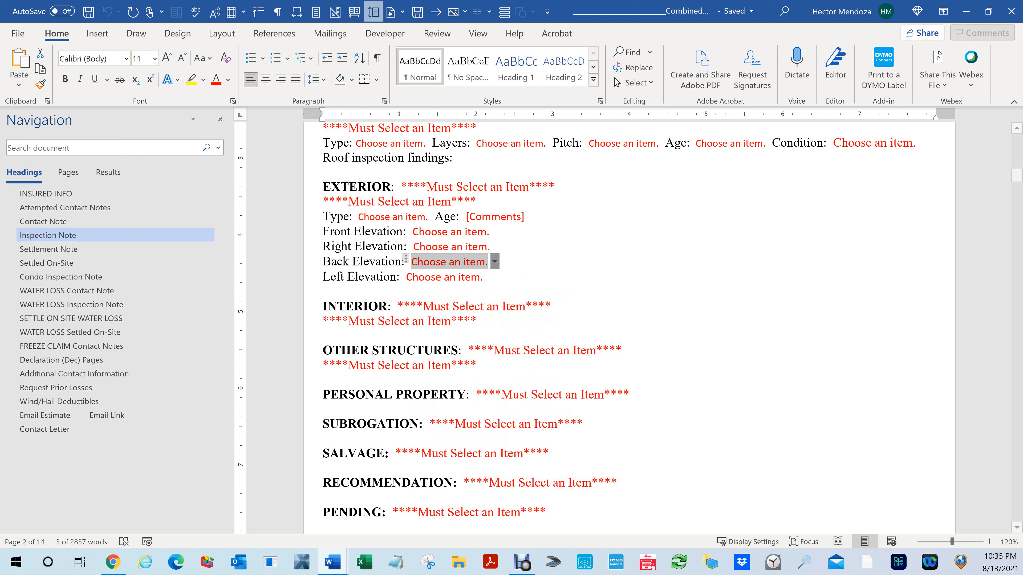
{"action": "left_click_drag", "start_coordinate": [1016, 190], "coordinate": [972, 58]}
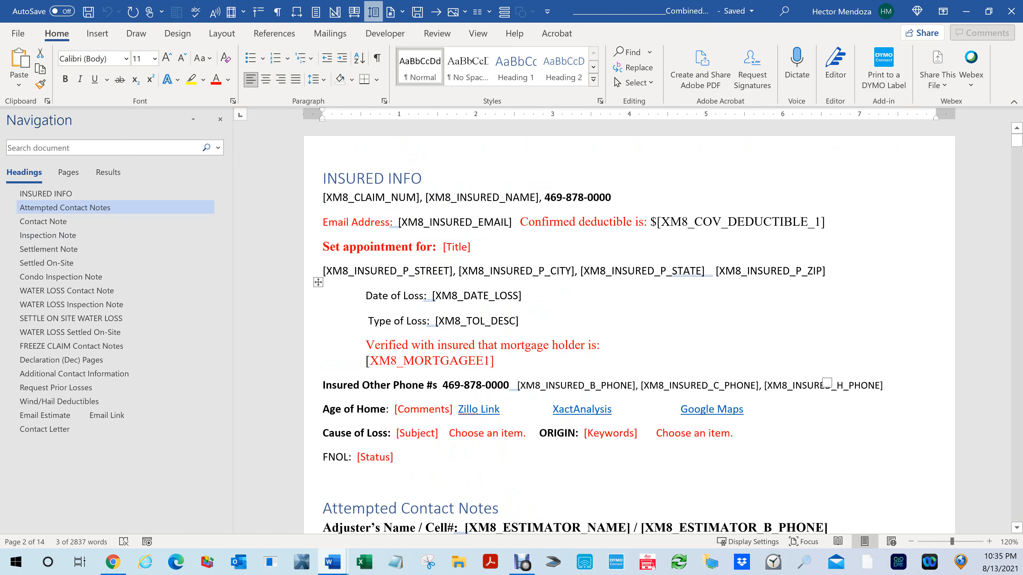
Step: Create a new blank document and enter "Mr." as its opening text
{"action": "key", "text": "ctrl+n"}
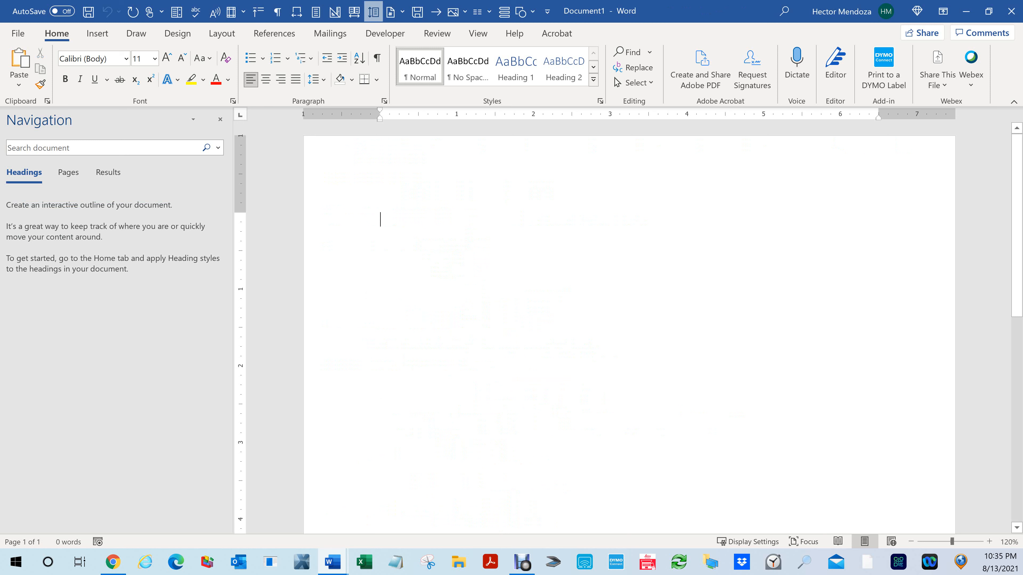
{"action": "type", "text": "Dr"}
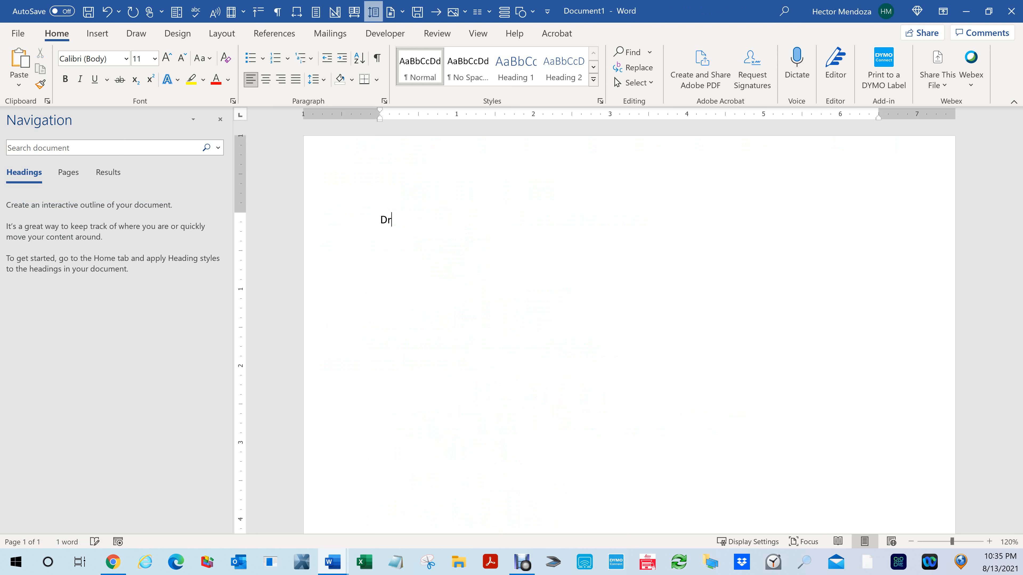
{"action": "key", "text": "BackSpace"}
{"action": "key", "text": "BackSpace"}
{"action": "type", "text": "Mr."}
Step: Open Tokens.docx from the recent documents and review its claimant, contractor and coverage tokens
{"action": "mouse_move", "coordinate": [336, 562]}
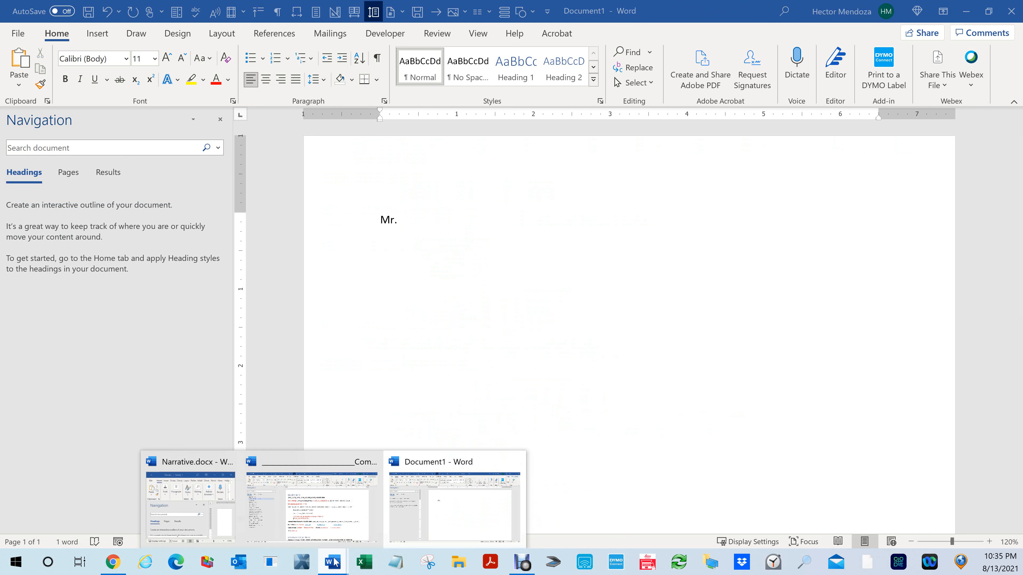
{"action": "right_click", "coordinate": [335, 562]}
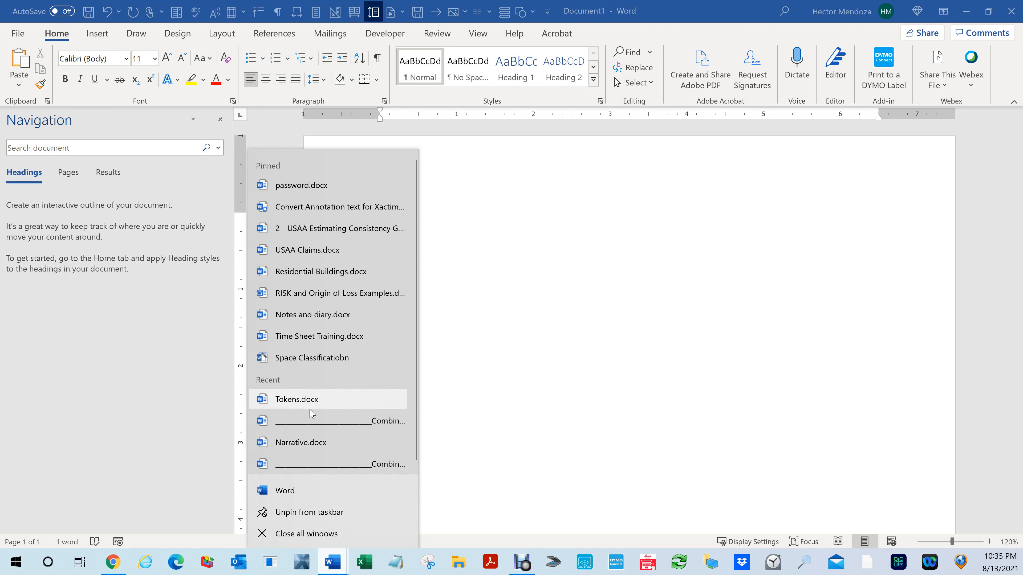
{"action": "left_click", "coordinate": [298, 410]}
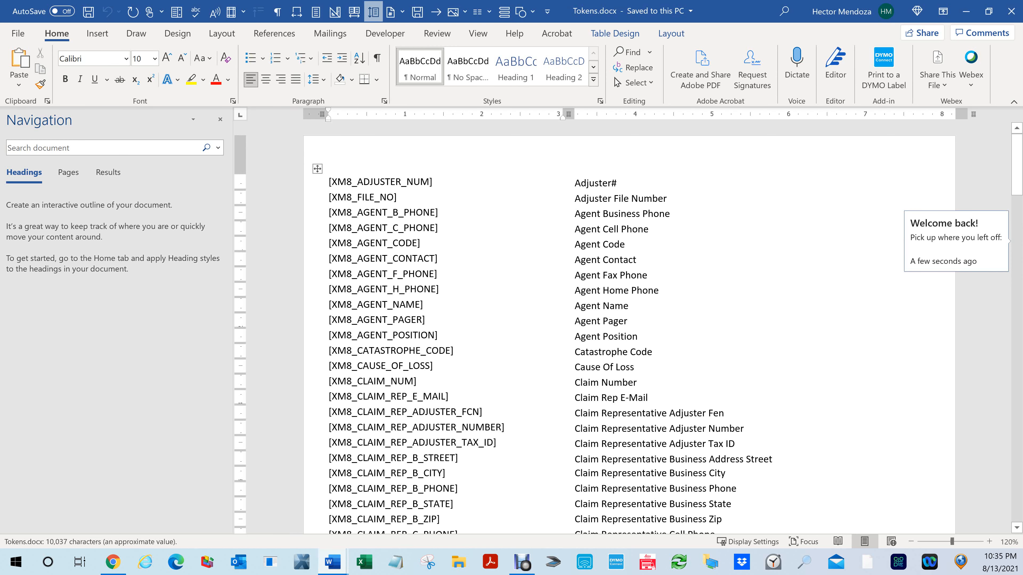
{"action": "scroll", "coordinate": [628, 329], "scroll_direction": "down", "scroll_amount": 13}
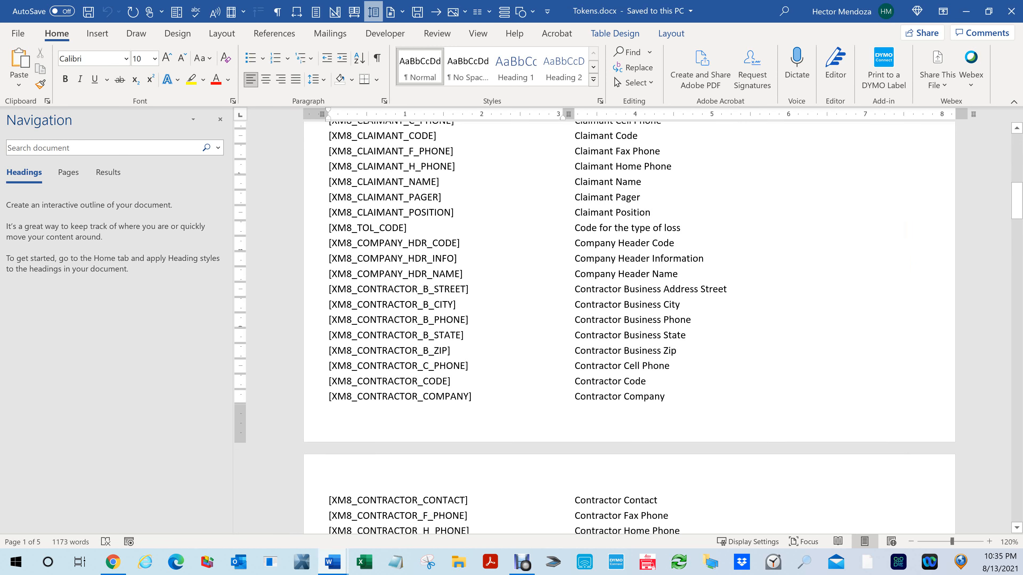
{"action": "scroll", "coordinate": [628, 328], "scroll_direction": "down", "scroll_amount": 8}
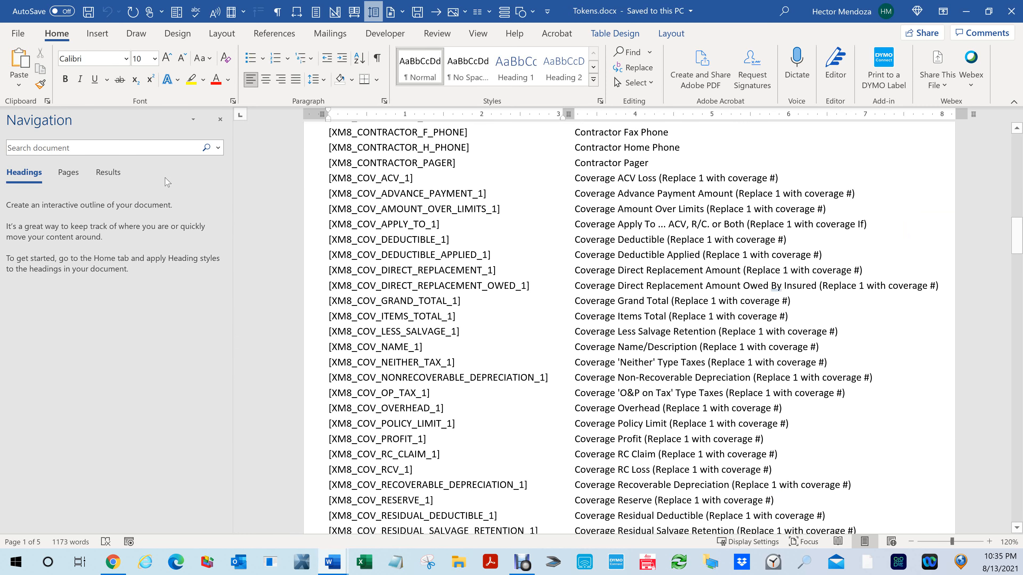
Step: Search Tokens.docx for "insured" and review the matching insured phone, e-mail, address and name tokens
{"action": "key", "text": "ctrl+f"}
{"action": "type", "text": "insur"}
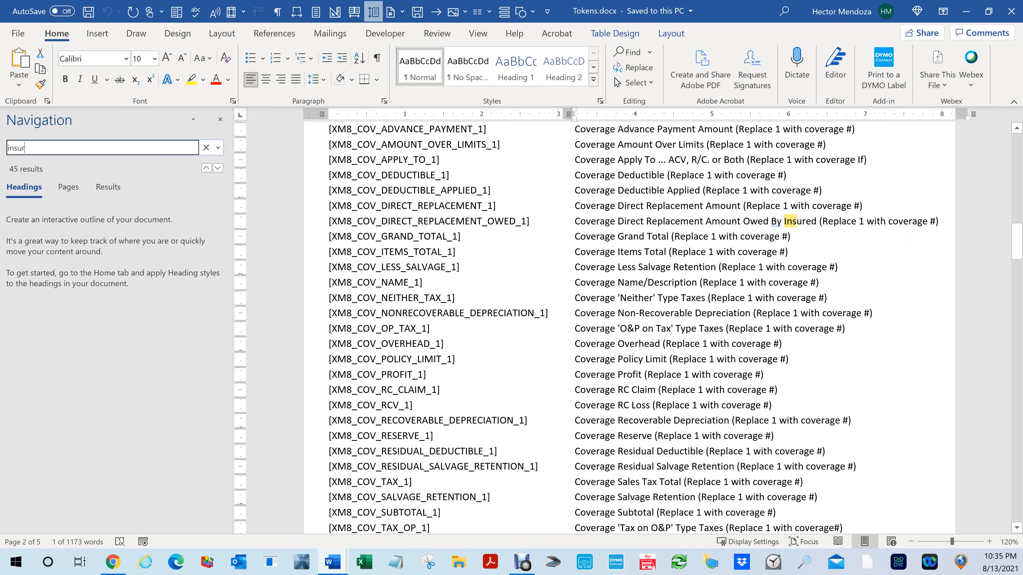
{"action": "type", "text": "ed"}
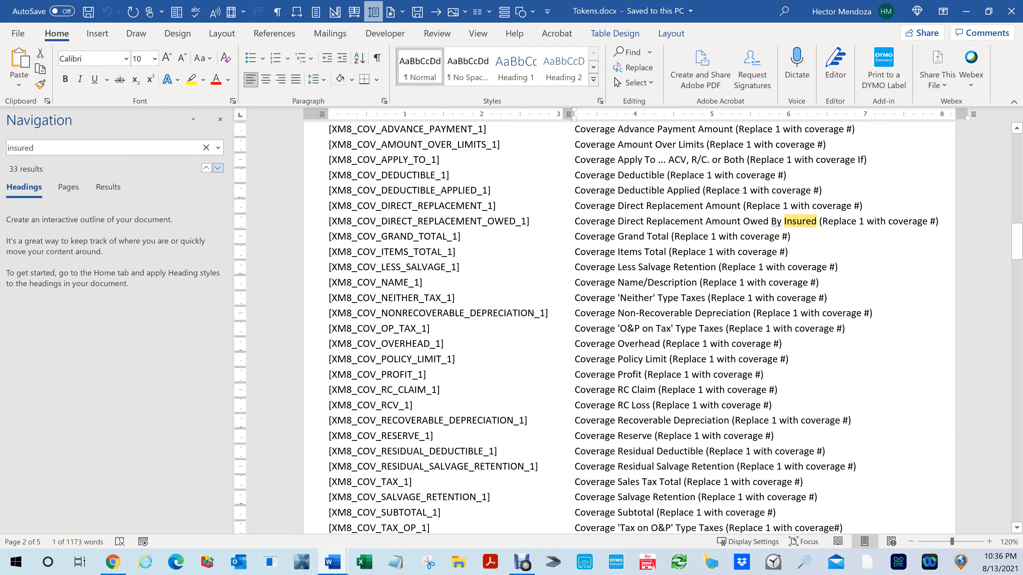
{"action": "key", "text": "Return"}
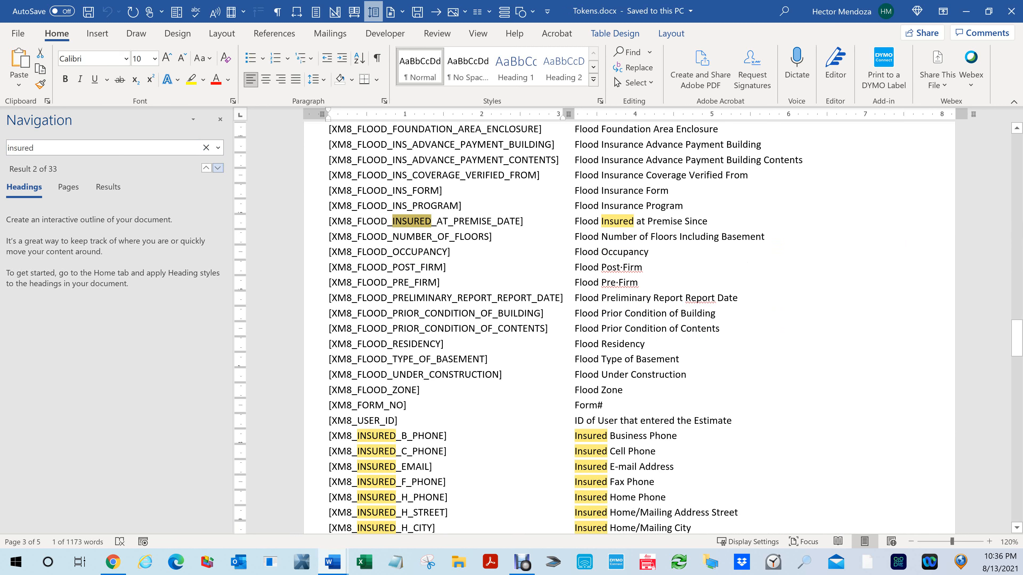
{"action": "scroll", "coordinate": [628, 322], "scroll_direction": "down", "scroll_amount": 4}
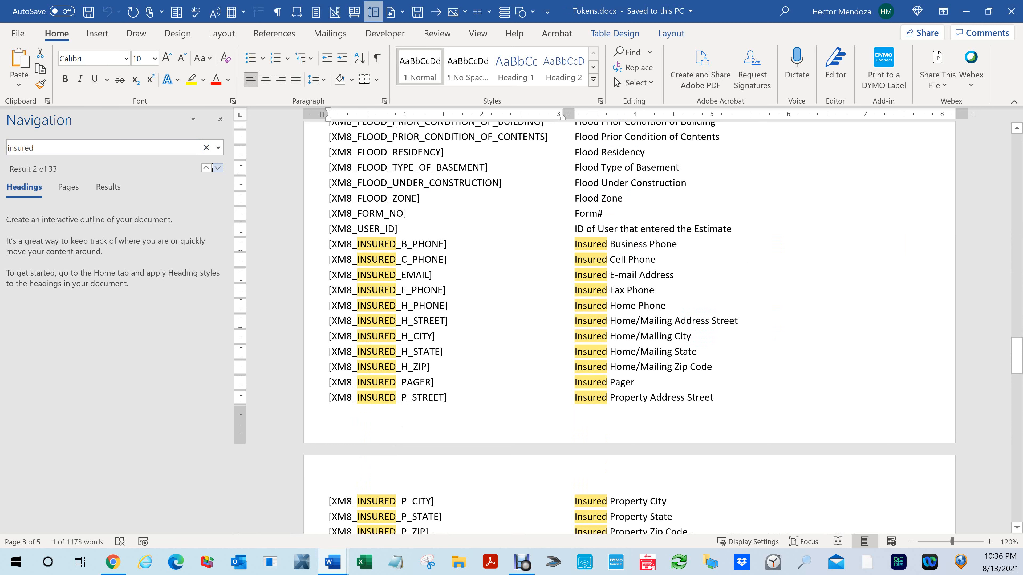
{"action": "scroll", "coordinate": [614, 77], "scroll_direction": "down", "scroll_amount": 2}
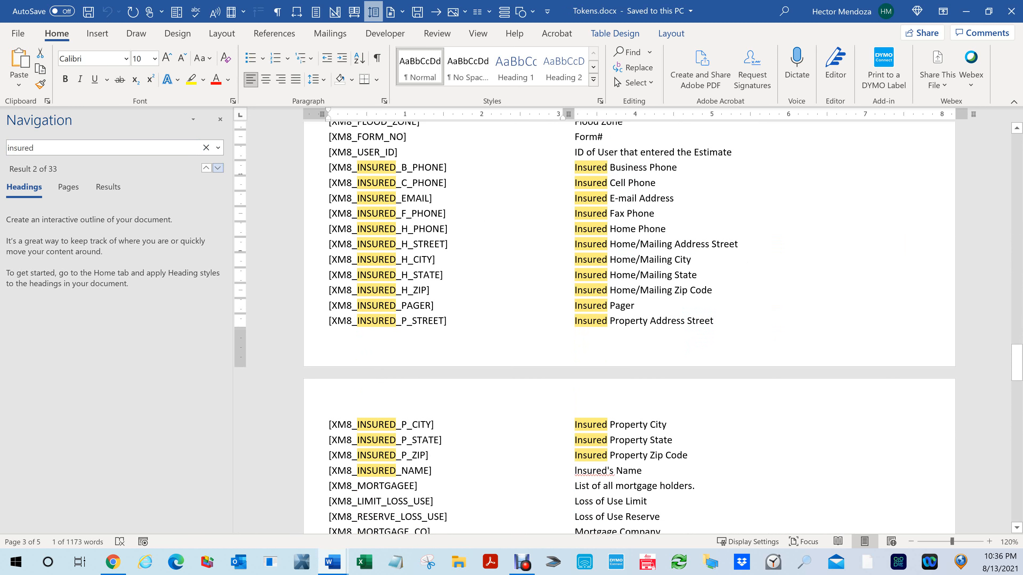
{"action": "scroll", "coordinate": [630, 346], "scroll_direction": "up", "scroll_amount": 1}
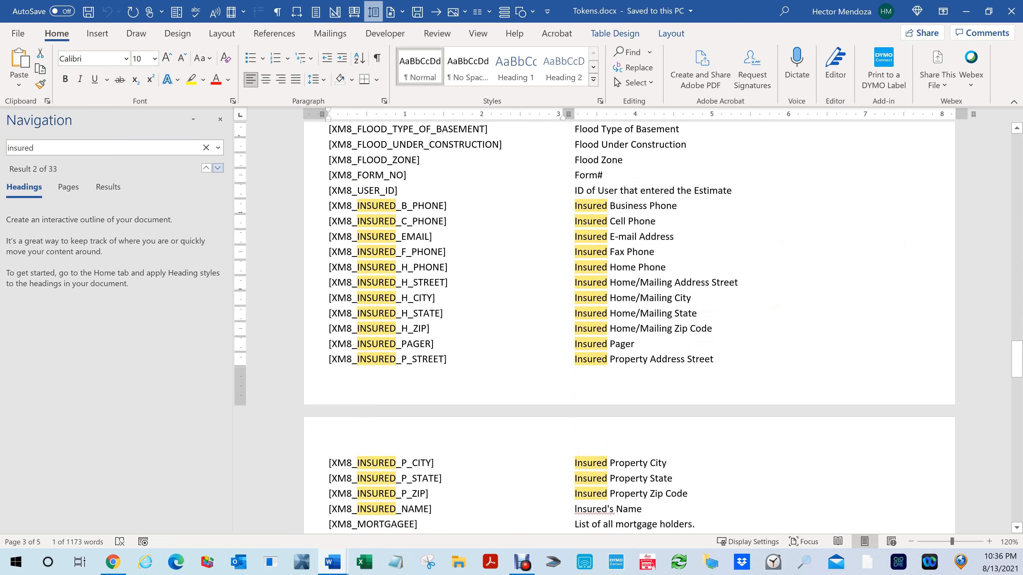
{"action": "scroll", "coordinate": [630, 329], "scroll_direction": "down", "scroll_amount": 1}
Step: Review the token list from the adjuster and agent entries through the estimator, flood and insured tokens to the summary tokens
{"action": "scroll", "coordinate": [629, 328], "scroll_direction": "up", "scroll_amount": 19}
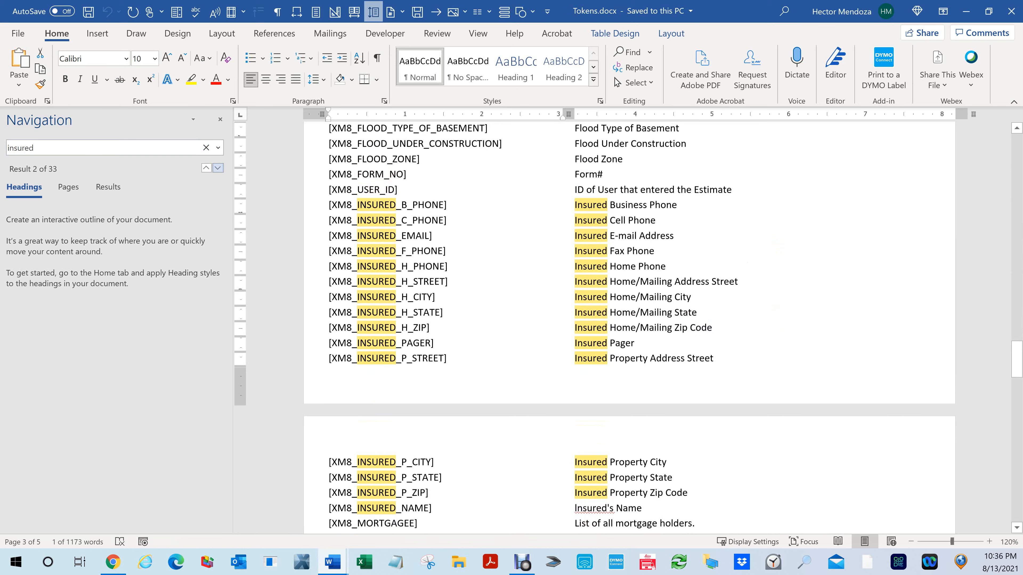
{"action": "scroll", "coordinate": [629, 329], "scroll_direction": "down", "scroll_amount": 5}
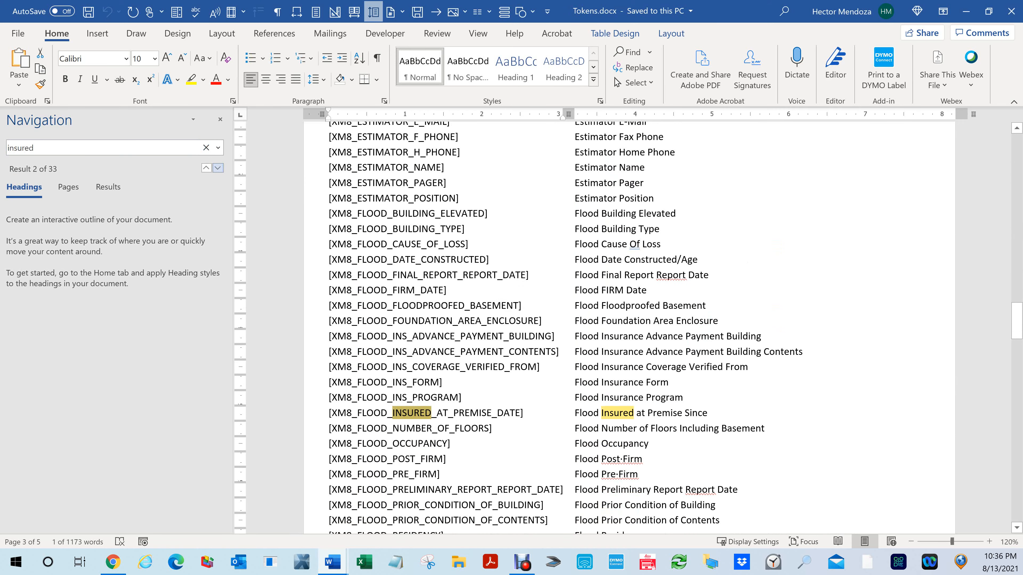
{"action": "scroll", "coordinate": [629, 328], "scroll_direction": "up", "scroll_amount": 7}
{"action": "scroll", "coordinate": [630, 329], "scroll_direction": "up", "scroll_amount": 19}
{"action": "scroll", "coordinate": [630, 328], "scroll_direction": "down", "scroll_amount": 1}
{"action": "scroll", "coordinate": [630, 328], "scroll_direction": "up", "scroll_amount": 10}
{"action": "scroll", "coordinate": [629, 329], "scroll_direction": "up", "scroll_amount": 9}
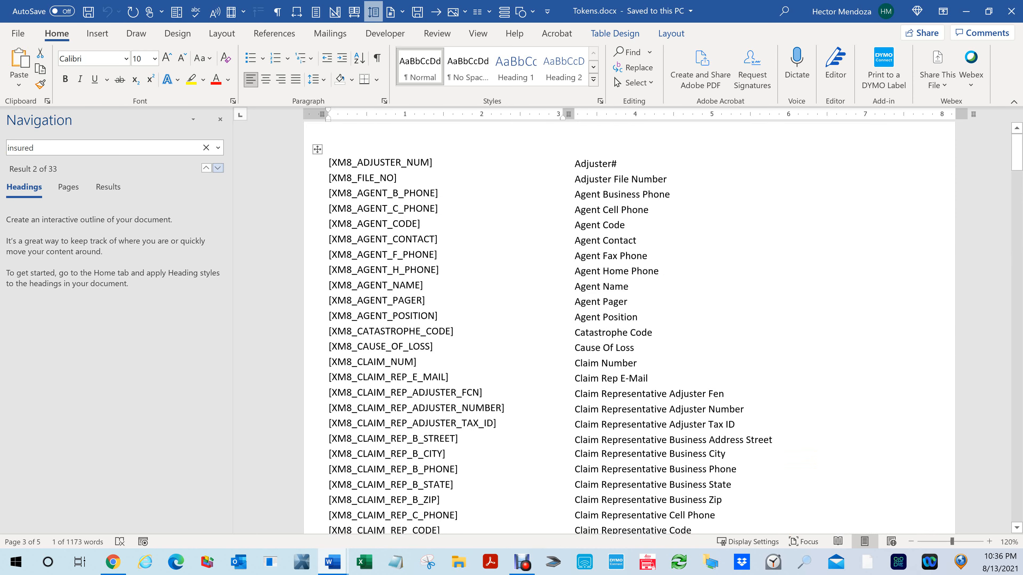
{"action": "scroll", "coordinate": [630, 328], "scroll_direction": "down", "scroll_amount": 17}
{"action": "scroll", "coordinate": [629, 328], "scroll_direction": "down", "scroll_amount": 20}
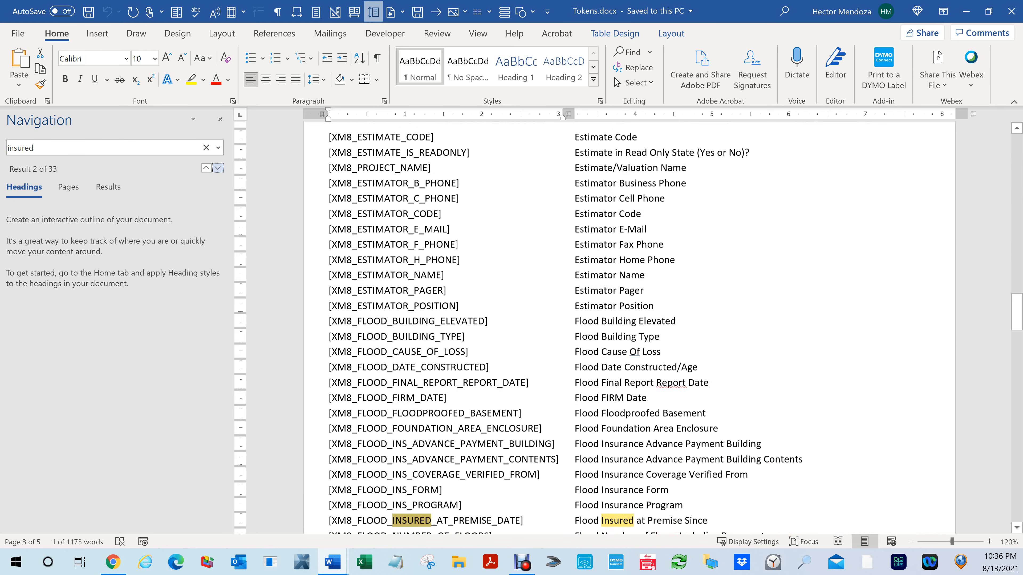
{"action": "scroll", "coordinate": [629, 328], "scroll_direction": "down", "scroll_amount": 20}
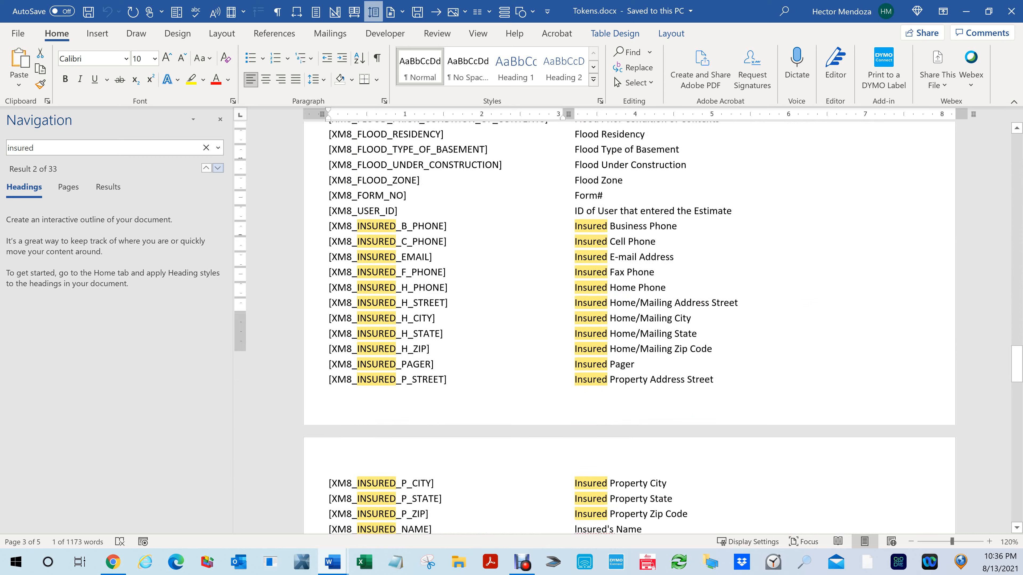
{"action": "scroll", "coordinate": [629, 328], "scroll_direction": "down", "scroll_amount": 20}
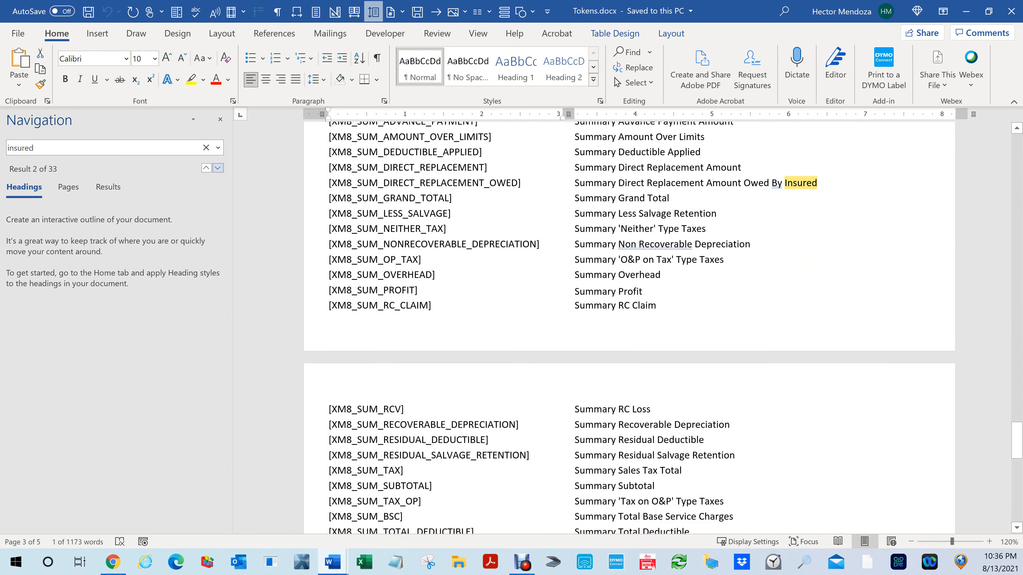
Step: Go back from the summary tokens to re-examine the insured and mortgage tokens and the flood tokens above them
{"action": "scroll", "coordinate": [629, 328], "scroll_direction": "up", "scroll_amount": 20}
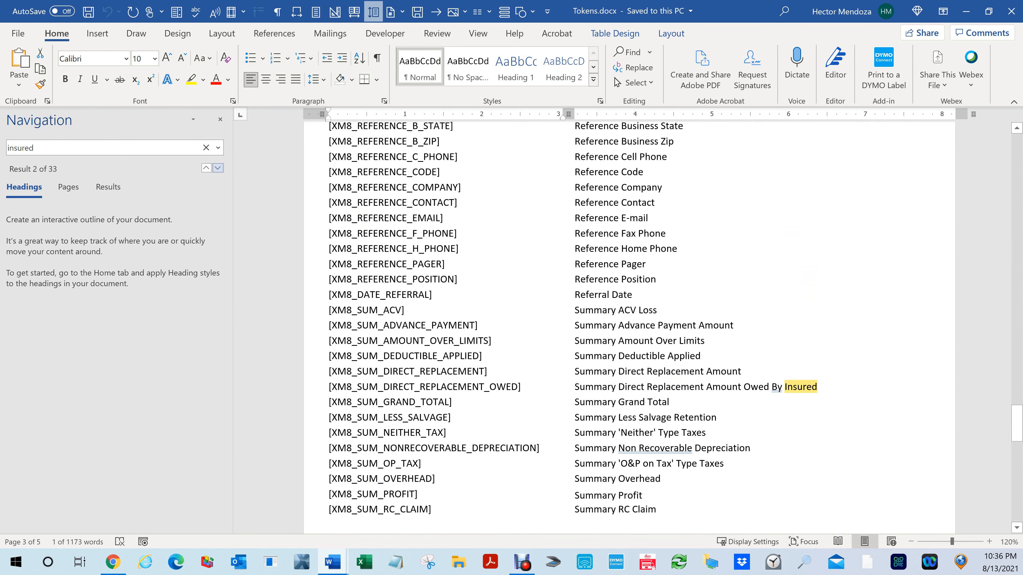
{"action": "scroll", "coordinate": [629, 328], "scroll_direction": "up", "scroll_amount": 2}
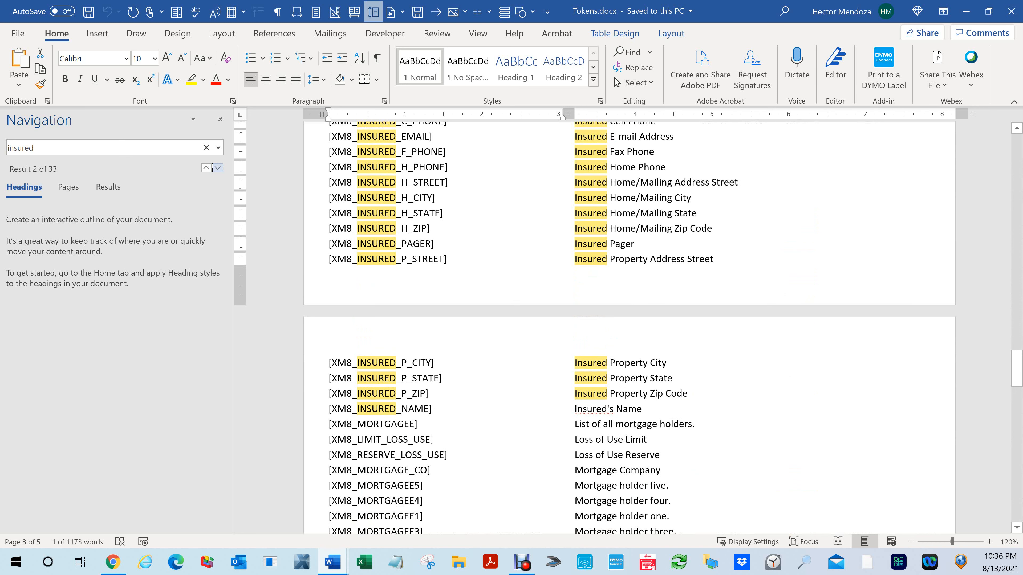
{"action": "scroll", "coordinate": [630, 329], "scroll_direction": "up", "scroll_amount": 2}
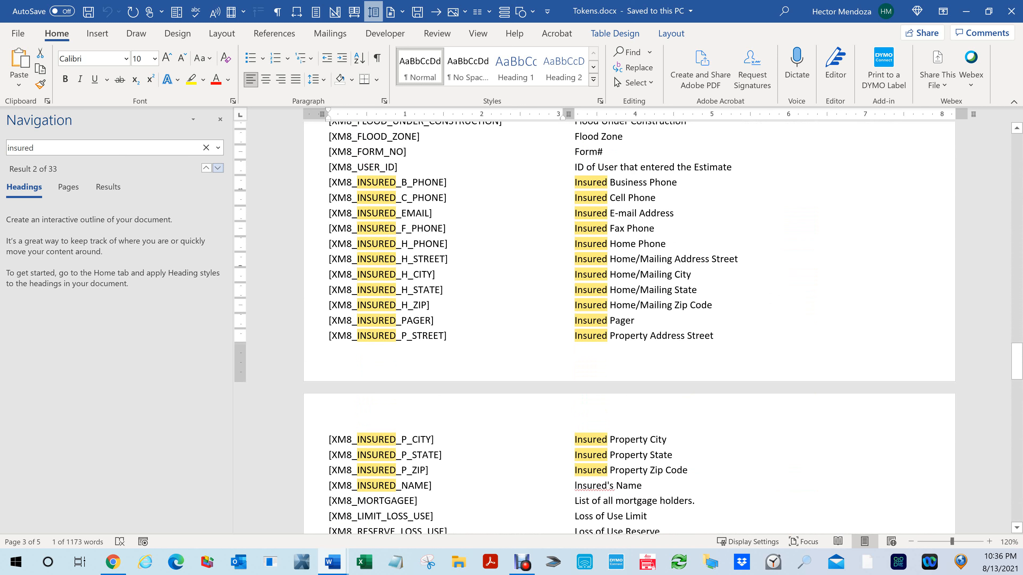
{"action": "scroll", "coordinate": [454, 221], "scroll_direction": "up", "scroll_amount": 1}
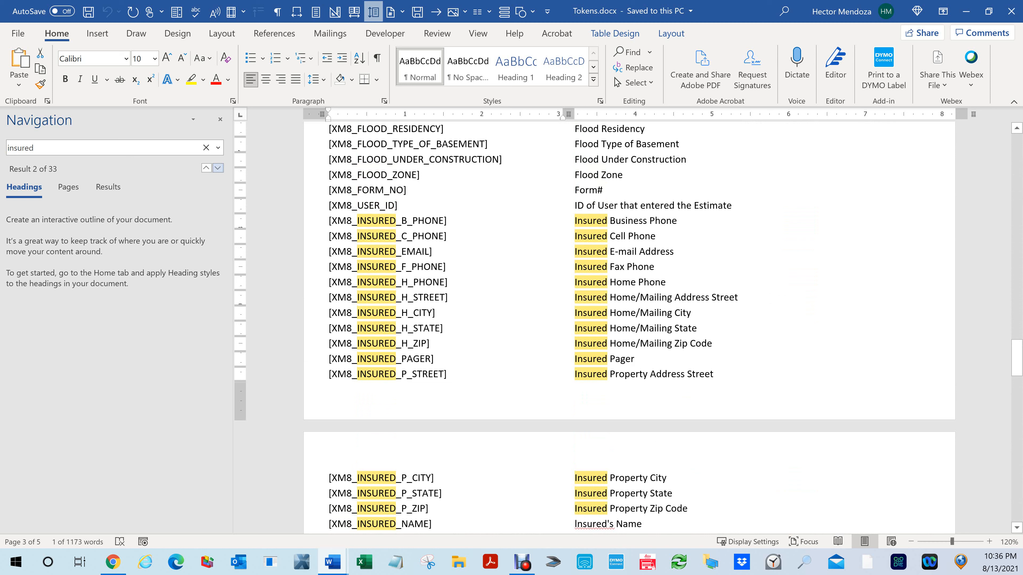
{"action": "scroll", "coordinate": [591, 282], "scroll_direction": "up", "scroll_amount": 9}
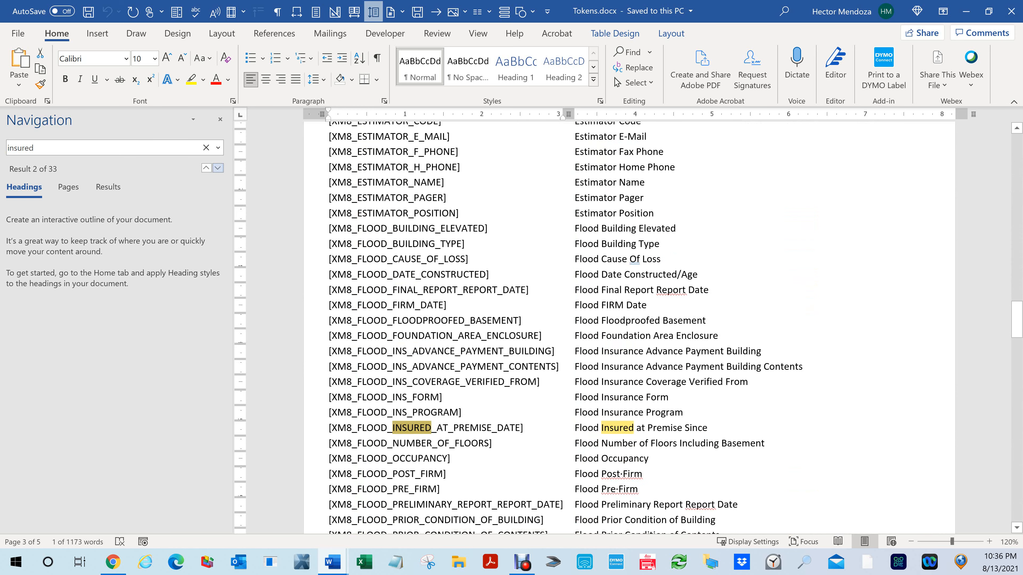
Step: Switch to the combined notes document and copy the XM8_INSURED_NAME token text, without its brackets, from the INSURED INFO section
{"action": "scroll", "coordinate": [590, 282], "scroll_direction": "up", "scroll_amount": 12}
{"action": "scroll", "coordinate": [590, 282], "scroll_direction": "up", "scroll_amount": 5}
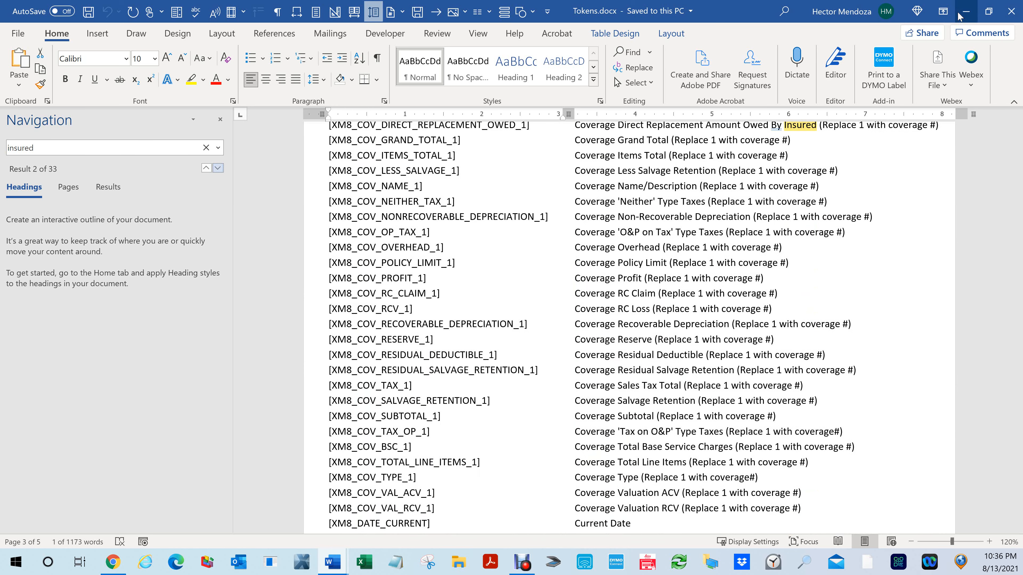
{"action": "left_click", "coordinate": [965, 11]}
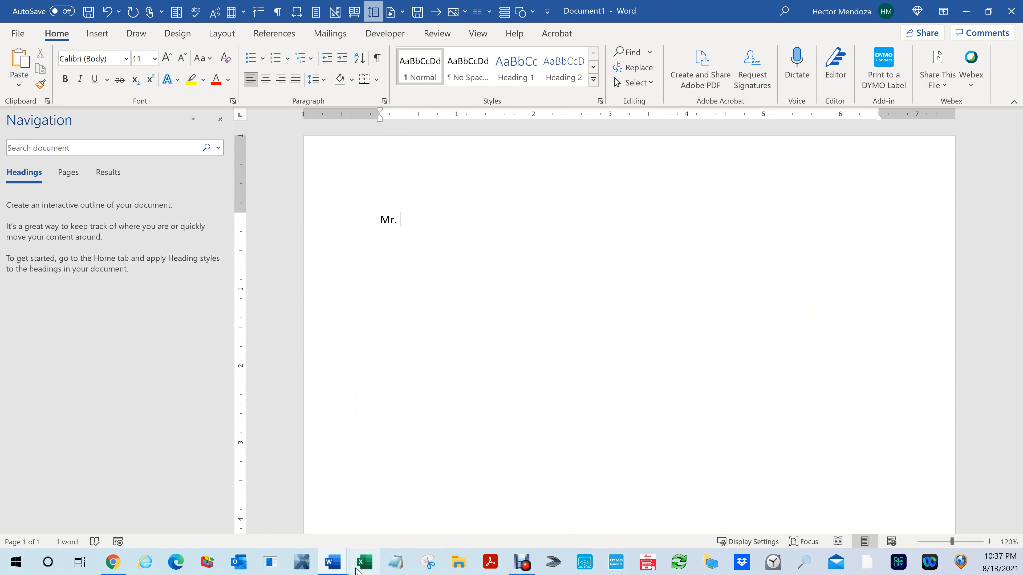
{"action": "left_click", "coordinate": [340, 562]}
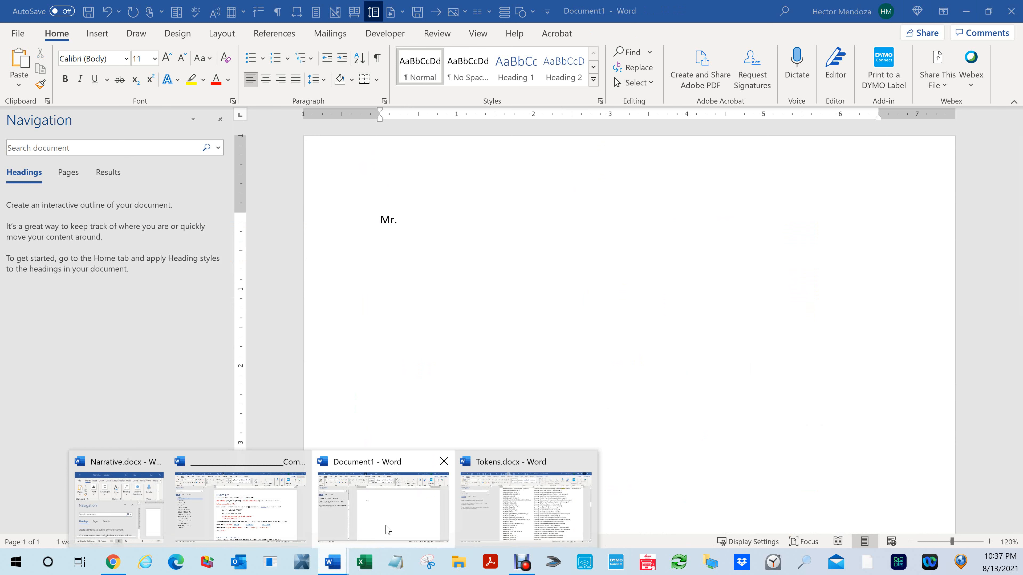
{"action": "left_click", "coordinate": [268, 509]}
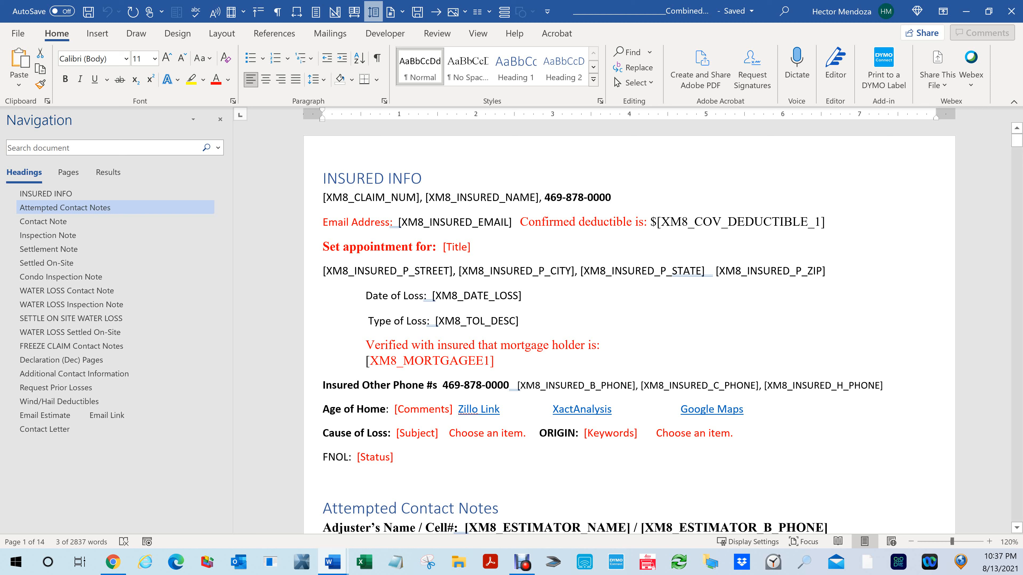
{"action": "key", "text": "shift+Right"}
{"action": "key", "text": "shift+Right"}
{"action": "key", "text": "shift+Right"}
{"action": "key", "text": "shift+Right"}
{"action": "key", "text": "shift+Right"}
{"action": "key", "text": "shift+Right"}
{"action": "key", "text": "shift+Right"}
{"action": "key", "text": "shift+Right"}
{"action": "key", "text": "shift+Right"}
{"action": "key", "text": "shift+Right"}
{"action": "key", "text": "shift+Right"}
{"action": "key", "text": "shift+Right"}
{"action": "key", "text": "shift+Right"}
{"action": "key", "text": "shift+Right"}
{"action": "key", "text": "shift+Right"}
{"action": "key", "text": "shift+Right"}
{"action": "key", "text": "ctrl+c"}
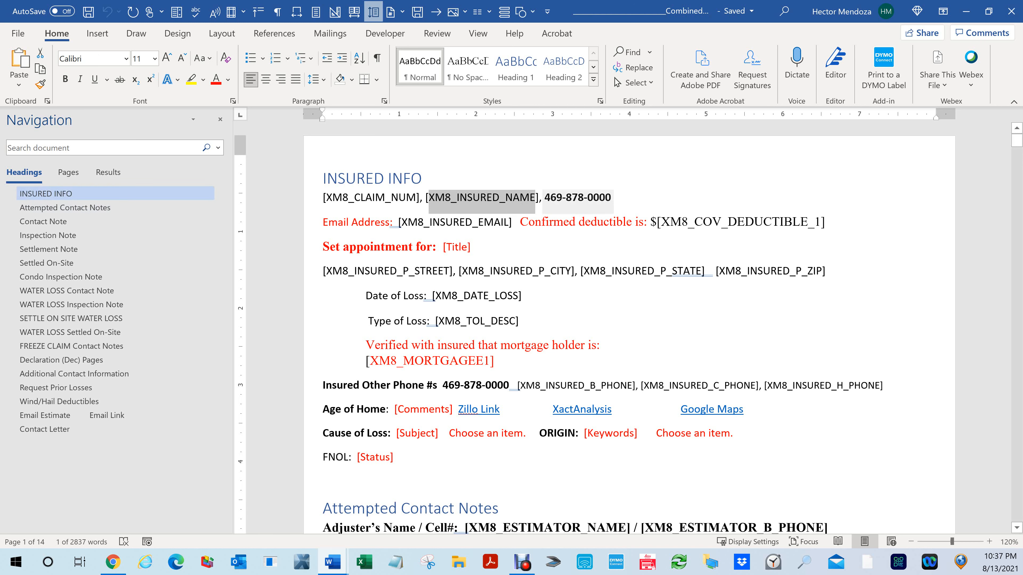
Step: Search Tokens.docx for the copied XM8_INSURED_NAME text and highlight the description beside the matching token
{"action": "key", "text": "alt+Tab"}
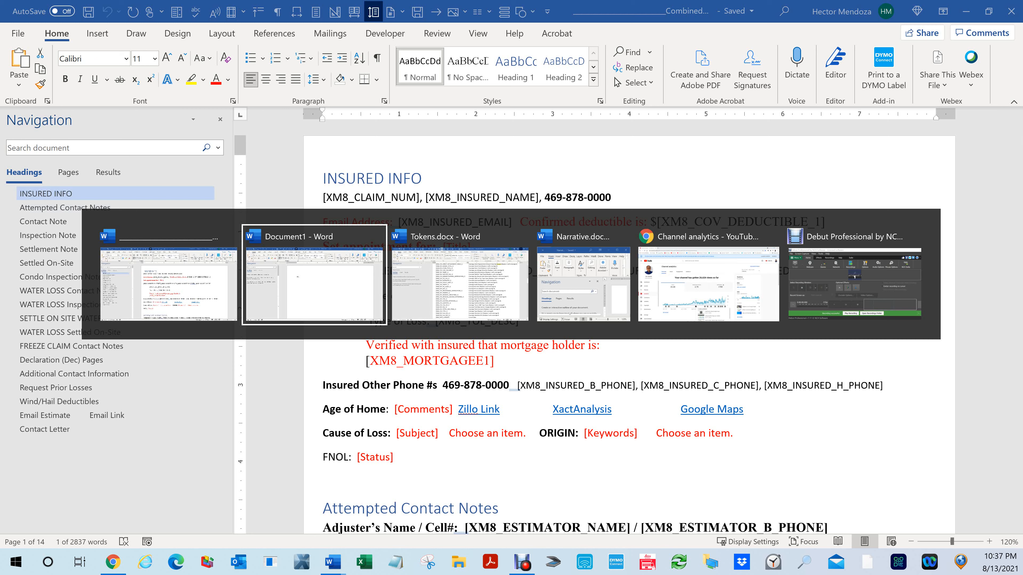
{"action": "key", "text": "alt+Tab"}
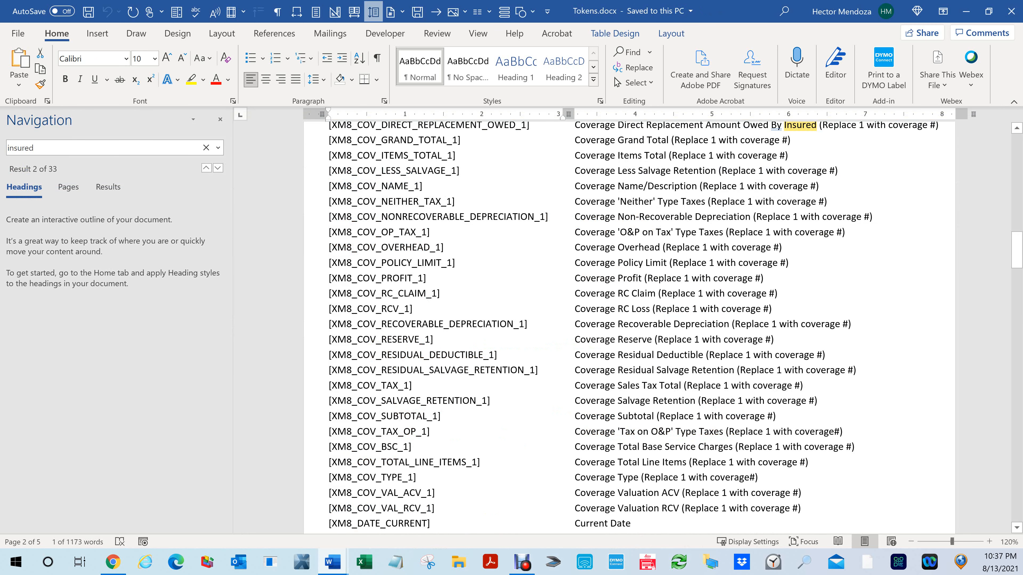
{"action": "key", "text": "ctrl+f"}
{"action": "key", "text": "ctrl+v"}
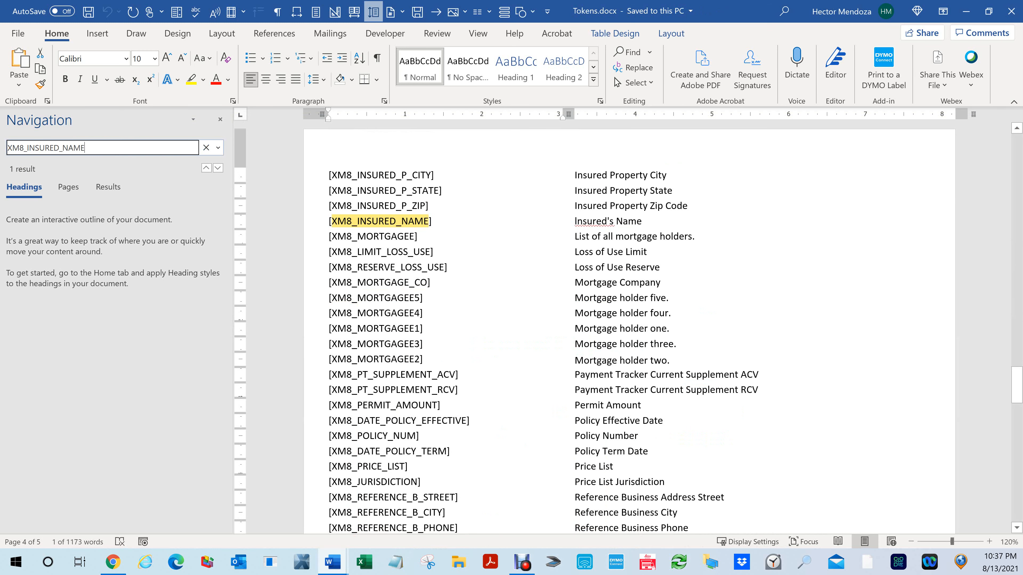
{"action": "triple_click", "coordinate": [570, 224]}
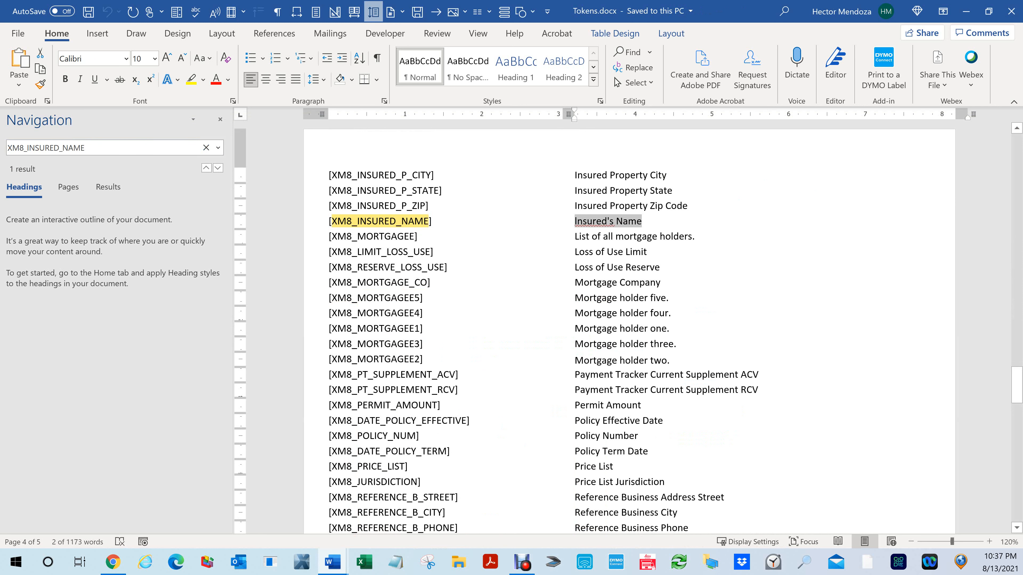
Step: Copy the whole [XM8_INSURED_NAME] token, brackets included, from Tokens.docx and paste it after "Mr." in Document1
{"action": "left_click", "coordinate": [326, 222]}
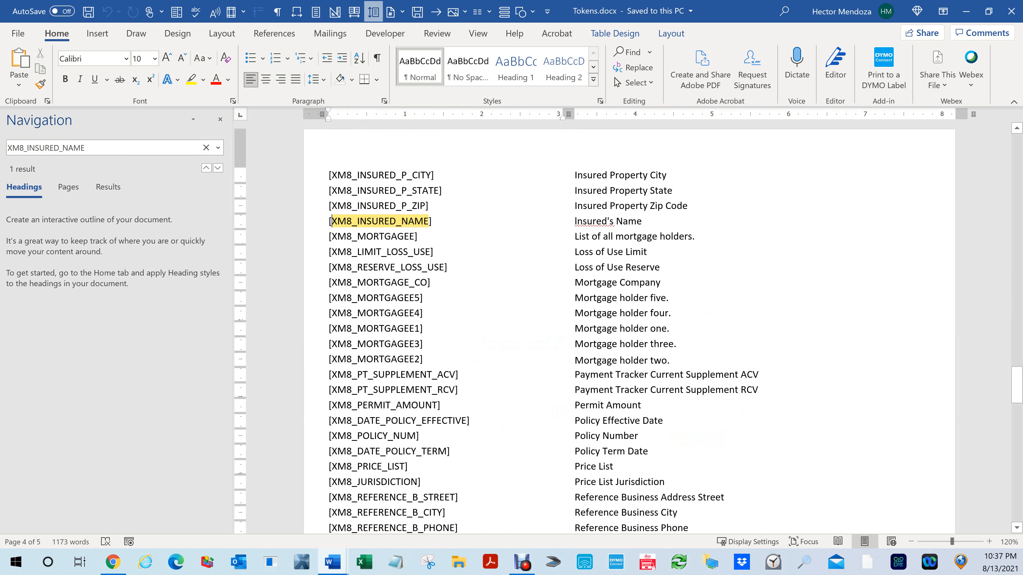
{"action": "left_click_drag", "start_coordinate": [328, 222], "coordinate": [433, 221]}
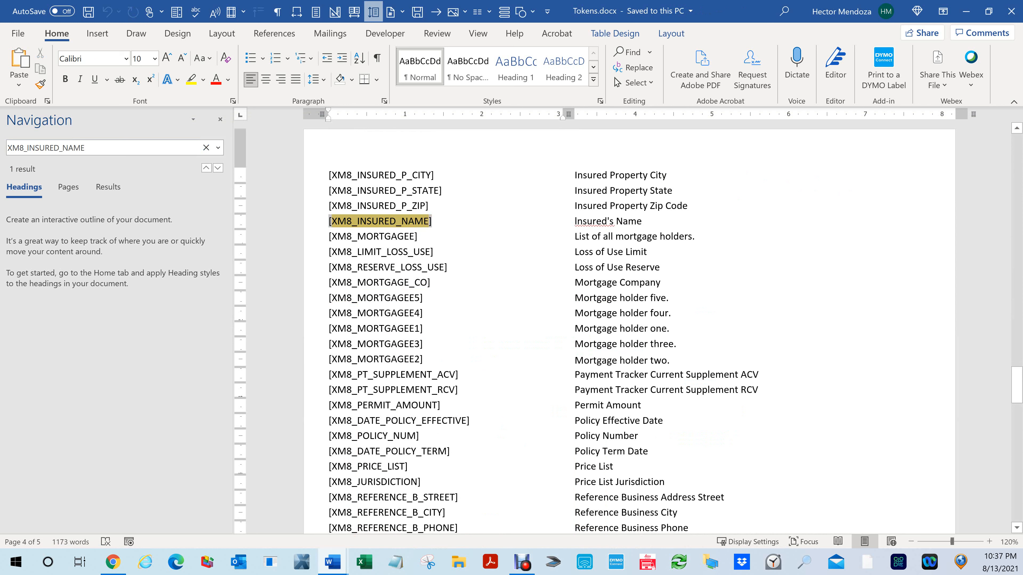
{"action": "key", "text": "ctrl+c"}
{"action": "key", "text": "alt+Tab"}
{"action": "key", "text": "alt+Tab"}
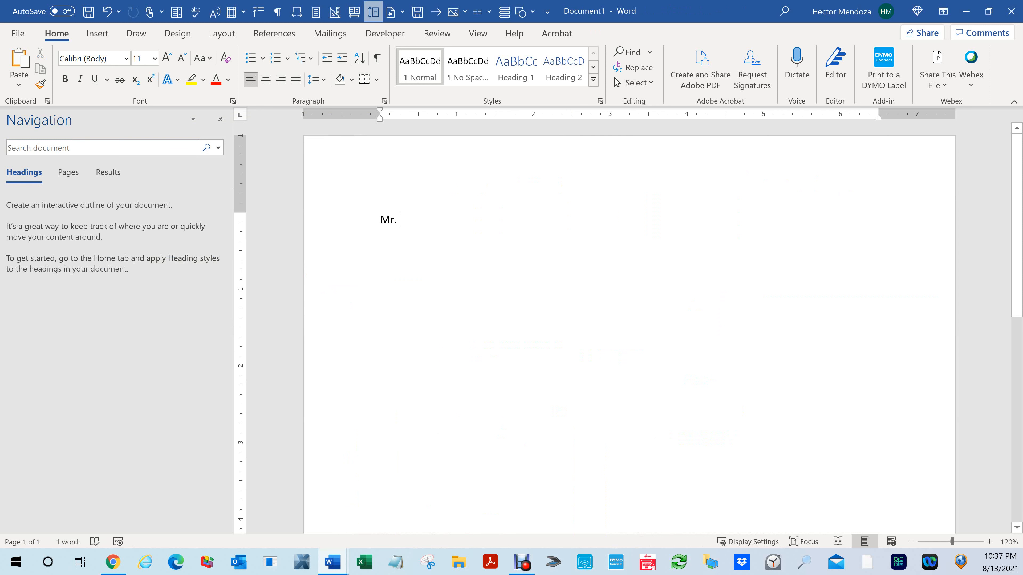
{"action": "key", "text": "ctrl+v"}
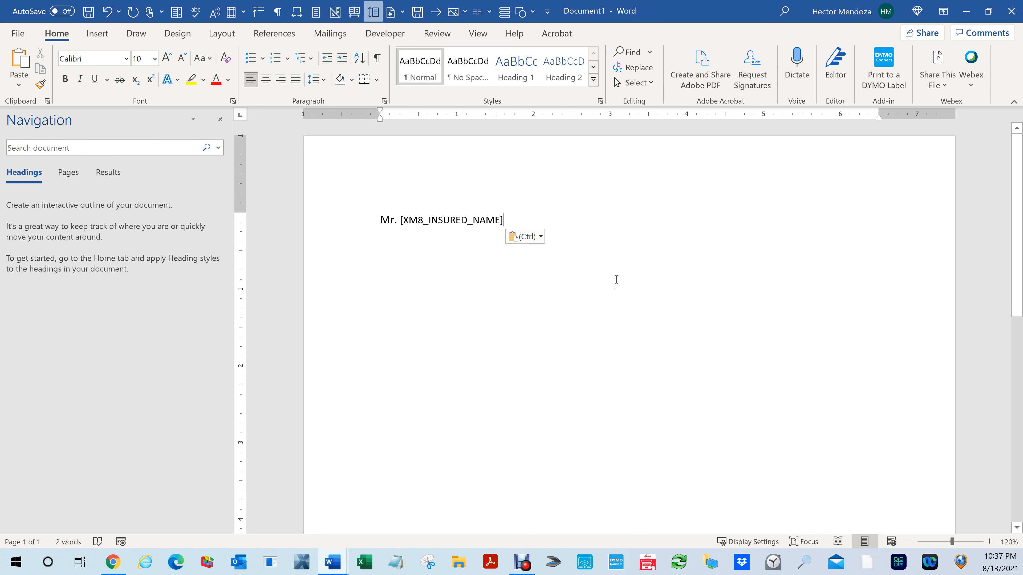
Step: Continue the line after the insured name token with ". How are you doing. My mane is"
{"action": "type", "text": ".  "}
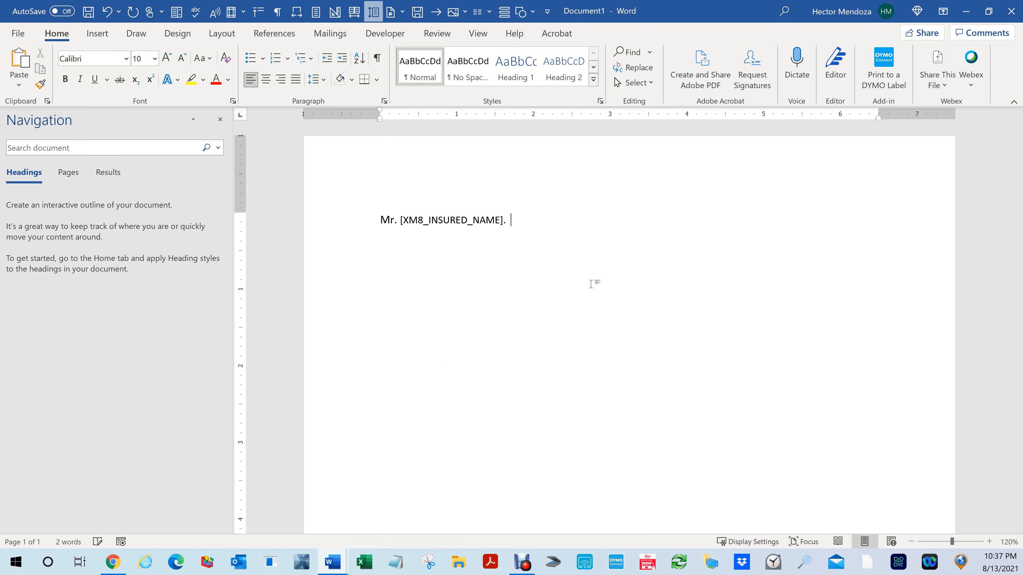
{"action": "type", "text": "How are you "}
{"action": "type", "text": "doing."}
{"action": "type", "text": "  May"}
{"action": "key", "text": "BackSpace"}
{"action": "key", "text": "BackSpace"}
{"action": "type", "text": "y m"}
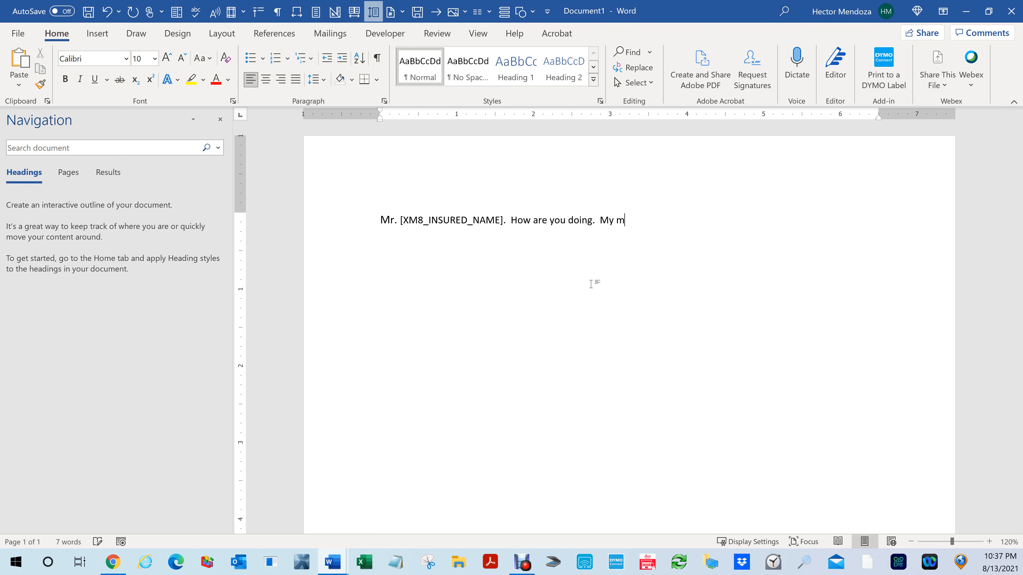
{"action": "type", "text": "ane is"}
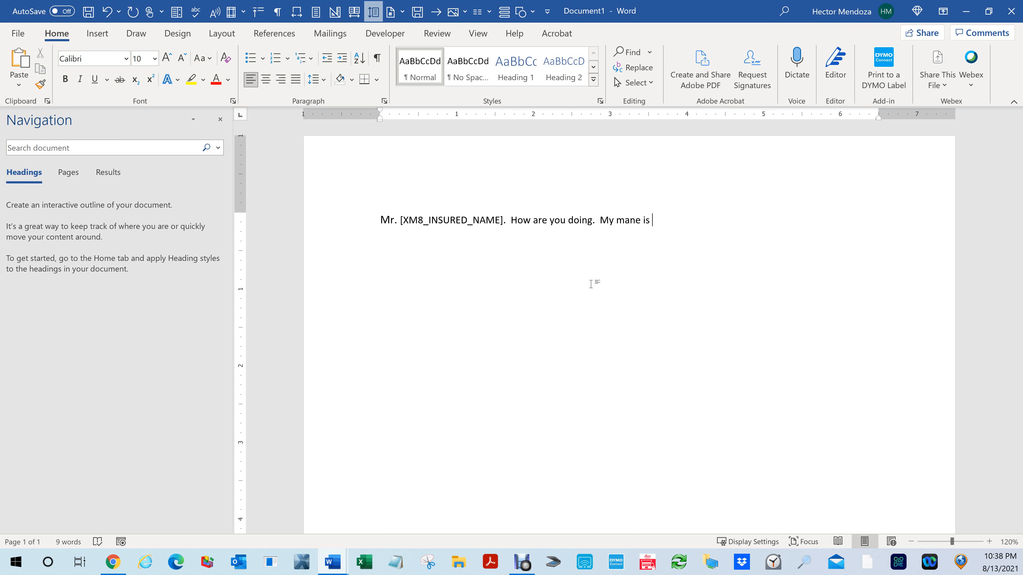
Step: Review the tokens in Tokens.docx from the mortgage and reference entries through the summary, loss recap and water height entries
{"action": "key", "text": "alt+Tab"}
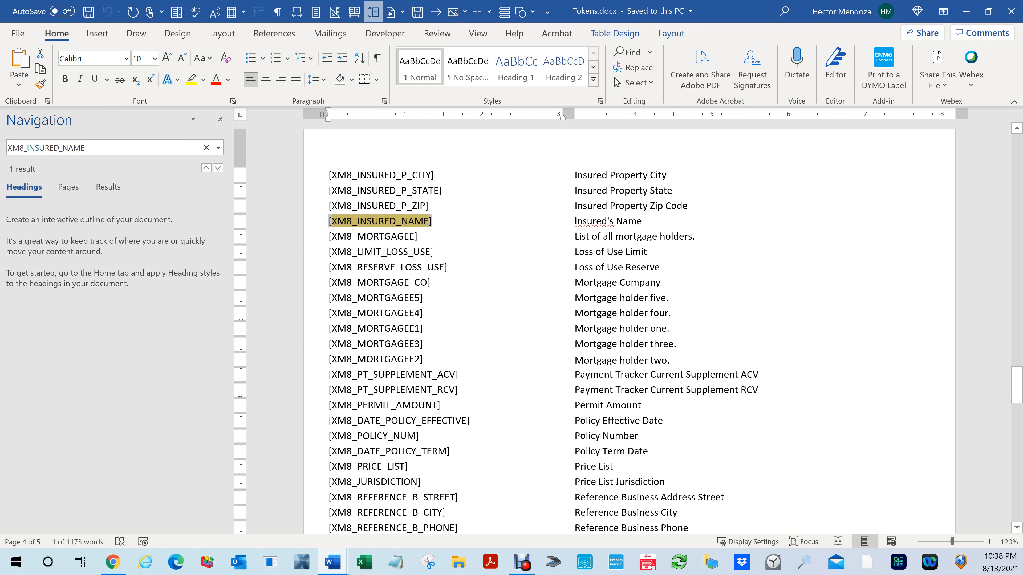
{"action": "scroll", "coordinate": [628, 328], "scroll_direction": "down", "scroll_amount": 5}
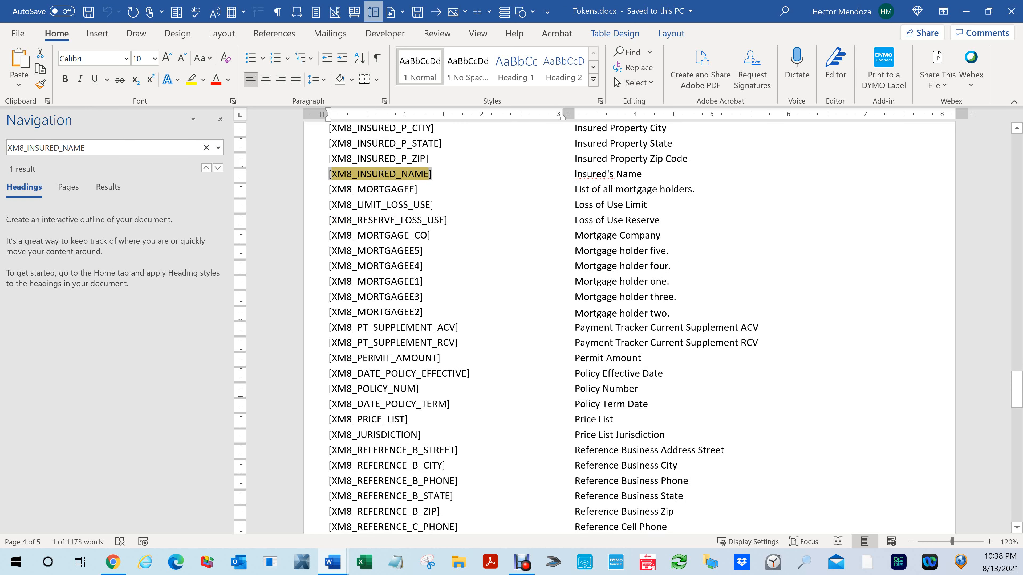
{"action": "scroll", "coordinate": [628, 329], "scroll_direction": "down", "scroll_amount": 5}
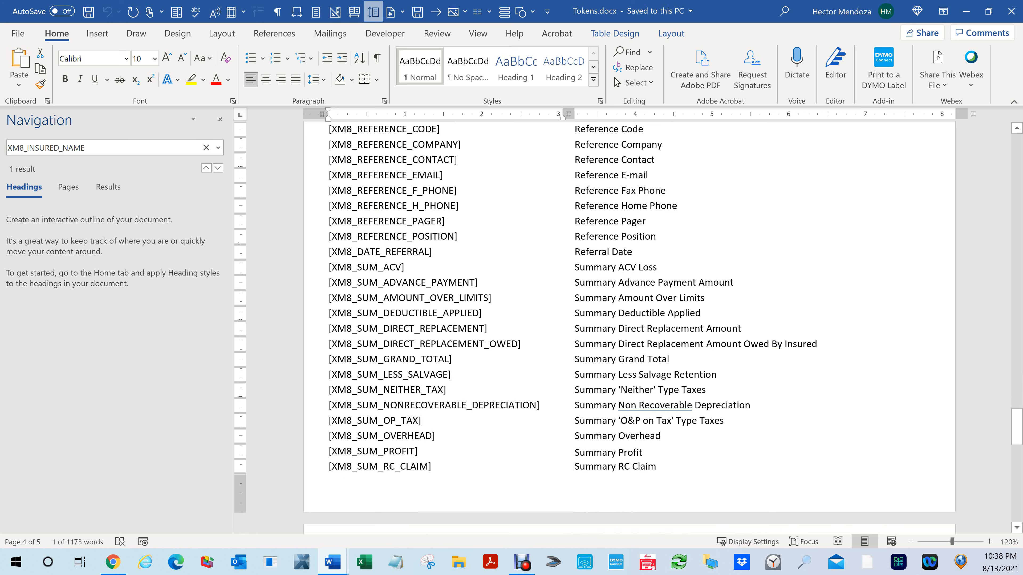
{"action": "scroll", "coordinate": [628, 328], "scroll_direction": "down", "scroll_amount": 5}
{"action": "scroll", "coordinate": [629, 329], "scroll_direction": "down", "scroll_amount": 3}
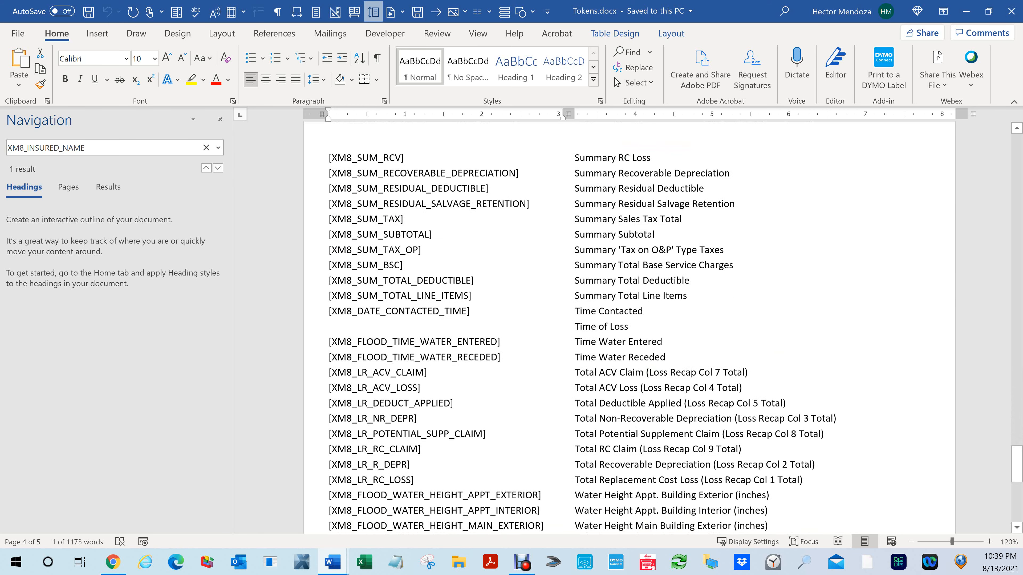
{"action": "left_click", "coordinate": [967, 12]}
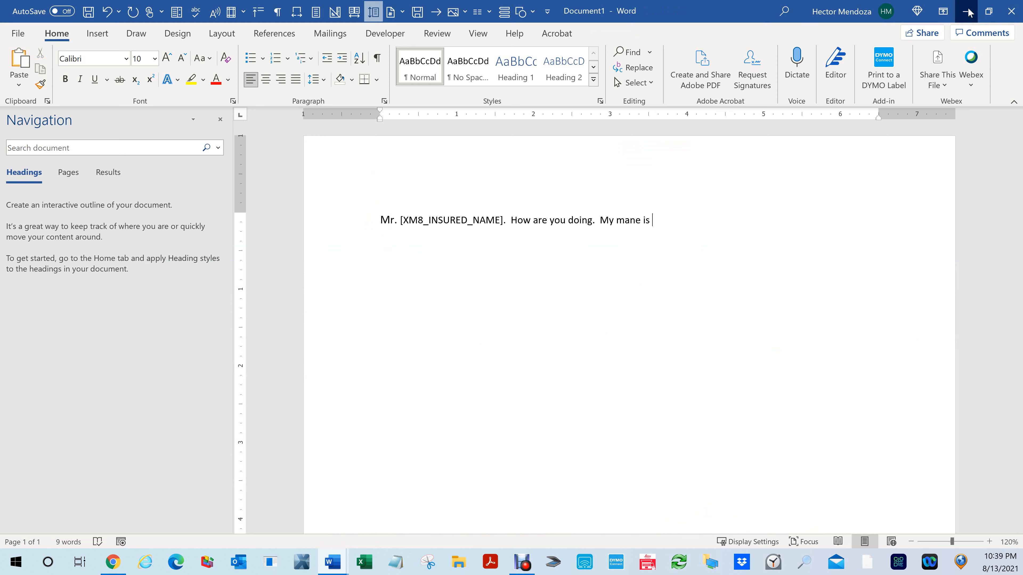
Step: Return to the combined notes document and highlight the insured property address and date of loss lines under INSURED INFO
{"action": "left_click", "coordinate": [967, 12]}
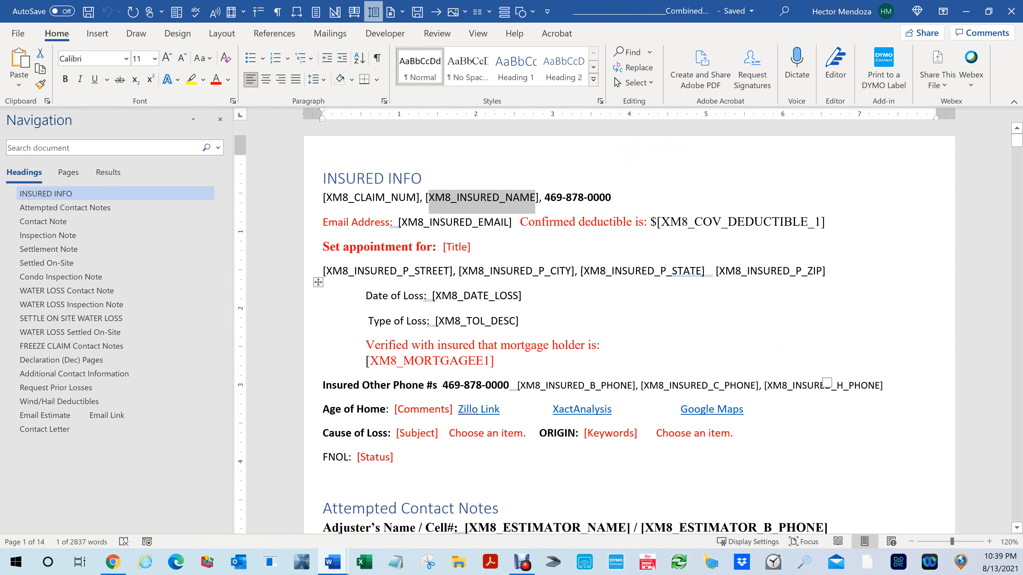
{"action": "left_click", "coordinate": [645, 331]}
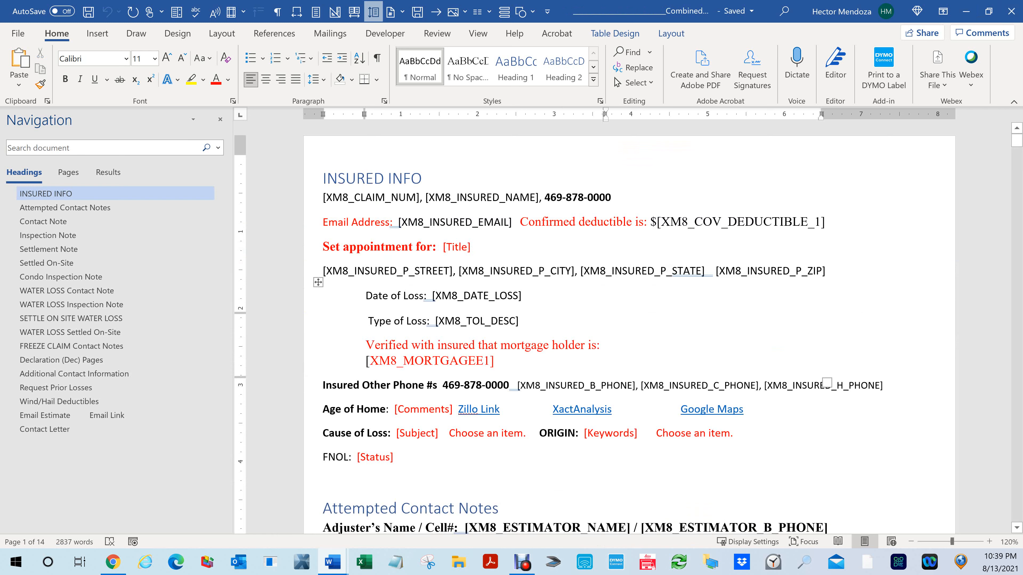
{"action": "scroll", "coordinate": [628, 322], "scroll_direction": "down", "scroll_amount": 6}
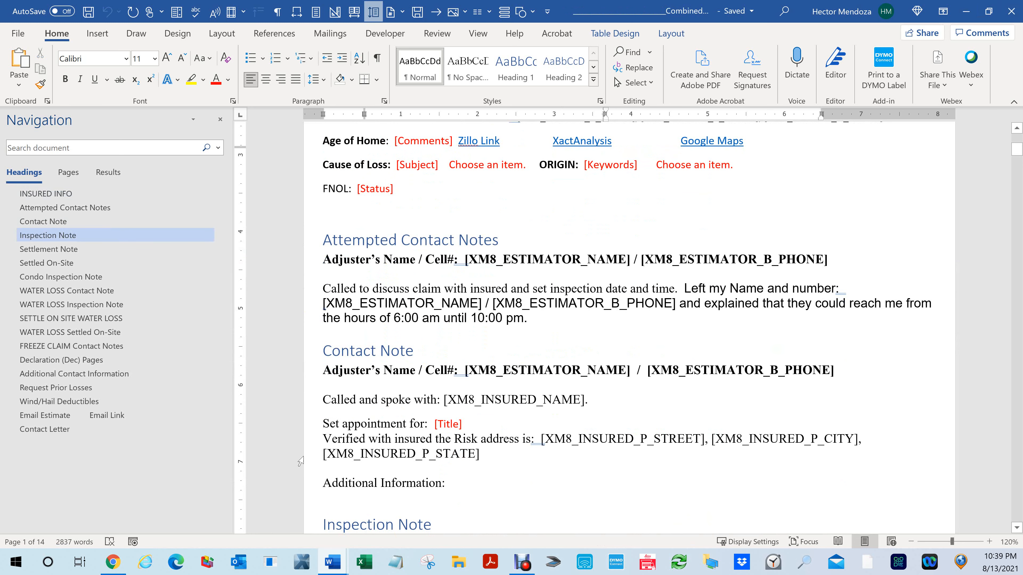
{"action": "scroll", "coordinate": [628, 322], "scroll_direction": "up", "scroll_amount": 6}
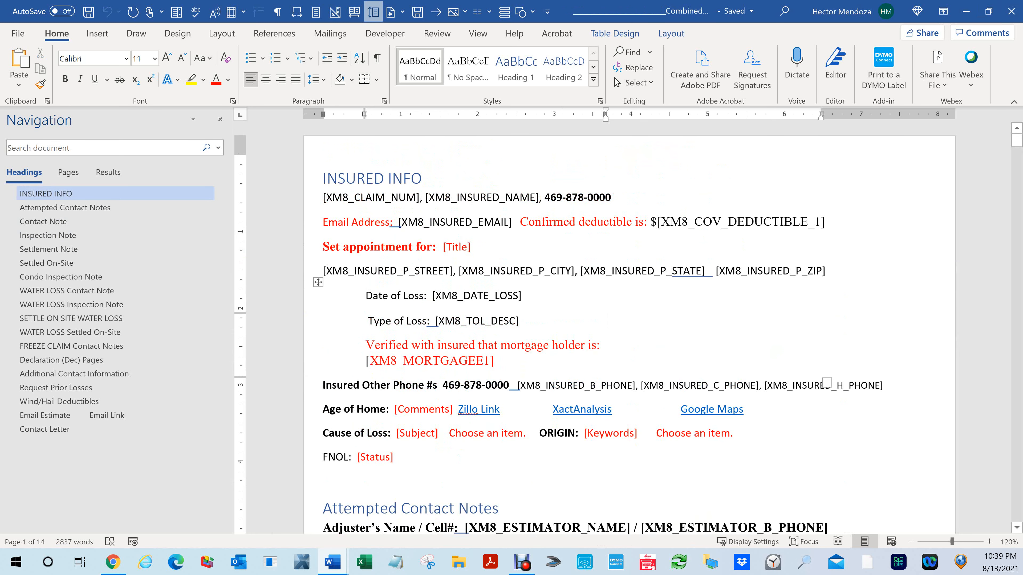
{"action": "left_click_drag", "start_coordinate": [324, 271], "coordinate": [831, 274]}
{"action": "left_click_drag", "start_coordinate": [366, 297], "coordinate": [652, 301]}
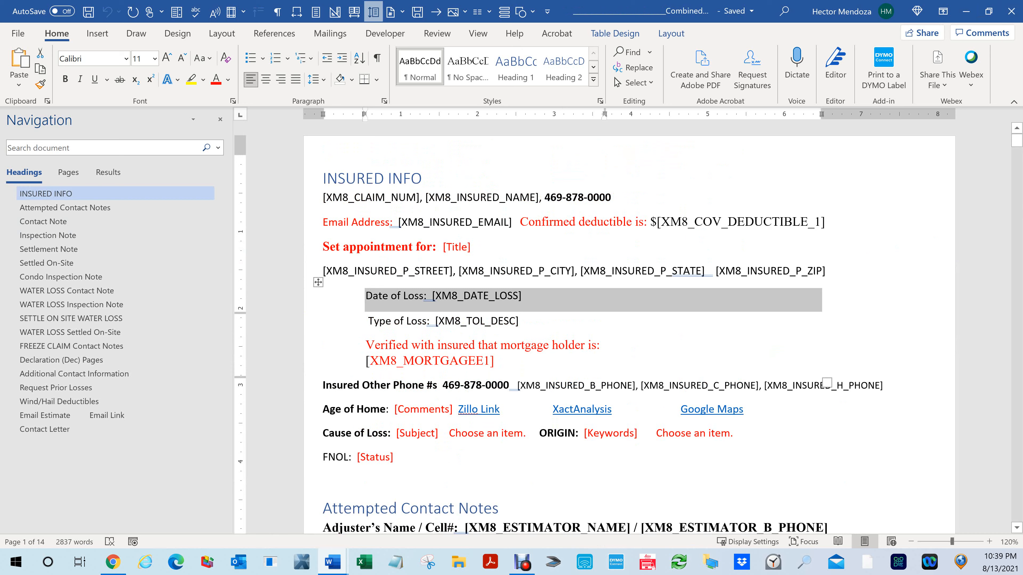
Step: Review how tokens are used in the Attempted Contact Notes, Contact Note and Inspection Note sections, then return to INSURED INFO
{"action": "scroll", "coordinate": [629, 328], "scroll_direction": "down", "scroll_amount": 5}
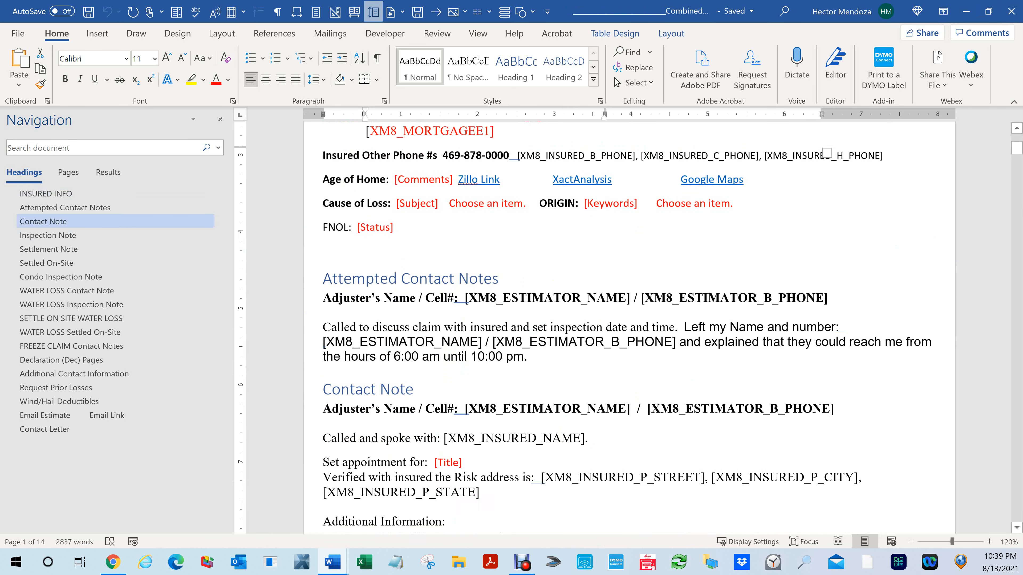
{"action": "scroll", "coordinate": [629, 328], "scroll_direction": "down", "scroll_amount": 4}
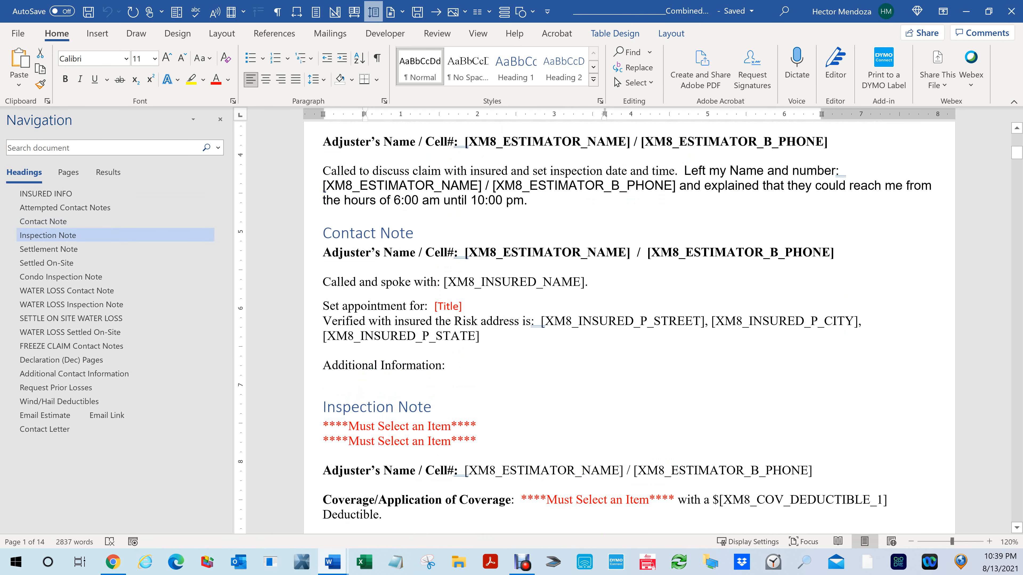
{"action": "scroll", "coordinate": [629, 328], "scroll_direction": "up", "scroll_amount": 9}
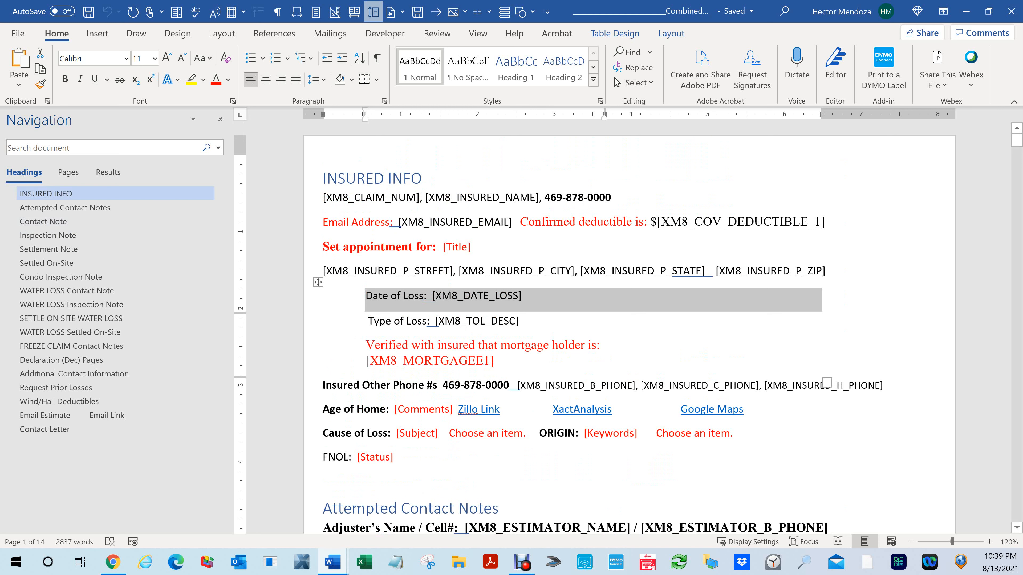
{"action": "left_click", "coordinate": [575, 222]}
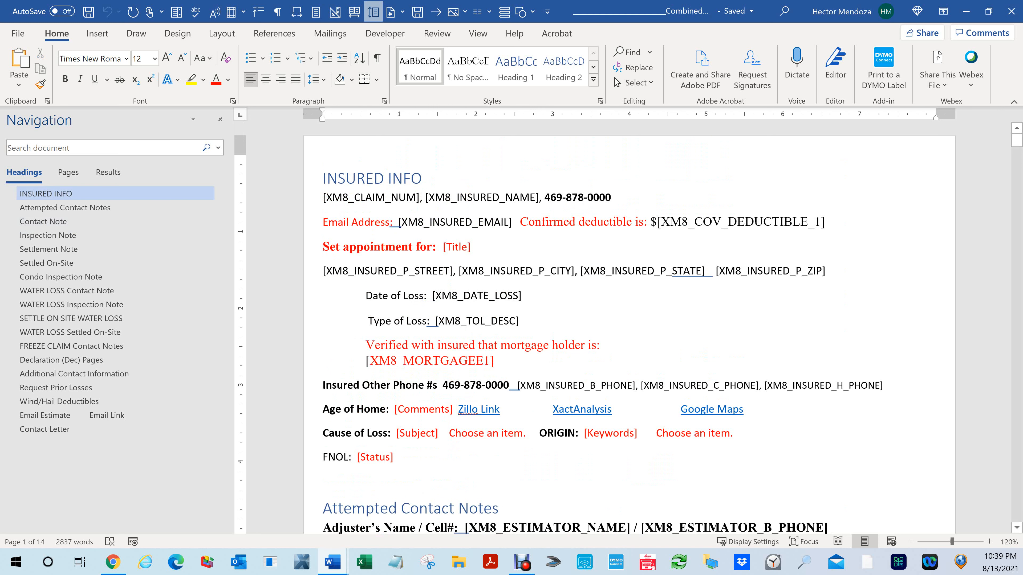
Step: Examine the choices of the first dropdown under Inspection Note without changing it, and bring up the Developer tools
{"action": "scroll", "coordinate": [427, 390], "scroll_direction": "down", "scroll_amount": 10}
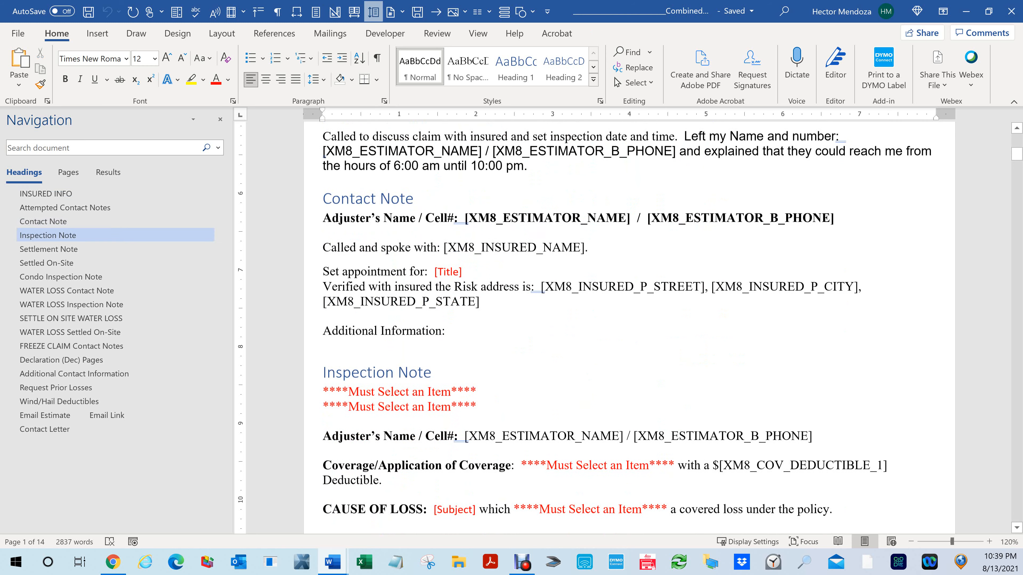
{"action": "left_click", "coordinate": [428, 390]}
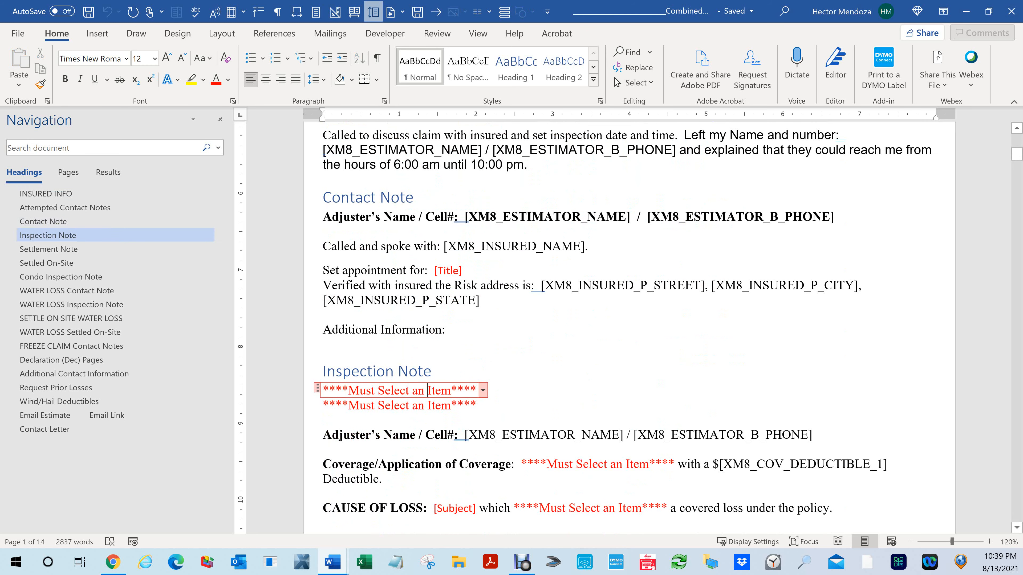
{"action": "left_click", "coordinate": [483, 390]}
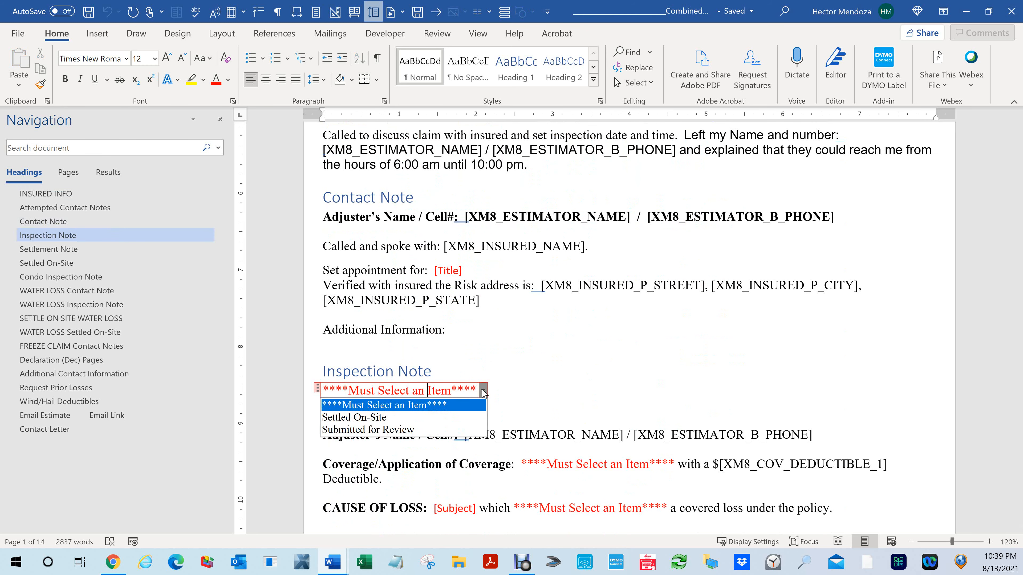
{"action": "left_click", "coordinate": [648, 356]}
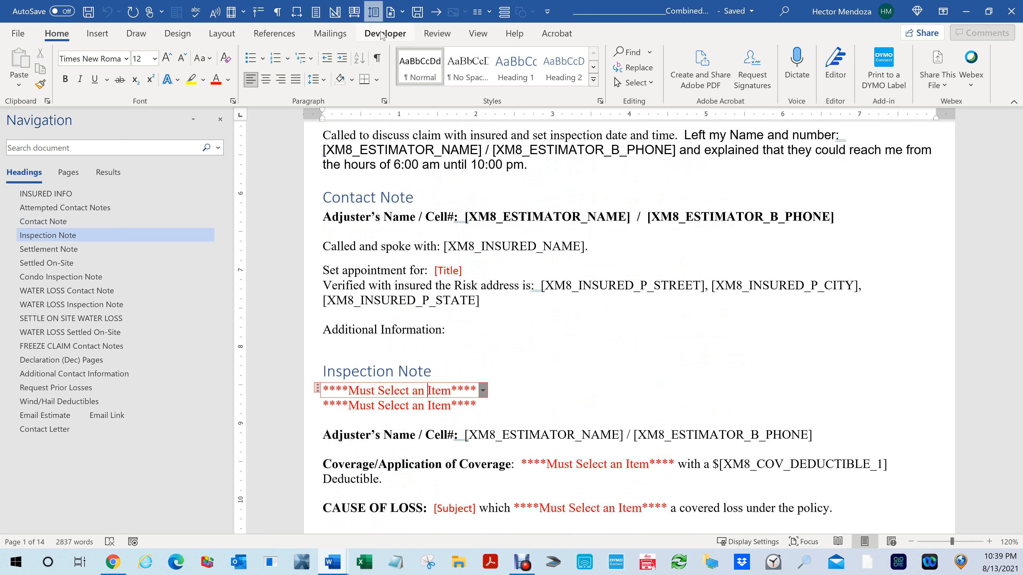
{"action": "left_click", "coordinate": [383, 35]}
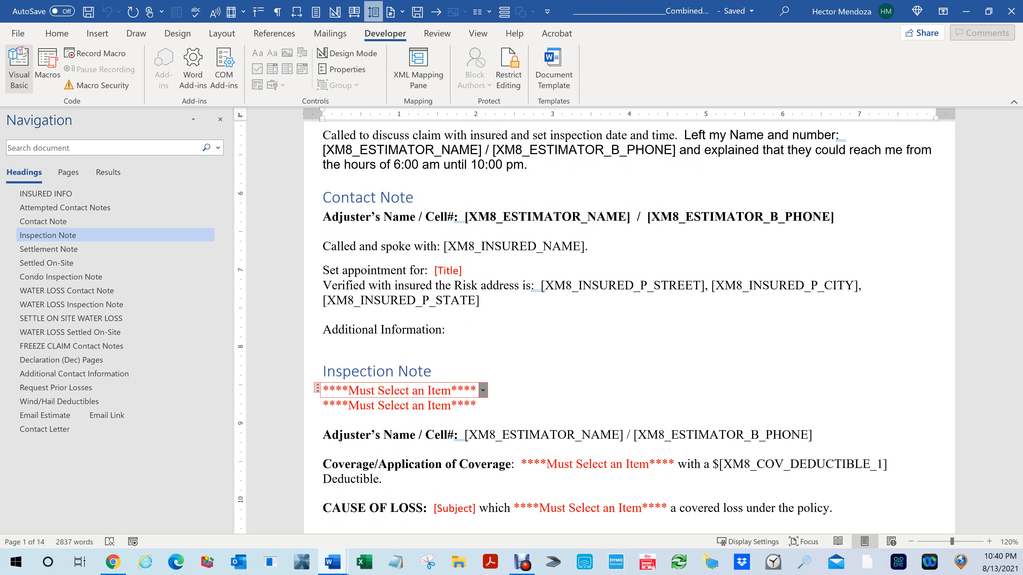
Step: Turn the Developer tab off and back on in Word's ribbon customization options, and apply the options
{"action": "left_click", "coordinate": [18, 35]}
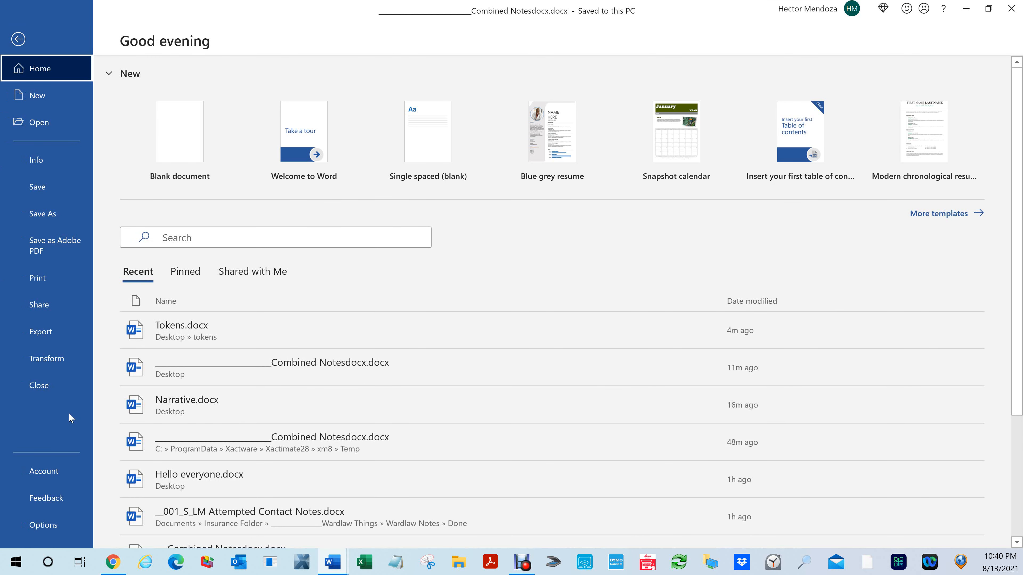
{"action": "left_click", "coordinate": [36, 525]}
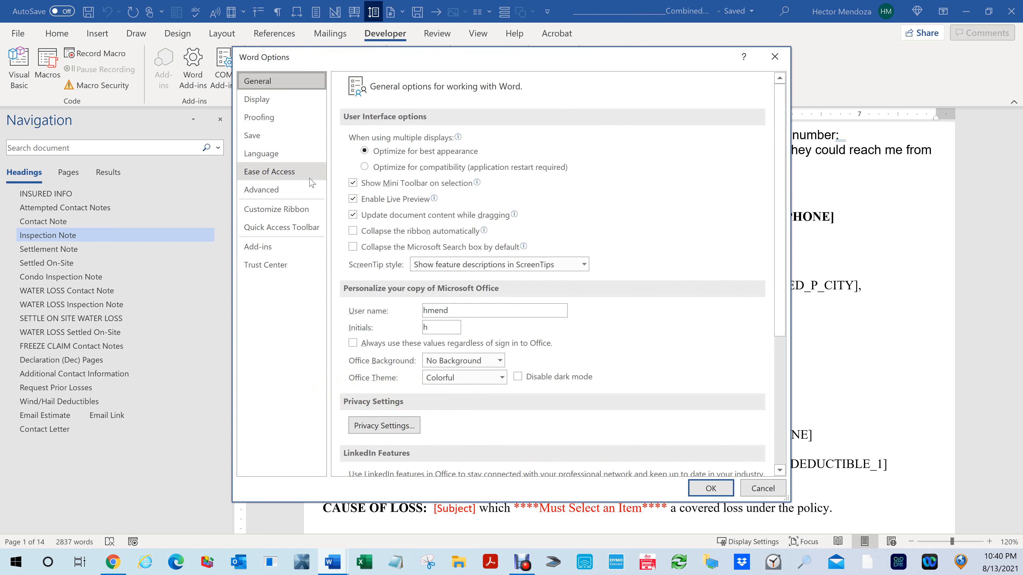
{"action": "left_click", "coordinate": [278, 209]}
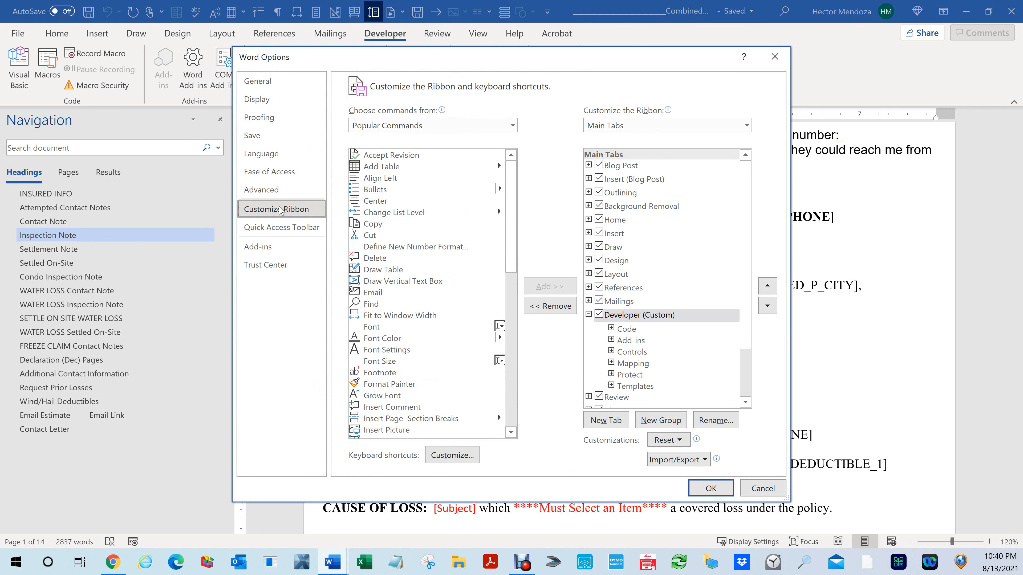
{"action": "left_click", "coordinate": [600, 314]}
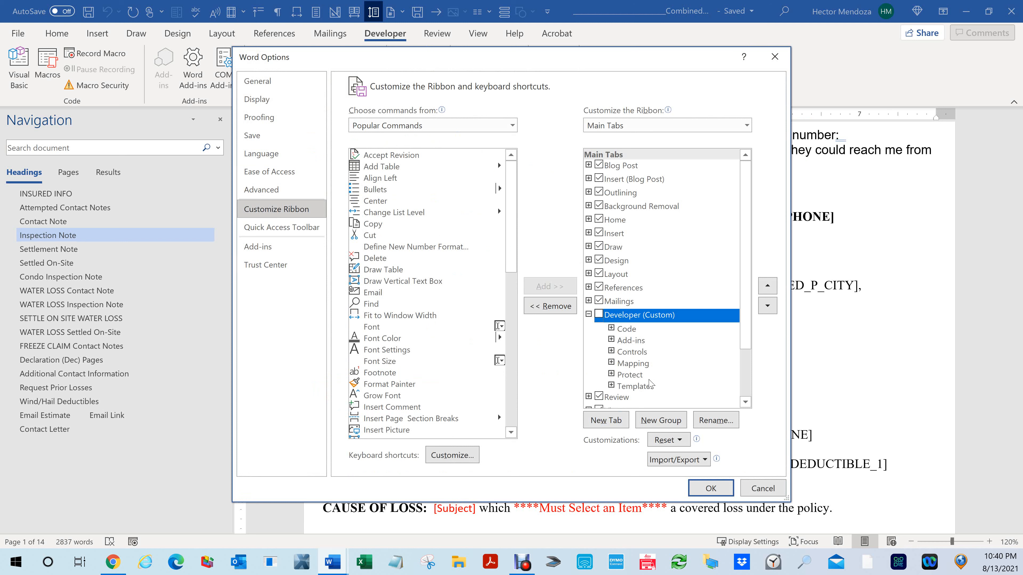
{"action": "left_click", "coordinate": [599, 315]}
{"action": "left_click", "coordinate": [711, 488]}
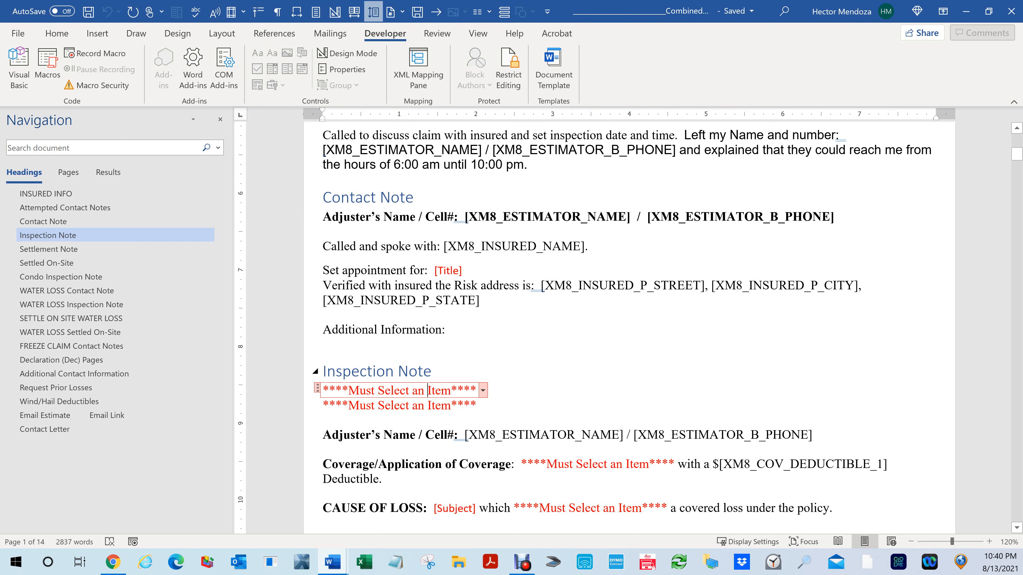
Step: Insert a check box content control on a new line above the Inspection Note heading and mark it as checked
{"action": "left_click", "coordinate": [555, 365]}
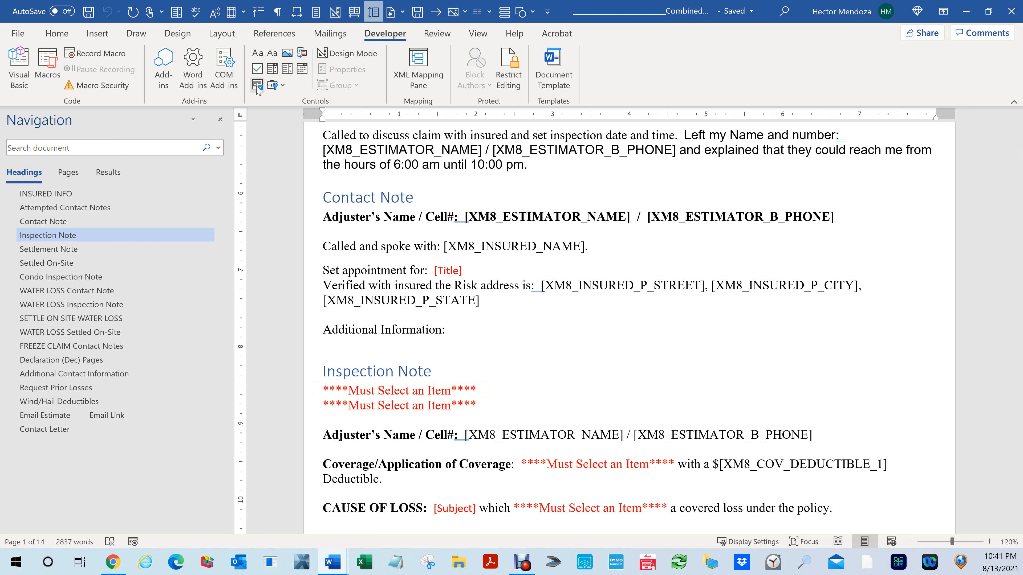
{"action": "key", "text": "Up"}
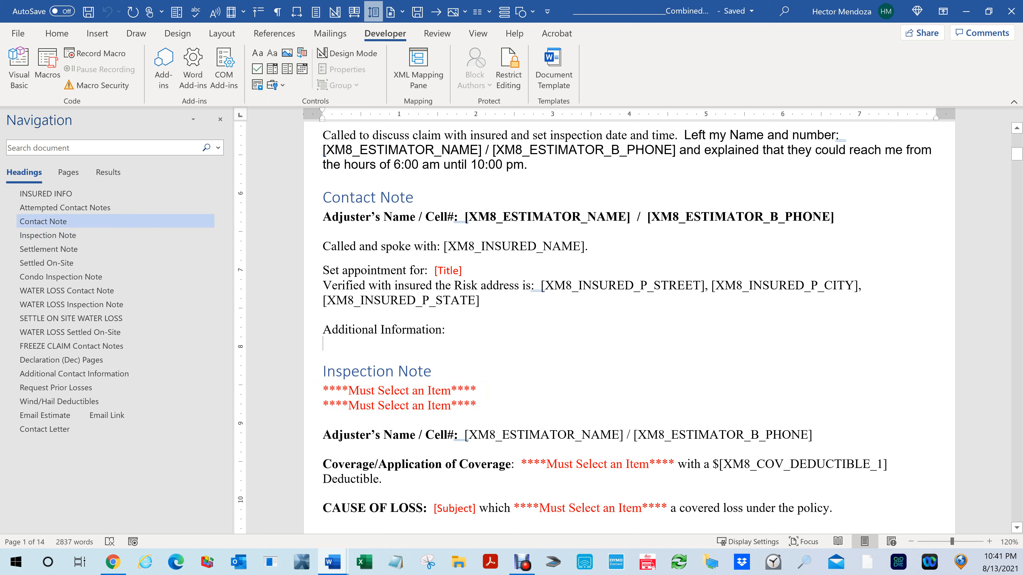
{"action": "key", "text": "Return"}
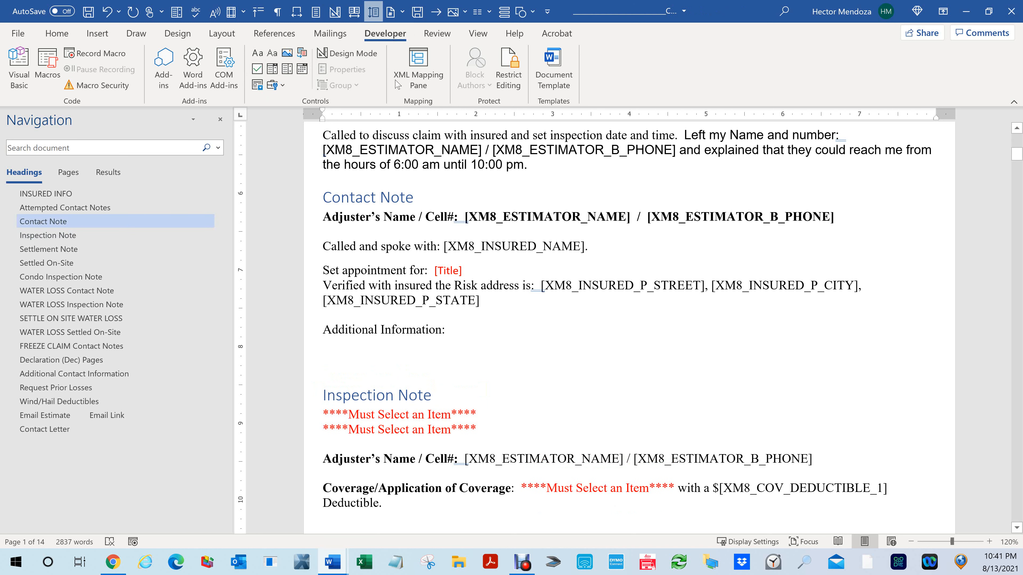
{"action": "left_click", "coordinate": [256, 72]}
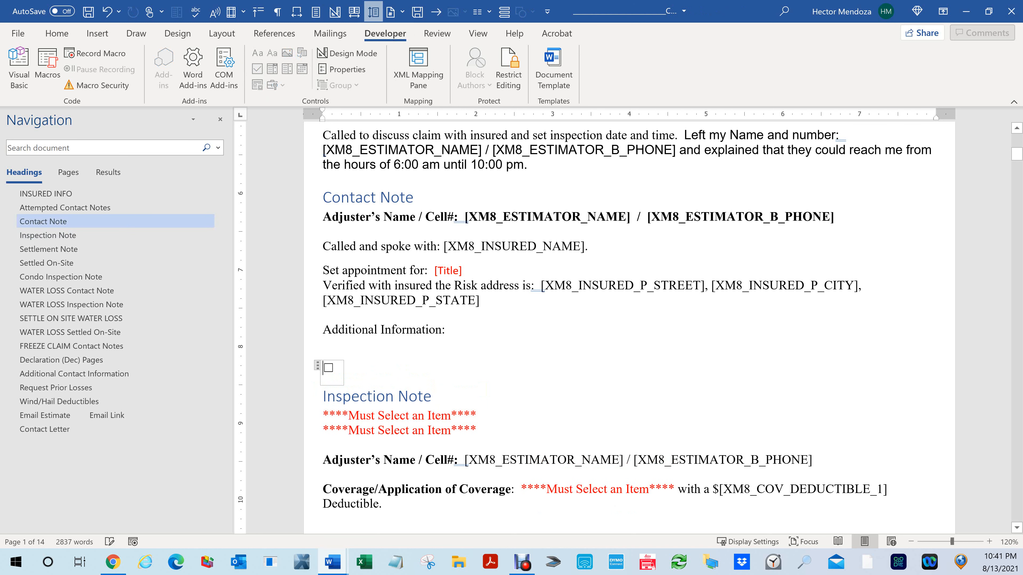
{"action": "key", "text": "space"}
{"action": "left_click", "coordinate": [329, 368]}
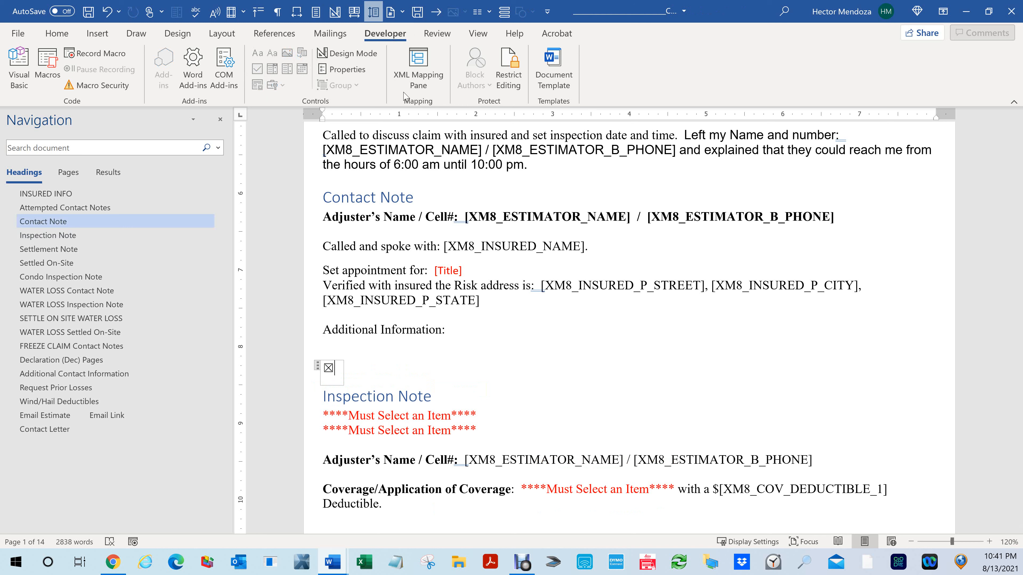
Step: Change the check box's checked symbol to the up arrow from the Symbol font, character code 173
{"action": "left_click", "coordinate": [351, 72]}
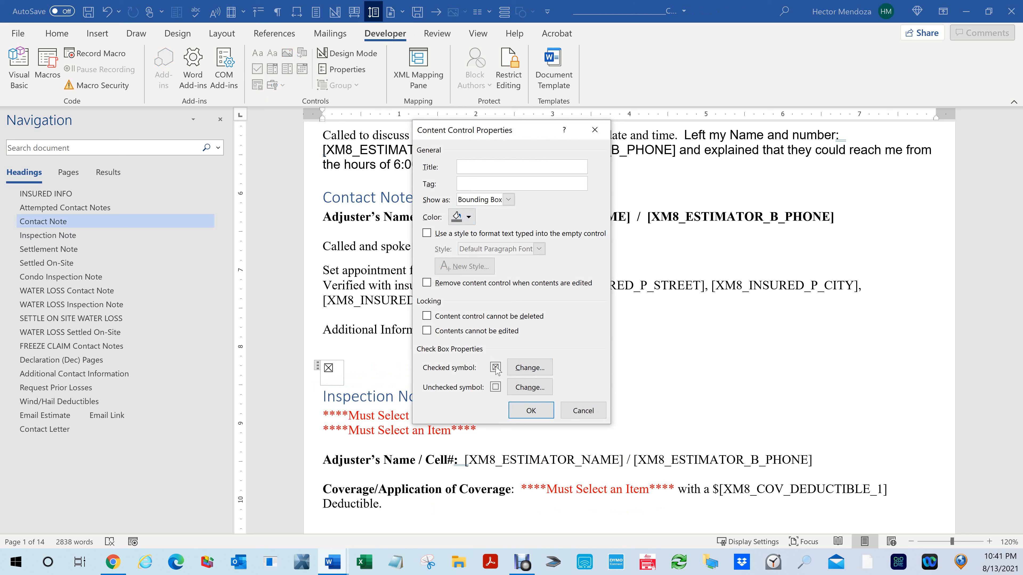
{"action": "left_click", "coordinate": [519, 370]}
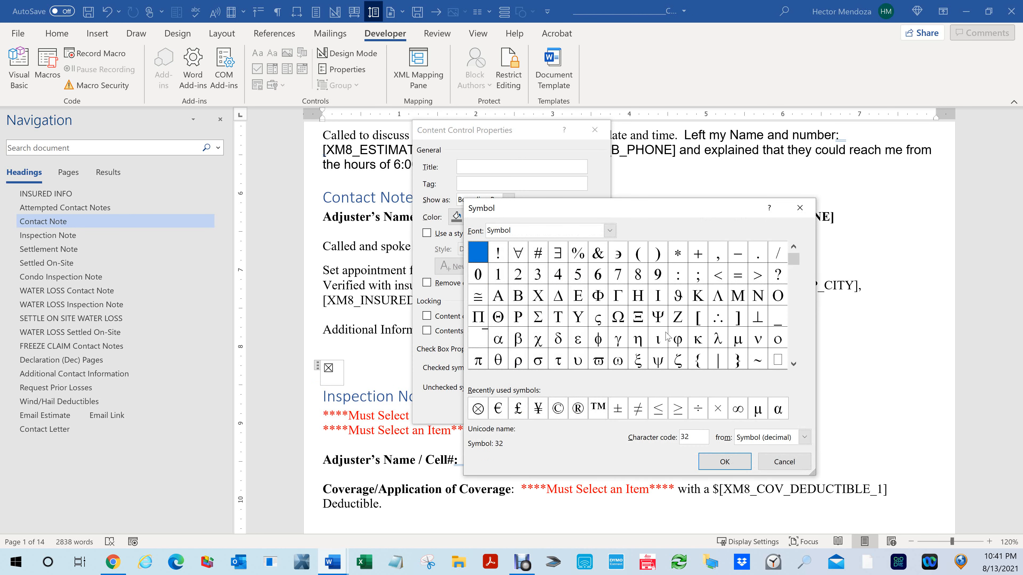
{"action": "left_click_drag", "start_coordinate": [795, 259], "coordinate": [796, 347]}
{"action": "left_click", "coordinate": [738, 259]}
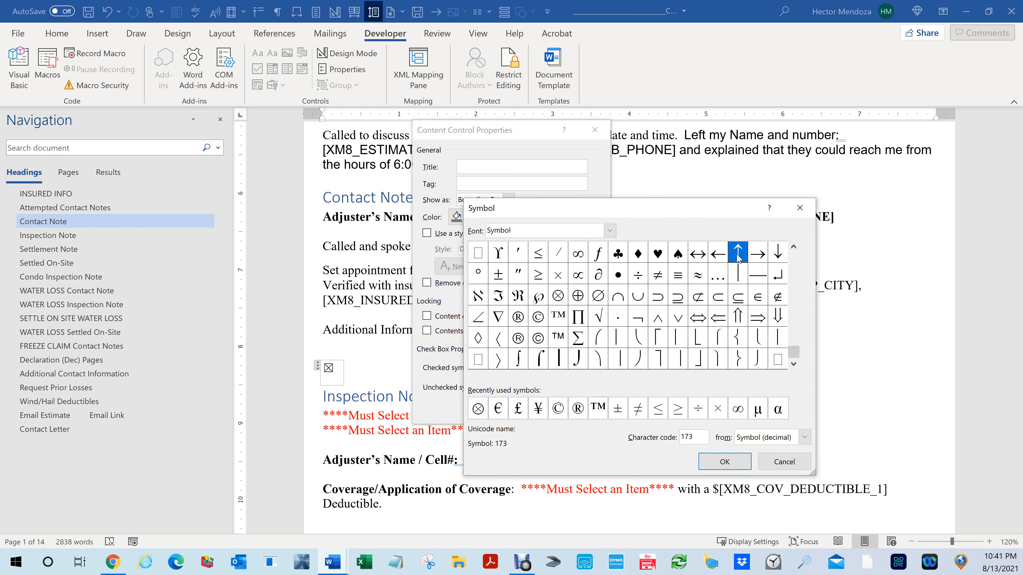
{"action": "left_click", "coordinate": [724, 462]}
{"action": "left_click", "coordinate": [545, 414]}
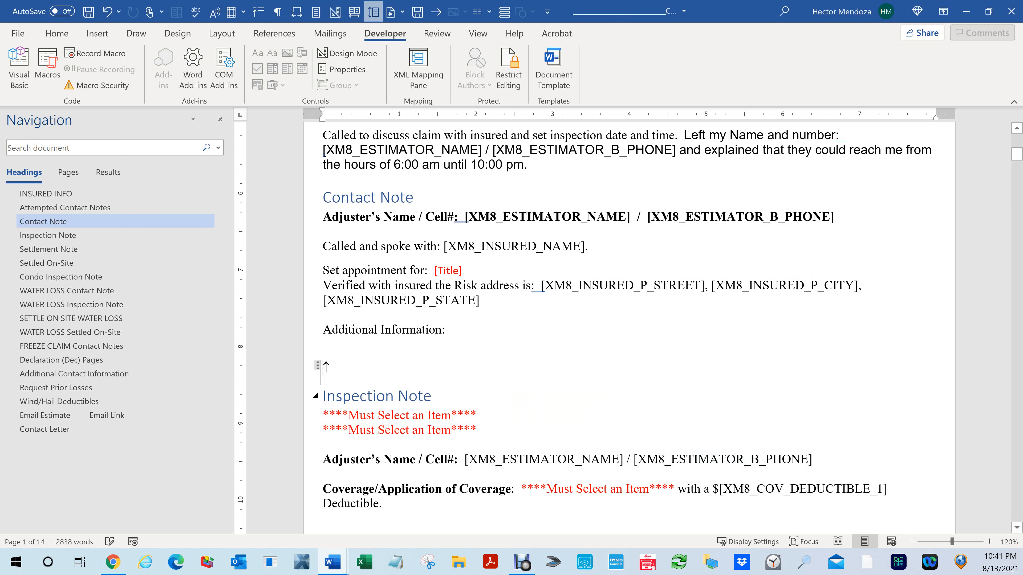
Step: Toggle the check box above Inspection Note to test its symbols, and delete the control
{"action": "left_click", "coordinate": [335, 373]}
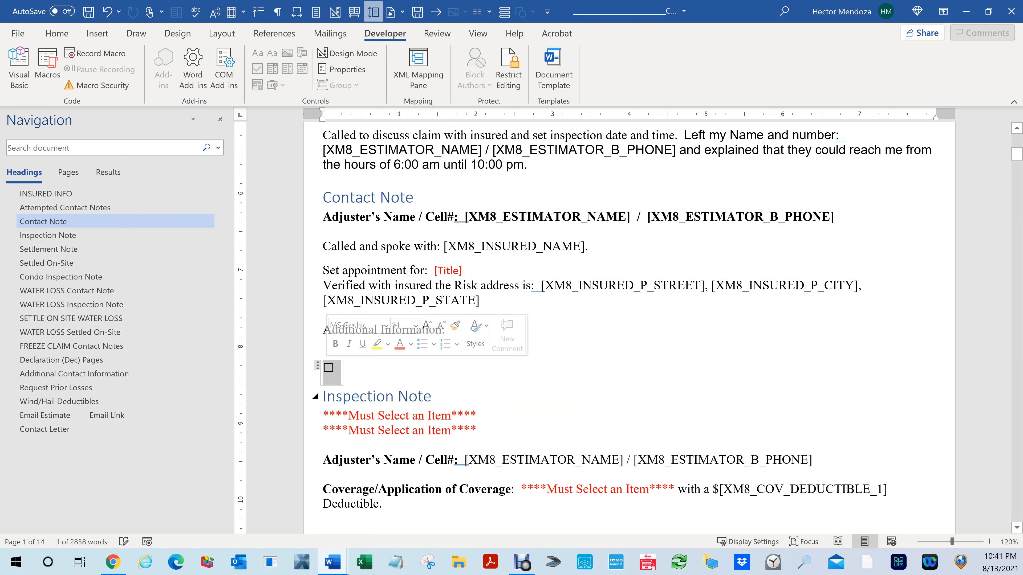
{"action": "left_click", "coordinate": [328, 368]}
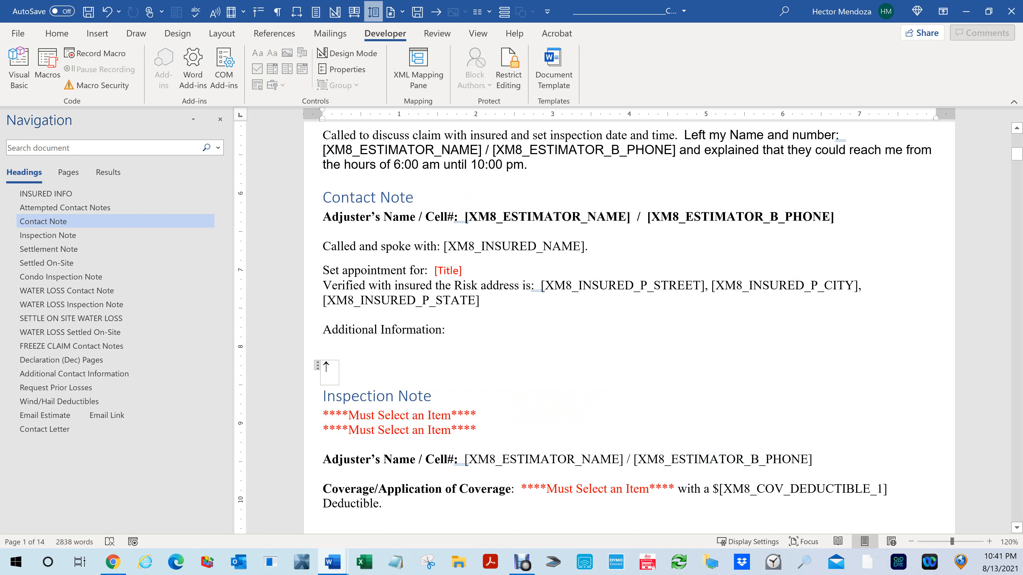
{"action": "key", "text": "shift+Left"}
{"action": "left_click", "coordinate": [318, 365]}
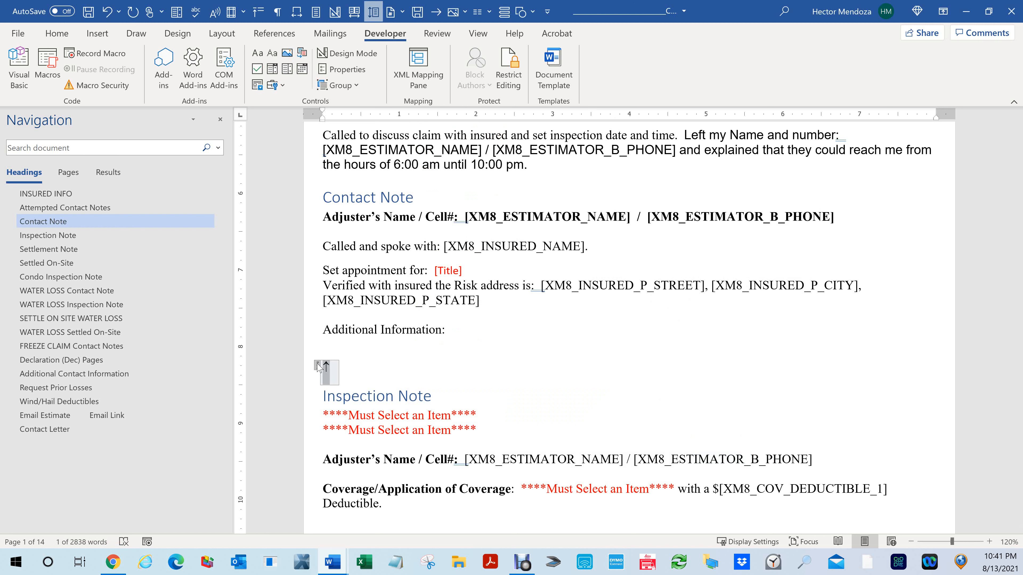
{"action": "key", "text": "Delete"}
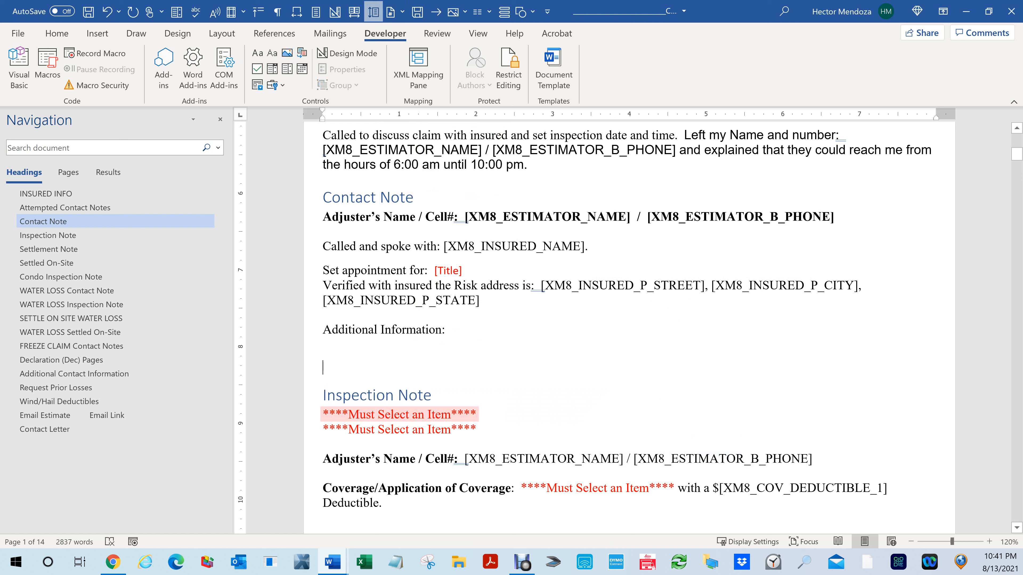
Step: Inspect the first dropdown under Inspection Note and the Coverage/Application of Coverage dropdown without selecting any item
{"action": "left_click", "coordinate": [375, 414]}
{"action": "left_click", "coordinate": [437, 361]}
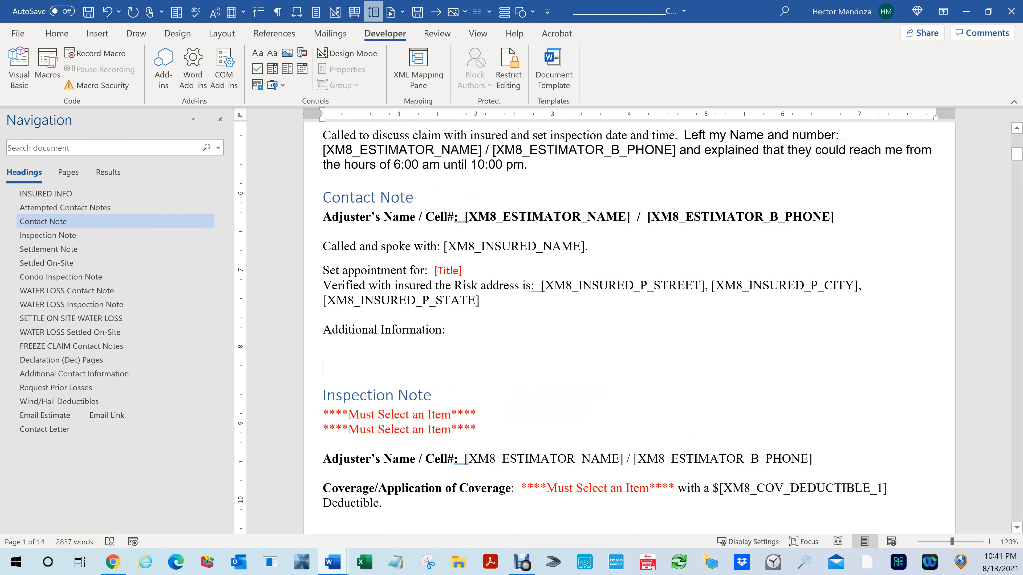
{"action": "left_click", "coordinate": [323, 344]}
{"action": "left_click", "coordinate": [323, 368]}
{"action": "left_click", "coordinate": [424, 429]}
{"action": "left_click", "coordinate": [427, 414]}
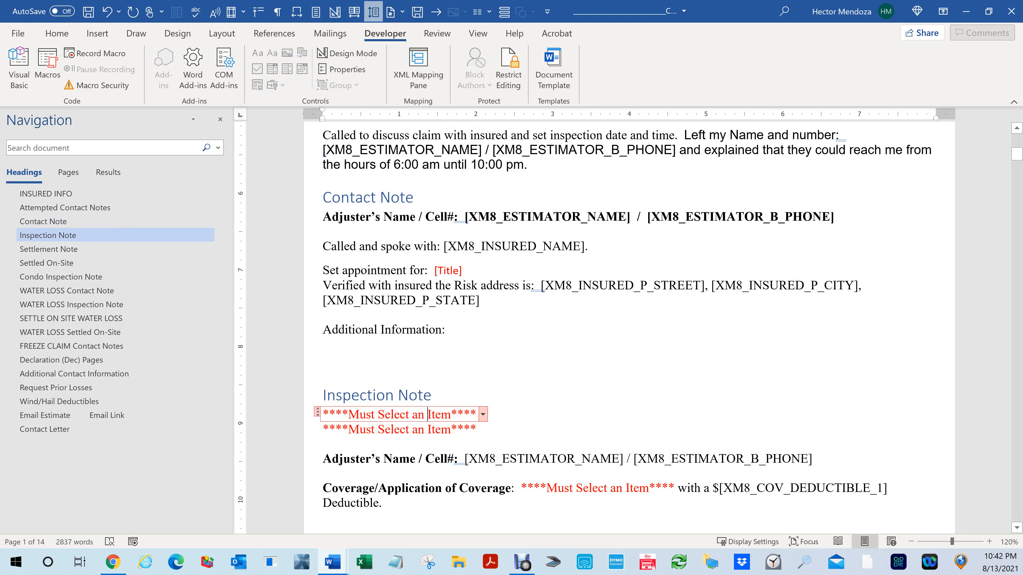
{"action": "left_click", "coordinate": [597, 488]}
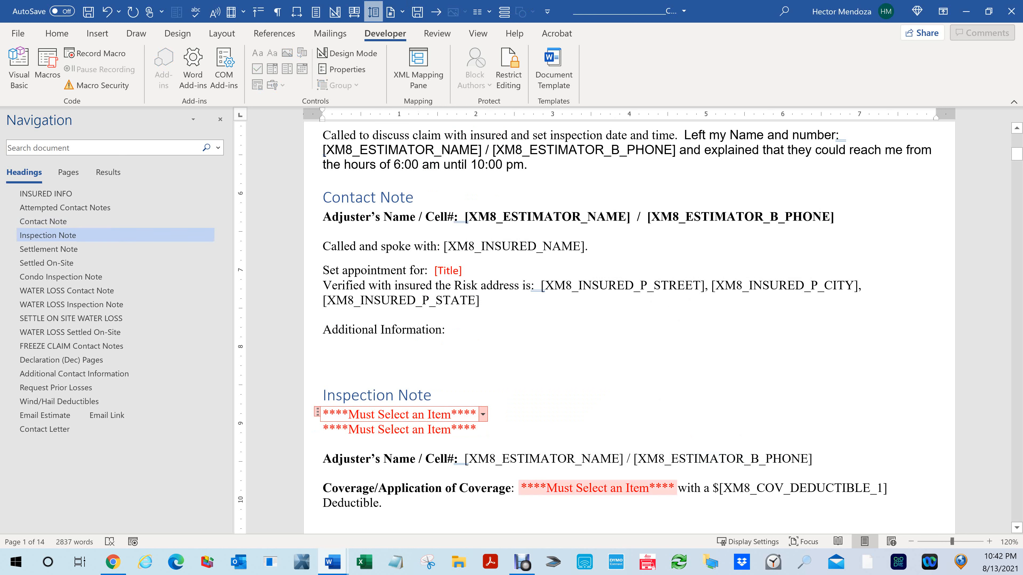
{"action": "left_click", "coordinate": [680, 488]}
{"action": "left_click", "coordinate": [682, 491]}
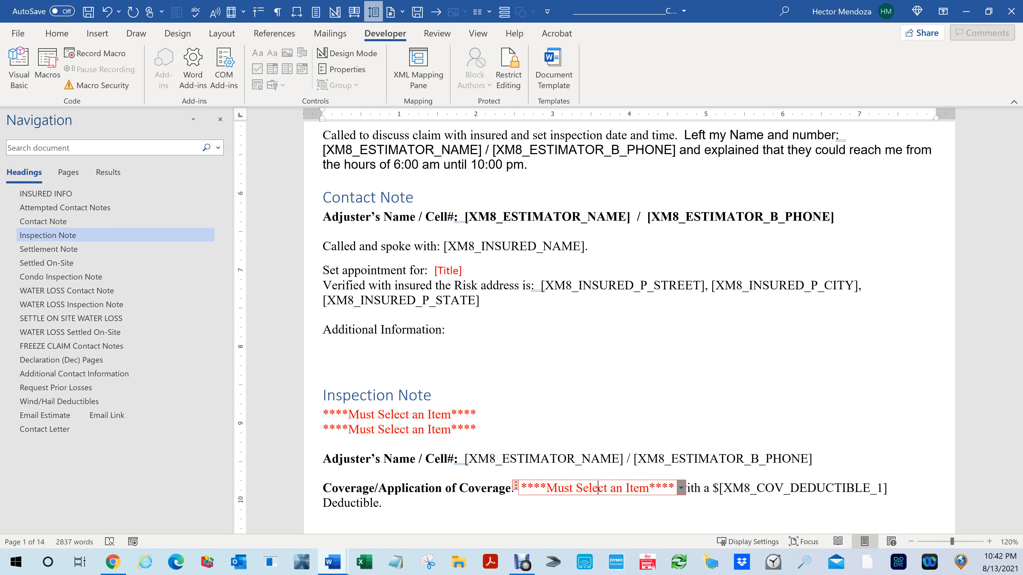
Step: Examine the roof Type choices in the ROOF section without selecting one
{"action": "scroll", "coordinate": [682, 490], "scroll_direction": "down", "scroll_amount": 9}
{"action": "scroll", "coordinate": [636, 328], "scroll_direction": "down", "scroll_amount": 4}
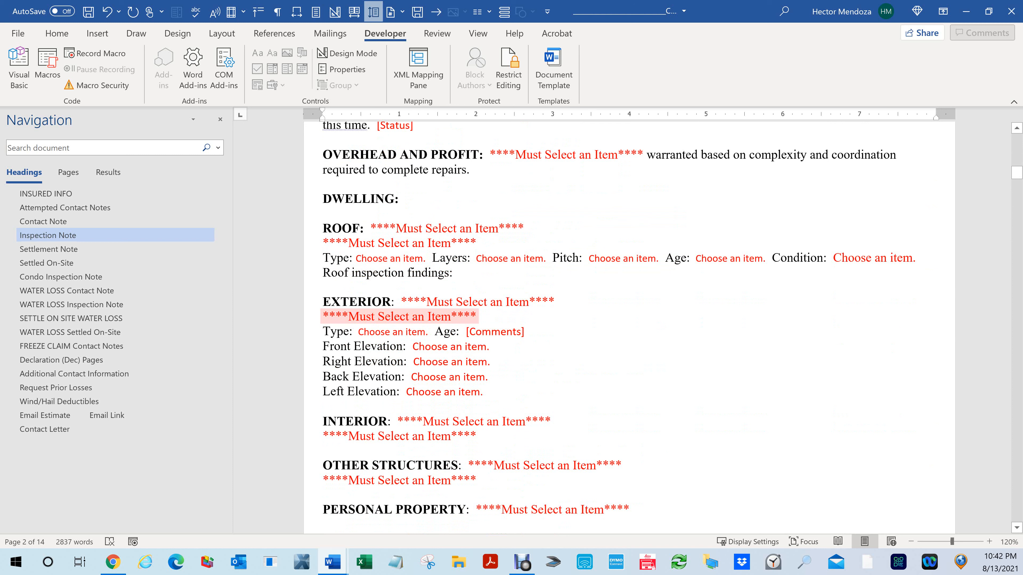
{"action": "left_click", "coordinate": [415, 258]}
{"action": "left_click", "coordinate": [432, 259]}
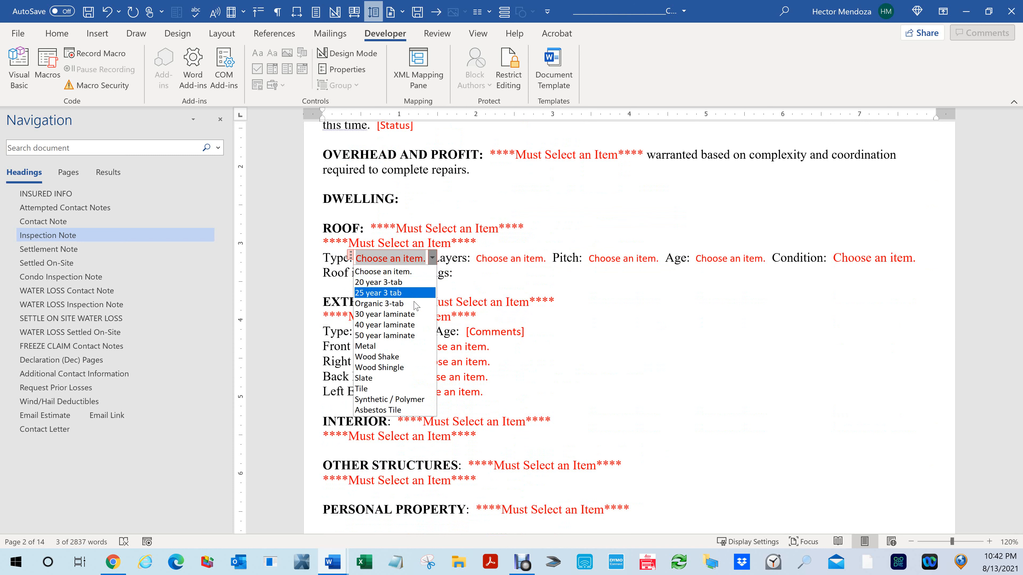
{"action": "left_click", "coordinate": [587, 347]}
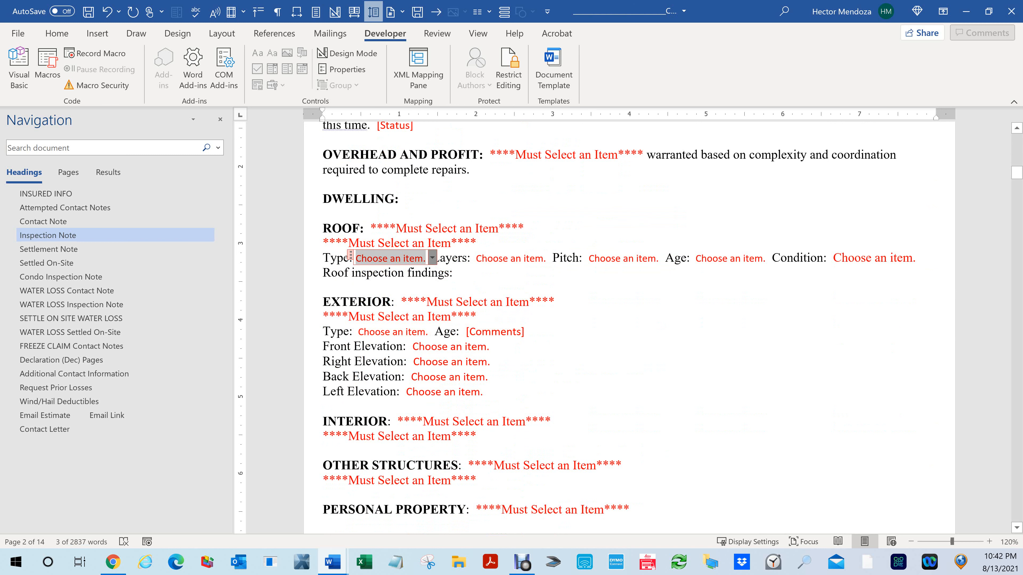
Step: Examine the full list of damage choices for Front Elevation under EXTERIOR without selecting one
{"action": "left_click", "coordinate": [450, 346]}
{"action": "left_click", "coordinate": [496, 347]}
{"action": "scroll", "coordinate": [498, 126], "scroll_direction": "down", "scroll_amount": 1}
{"action": "scroll", "coordinate": [501, 162], "scroll_direction": "down", "scroll_amount": 6}
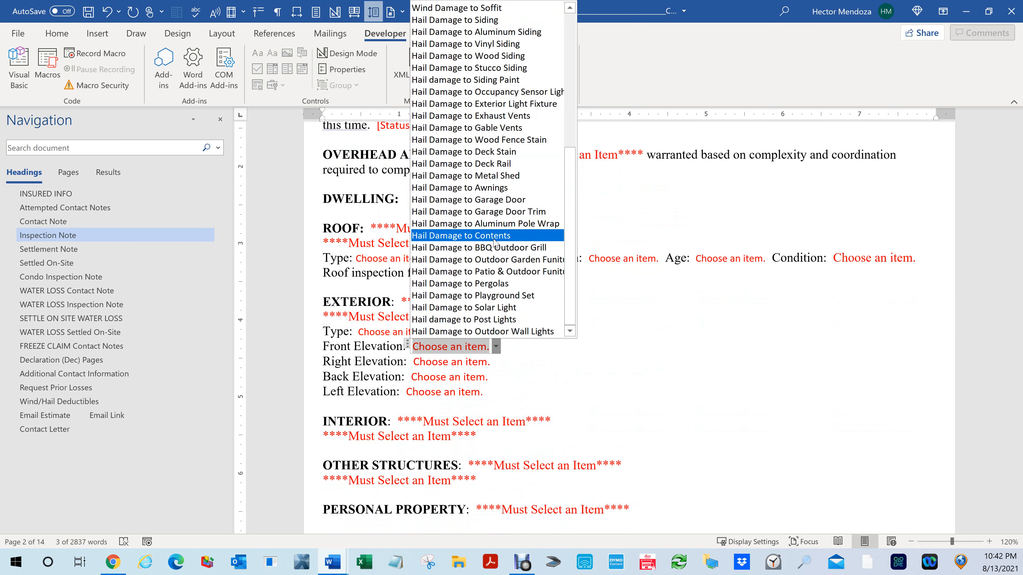
{"action": "scroll", "coordinate": [504, 173], "scroll_direction": "up", "scroll_amount": 9}
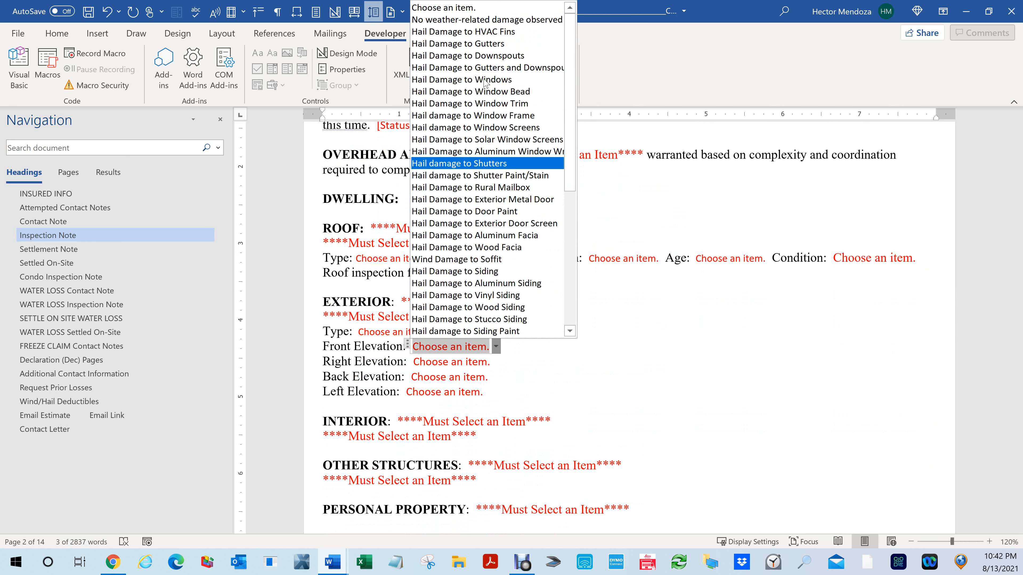
{"action": "key", "text": "Escape"}
Step: Insert a date picker control on a new line below FNOL under INSURED INFO and set it to today's date, 8/13/2021
{"action": "scroll", "coordinate": [630, 325], "scroll_direction": "up", "scroll_amount": 15}
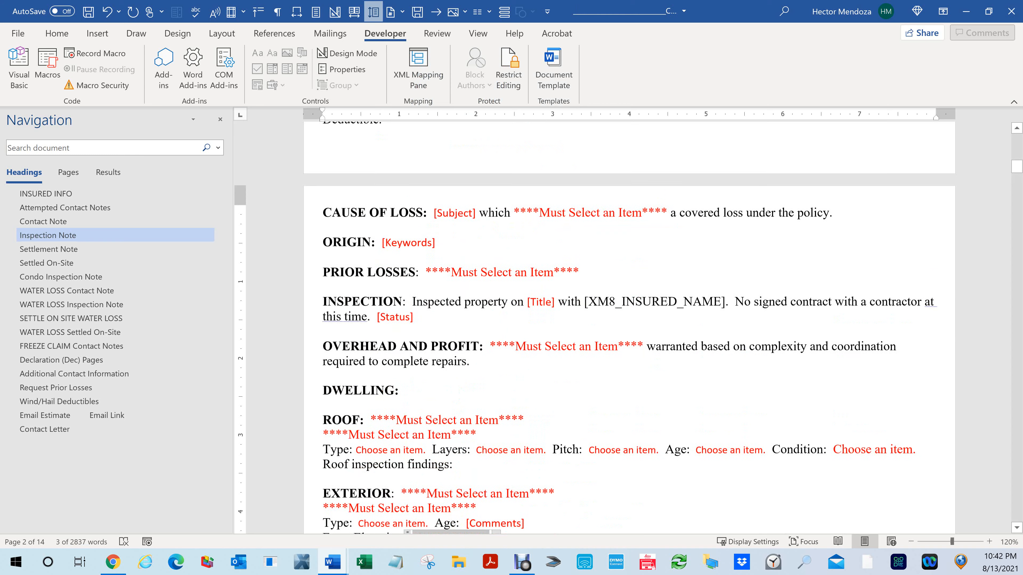
{"action": "scroll", "coordinate": [634, 314], "scroll_direction": "up", "scroll_amount": 8}
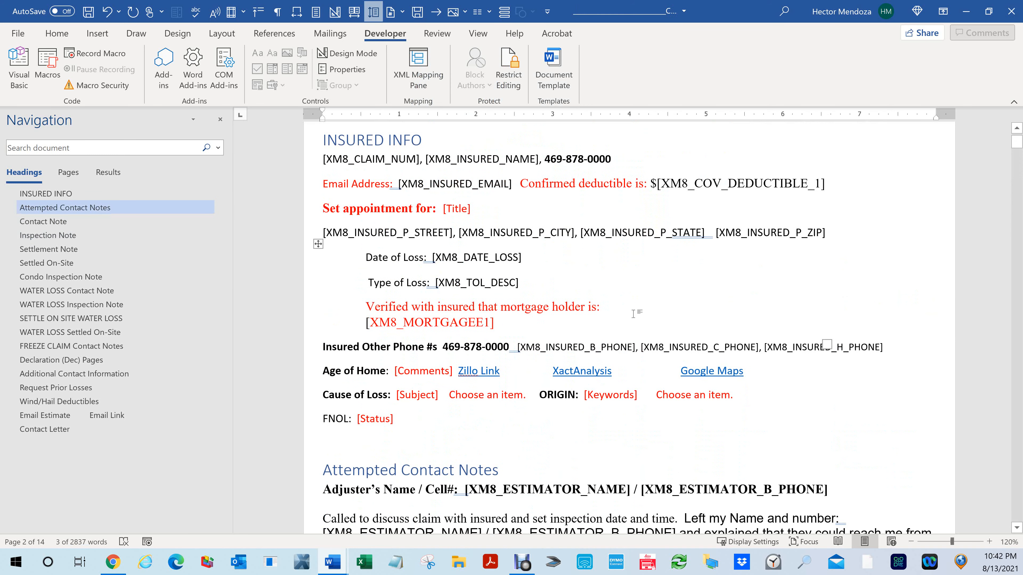
{"action": "scroll", "coordinate": [597, 274], "scroll_direction": "down", "scroll_amount": 3}
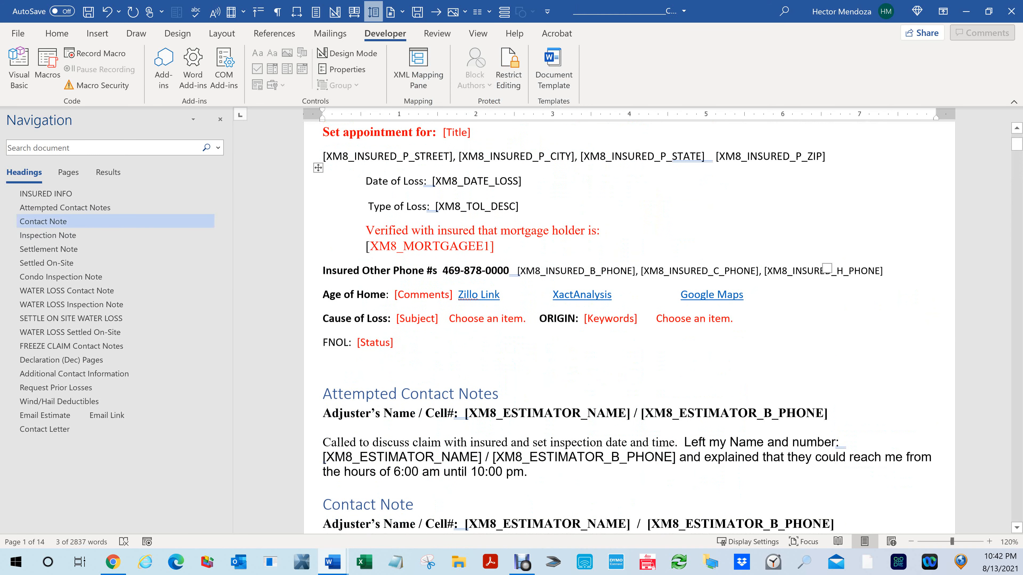
{"action": "left_click", "coordinate": [323, 365]}
{"action": "key", "text": "Return"}
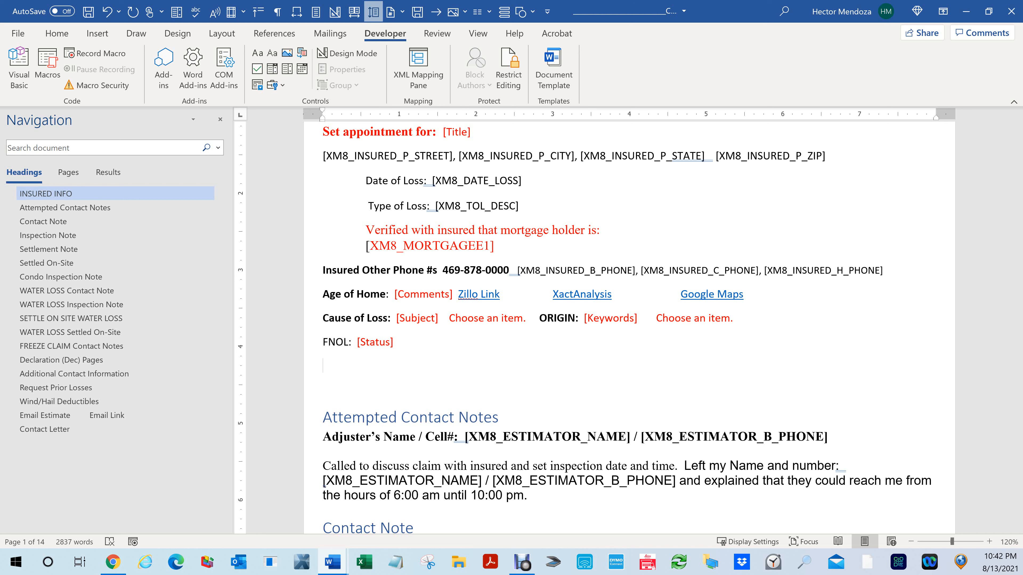
{"action": "key", "text": "Return"}
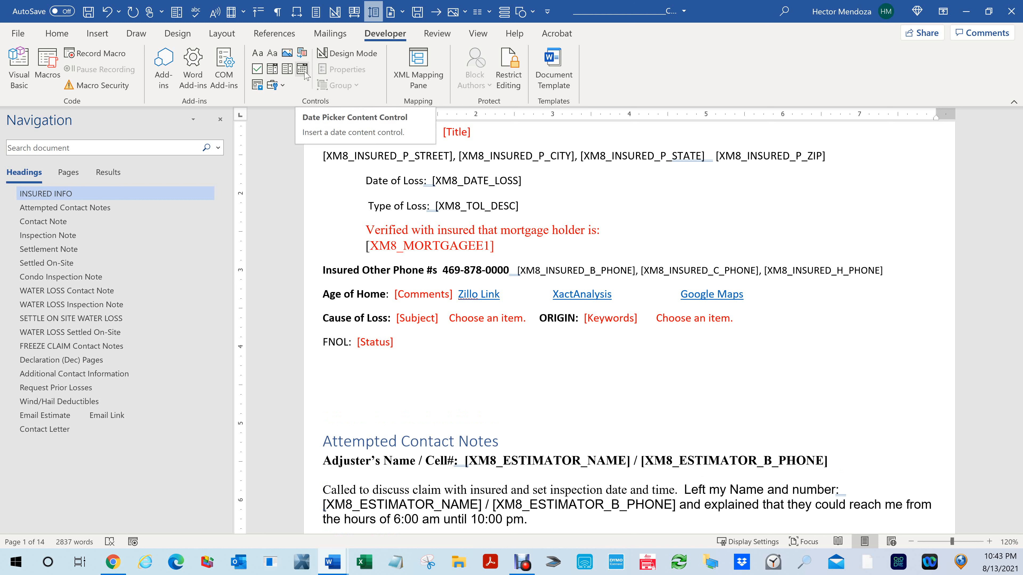
{"action": "left_click", "coordinate": [303, 68]}
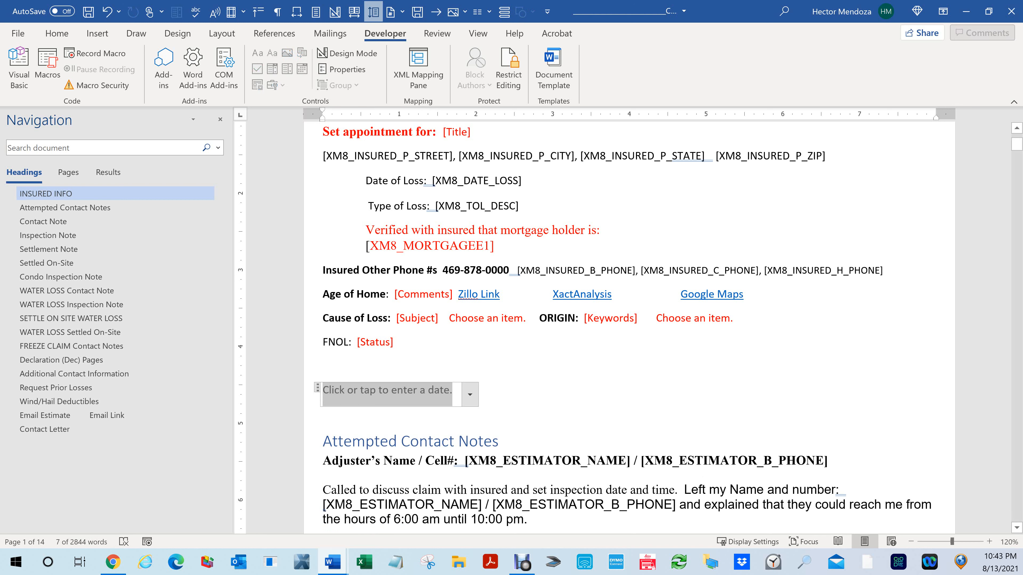
{"action": "left_click", "coordinate": [474, 398]}
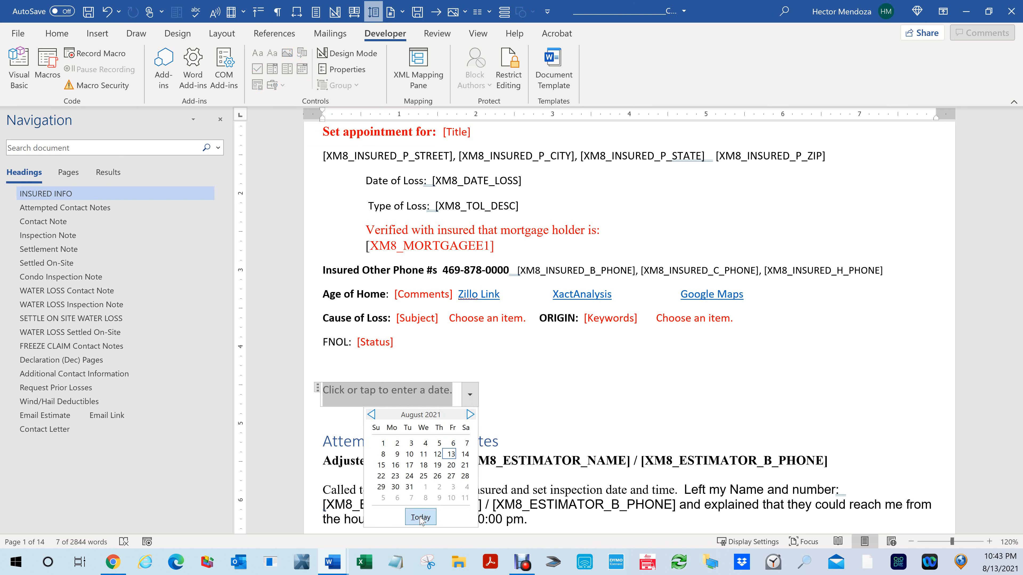
{"action": "left_click", "coordinate": [420, 517]}
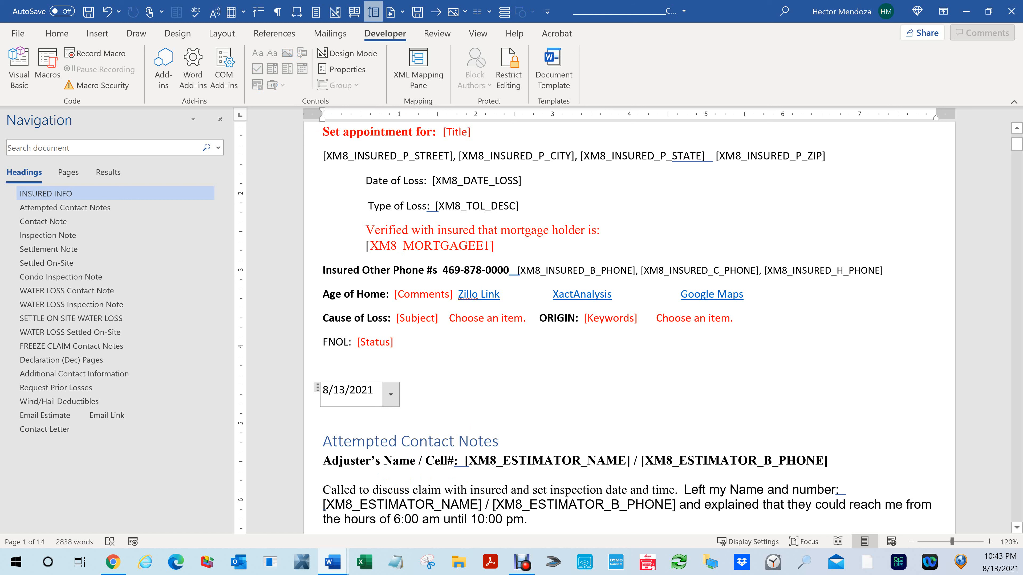
Step: Set the date picker below FNOL to 9/15/2021
{"action": "left_click", "coordinate": [391, 396]}
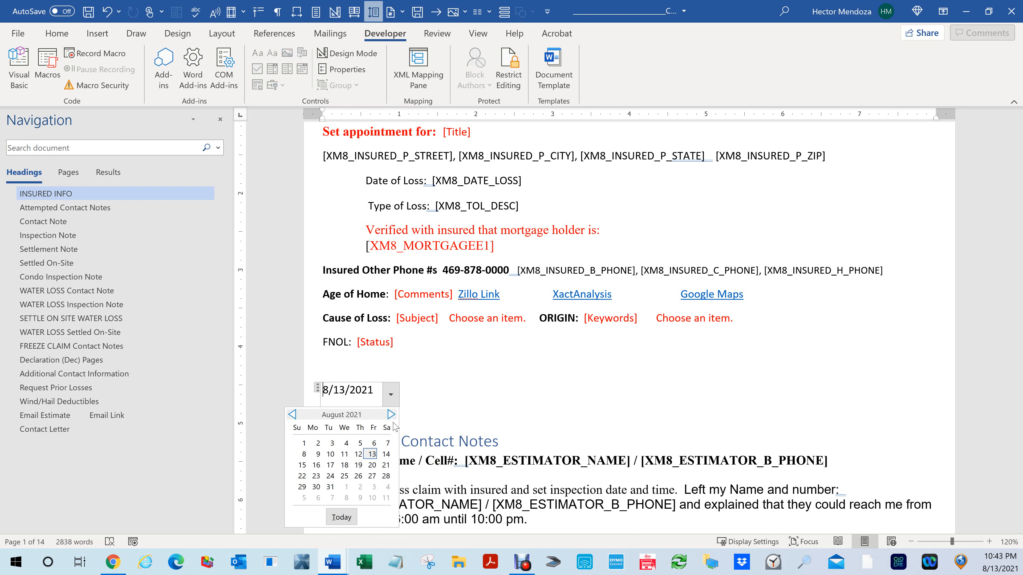
{"action": "left_click", "coordinate": [391, 414]}
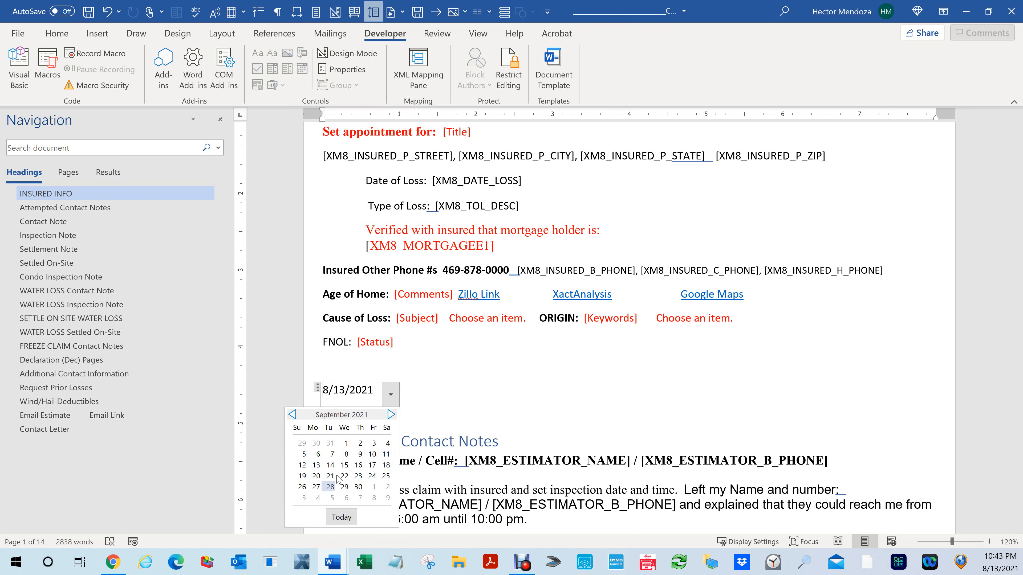
{"action": "left_click", "coordinate": [344, 465]}
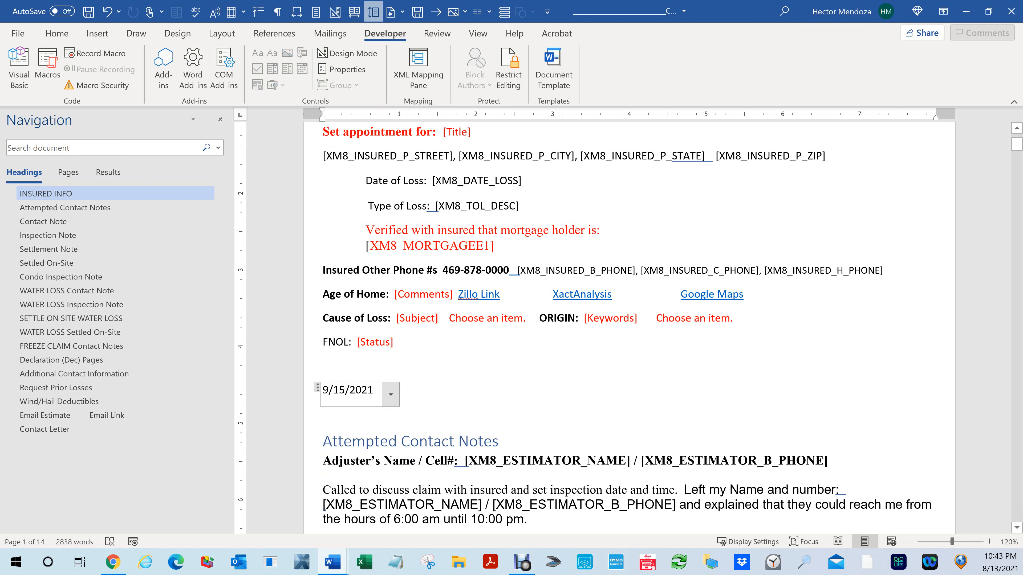
{"action": "left_click", "coordinate": [391, 396]}
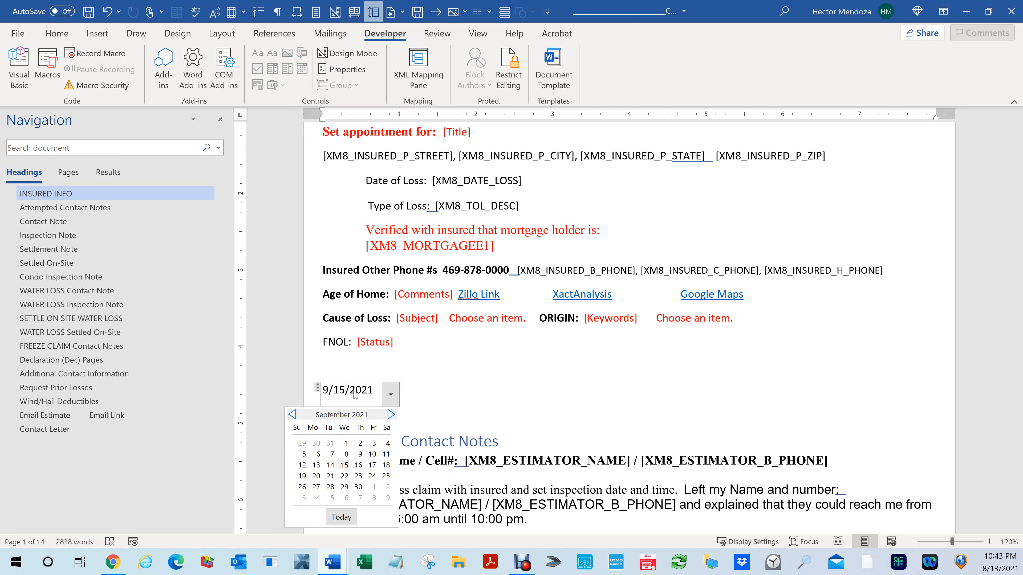
{"action": "key", "text": "Escape"}
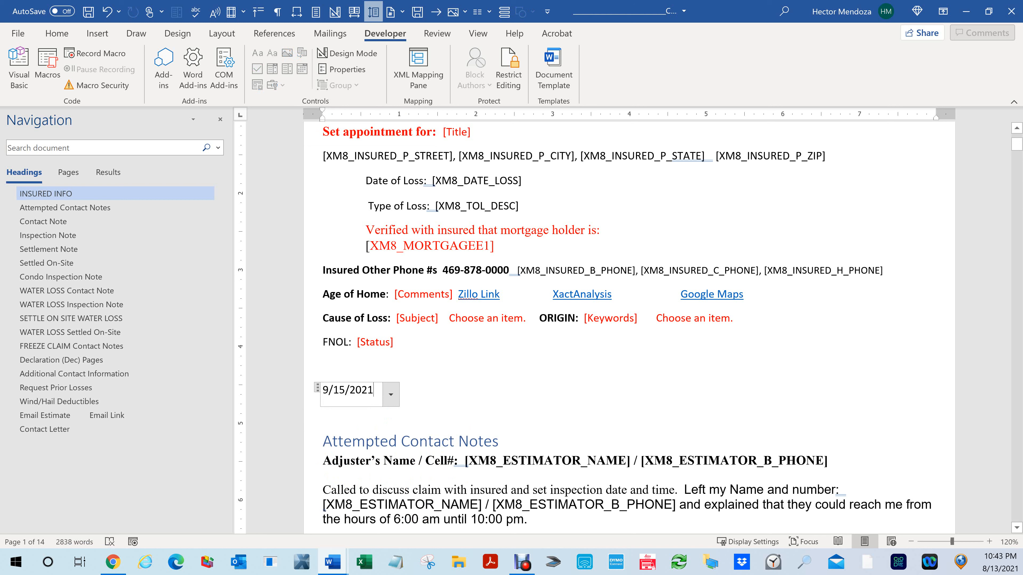
Step: In Design Mode, set the date picker's display format to dddd, MMMM d, yyyy and leave Design Mode
{"action": "left_click", "coordinate": [342, 69]}
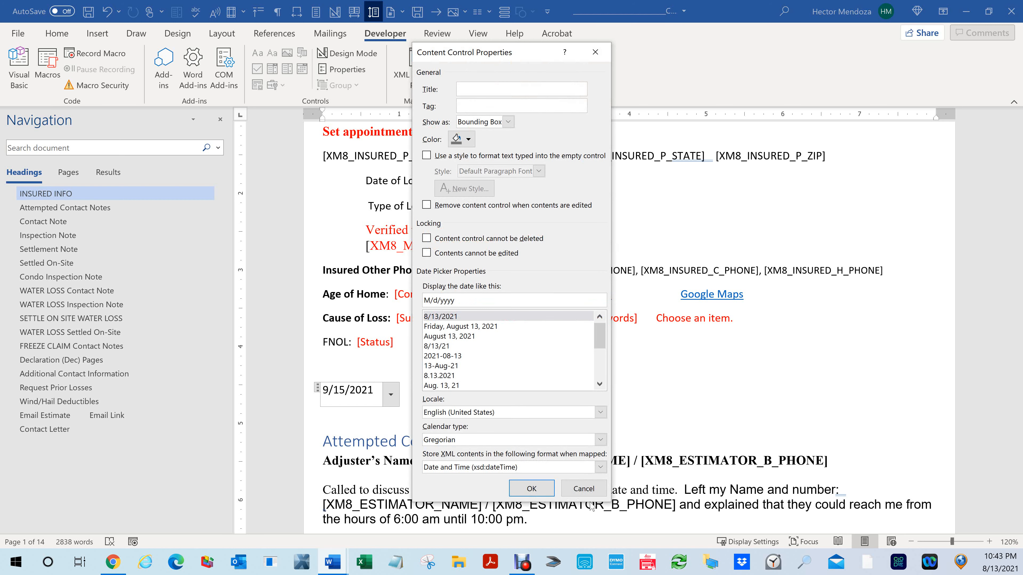
{"action": "left_click", "coordinate": [583, 488]}
{"action": "left_click", "coordinate": [341, 57]}
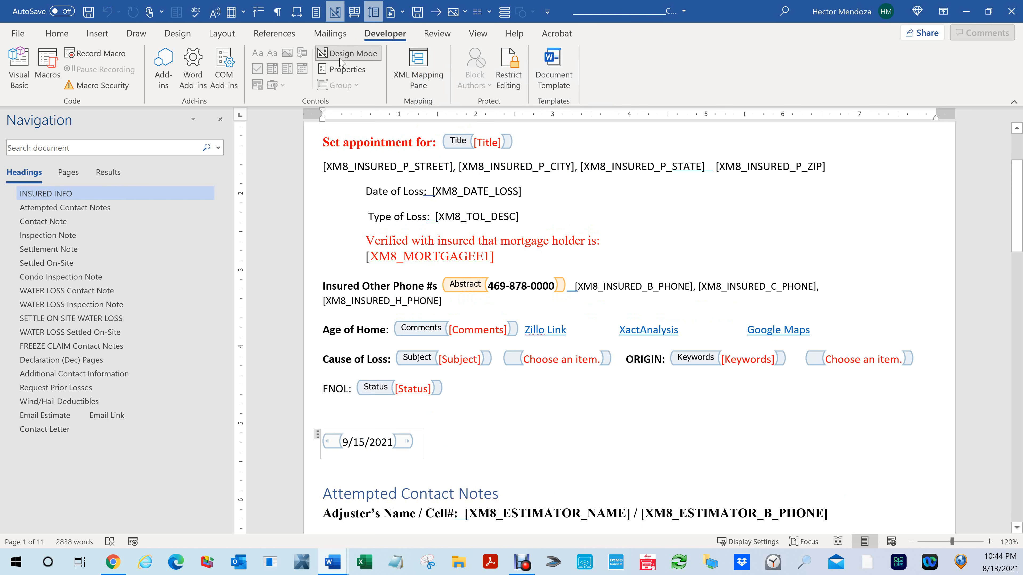
{"action": "right_click", "coordinate": [381, 442]}
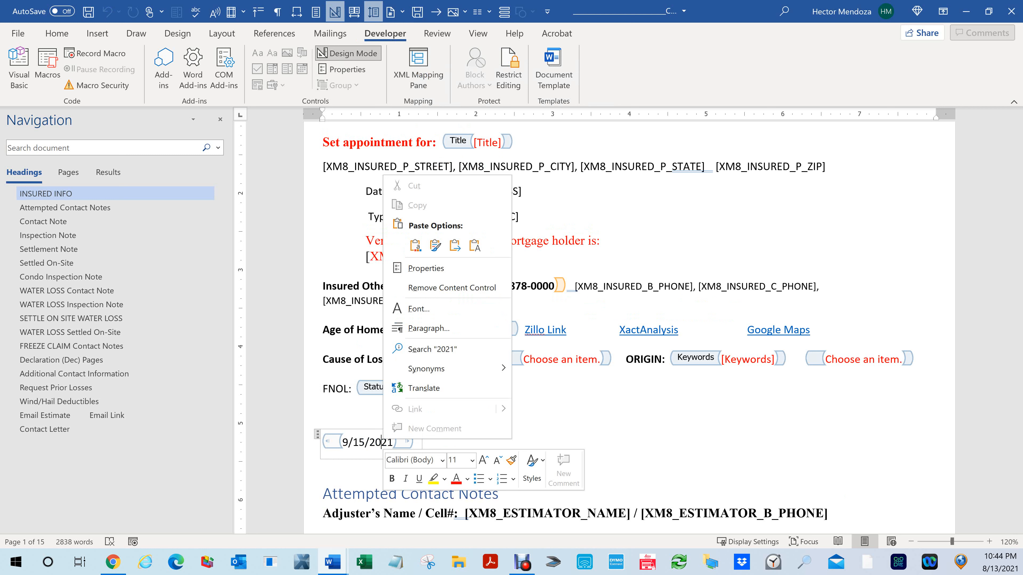
{"action": "left_click", "coordinate": [485, 269]}
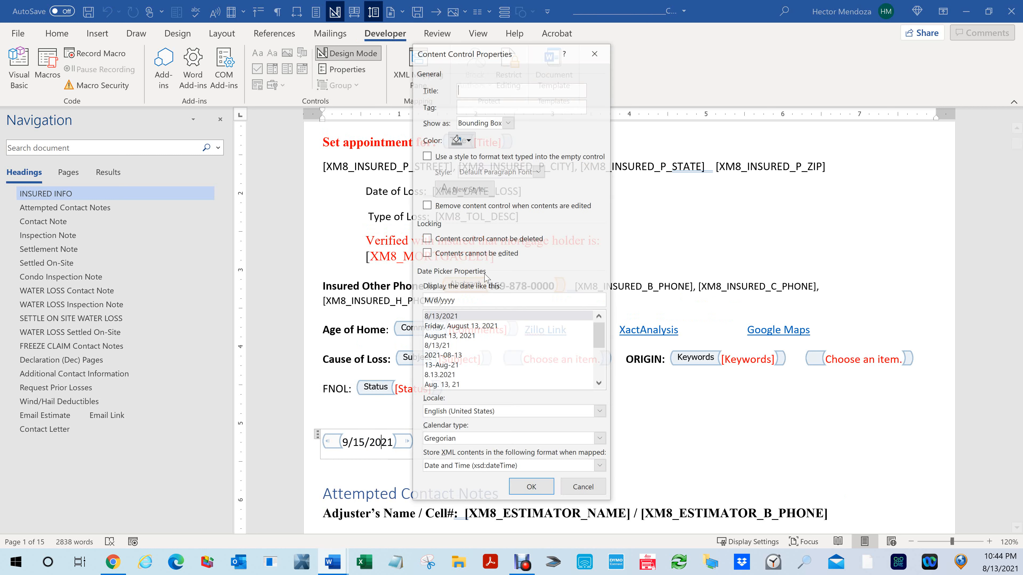
{"action": "left_click", "coordinate": [452, 328]}
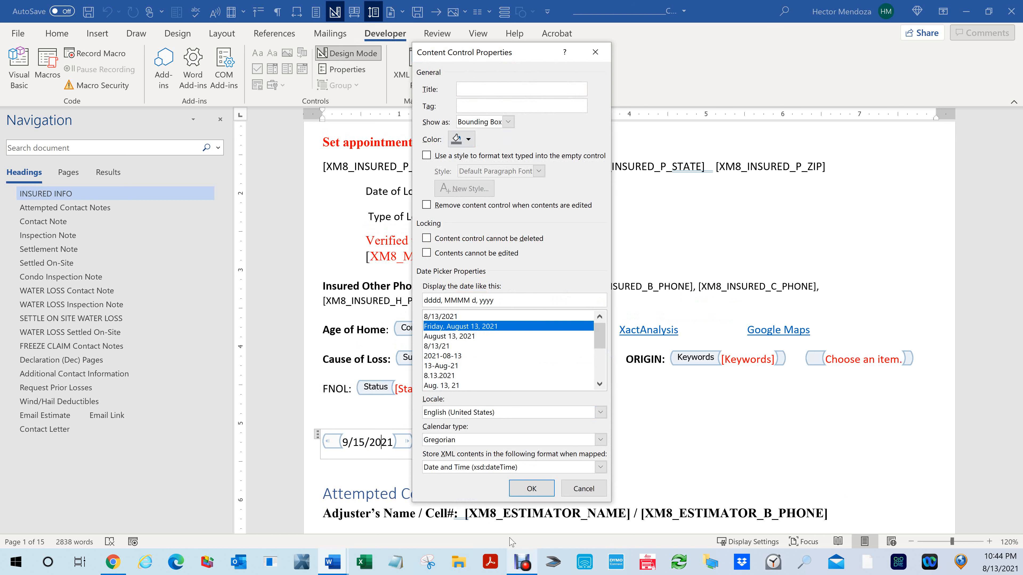
{"action": "left_click", "coordinate": [531, 489]}
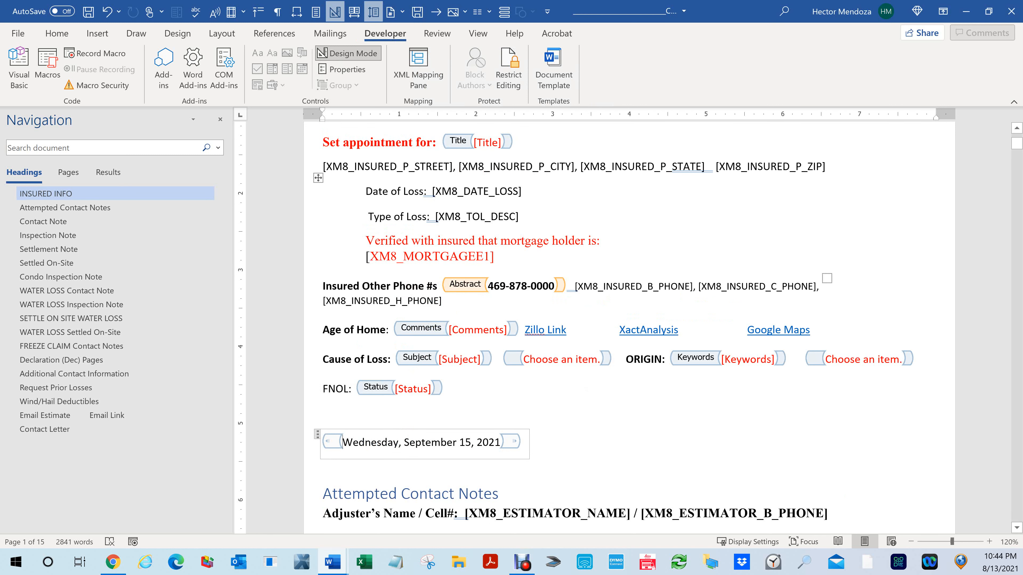
{"action": "left_click", "coordinate": [363, 58]}
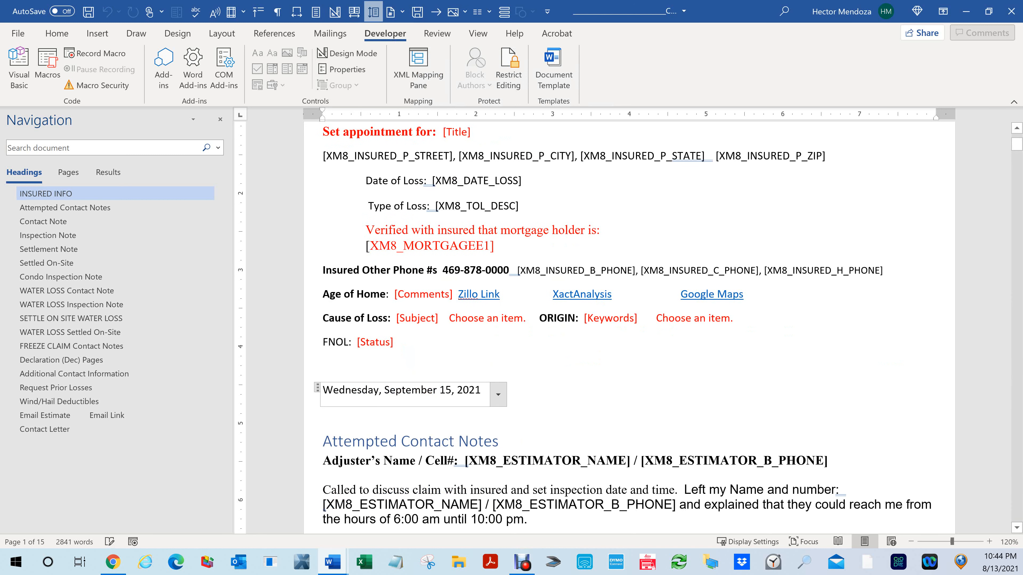
Step: Set the date picker to today's date and finally to Monday, August 16, 2021
{"action": "left_click", "coordinate": [498, 403]}
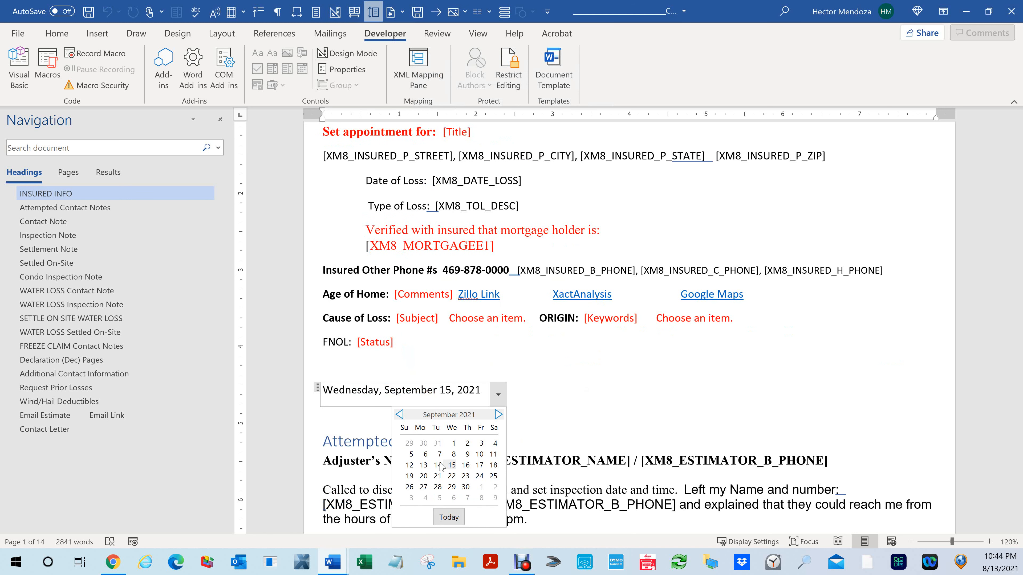
{"action": "left_click", "coordinate": [448, 517]}
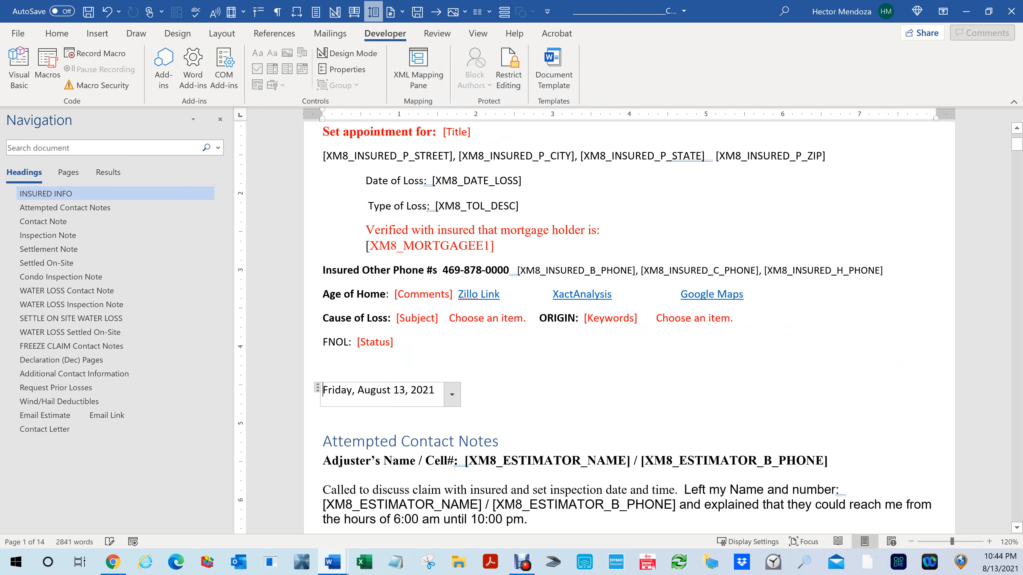
{"action": "left_click", "coordinate": [453, 400]}
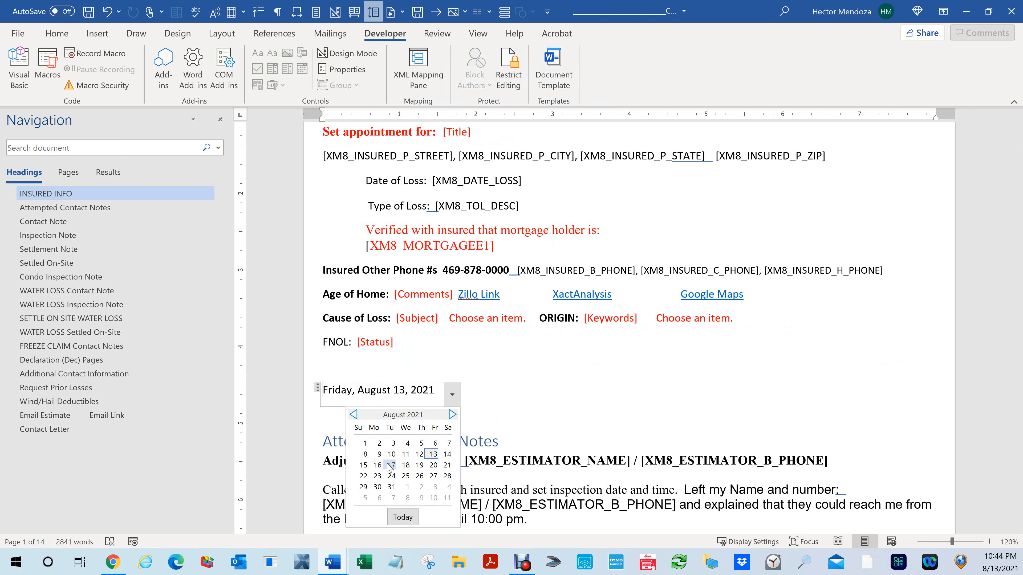
{"action": "left_click", "coordinate": [378, 465]}
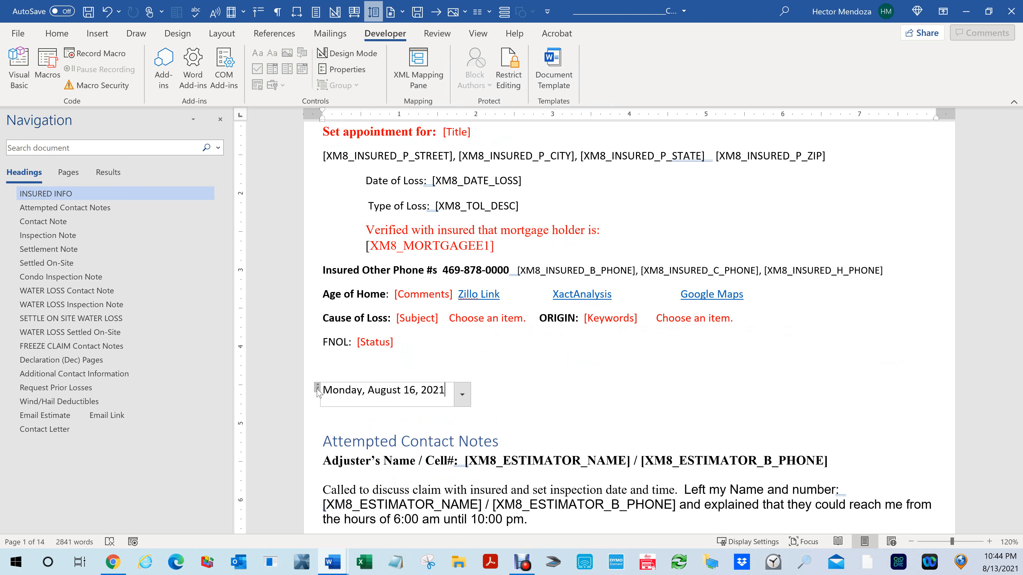
{"action": "left_click", "coordinate": [462, 401]}
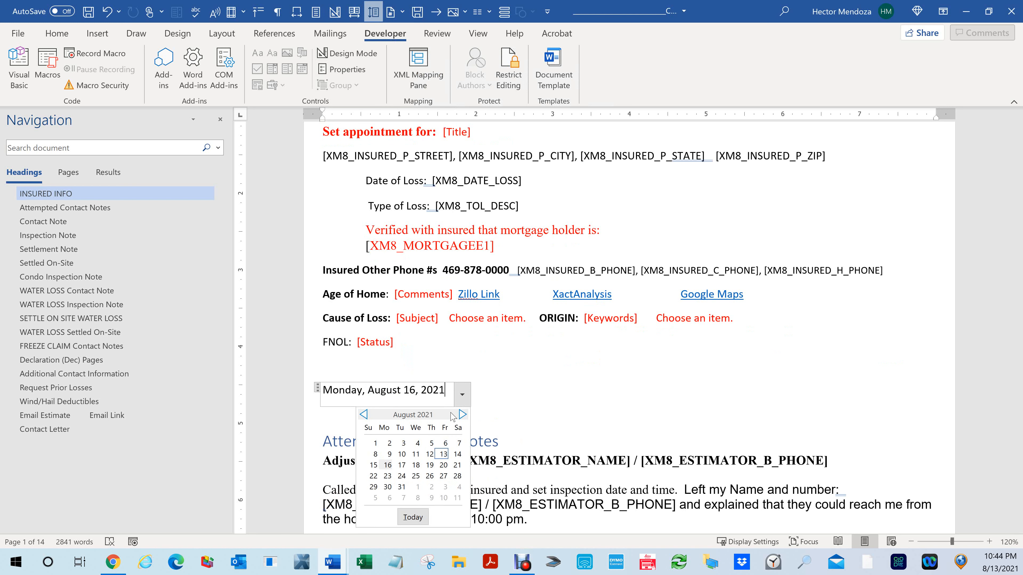
Step: Insert a combo box content control on a new line below the date and add a blank line after it
{"action": "scroll", "coordinate": [574, 405], "scroll_direction": "down", "scroll_amount": 4}
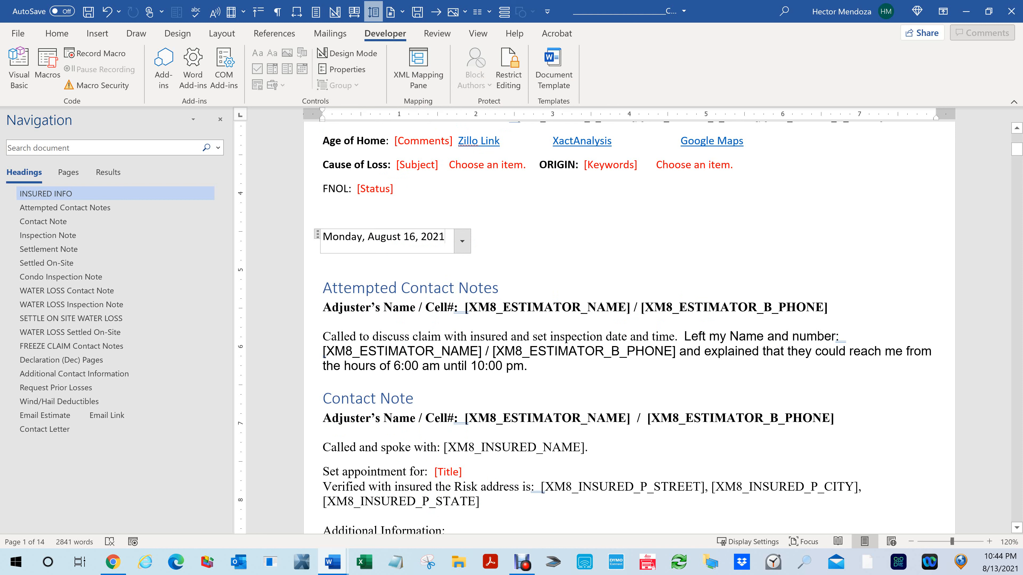
{"action": "left_click", "coordinate": [331, 267]}
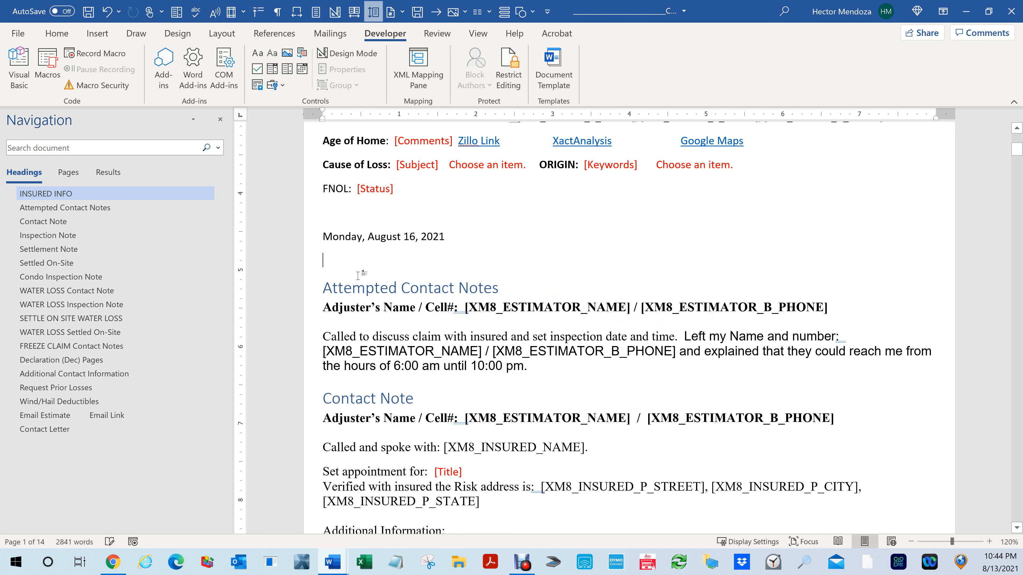
{"action": "key", "text": "Return"}
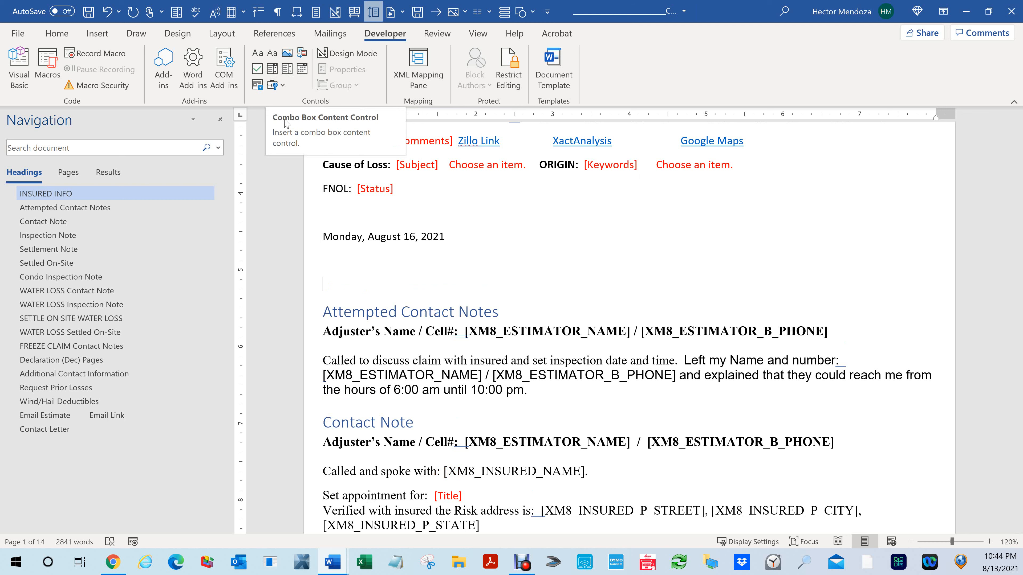
{"action": "left_click", "coordinate": [273, 69]}
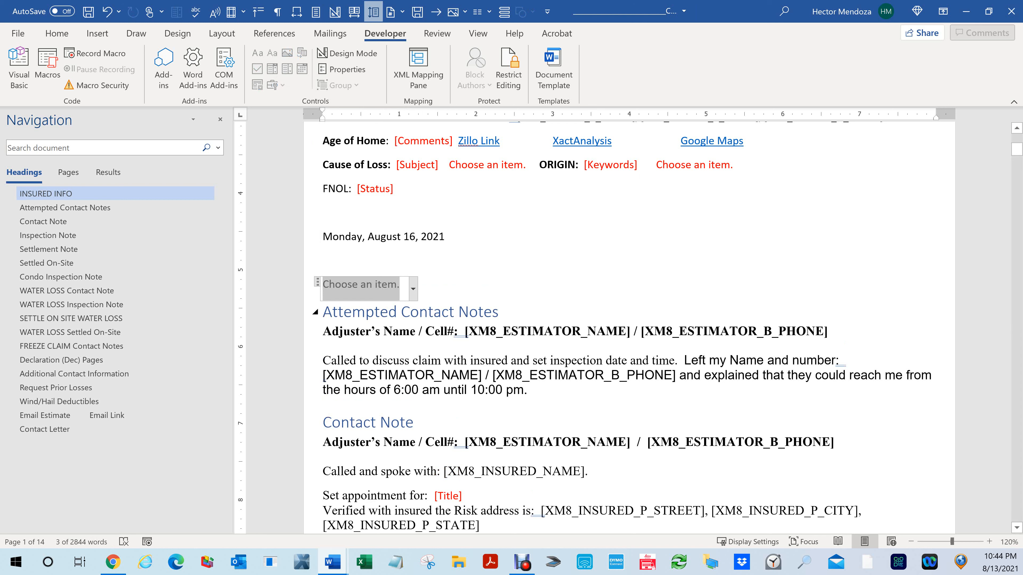
{"action": "left_click", "coordinate": [323, 260]}
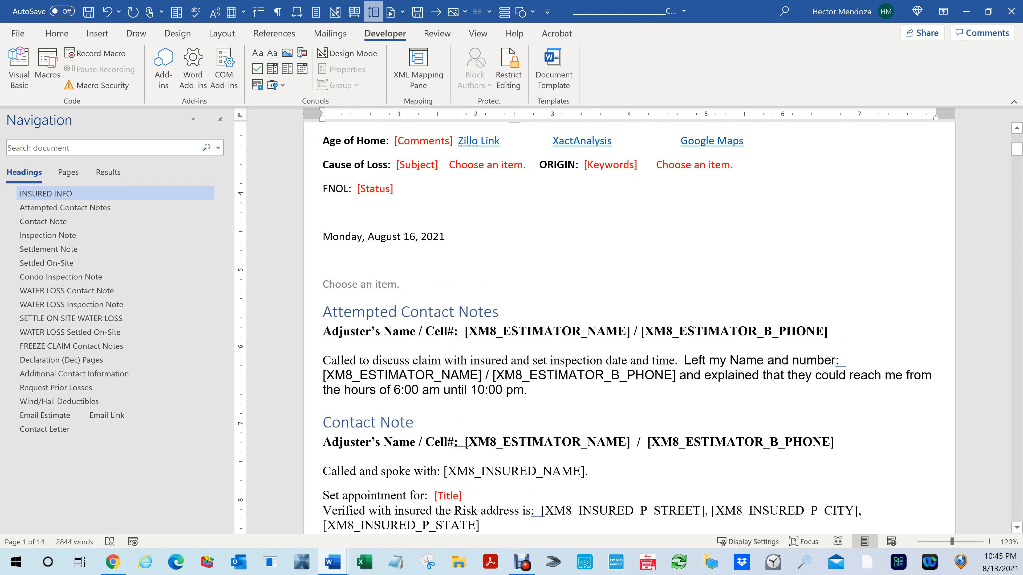
{"action": "left_click", "coordinate": [400, 293]}
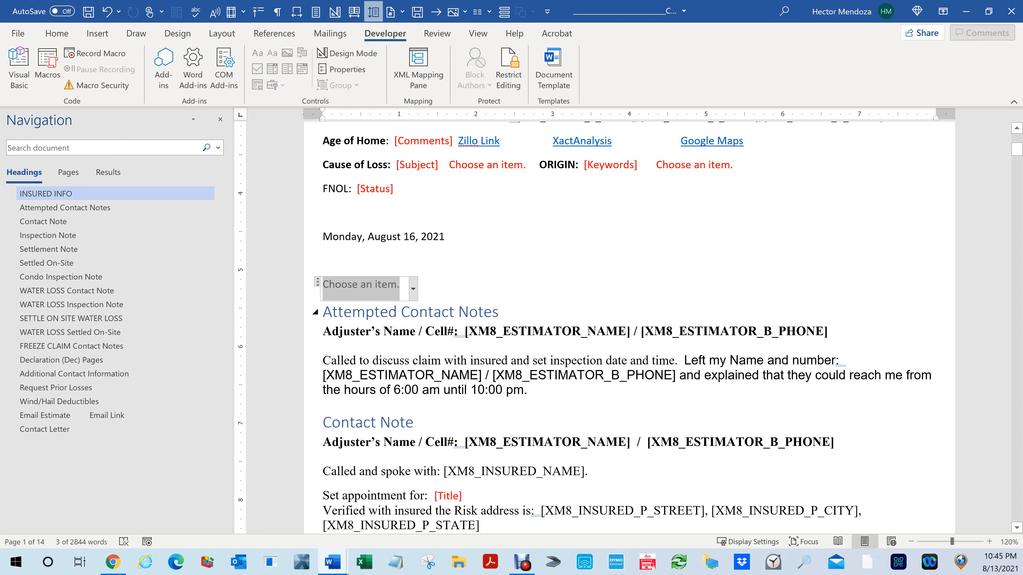
{"action": "key", "text": "Right"}
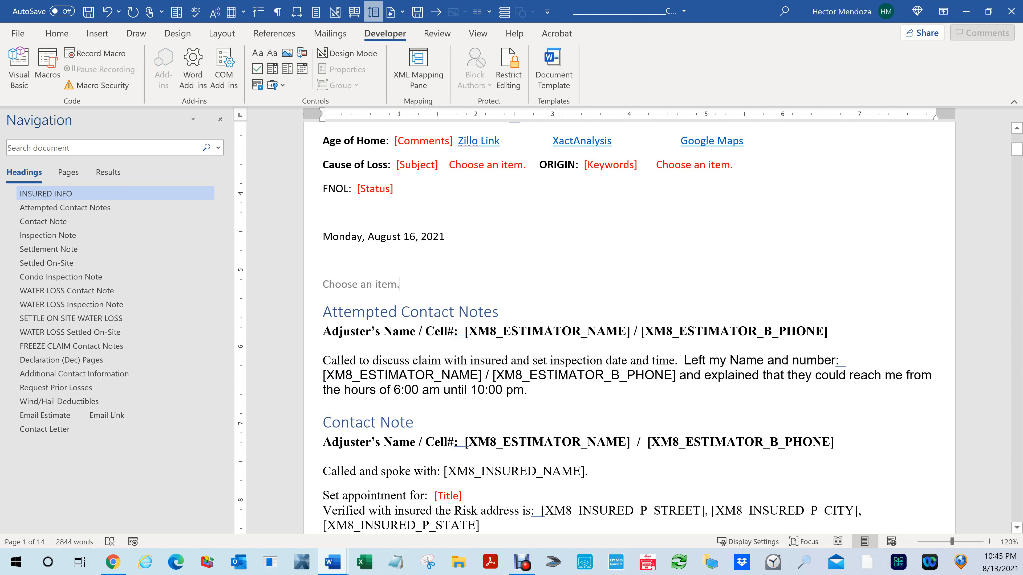
{"action": "key", "text": "Return"}
Step: Open the new combo box's content control properties in Design Mode and add the choice Water
{"action": "left_click", "coordinate": [386, 288]}
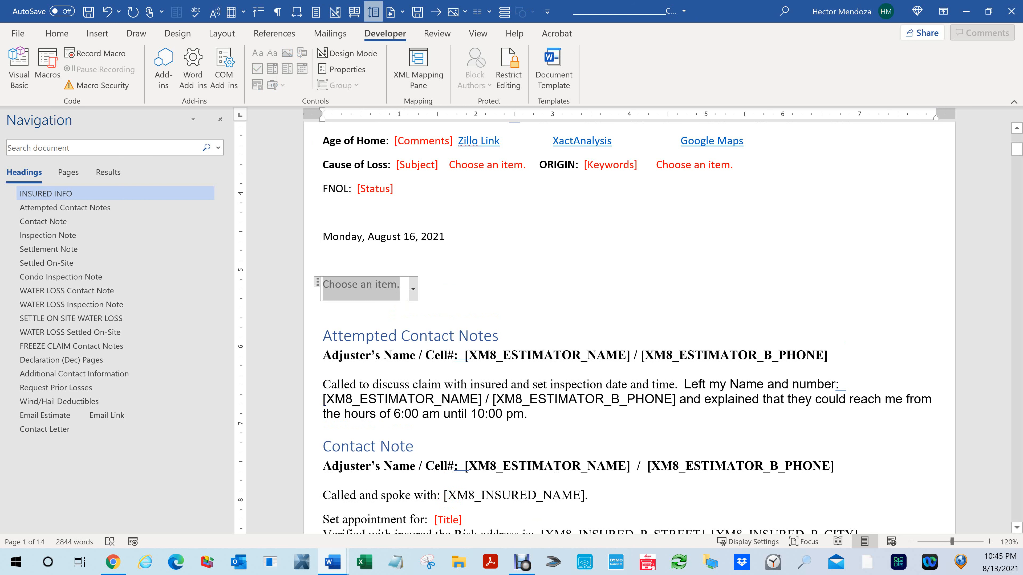
{"action": "left_click", "coordinate": [413, 288]}
{"action": "left_click", "coordinate": [364, 310]}
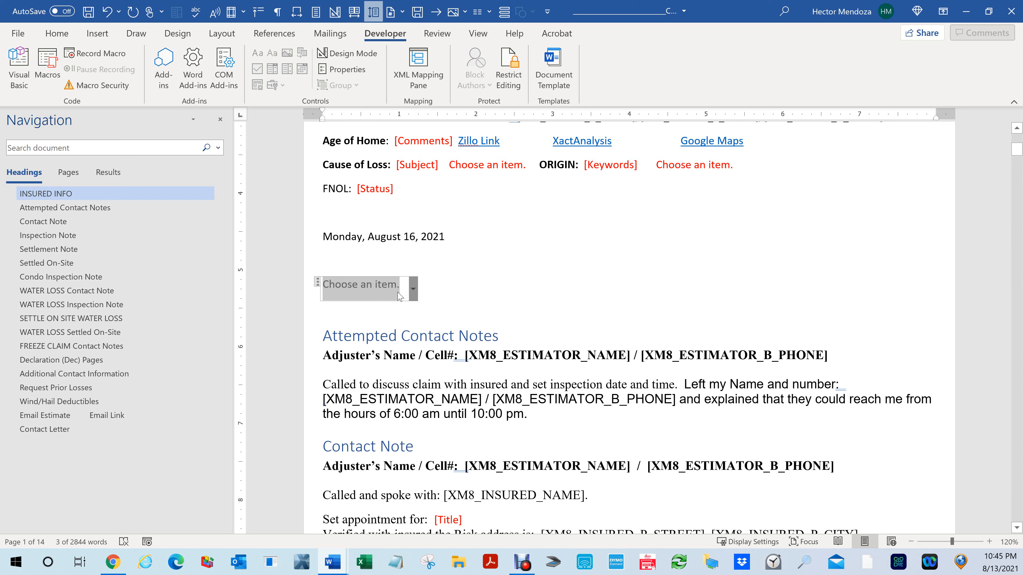
{"action": "left_click", "coordinate": [365, 54]}
{"action": "right_click", "coordinate": [368, 349]}
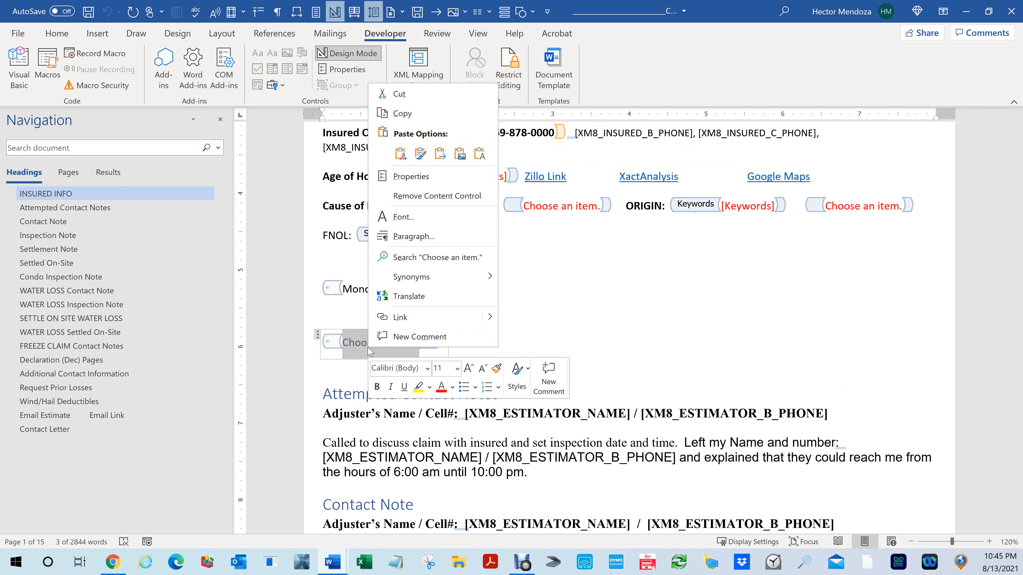
{"action": "left_click", "coordinate": [411, 176]}
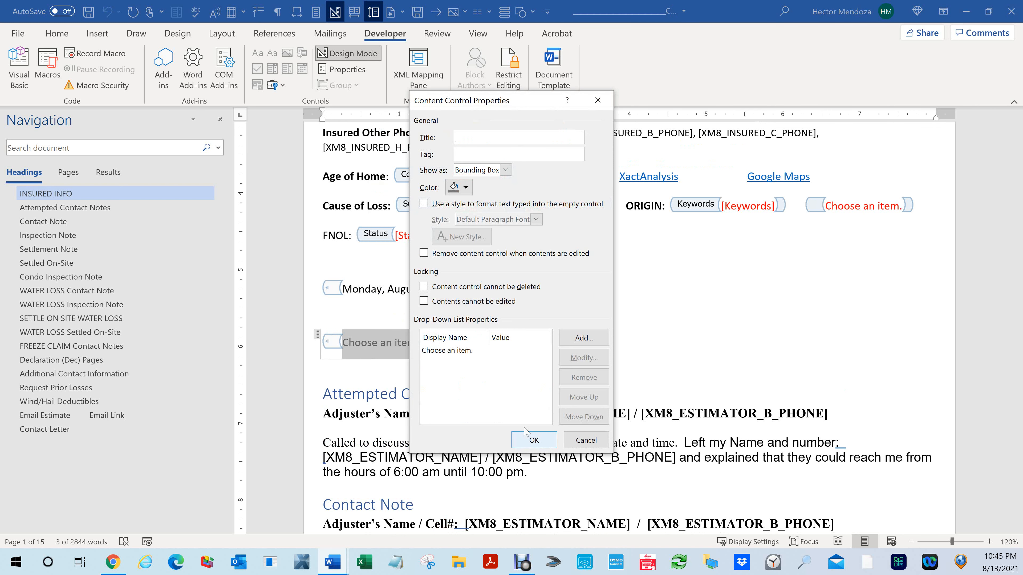
{"action": "left_click", "coordinate": [588, 338]}
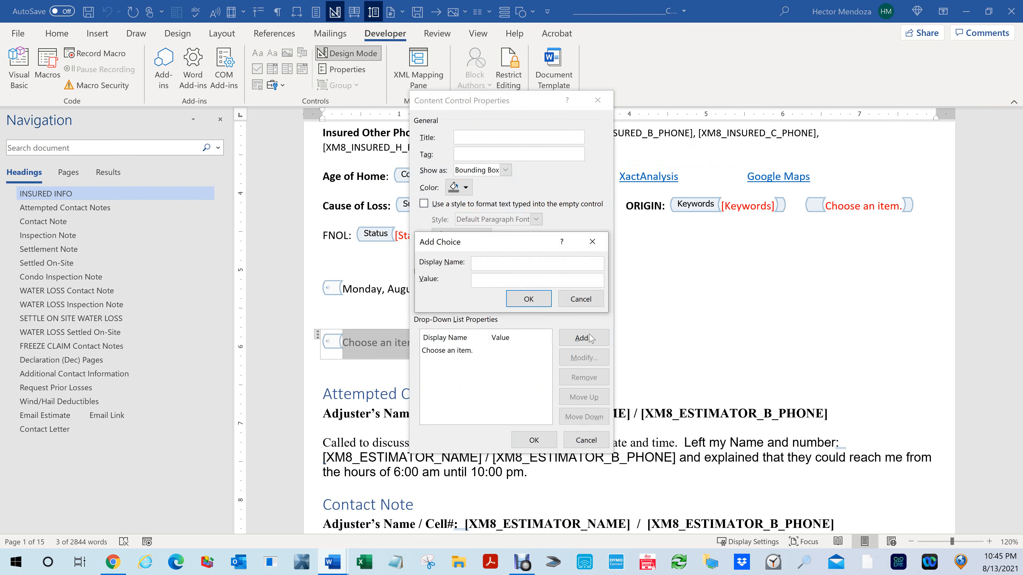
{"action": "type", "text": "Water"}
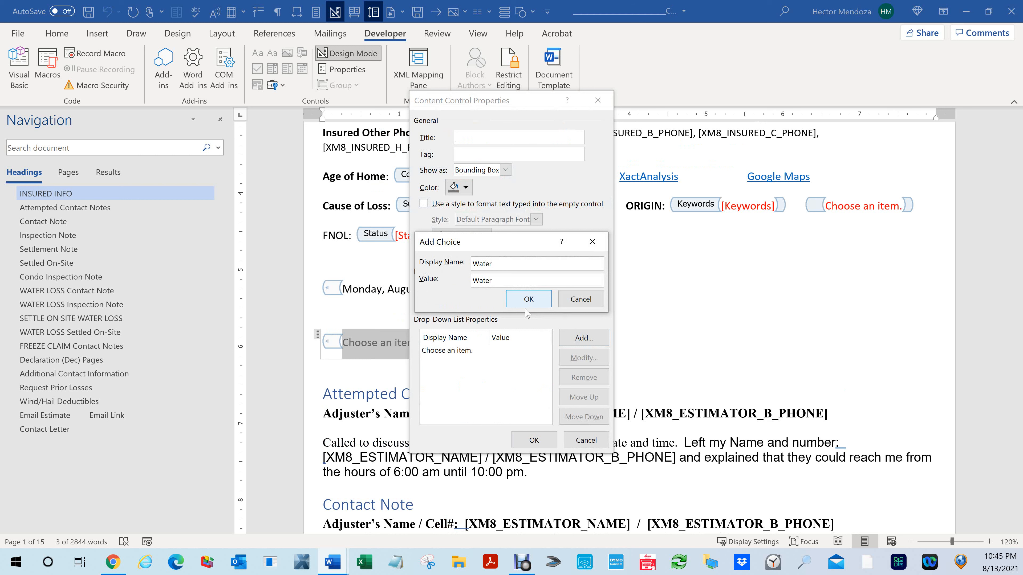
{"action": "left_click", "coordinate": [527, 302]}
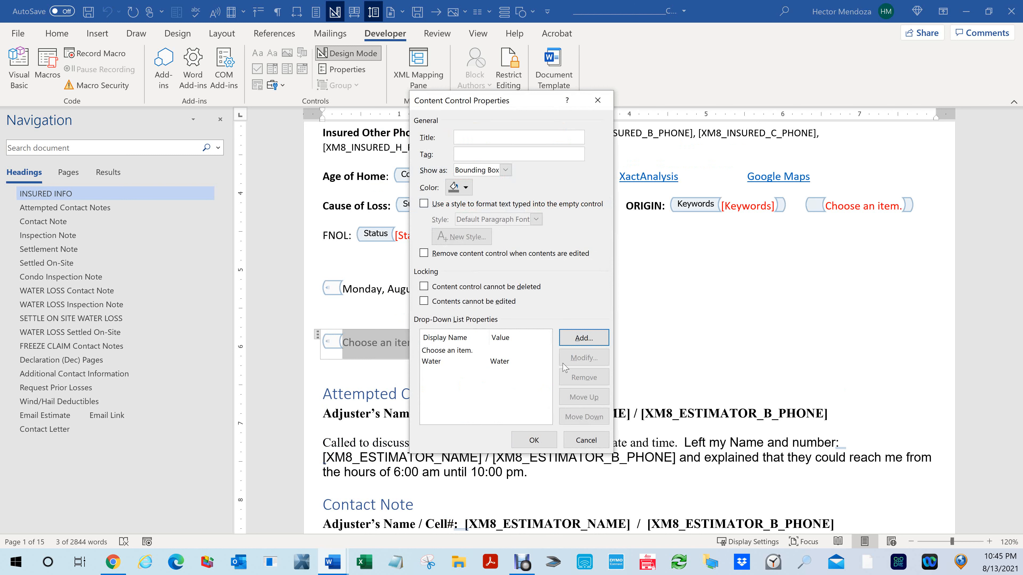
Step: Add the choices Dirt and No to the combo box's list
{"action": "left_click", "coordinate": [563, 338]}
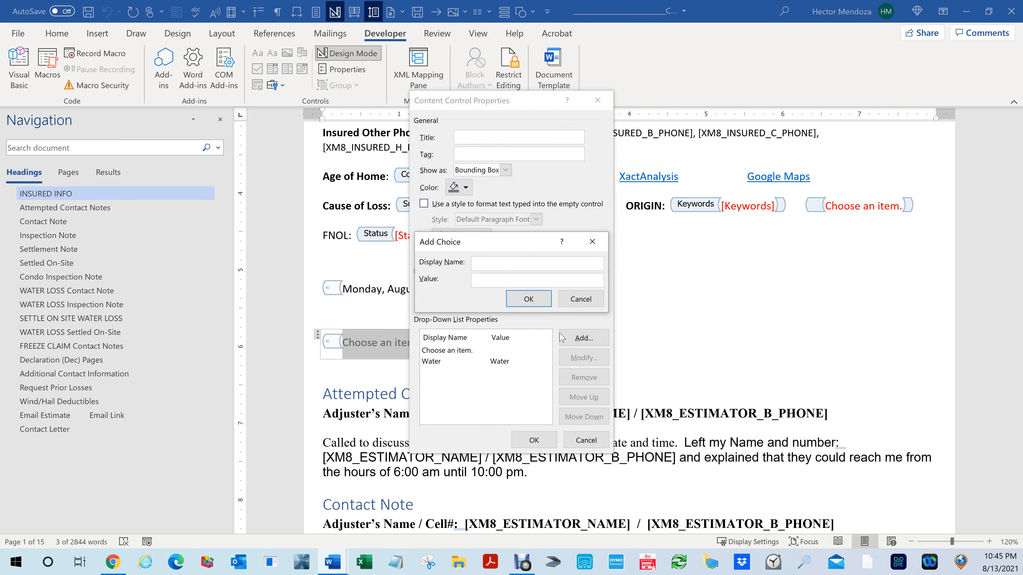
{"action": "type", "text": "dirt"}
{"action": "key", "text": "BackSpace"}
{"action": "key", "text": "BackSpace"}
{"action": "key", "text": "BackSpace"}
{"action": "type", "text": "Dirt"}
{"action": "key", "text": "Return"}
{"action": "left_click", "coordinate": [583, 338]}
{"action": "type", "text": "No"}
{"action": "left_click", "coordinate": [523, 301]}
Step: Add the choice "This is a sentance" to the combo box's list and select that entry
{"action": "left_click", "coordinate": [584, 339]}
{"action": "type", "text": "This is a sent"}
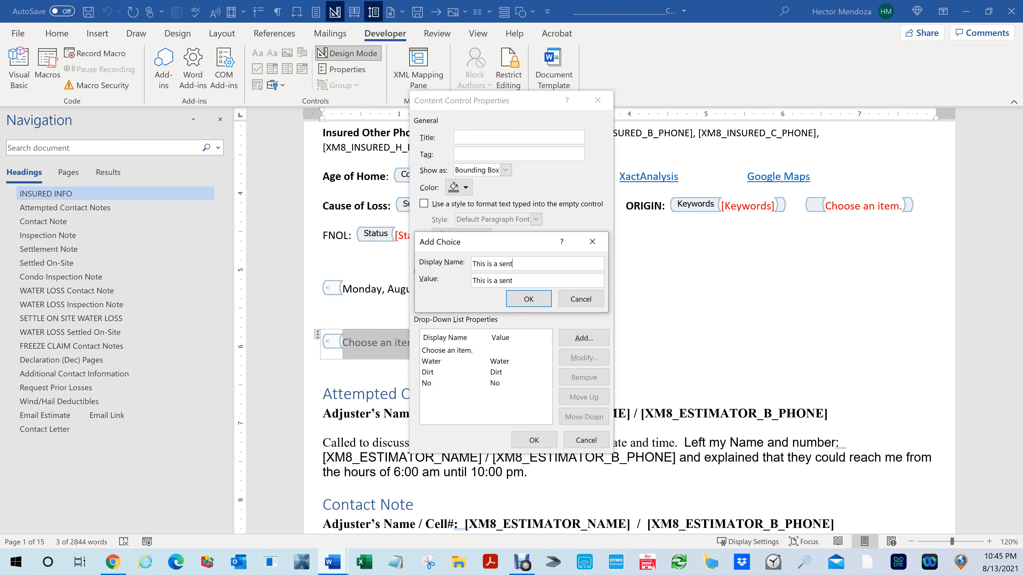
{"action": "type", "text": "tance"}
{"action": "key", "text": "BackSpace"}
{"action": "key", "text": "BackSpace"}
{"action": "key", "text": "BackSpace"}
{"action": "type", "text": "ance"}
{"action": "left_click", "coordinate": [527, 299]}
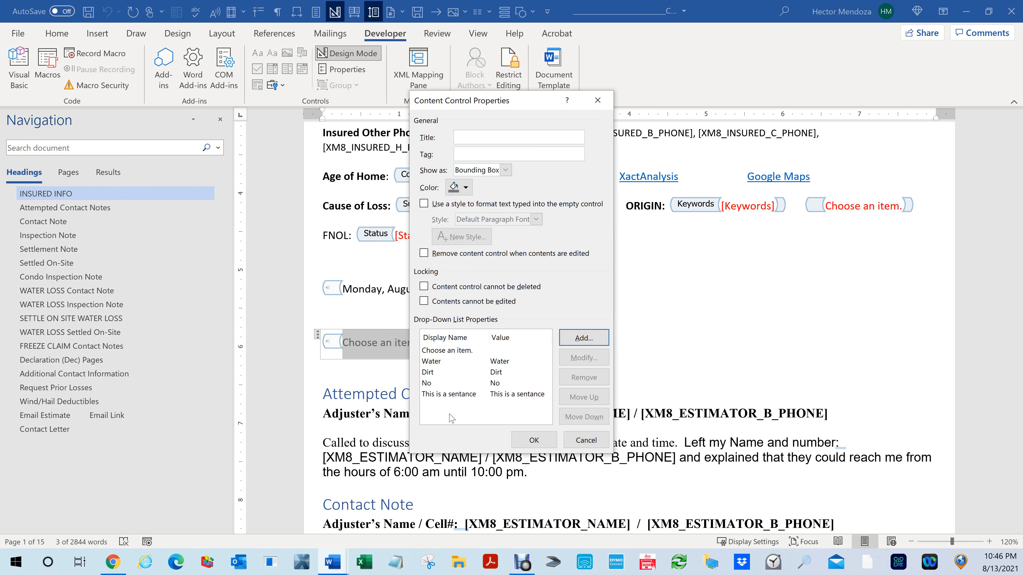
{"action": "left_click", "coordinate": [438, 395]}
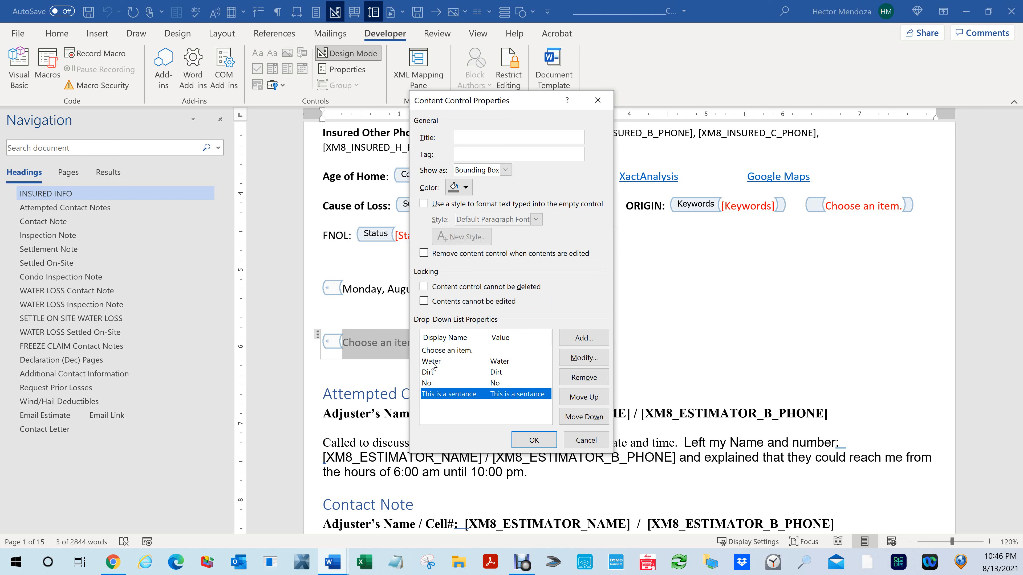
Step: Move the "This is a sentance" choice up to directly below "Choose an item." in the drop-down list
{"action": "left_click", "coordinate": [583, 397]}
{"action": "left_click", "coordinate": [583, 397]}
{"action": "left_click", "coordinate": [583, 397]}
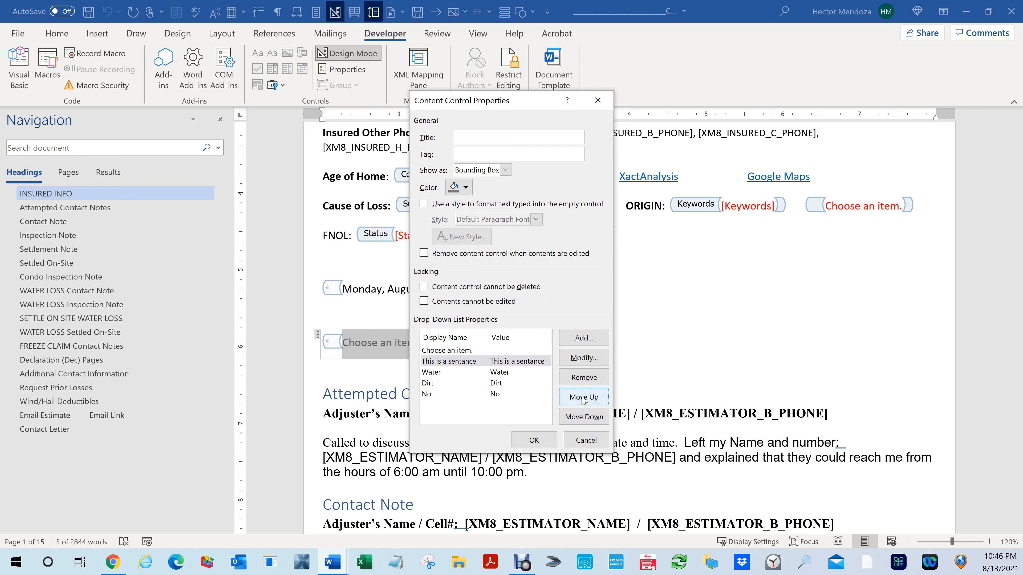
Step: Move the Water choice to the end of the drop-down list and apply the content control properties
{"action": "left_click", "coordinate": [433, 373]}
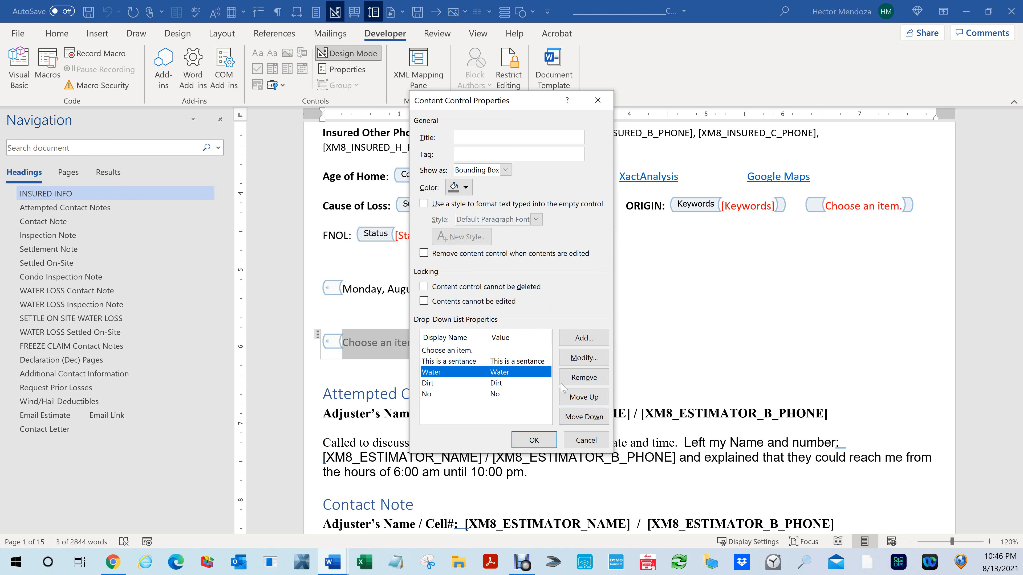
{"action": "left_click", "coordinate": [589, 400]}
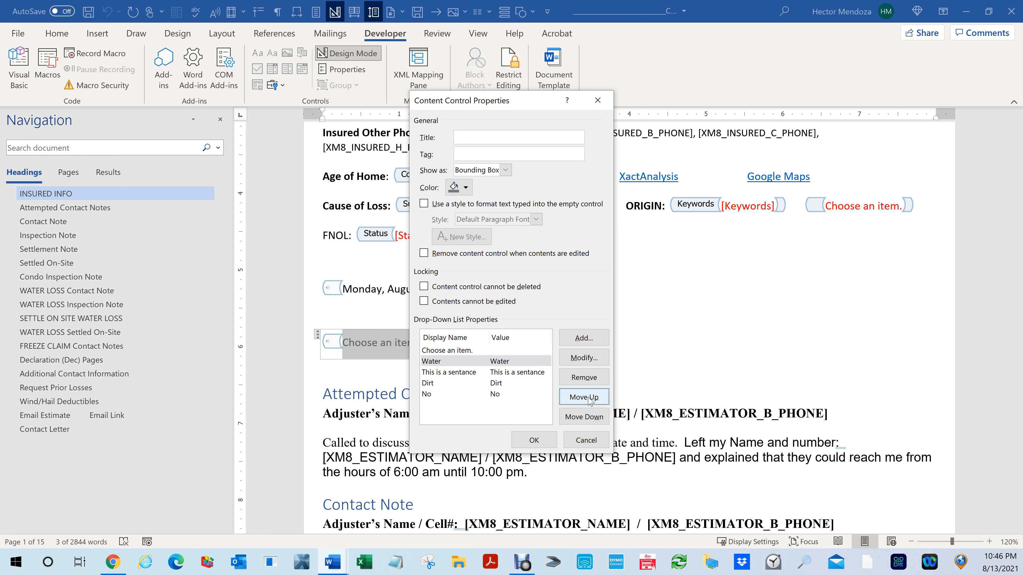
{"action": "left_click", "coordinate": [584, 418]}
{"action": "left_click", "coordinate": [582, 418]}
{"action": "left_click", "coordinate": [583, 418]}
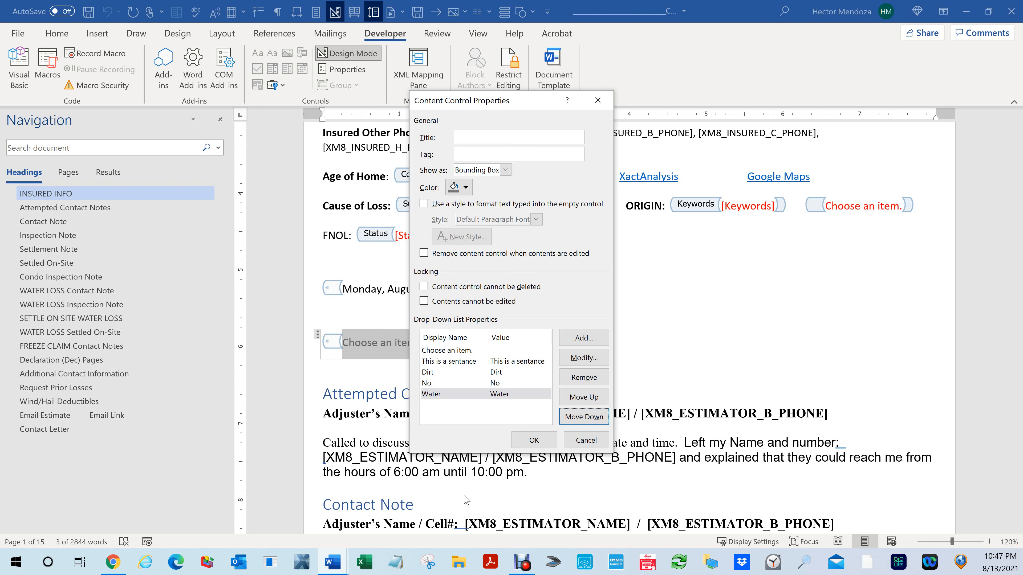
{"action": "left_click", "coordinate": [533, 441]}
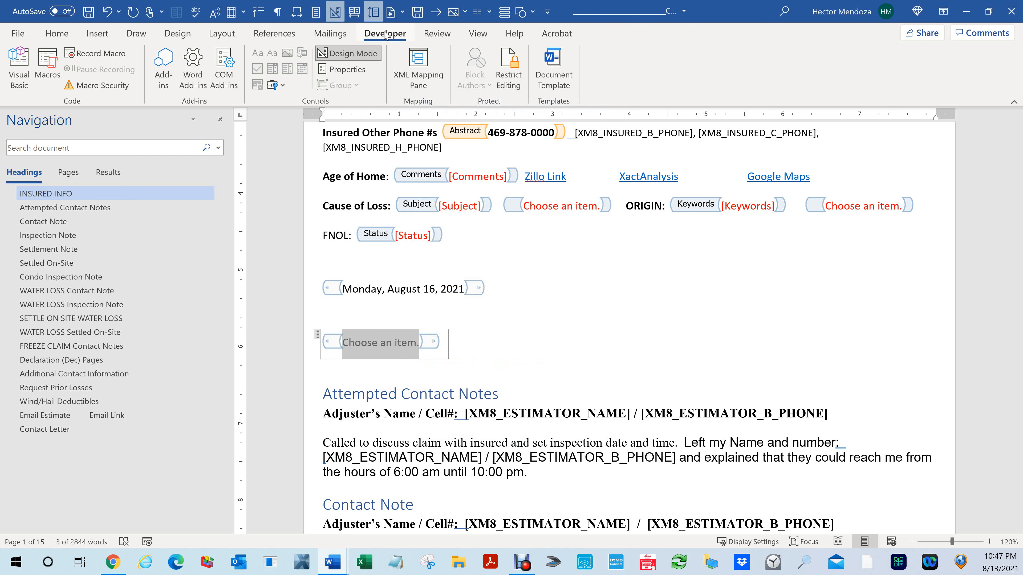
Step: Leave Design Mode and color the combo box's "Choose an item." placeholder text red
{"action": "left_click", "coordinate": [347, 53]}
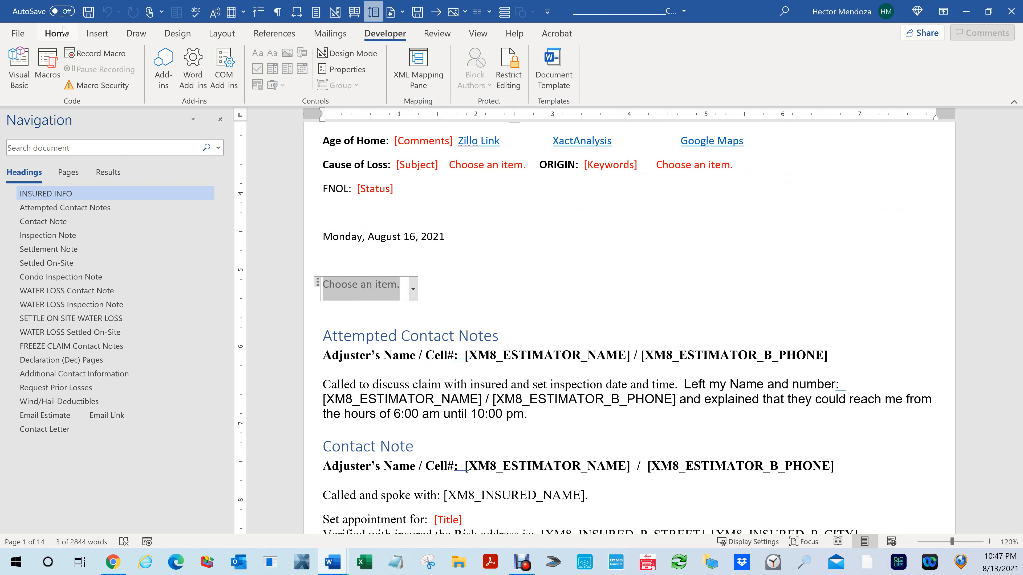
{"action": "left_click", "coordinate": [56, 33]}
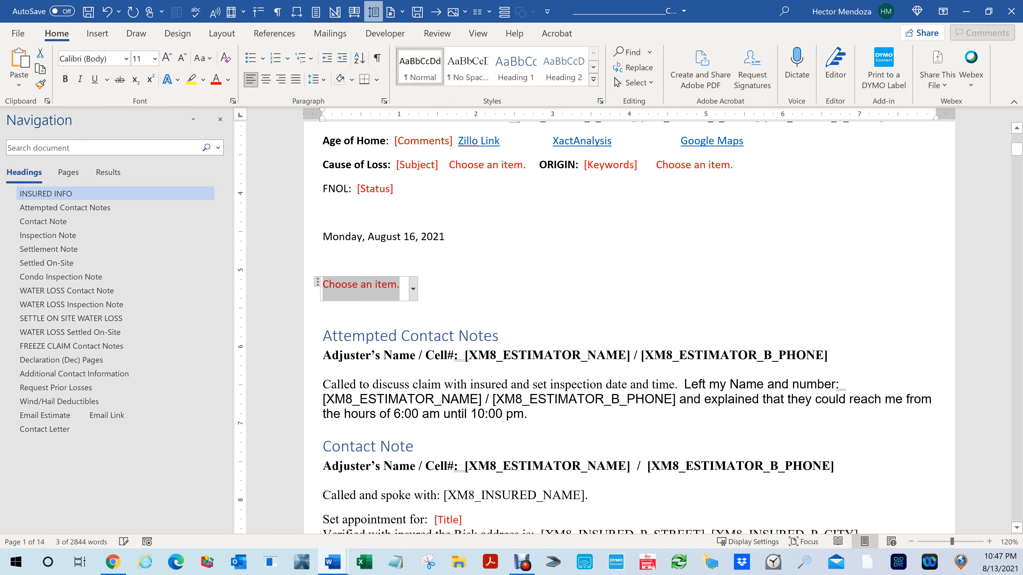
{"action": "left_click", "coordinate": [323, 260]}
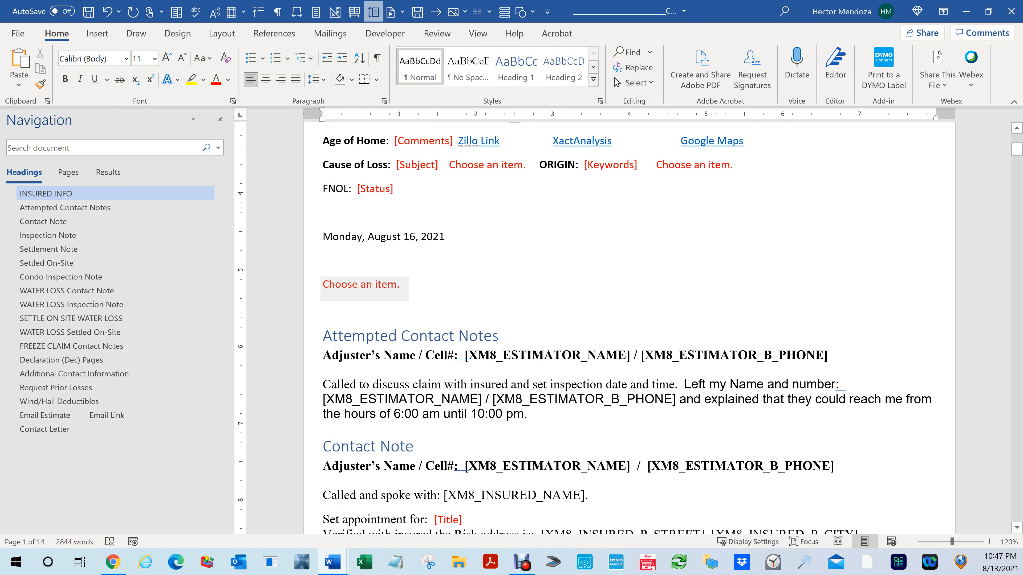
Step: Choose Dirt in the combo box below the date
{"action": "left_click", "coordinate": [399, 286]}
{"action": "left_click", "coordinate": [414, 289]}
{"action": "key", "text": "Down"}
{"action": "key", "text": "Down"}
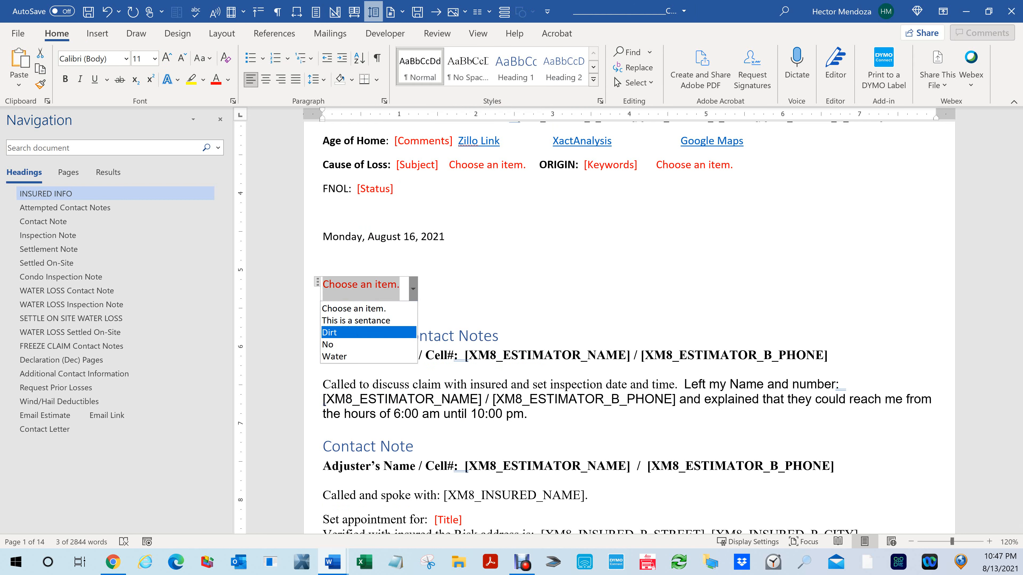
{"action": "key", "text": "Return"}
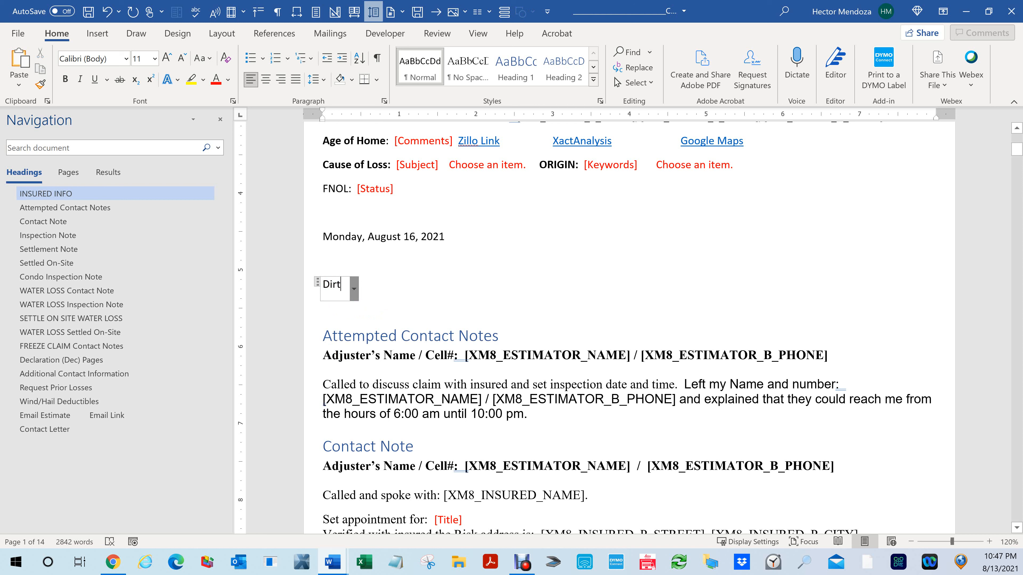
Step: Change the combo box selection to No and leave the control
{"action": "left_click", "coordinate": [356, 290]}
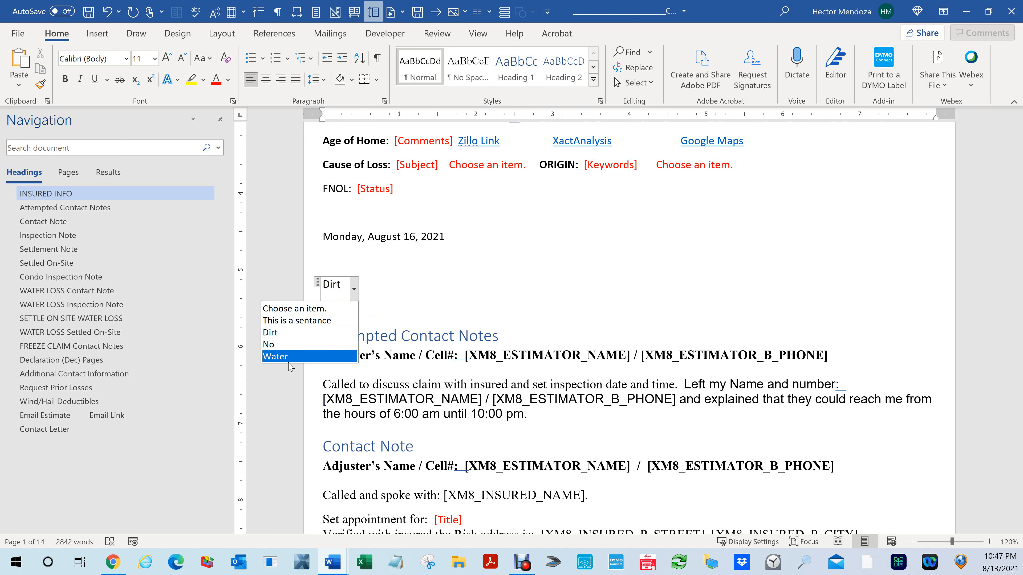
{"action": "left_click", "coordinate": [289, 344]}
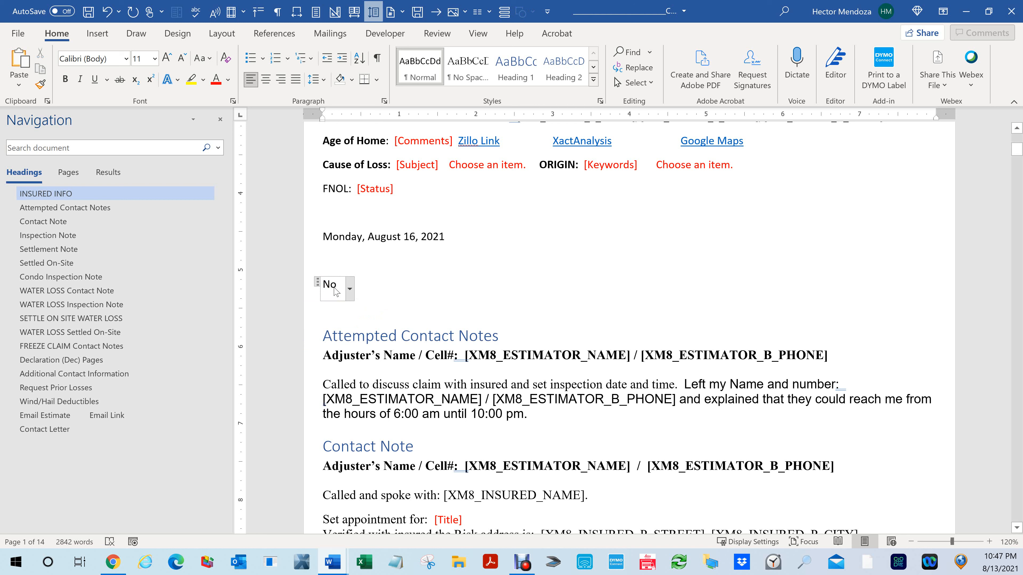
{"action": "left_click", "coordinate": [350, 294]}
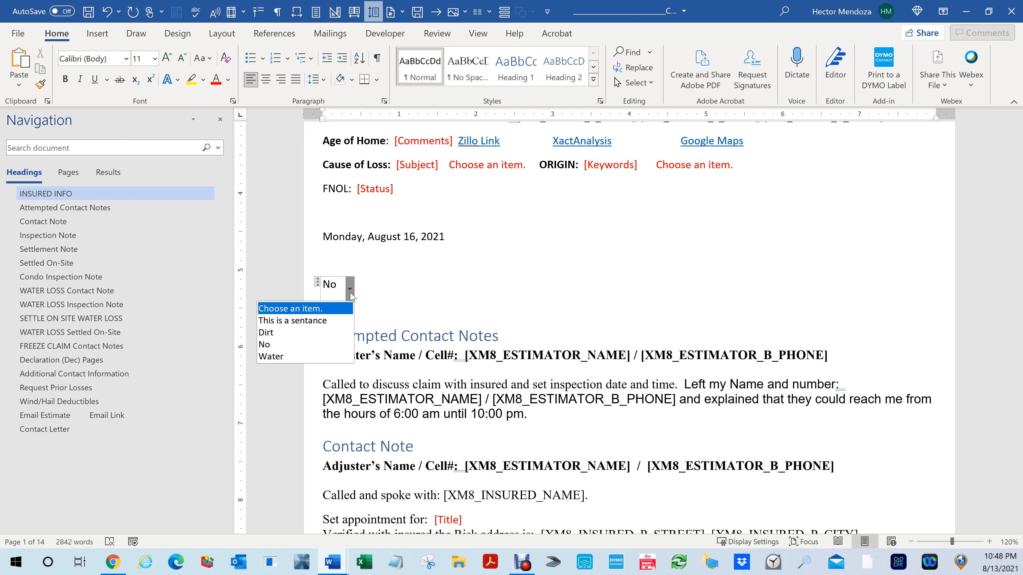
{"action": "key", "text": "Escape"}
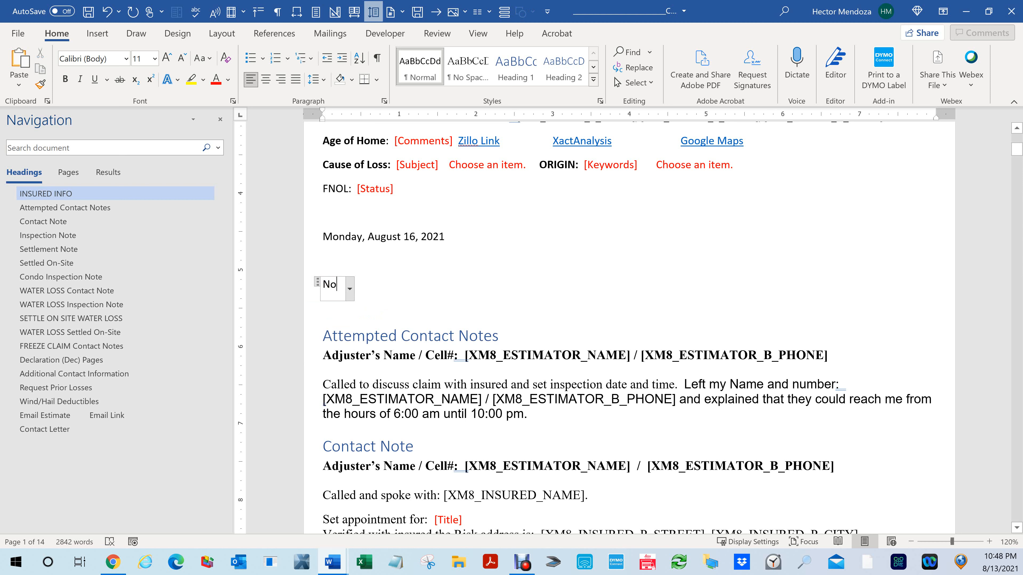
{"action": "left_click", "coordinate": [323, 308]}
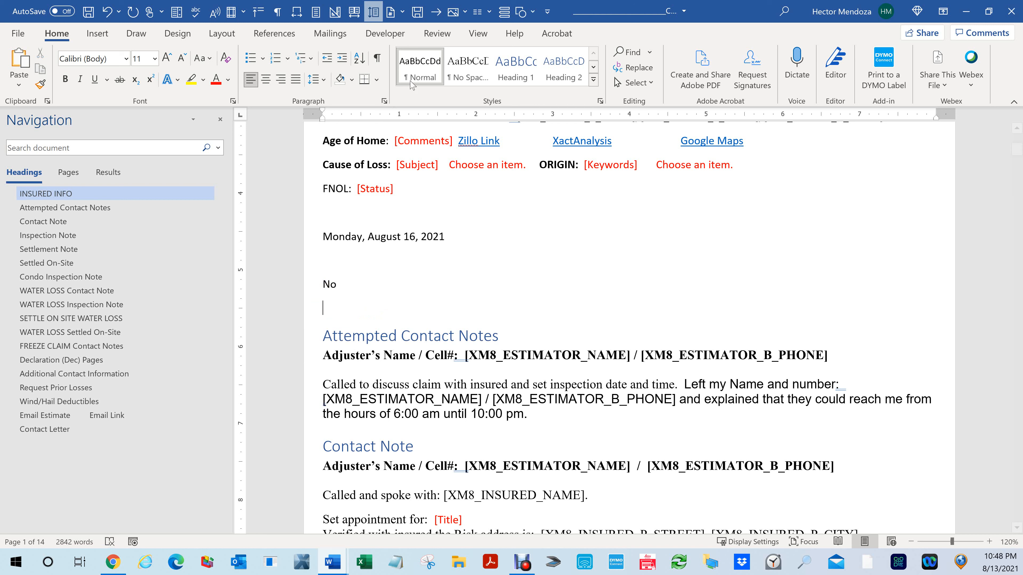
Step: Set the combo box, using Design Mode, to remove the content control when its contents are edited
{"action": "left_click", "coordinate": [395, 35]}
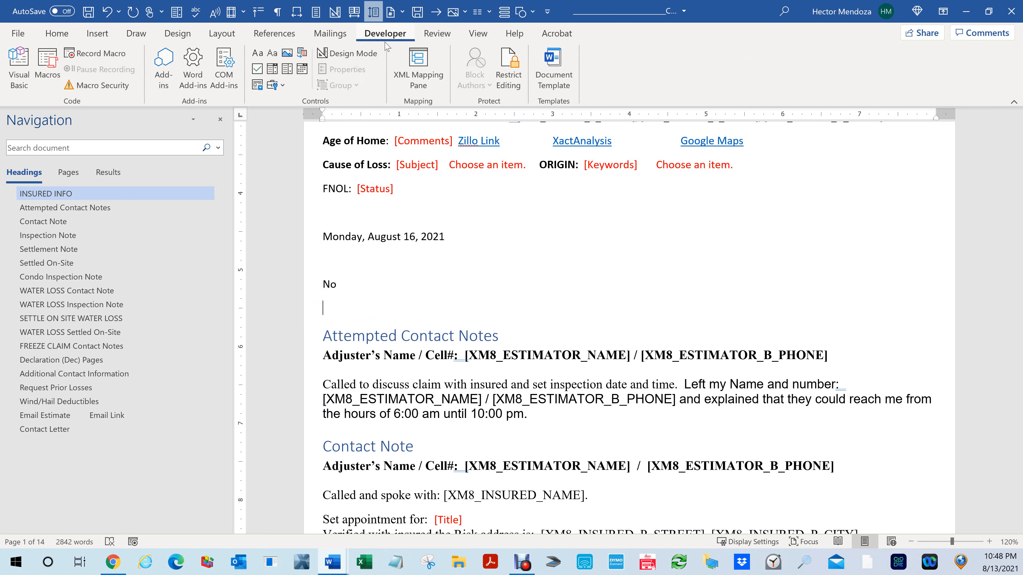
{"action": "left_click", "coordinate": [334, 287]}
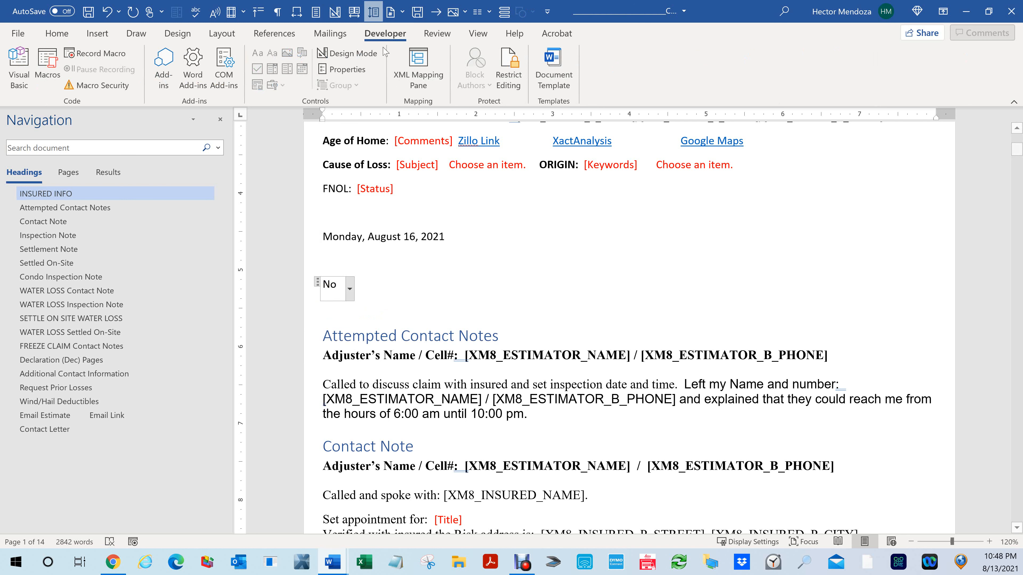
{"action": "left_click", "coordinate": [350, 54]}
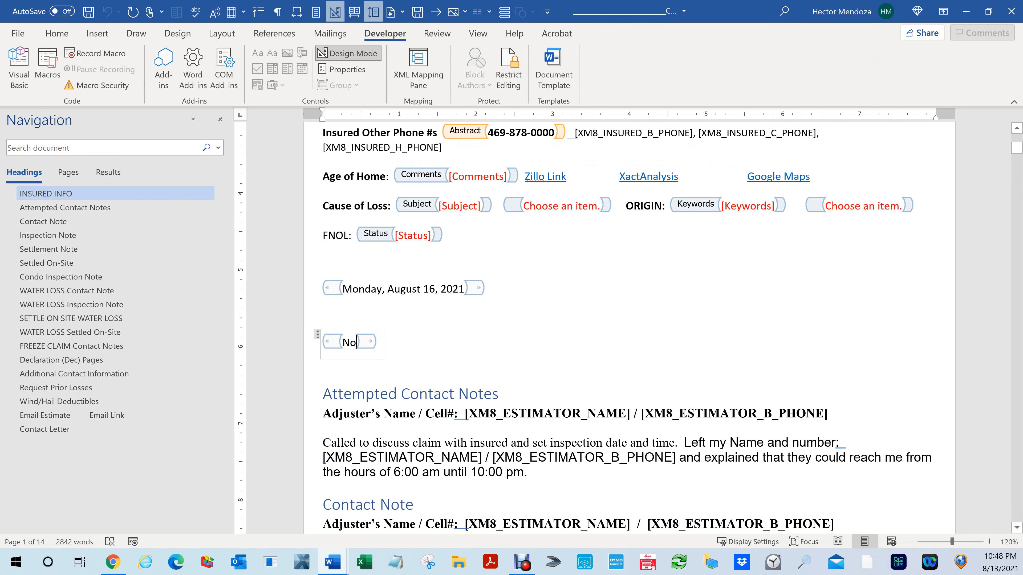
{"action": "right_click", "coordinate": [350, 342]}
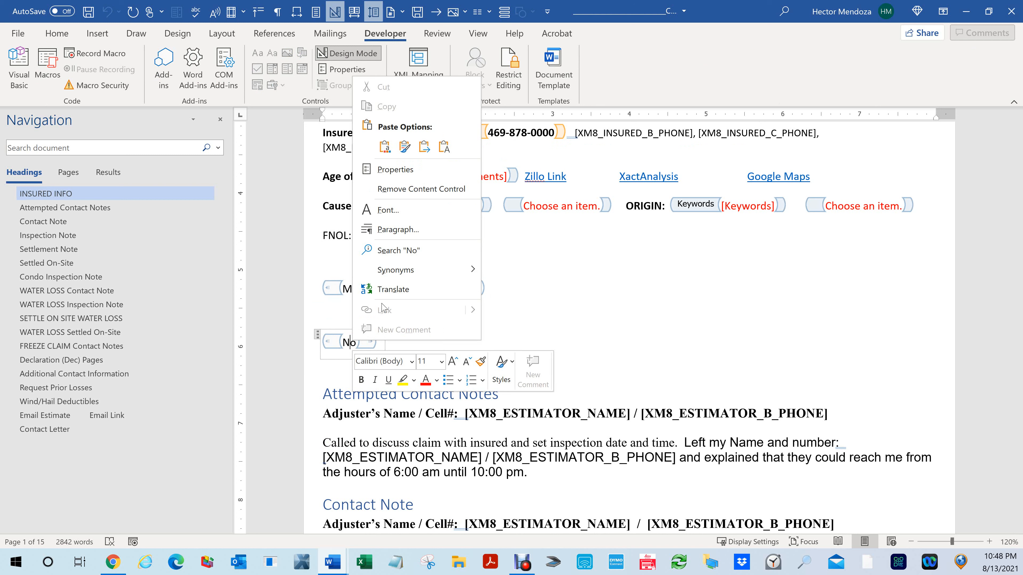
{"action": "left_click", "coordinate": [433, 171]}
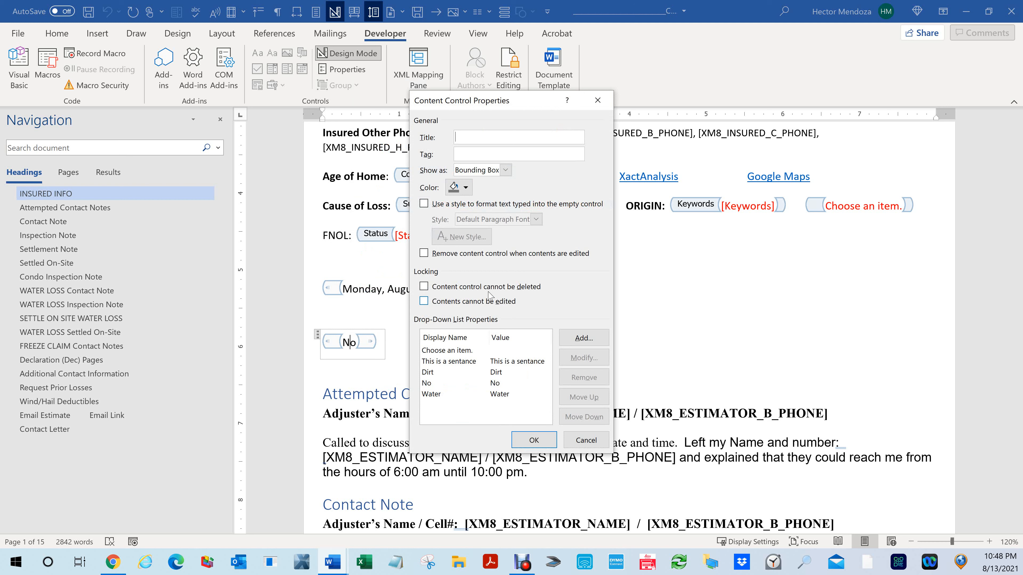
{"action": "left_click", "coordinate": [424, 253]}
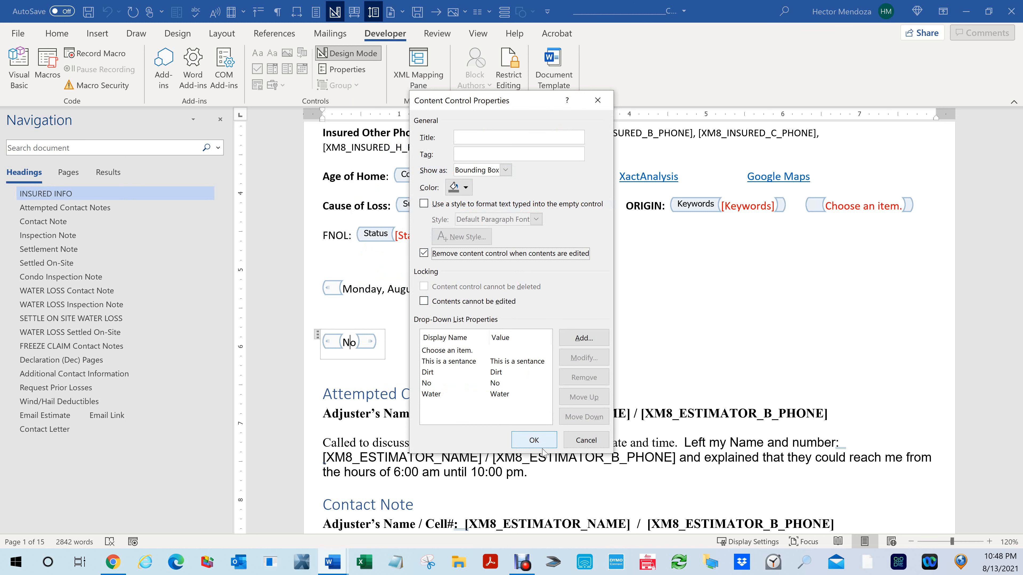
{"action": "left_click", "coordinate": [535, 441]}
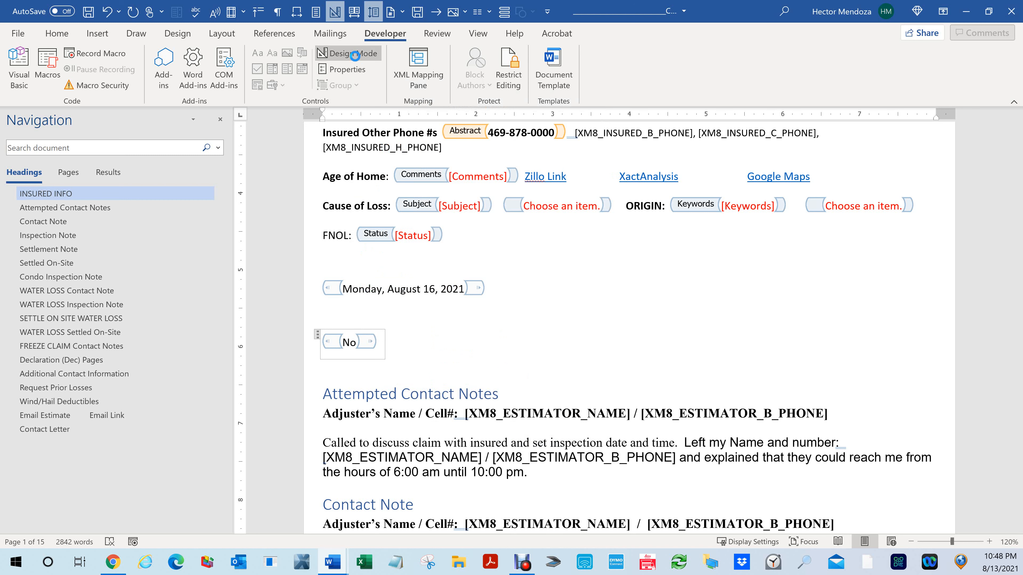
{"action": "left_click", "coordinate": [350, 55]}
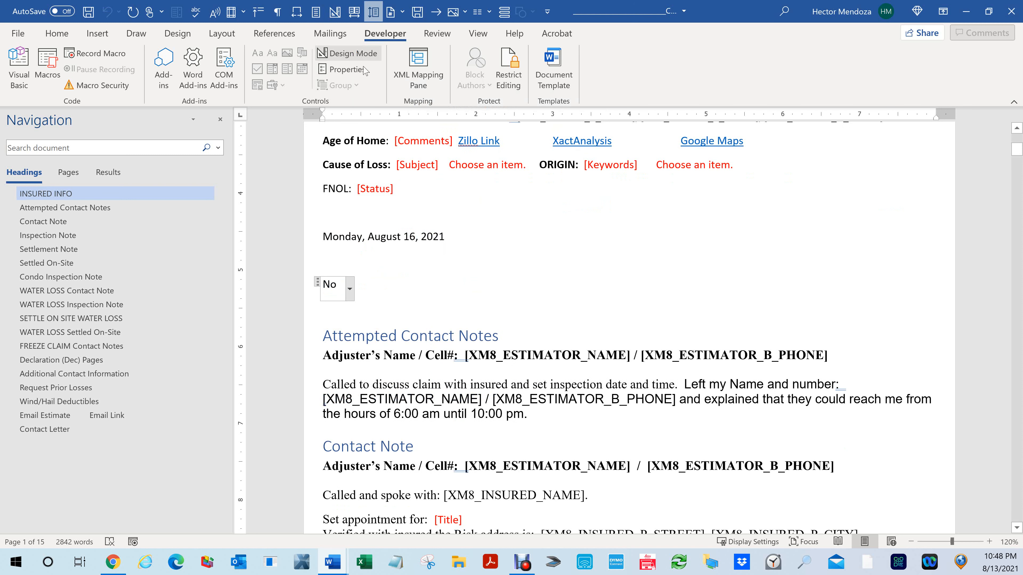
Step: Choose Dirt in the combo box and check whether the entry is plain text
{"action": "left_click", "coordinate": [350, 289]}
{"action": "left_click", "coordinate": [339, 333]}
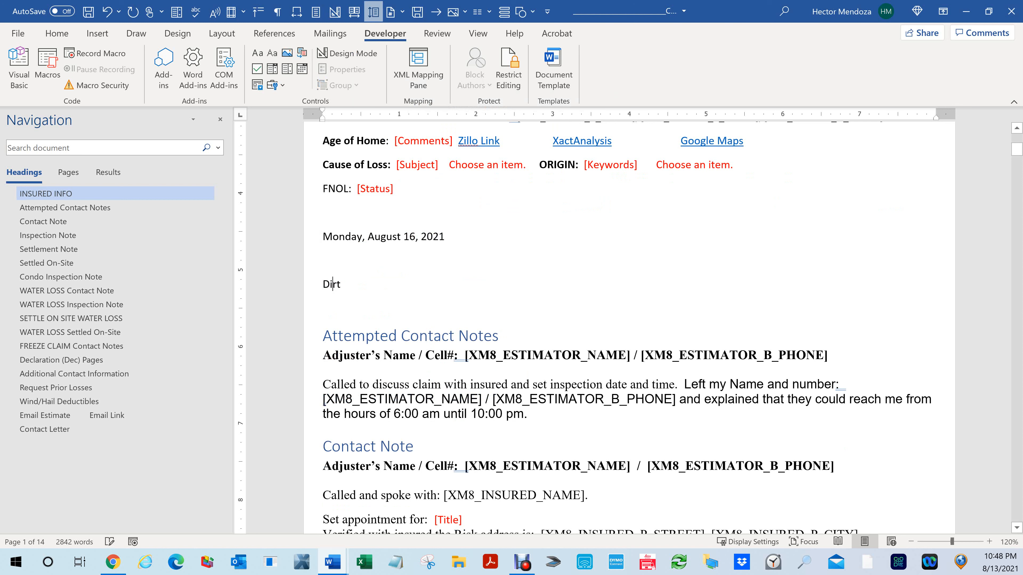
{"action": "double_click", "coordinate": [334, 285]}
{"action": "left_click", "coordinate": [402, 298]}
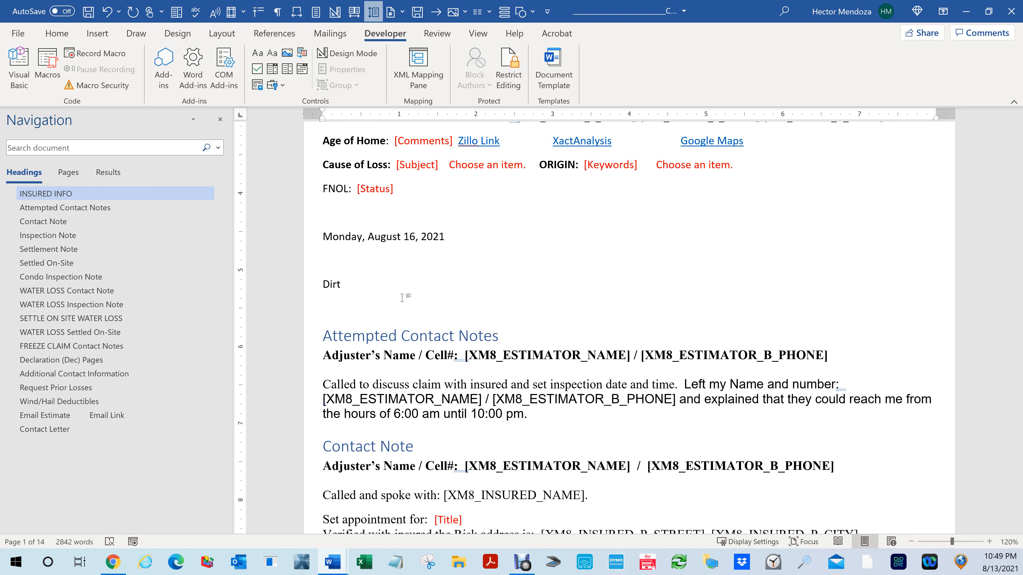
Step: Fill the Title field after "Set appointment for:" in INSURED INFO with "This is a test"
{"action": "left_click_drag", "start_coordinate": [359, 399], "coordinate": [485, 400]}
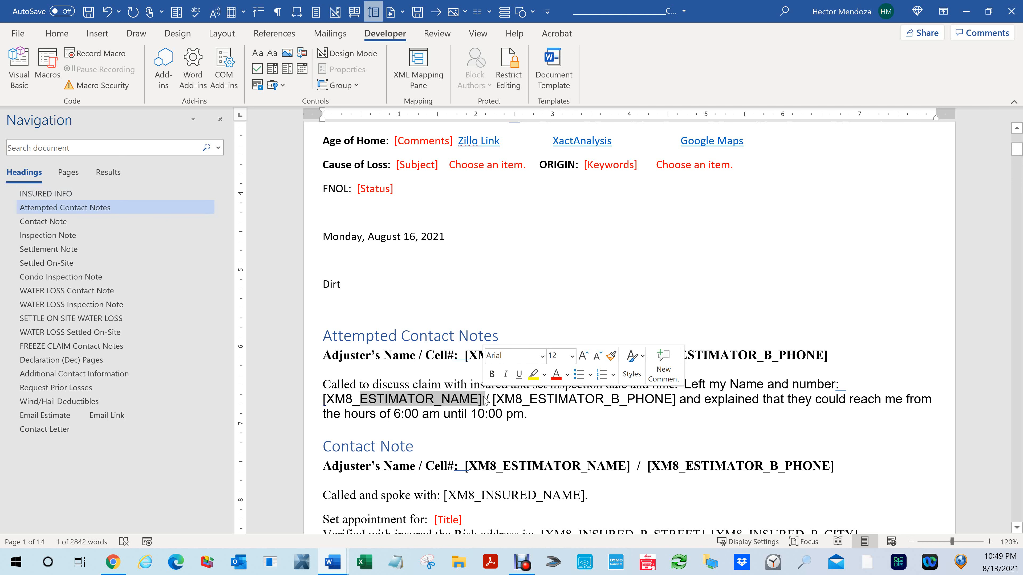
{"action": "key", "text": "ctrl+Home"}
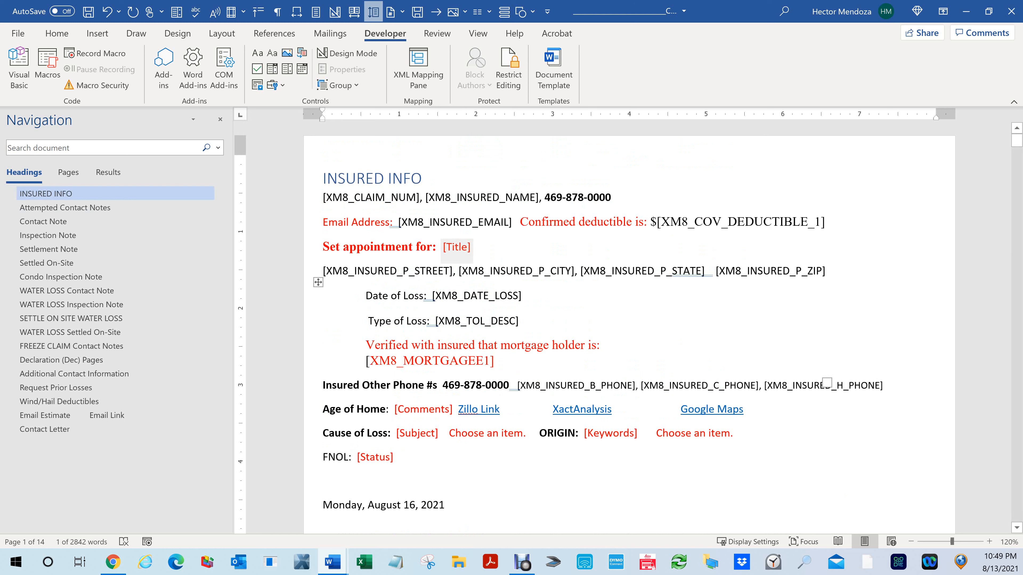
{"action": "left_click", "coordinate": [460, 250]}
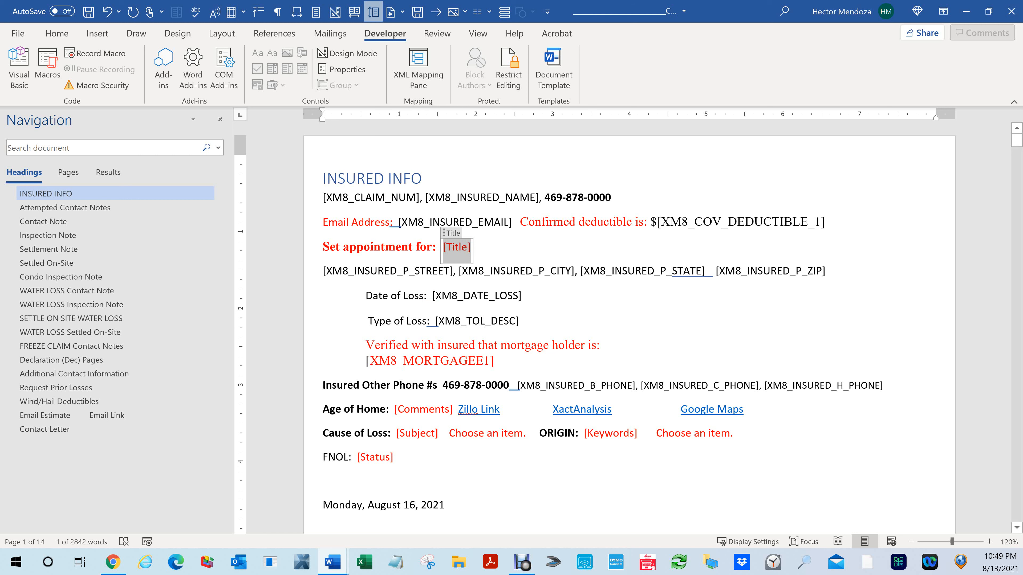
{"action": "key", "text": "Right"}
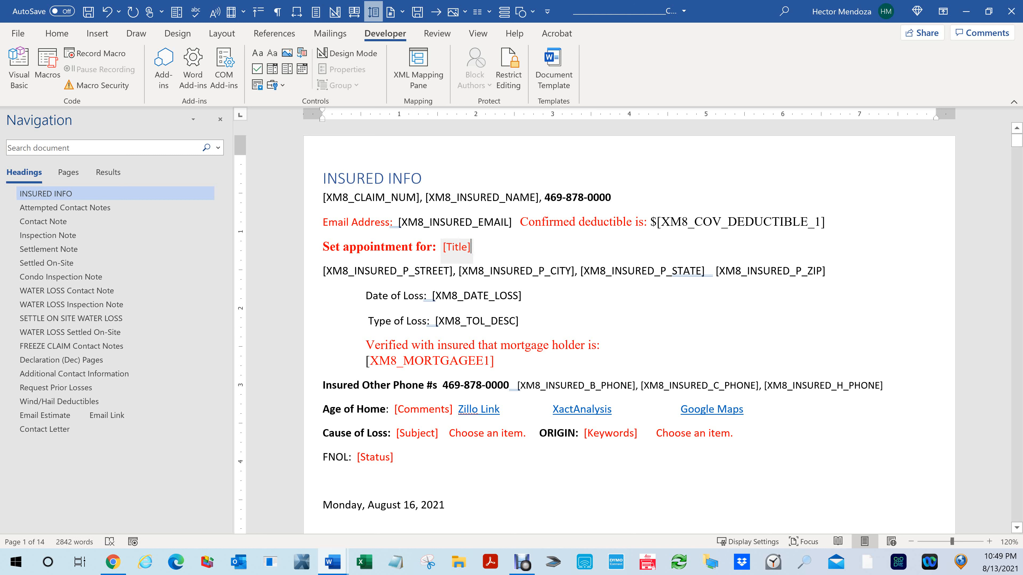
{"action": "key", "text": "Left"}
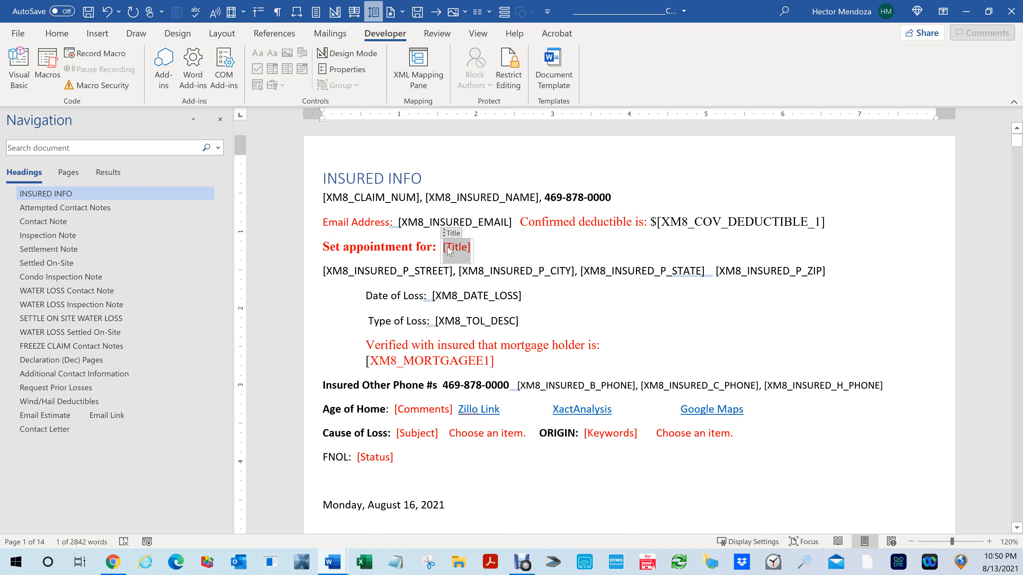
{"action": "type", "text": "This "}
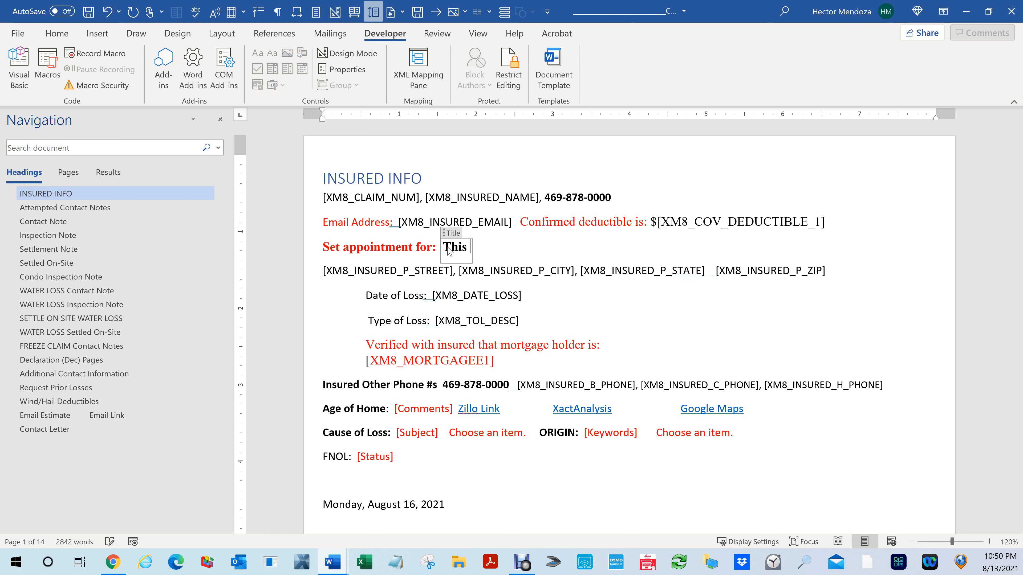
{"action": "type", "text": "is a test"}
{"action": "left_click", "coordinate": [827, 382]}
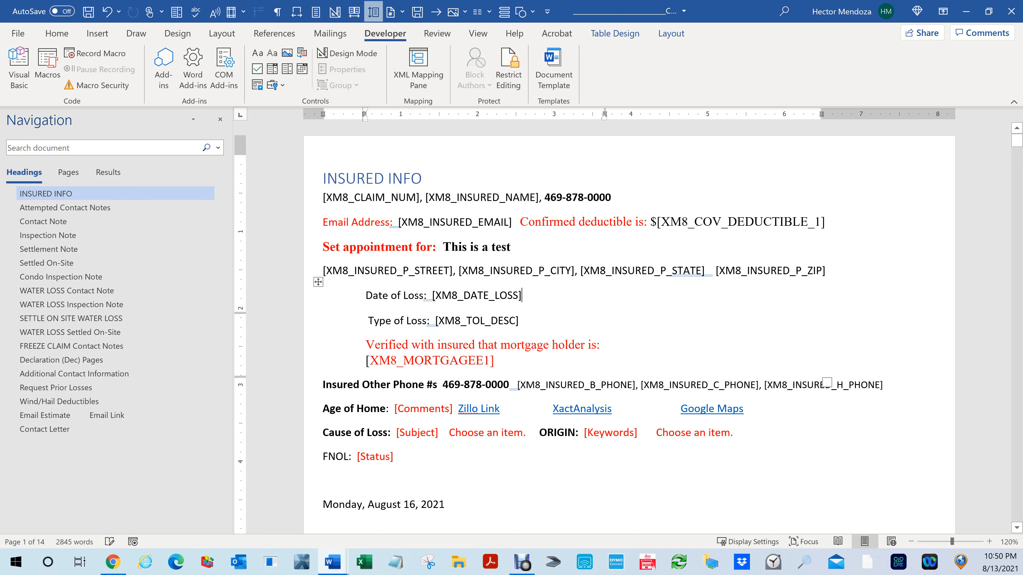
Step: Copy the whole Title content control from the "Set appointment for:" line
{"action": "left_click", "coordinate": [446, 241]}
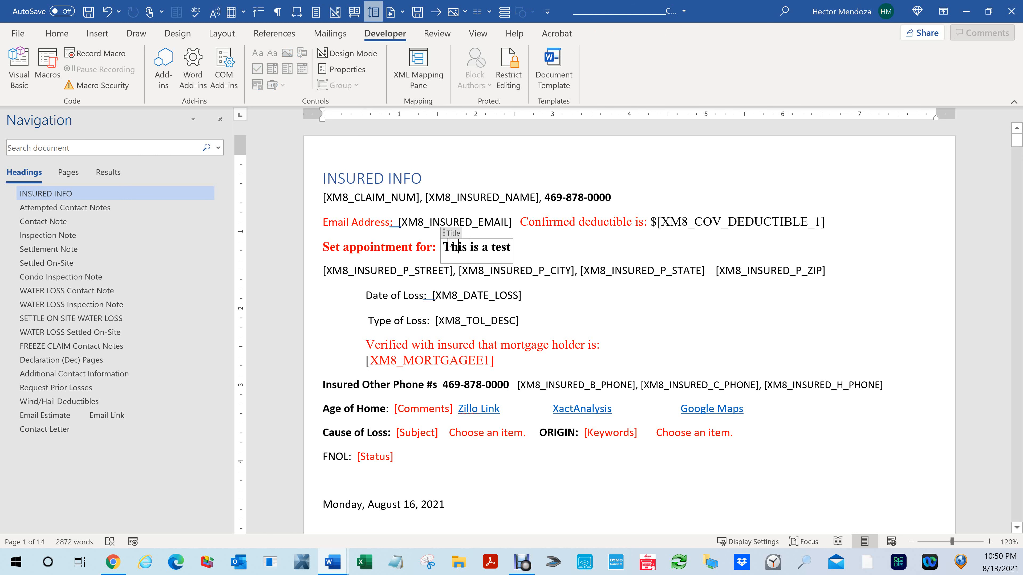
{"action": "left_click", "coordinate": [446, 236]}
{"action": "key", "text": "ctrl+c"}
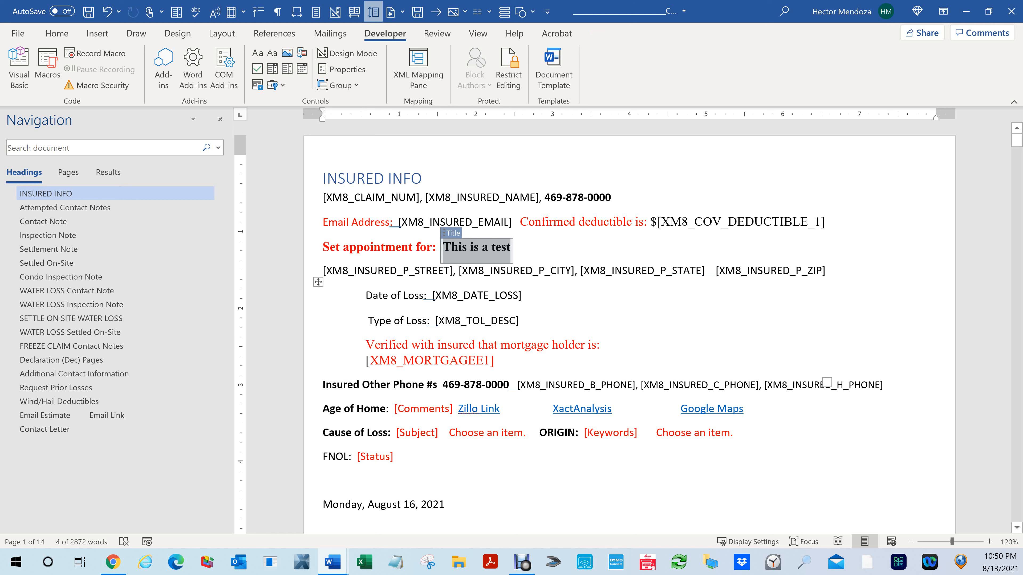
{"action": "left_click", "coordinate": [651, 324]}
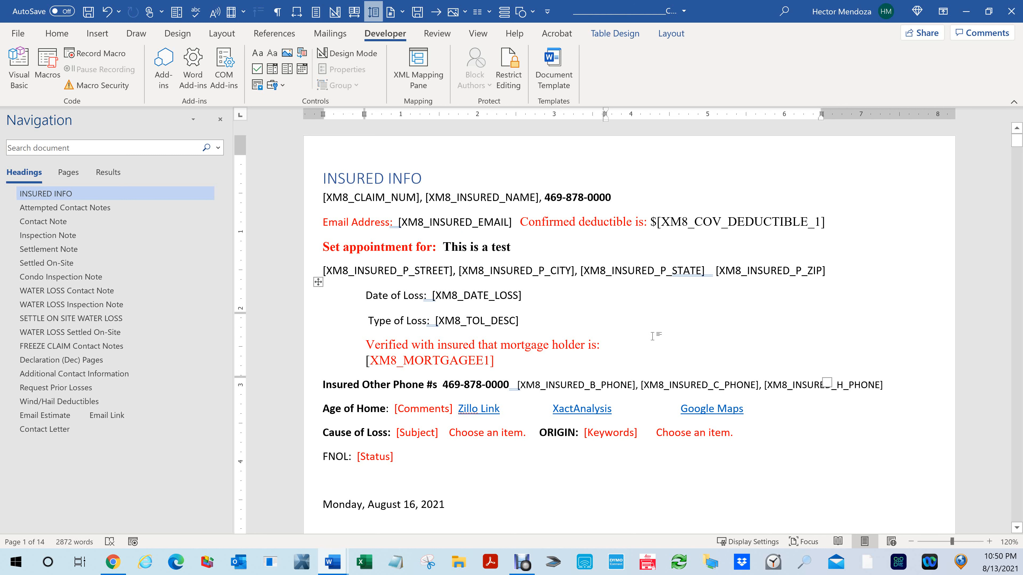
Step: Paste the copied Title content control into the cell beside "Type of Loss" and after [Status] on the FNOL line
{"action": "key", "text": "ctrl+v"}
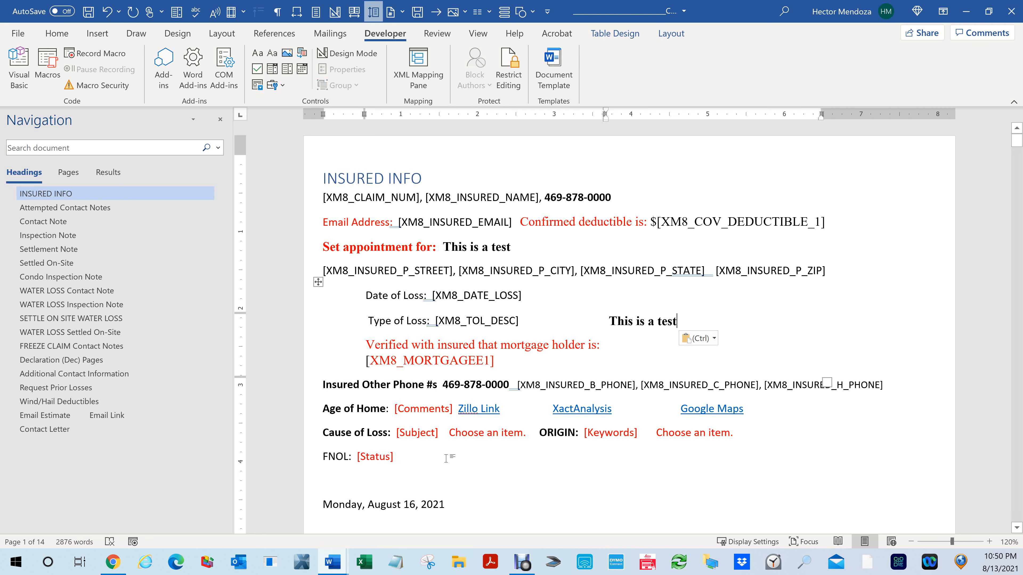
{"action": "left_click", "coordinate": [451, 461]}
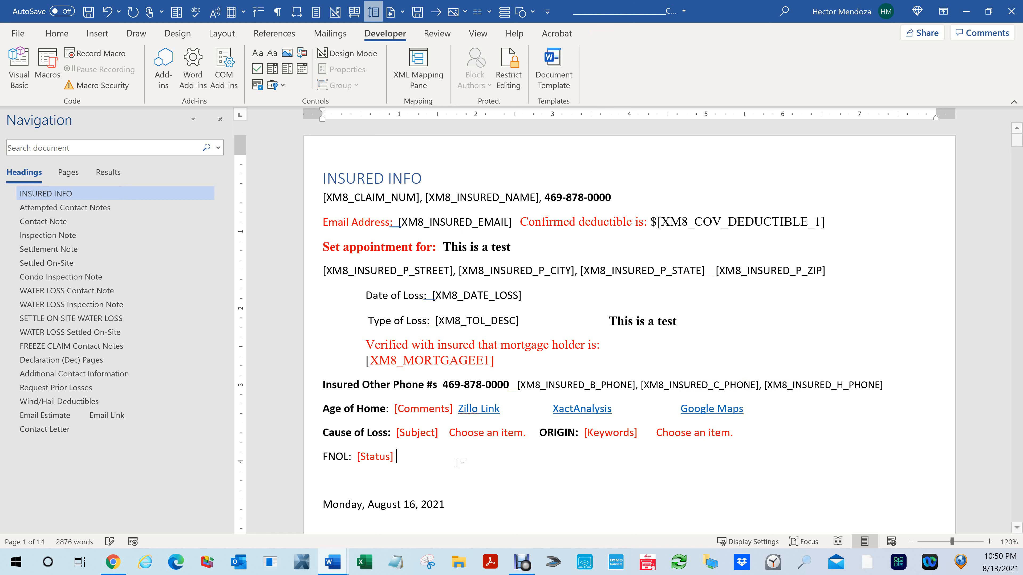
{"action": "key", "text": "ctrl+v"}
Step: Replace the text of the Title field beside "Type of Loss" with "Never mind"
{"action": "left_click", "coordinate": [640, 321]}
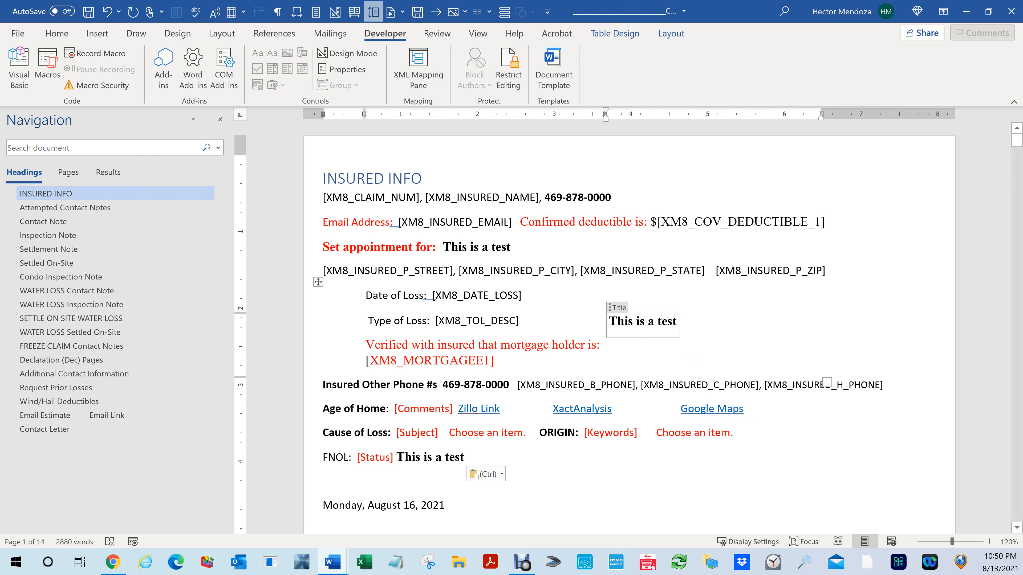
{"action": "left_click", "coordinate": [618, 308]}
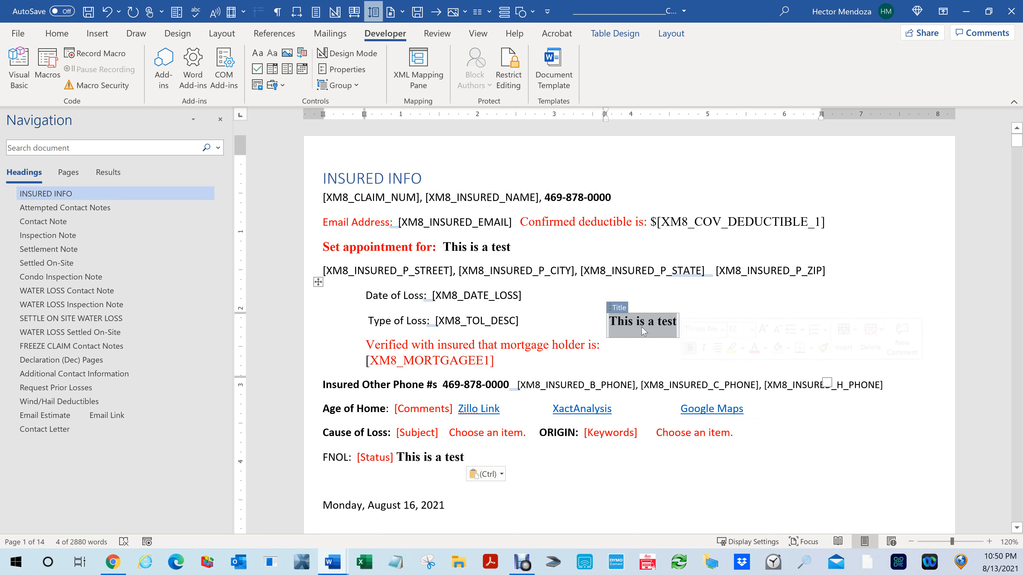
{"action": "type", "text": "Never mind"}
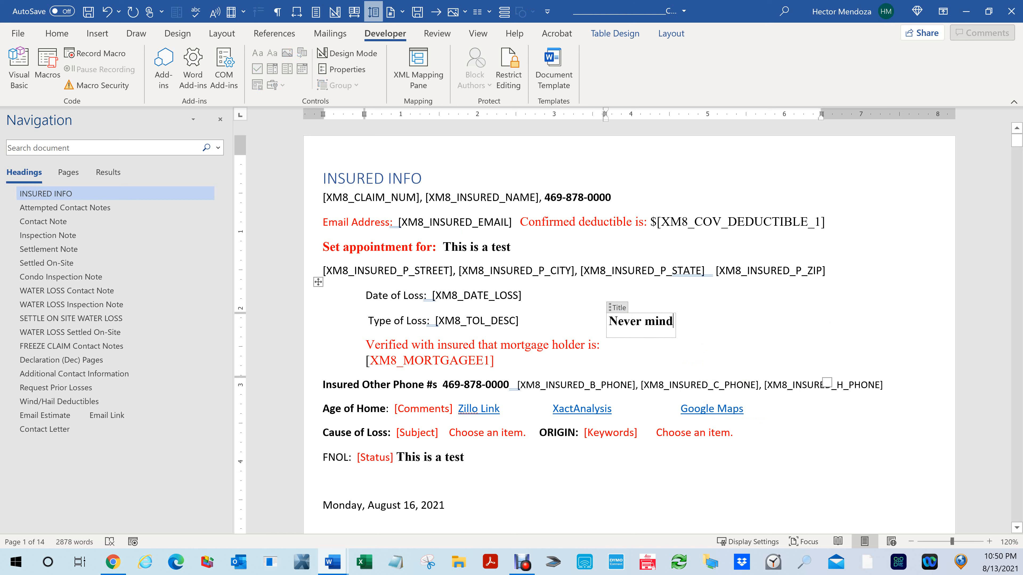
{"action": "left_click", "coordinate": [653, 400]}
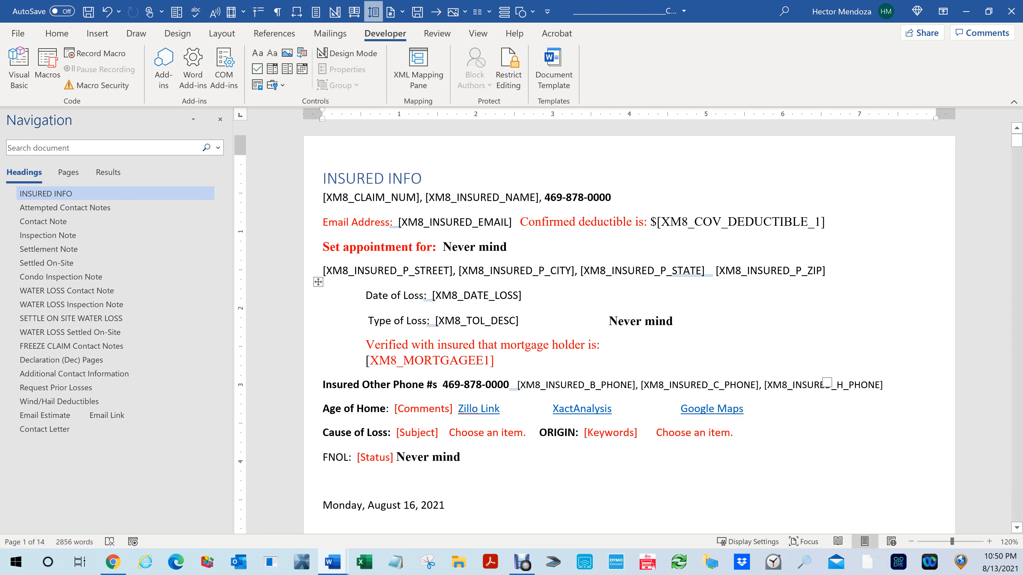
Step: Examine the linked Title fields on the "Set appointment for:", "Type of Loss" and FNOL lines for matching content
{"action": "left_click", "coordinate": [476, 246]}
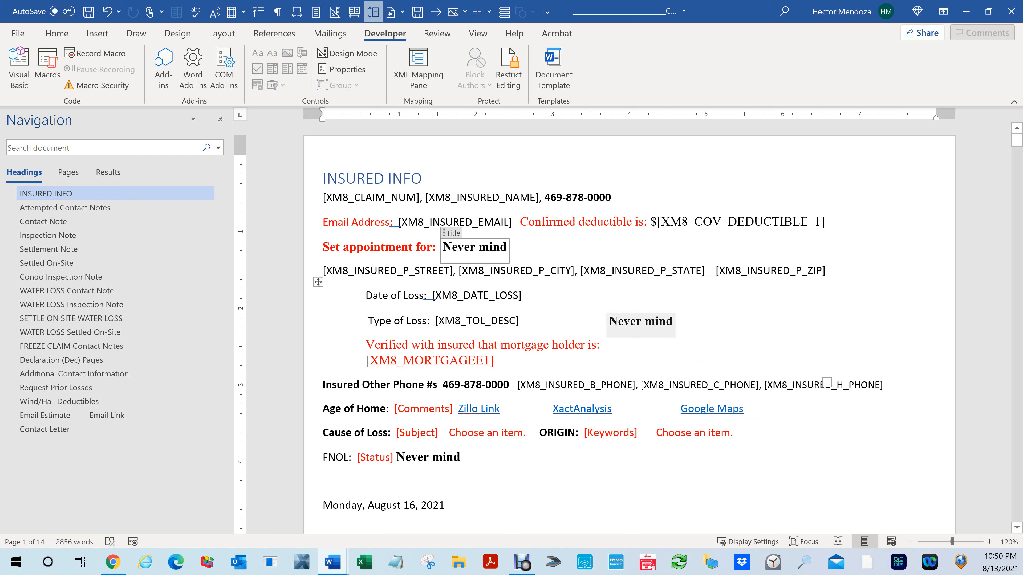
{"action": "left_click", "coordinate": [630, 322]}
{"action": "left_click", "coordinate": [443, 457]}
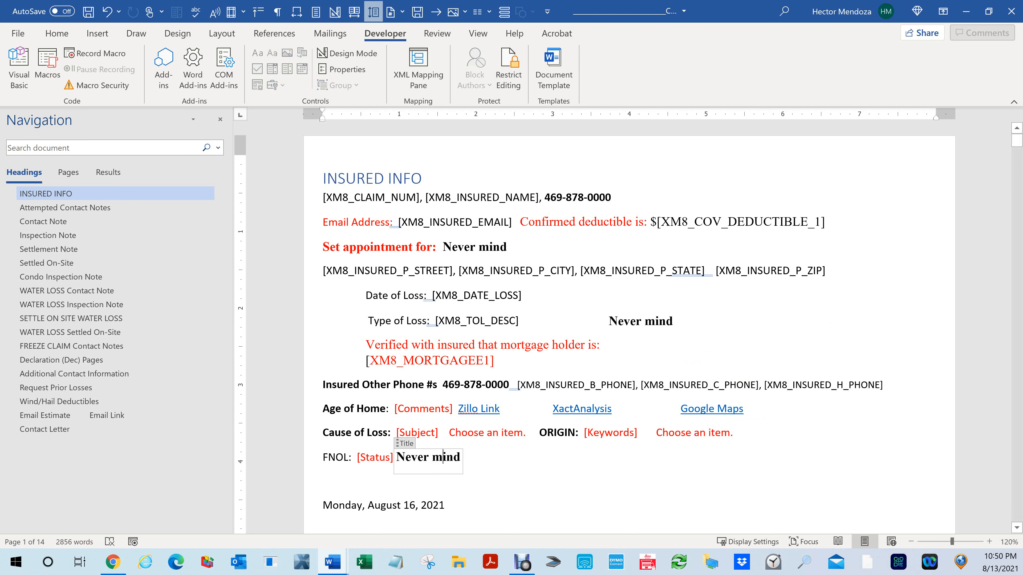
{"action": "left_click", "coordinate": [476, 246]}
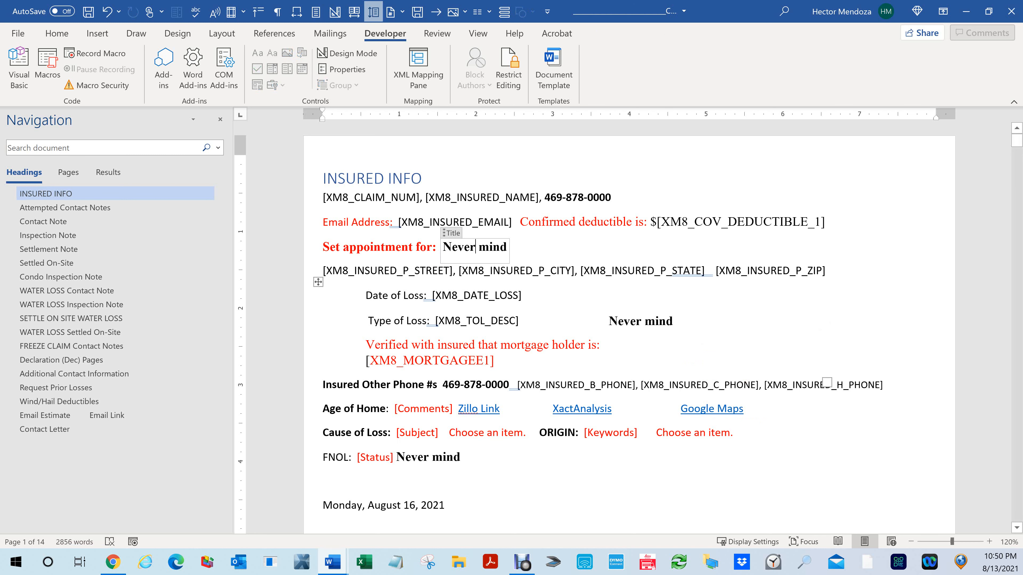
{"action": "left_click", "coordinate": [450, 235]}
{"action": "left_click", "coordinate": [451, 234]}
{"action": "left_click", "coordinate": [445, 244]}
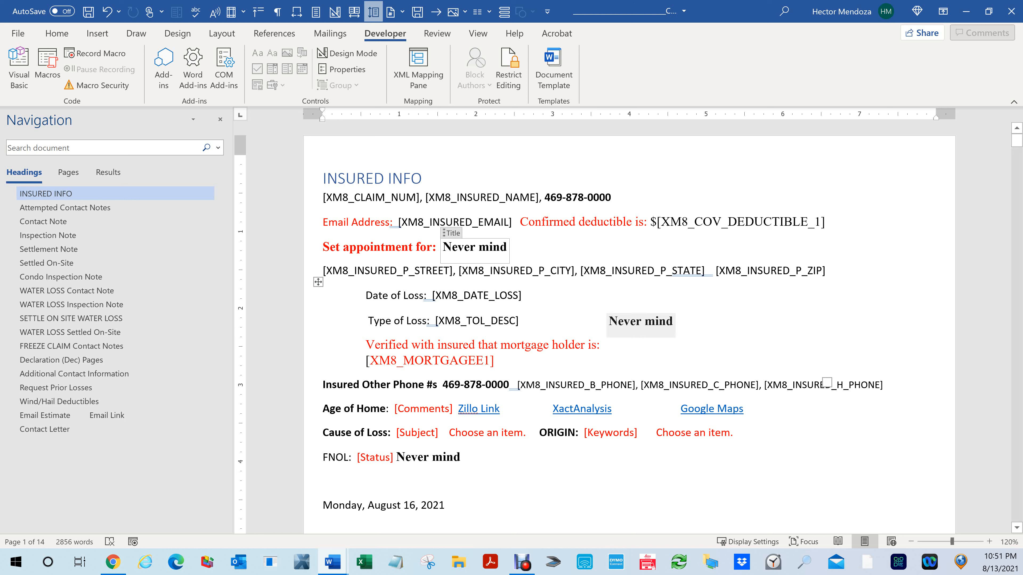
{"action": "left_click", "coordinate": [640, 322]}
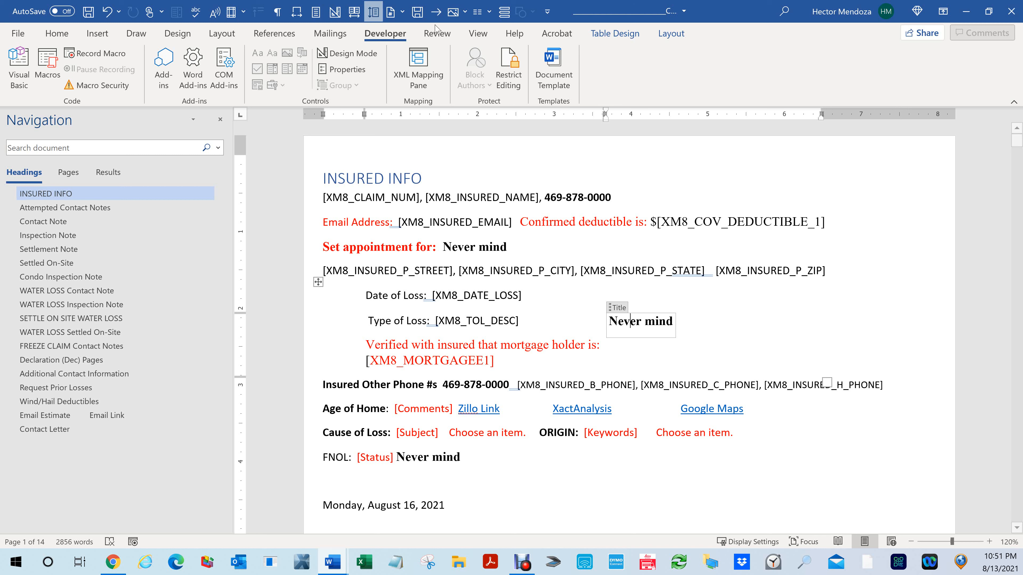
Step: Browse the Building Blocks Organizer for reusable document parts and close it without inserting anything
{"action": "left_click", "coordinate": [283, 41]}
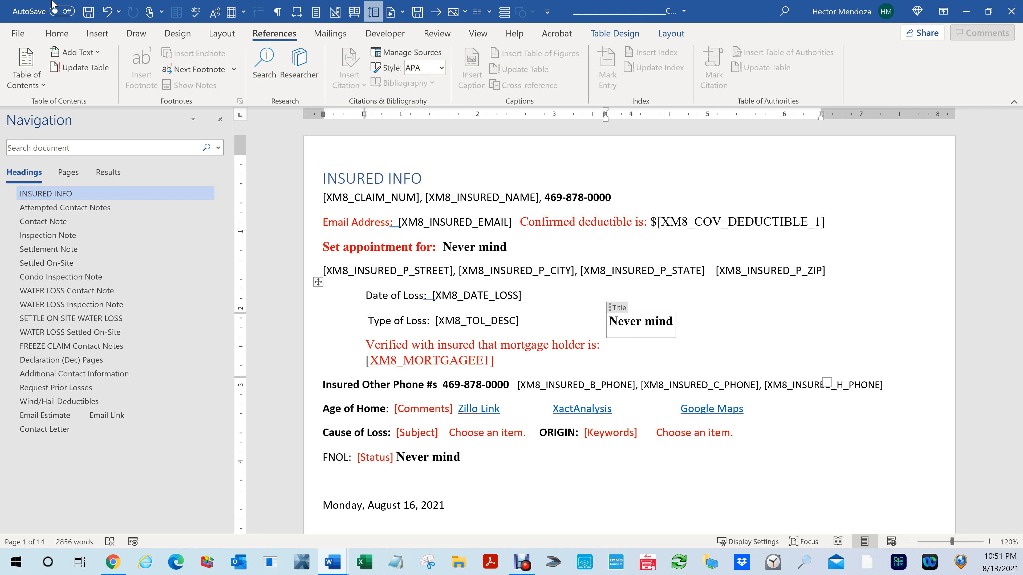
{"action": "left_click", "coordinate": [97, 34]}
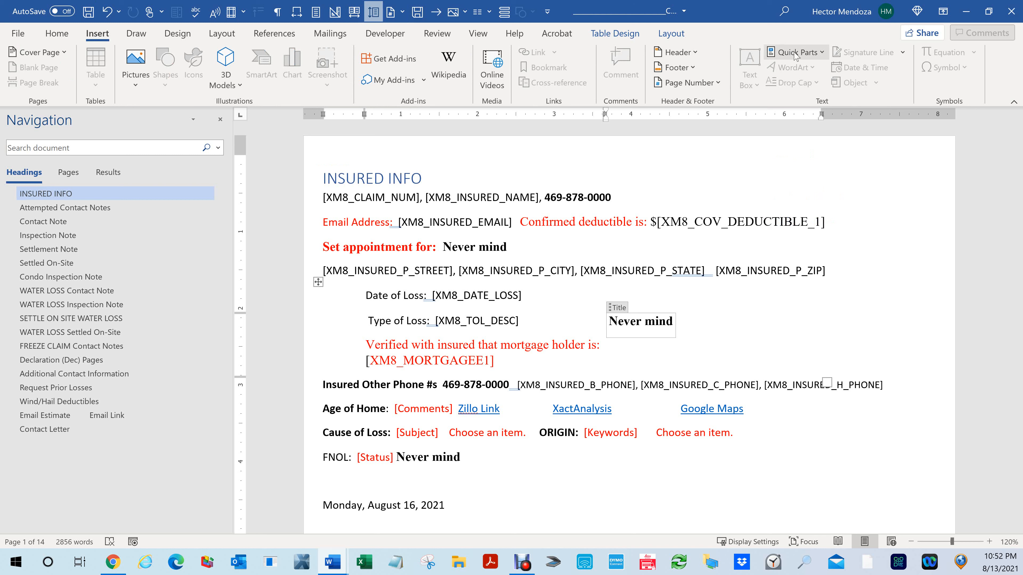
{"action": "left_click", "coordinate": [820, 57]}
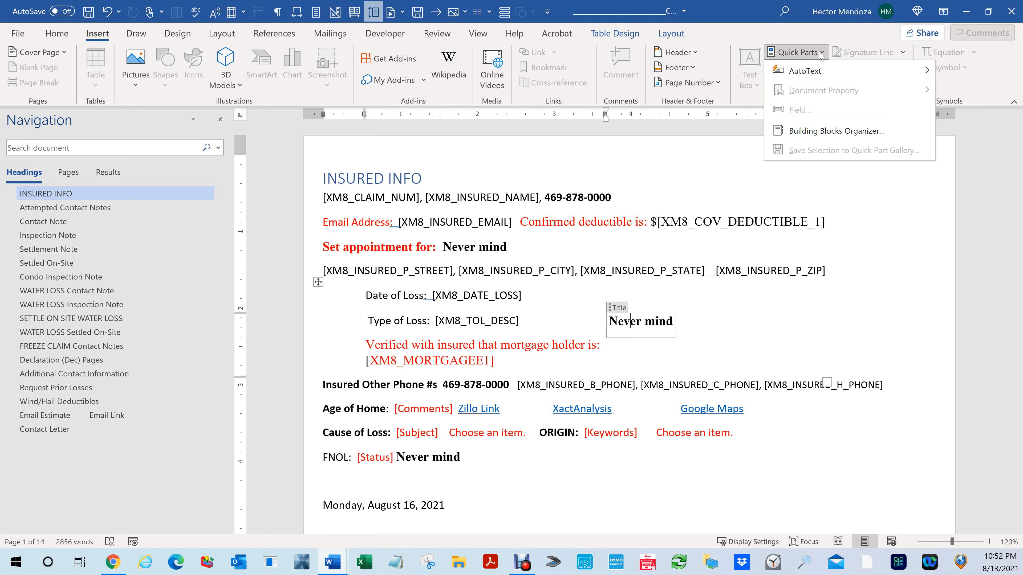
{"action": "left_click", "coordinate": [823, 131]}
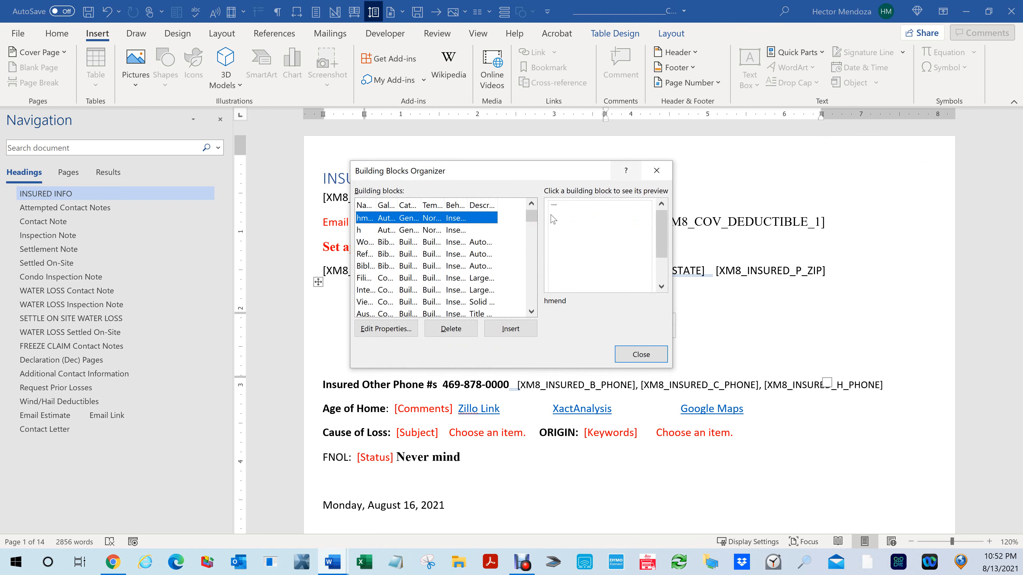
{"action": "scroll", "coordinate": [531, 292], "scroll_direction": "down", "scroll_amount": 5}
{"action": "scroll", "coordinate": [531, 292], "scroll_direction": "down", "scroll_amount": 3}
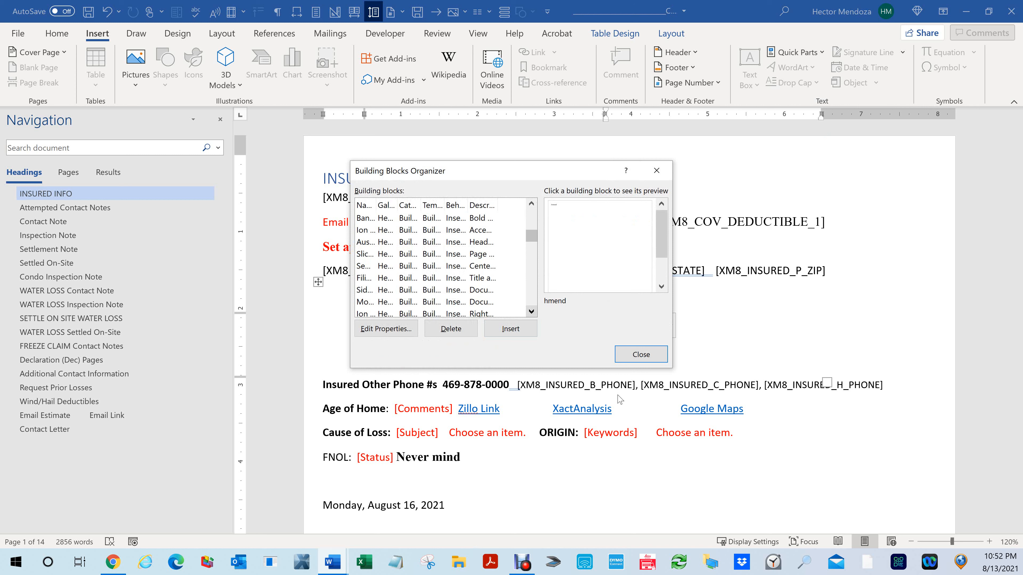
{"action": "left_click", "coordinate": [640, 354]}
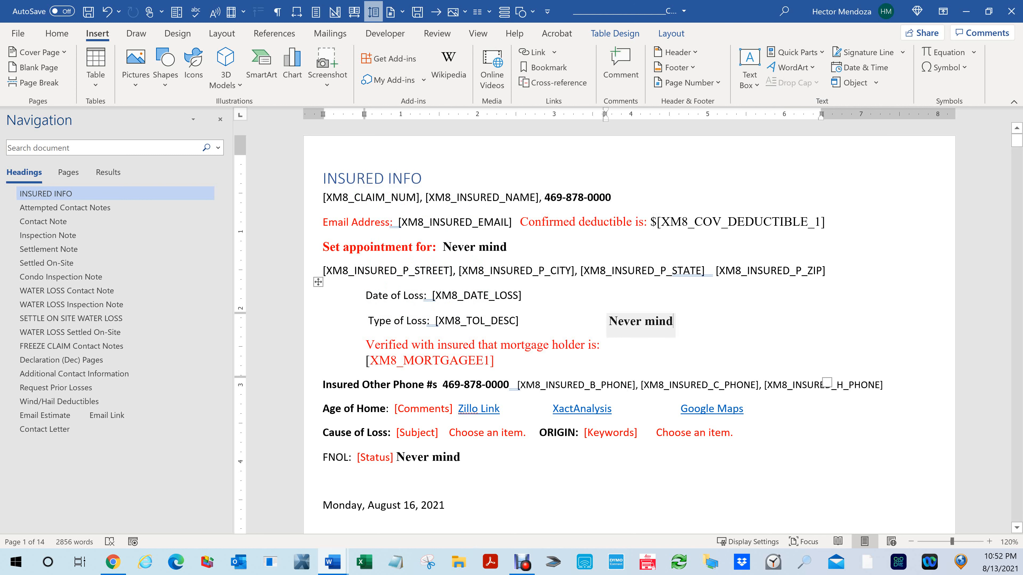
{"action": "left_click", "coordinate": [613, 313]}
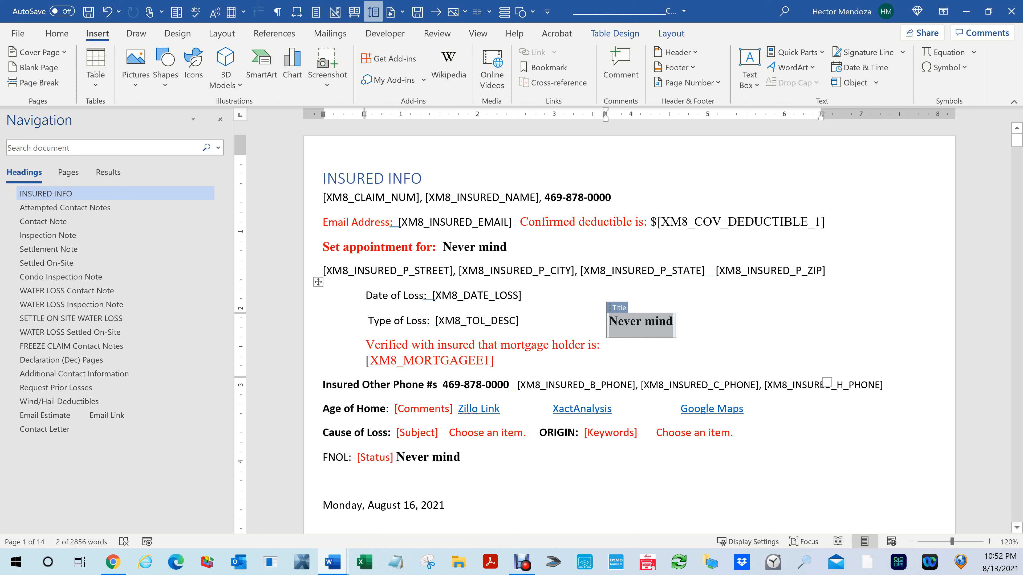
{"action": "left_click", "coordinate": [708, 320]}
{"action": "left_click", "coordinate": [616, 321]}
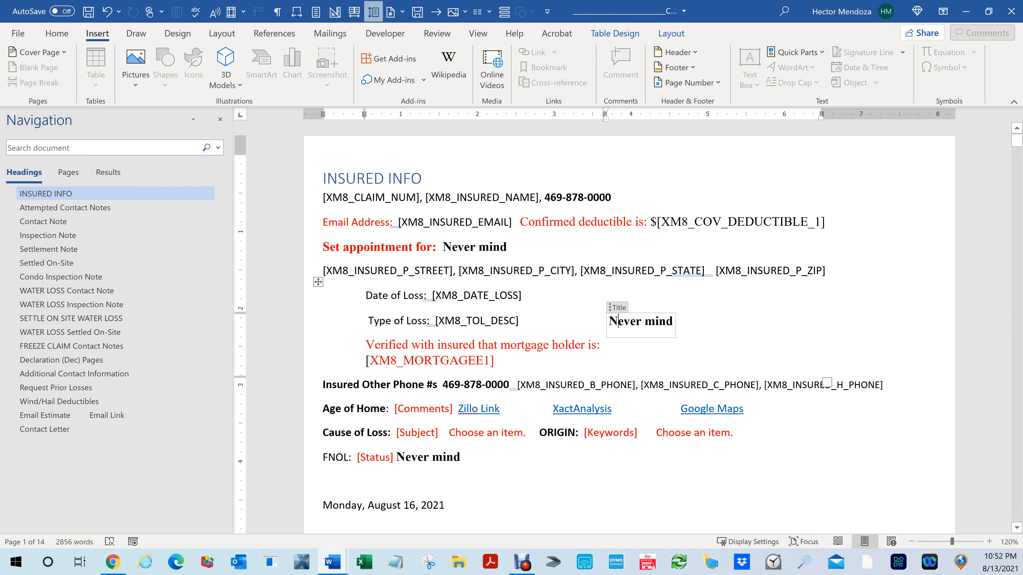
{"action": "left_click", "coordinate": [613, 310]}
{"action": "left_click", "coordinate": [715, 311]}
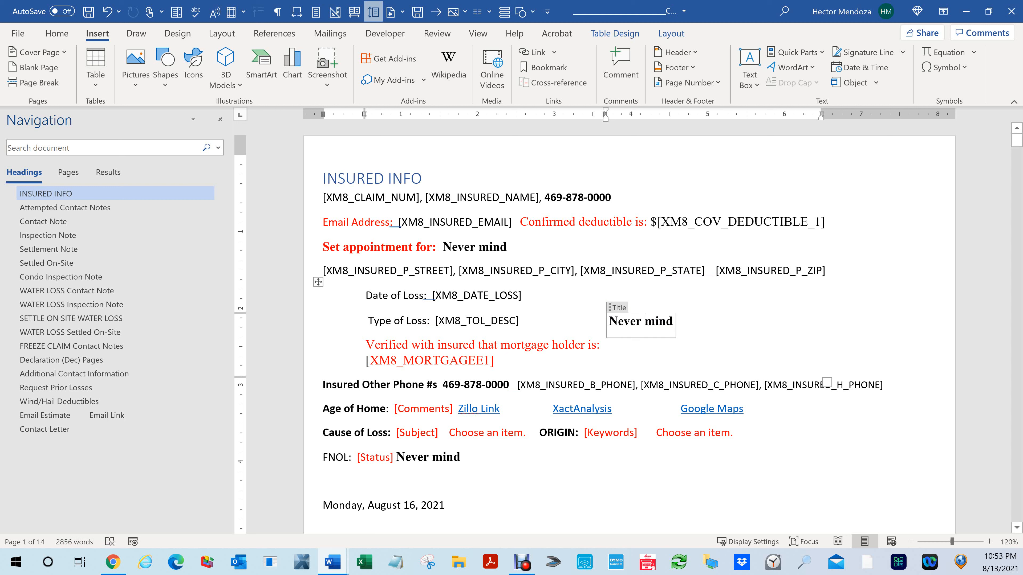
{"action": "left_click", "coordinate": [616, 310]}
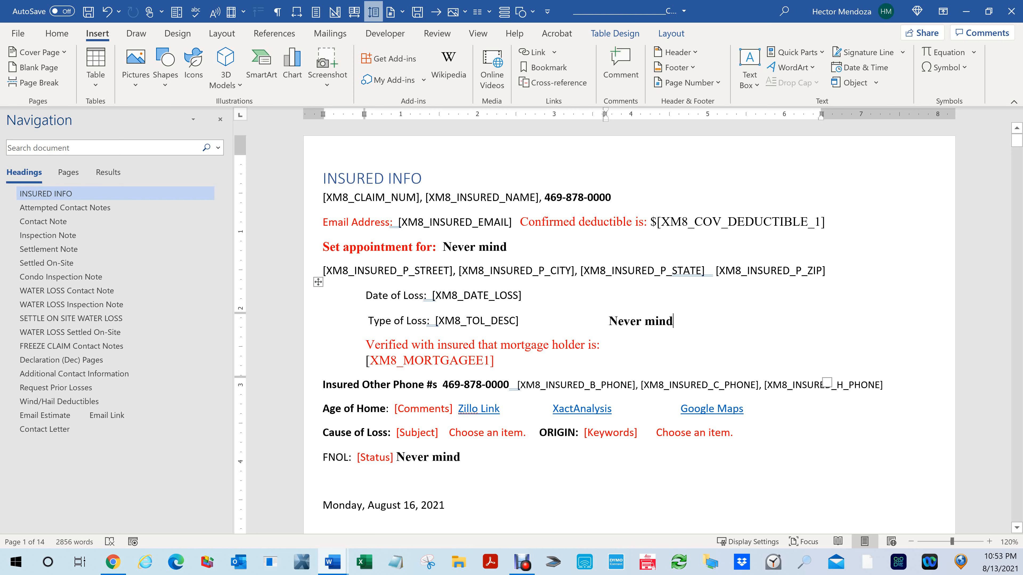
Step: Fill the Subject field on the Cause of Loss line with "This a another one"
{"action": "scroll", "coordinate": [629, 325], "scroll_direction": "down", "scroll_amount": 4}
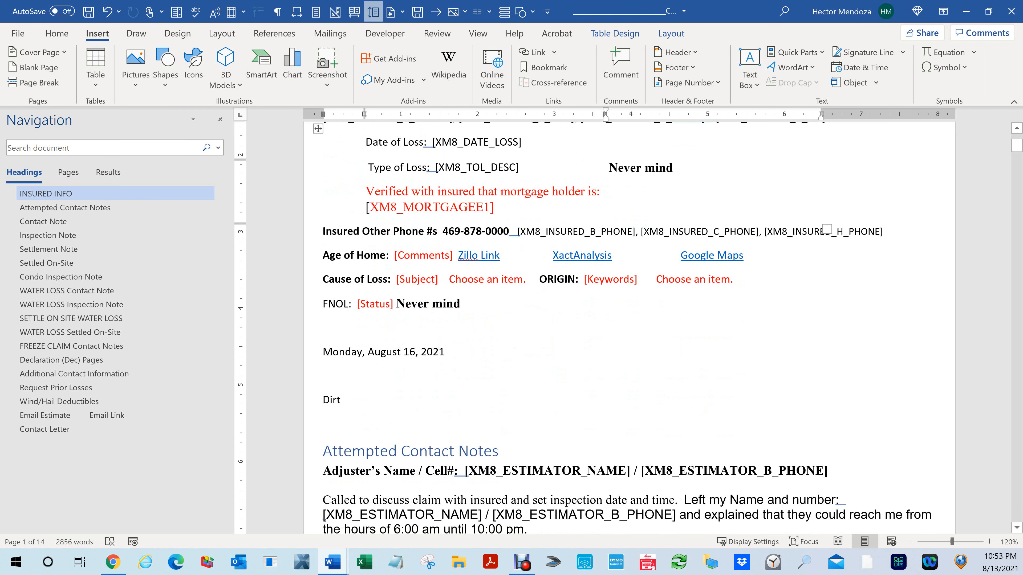
{"action": "left_click", "coordinate": [417, 279]}
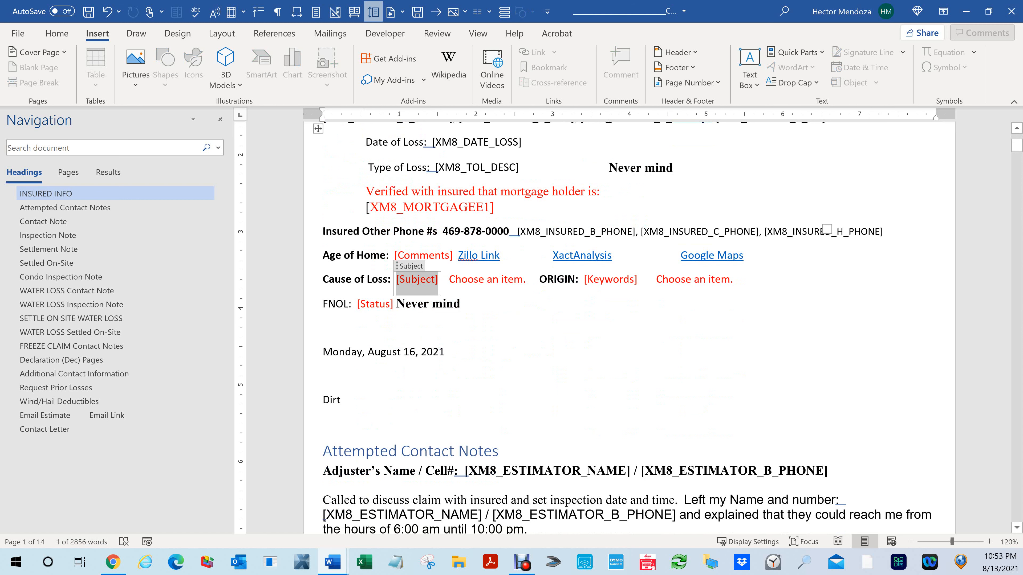
{"action": "type", "text": "This a another"}
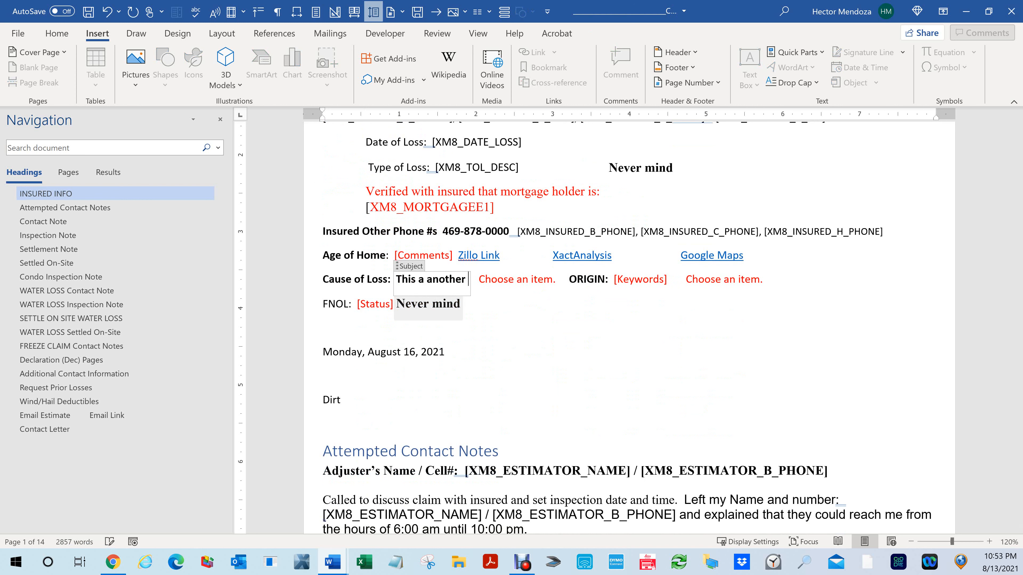
{"action": "type", "text": " one"}
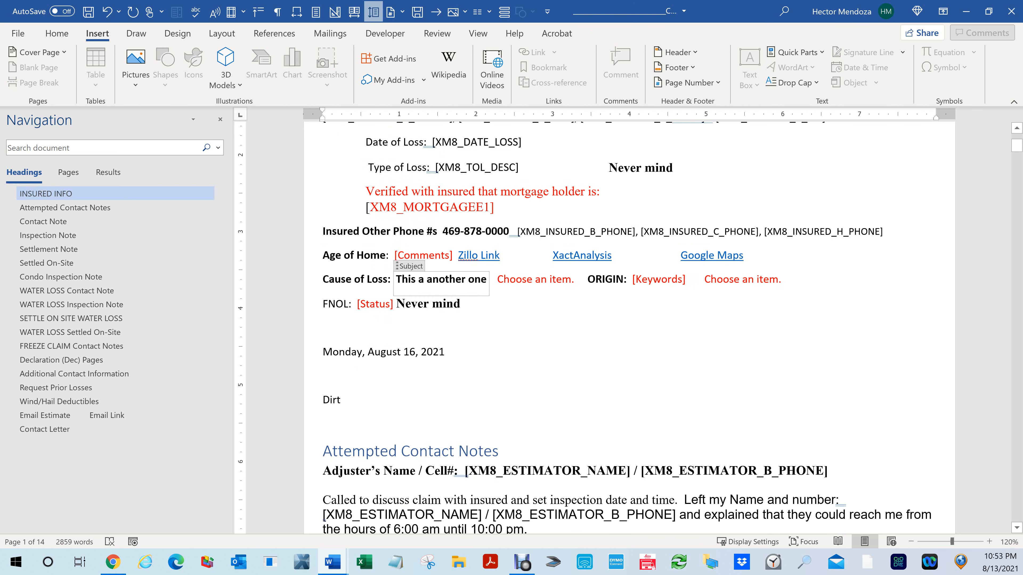
{"action": "left_click", "coordinate": [445, 353]}
{"action": "left_click", "coordinate": [449, 279]}
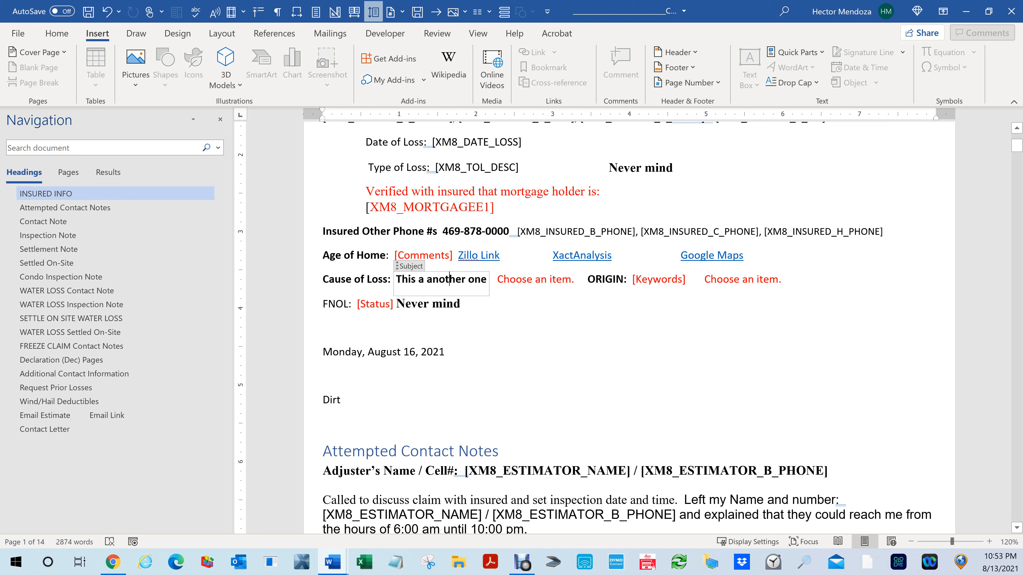
{"action": "left_click", "coordinate": [399, 270]}
{"action": "left_click", "coordinate": [475, 323]}
{"action": "left_click", "coordinate": [445, 279]}
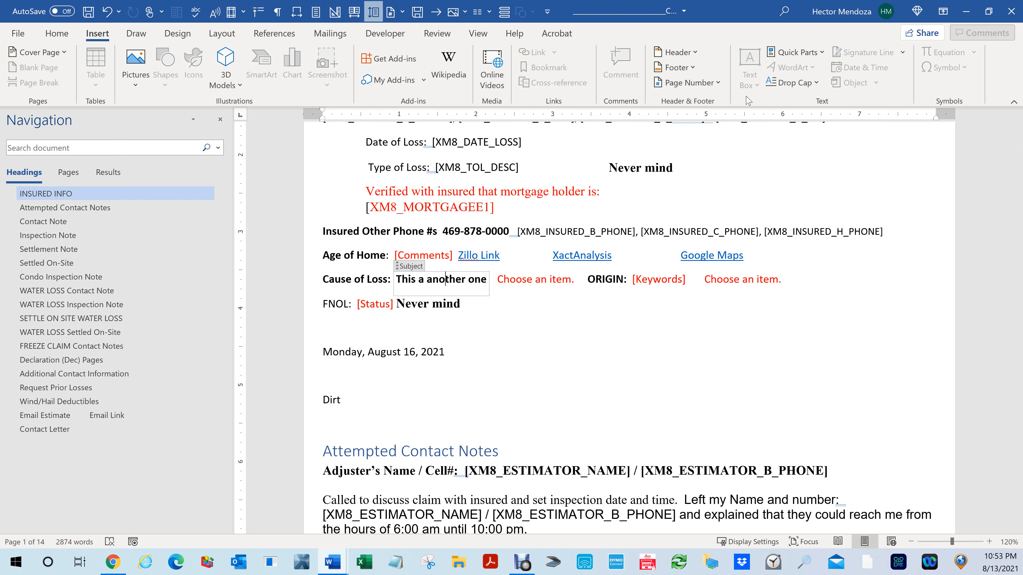
{"action": "left_click", "coordinate": [816, 83]}
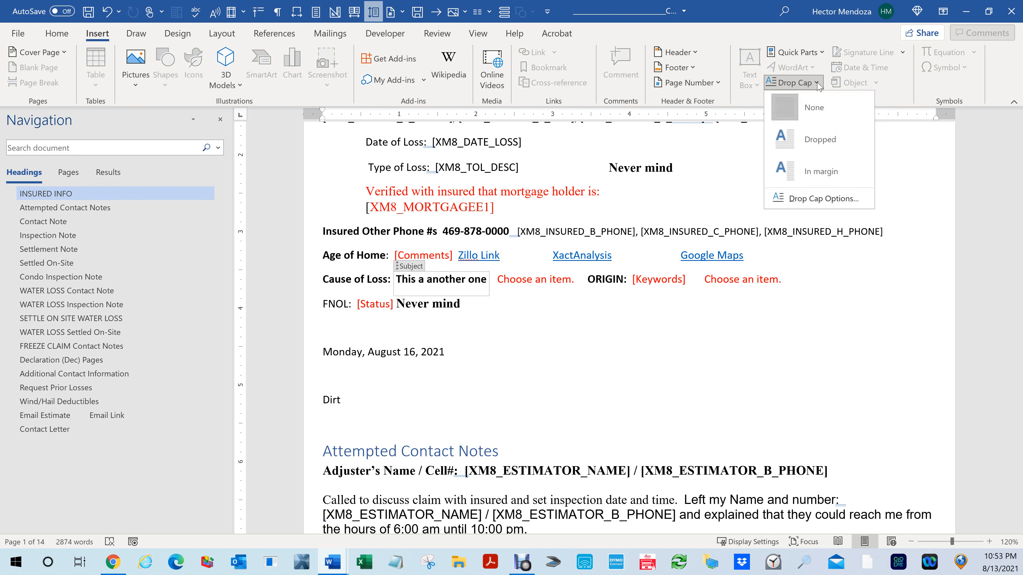
{"action": "left_click", "coordinate": [696, 404]}
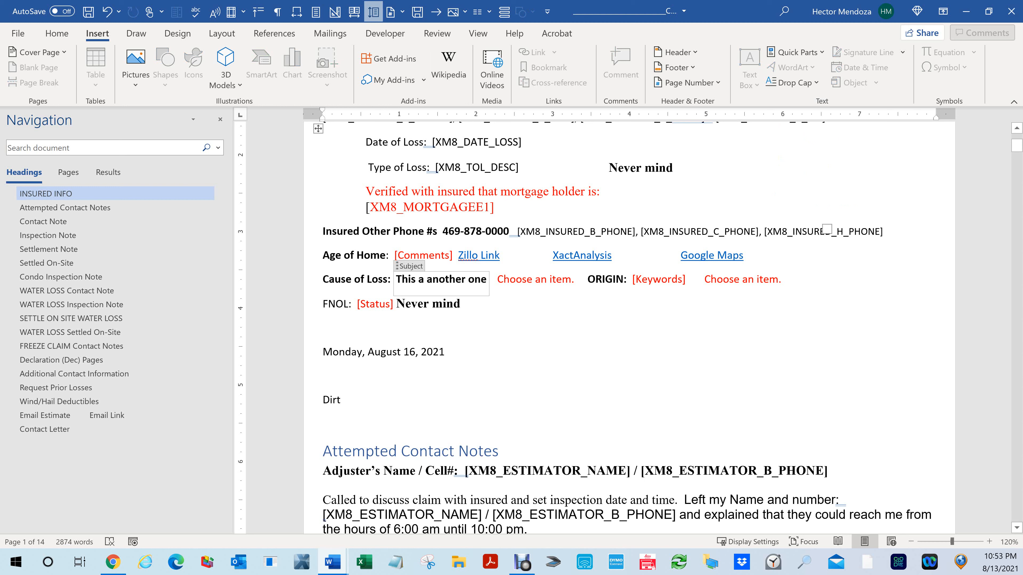
Step: Compare the Subject content control on the Cause of Loss line with the date picker and the Status field
{"action": "left_click", "coordinate": [408, 267]}
{"action": "key", "text": "Left"}
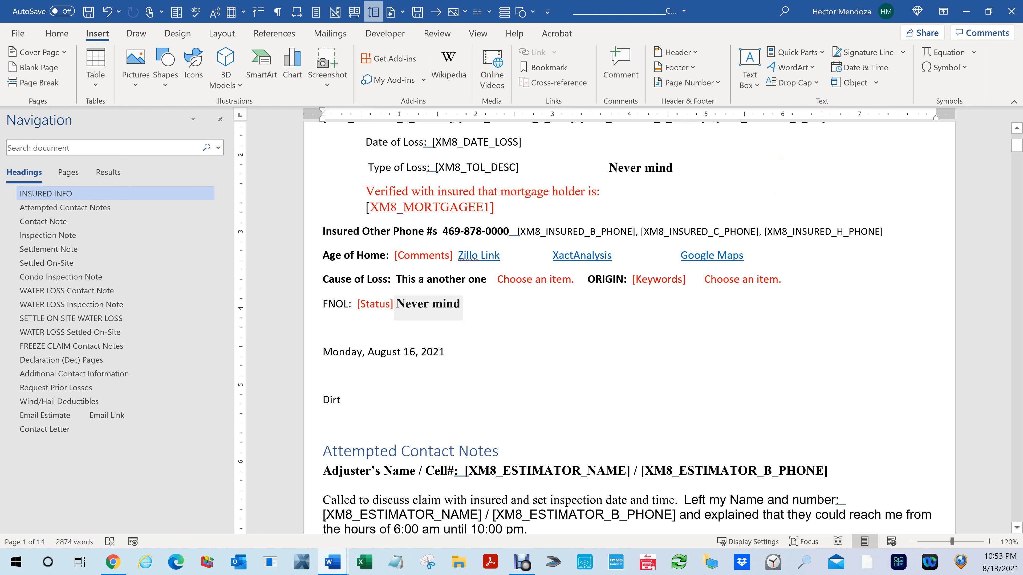
{"action": "left_click", "coordinate": [382, 353]}
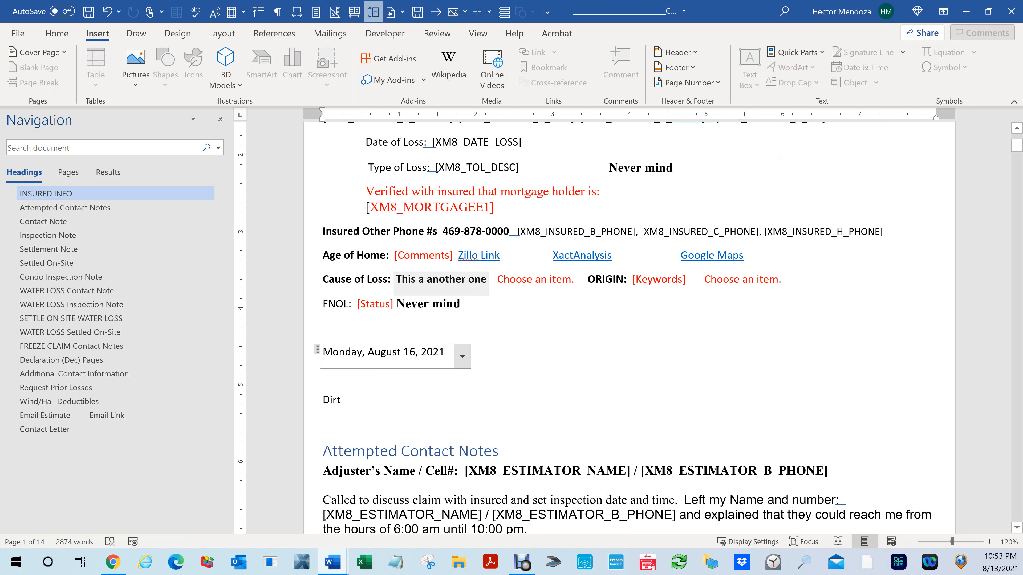
{"action": "left_click", "coordinate": [416, 280]}
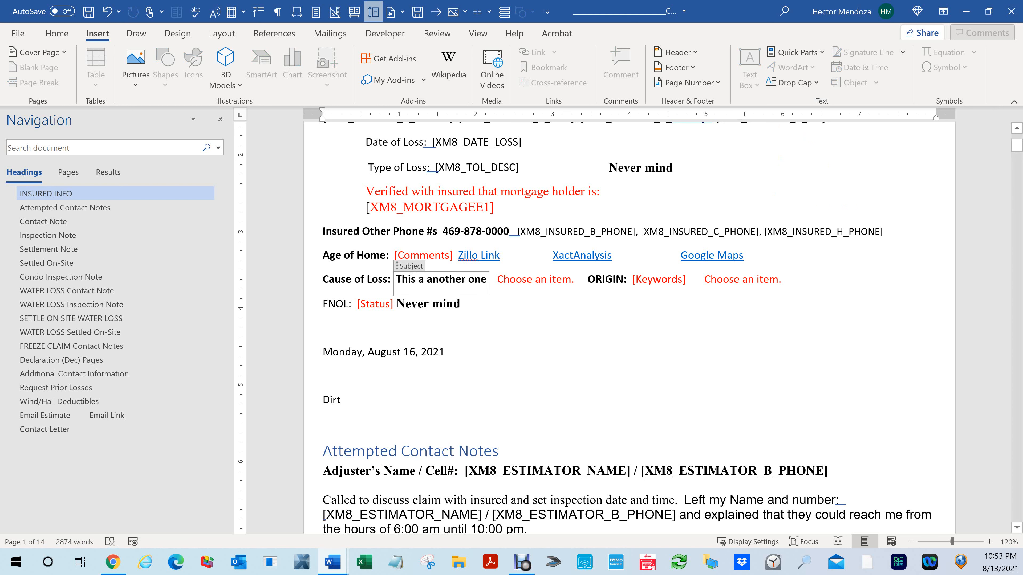
{"action": "scroll", "coordinate": [628, 328], "scroll_direction": "up", "scroll_amount": 4}
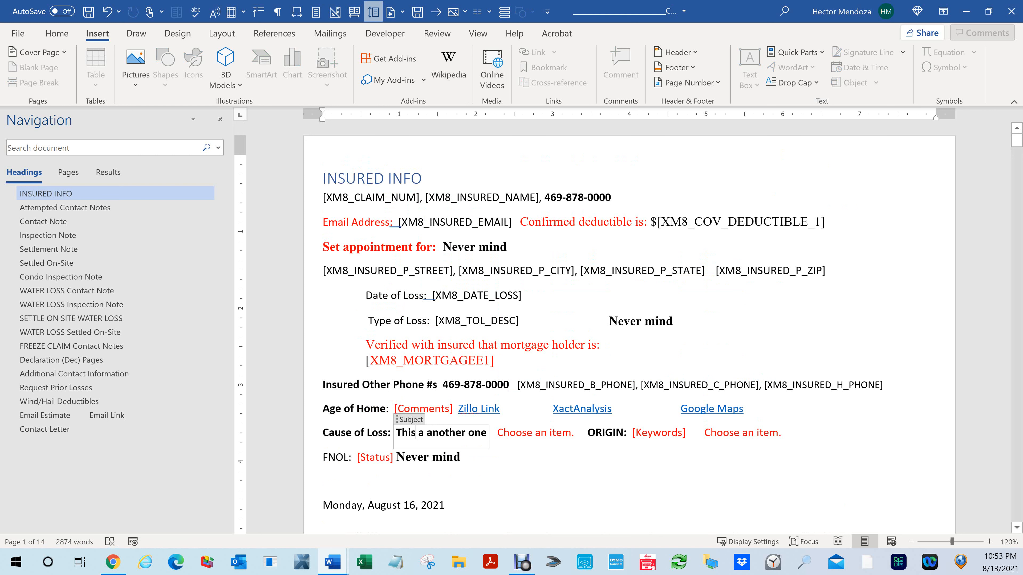
{"action": "scroll", "coordinate": [827, 229], "scroll_direction": "down", "scroll_amount": 4}
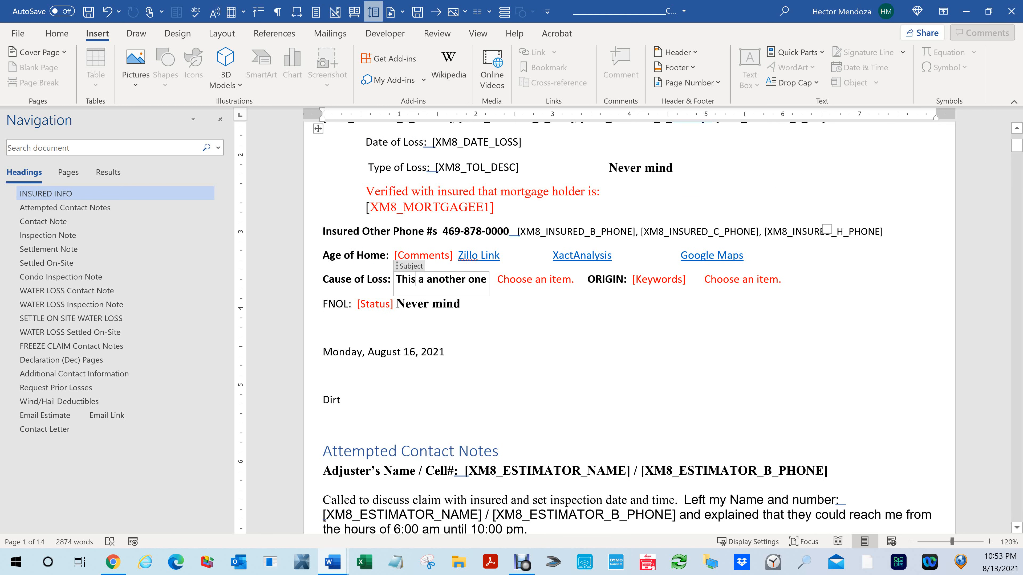
{"action": "left_click", "coordinate": [374, 311]}
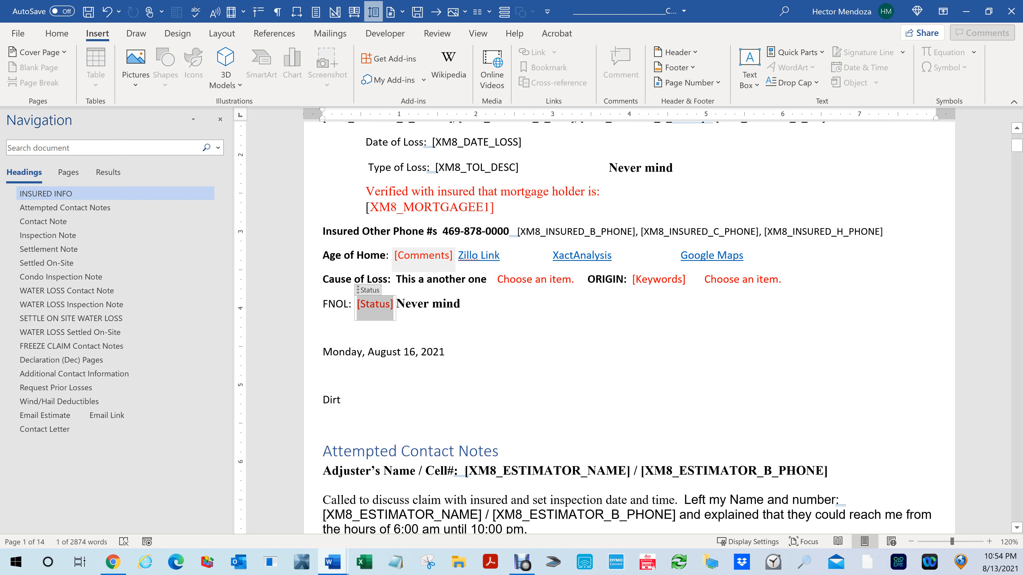
Step: Fill the Comments field on the Age of Home line with "One year old"
{"action": "left_click", "coordinate": [429, 264]}
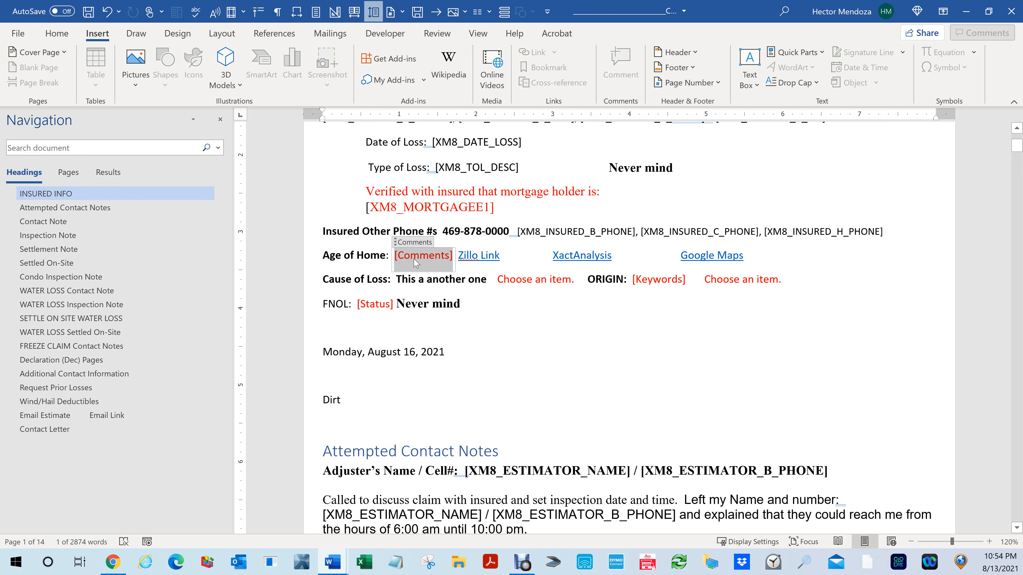
{"action": "type", "text": "one"}
{"action": "key", "text": "BackSpace"}
{"action": "key", "text": "BackSpace"}
{"action": "key", "text": "BackSpace"}
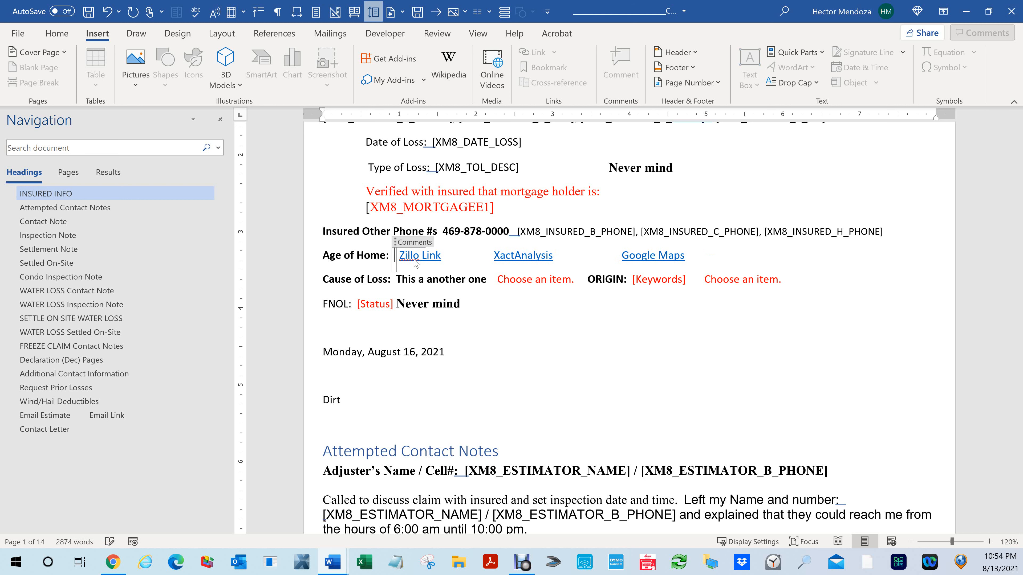
{"action": "type", "text": "One"}
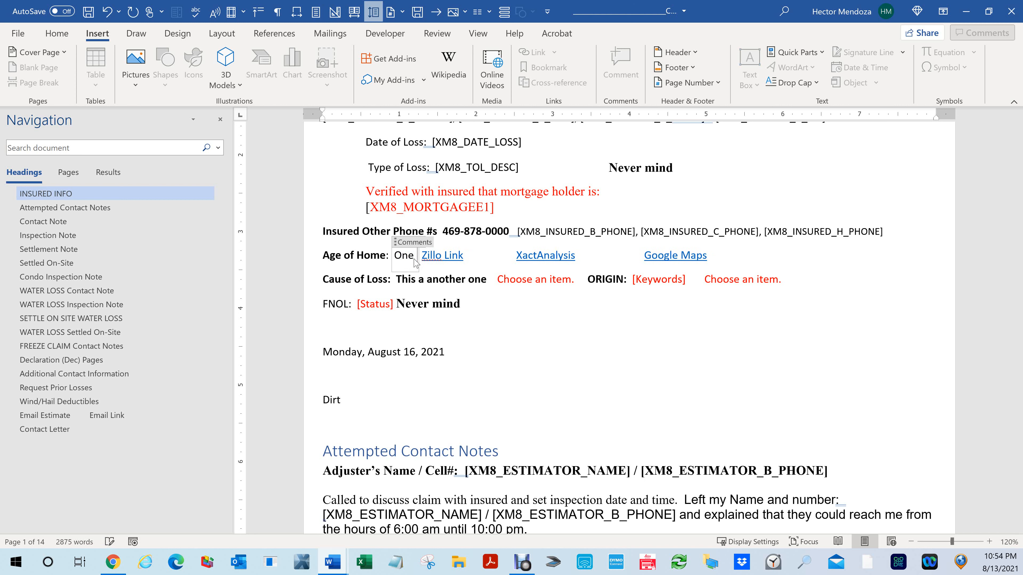
{"action": "type", "text": " year old"}
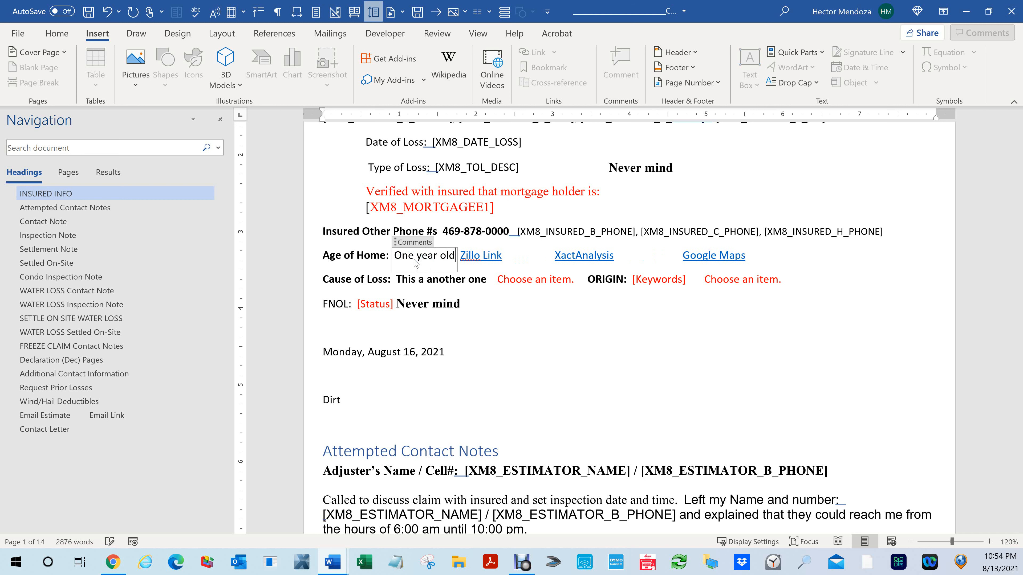
{"action": "left_click", "coordinate": [518, 343]}
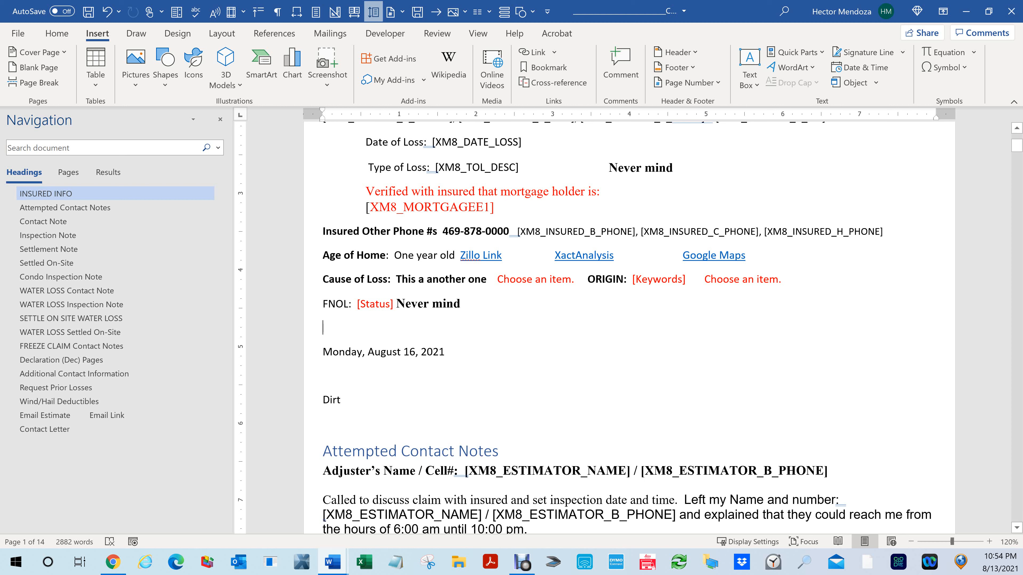
Step: Examine the drop-down controls and the linked Keywords and Status fields in the Inspection Note section for repeated entries
{"action": "scroll", "coordinate": [620, 328], "scroll_direction": "down", "scroll_amount": 2}
{"action": "scroll", "coordinate": [628, 328], "scroll_direction": "down", "scroll_amount": 10}
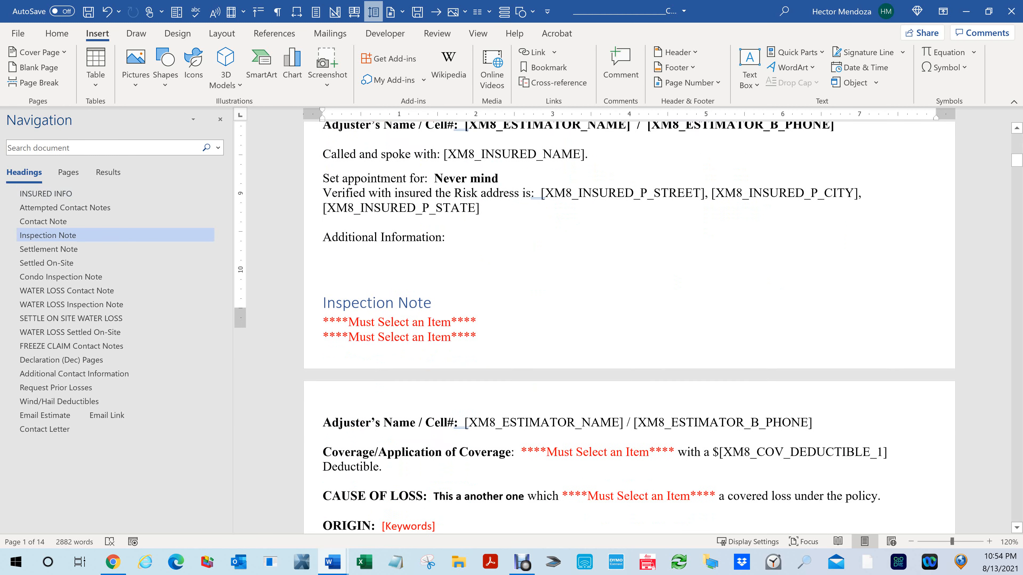
{"action": "scroll", "coordinate": [483, 247], "scroll_direction": "down", "scroll_amount": 1}
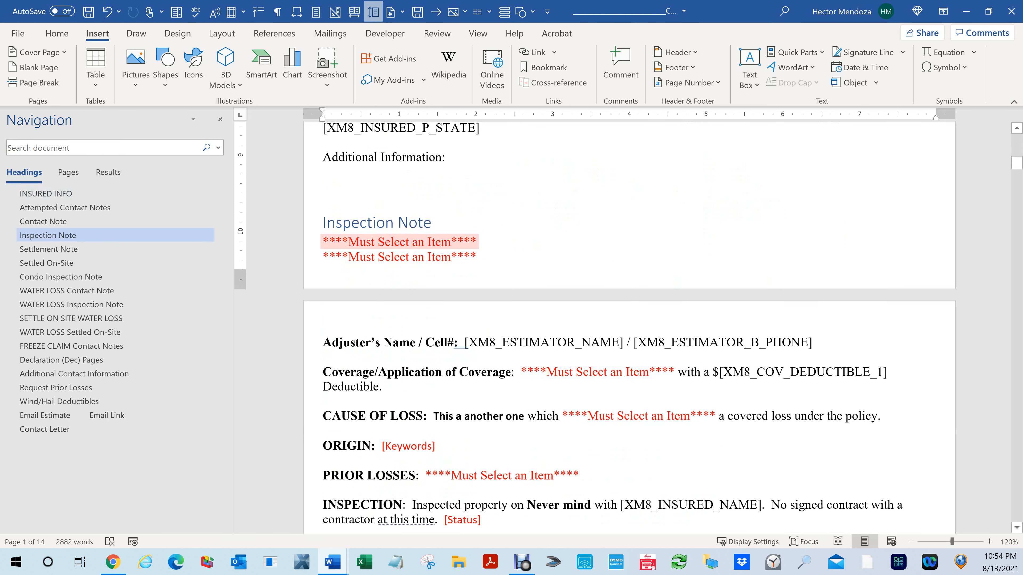
{"action": "left_click", "coordinate": [441, 242]}
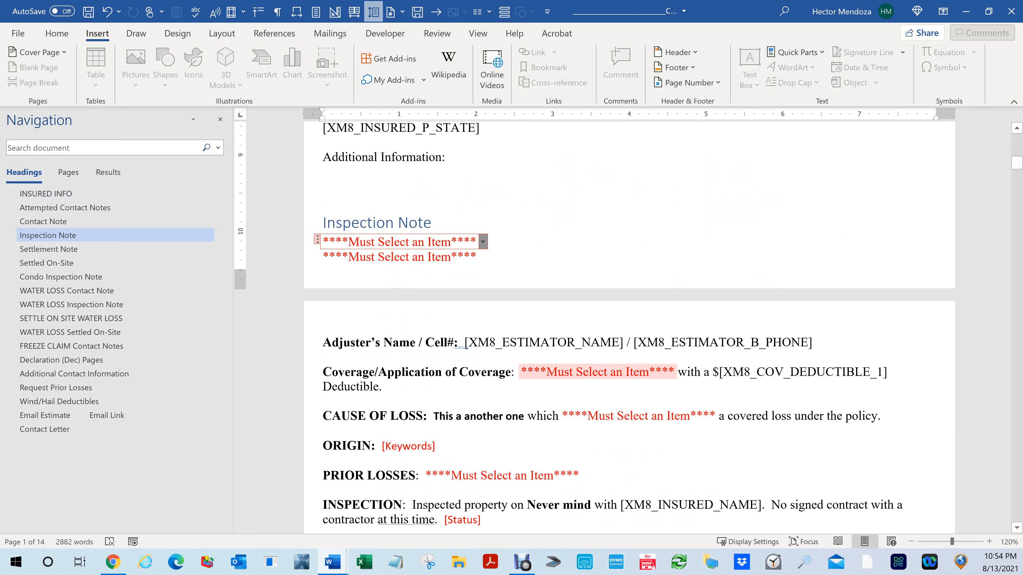
{"action": "scroll", "coordinate": [628, 329], "scroll_direction": "down", "scroll_amount": 3}
{"action": "scroll", "coordinate": [483, 254], "scroll_direction": "down", "scroll_amount": 2}
{"action": "left_click", "coordinate": [408, 254]}
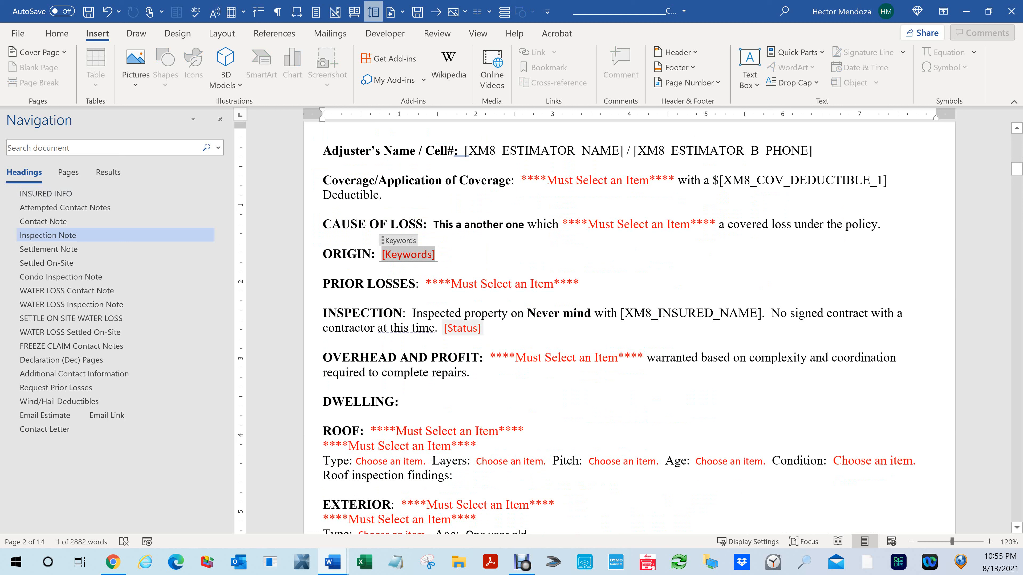
{"action": "left_click", "coordinate": [462, 329]}
{"action": "left_click", "coordinate": [422, 256]}
{"action": "scroll", "coordinate": [576, 308], "scroll_direction": "up", "scroll_amount": 15}
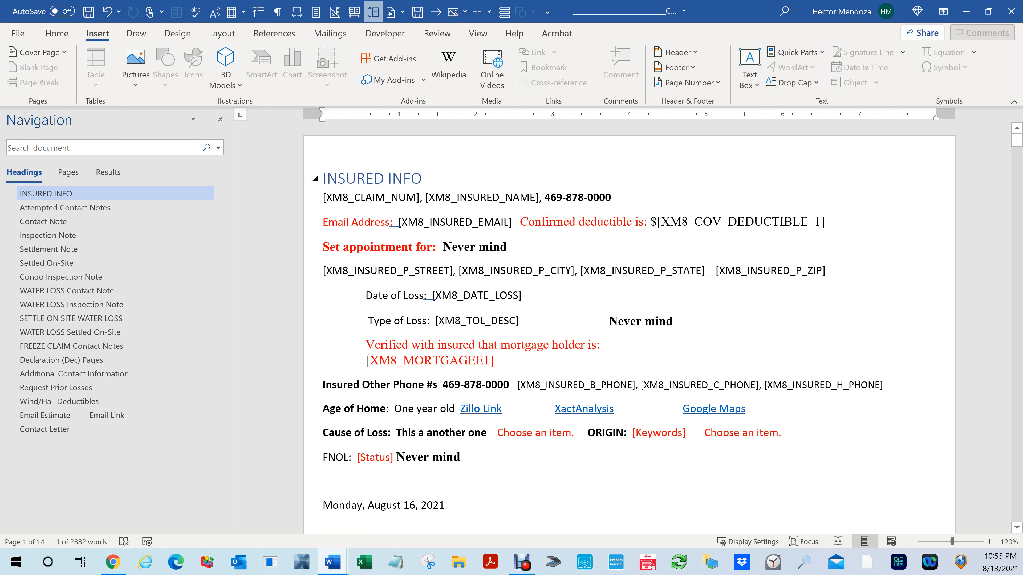
Step: Jump through the INSURED INFO, Attempted Contact Notes and Contact Note headings to view each section
{"action": "left_click", "coordinate": [388, 179]}
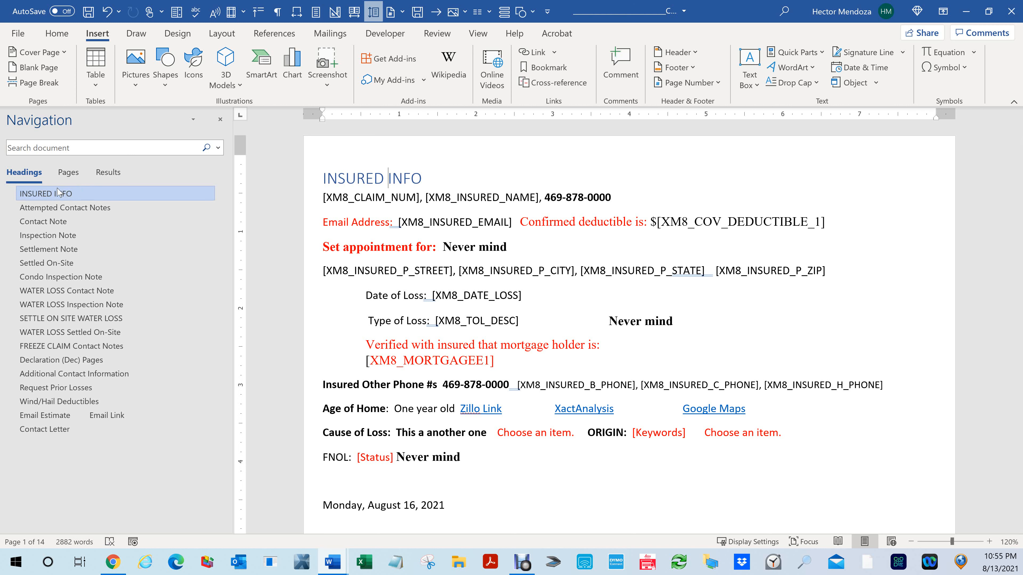
{"action": "left_click", "coordinate": [42, 194]}
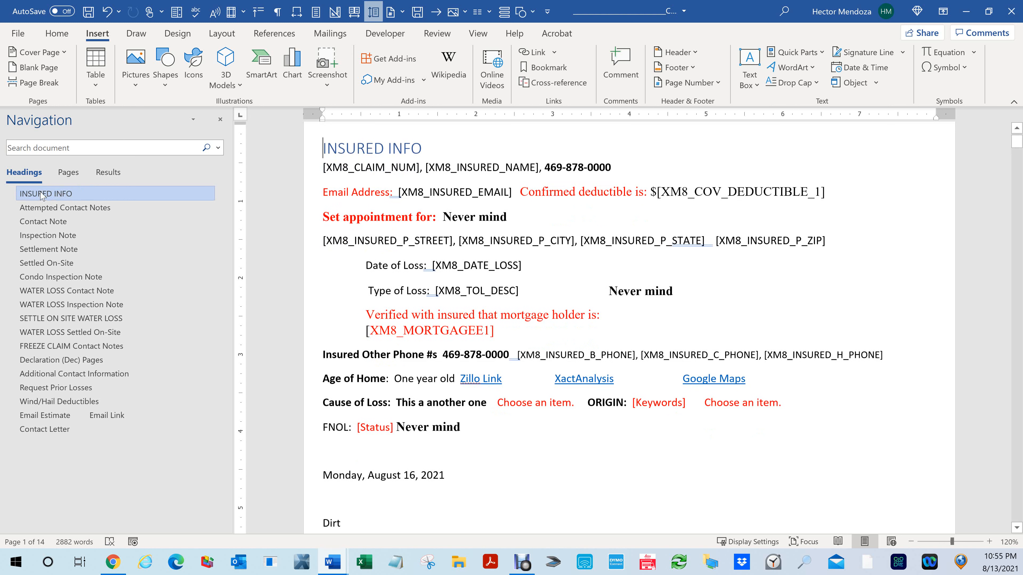
{"action": "left_click", "coordinate": [60, 209]}
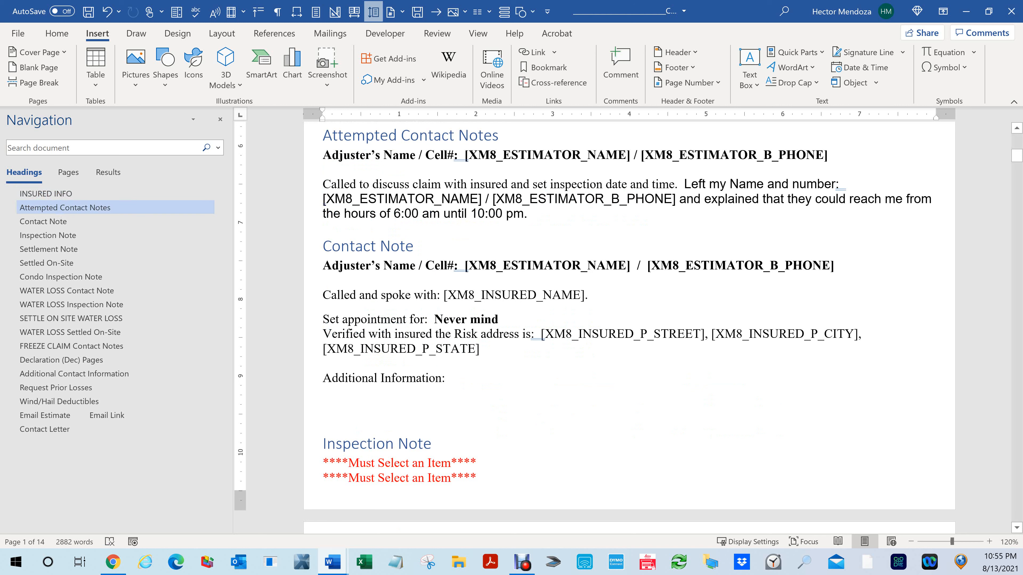
{"action": "left_click", "coordinate": [42, 225]}
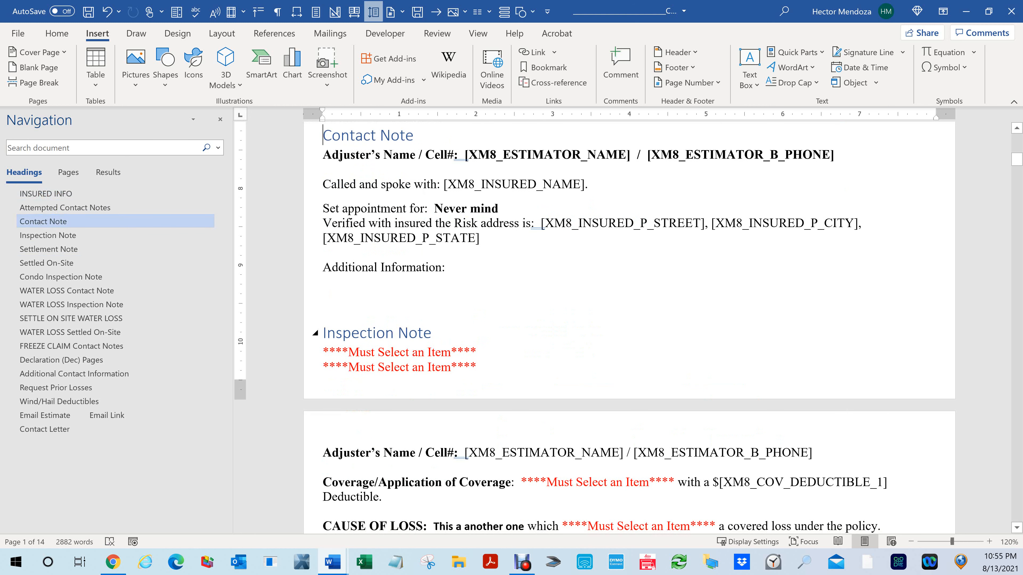
Step: Collapse all headings in the document, starting from the Attempted Contact Notes heading
{"action": "scroll", "coordinate": [279, 218], "scroll_direction": "up", "scroll_amount": 5}
{"action": "right_click", "coordinate": [396, 218]}
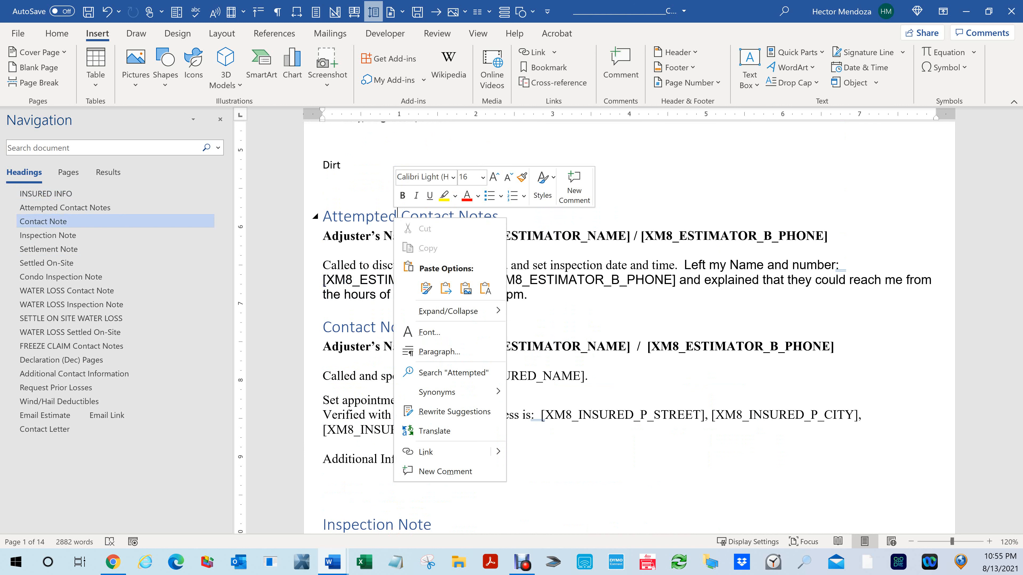
{"action": "mouse_move", "coordinate": [464, 317]}
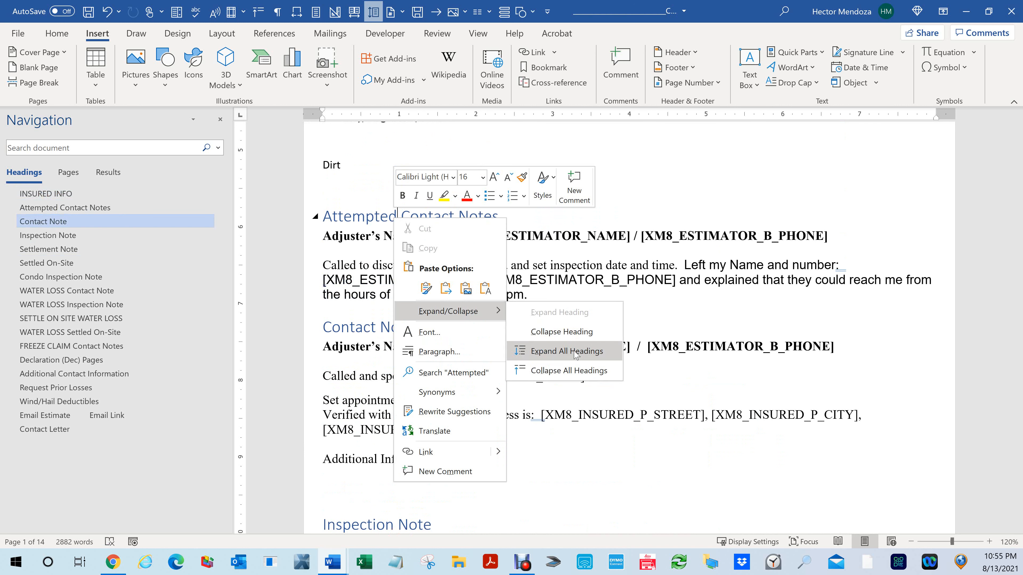
{"action": "left_click", "coordinate": [565, 370]}
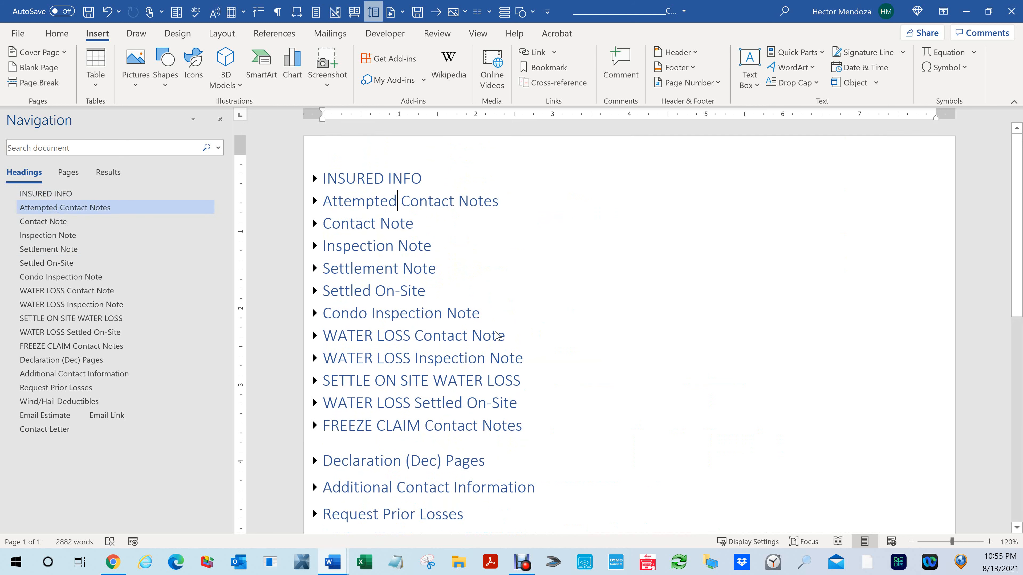
Step: Review the collapsed heading list, briefly expanding and collapsing the Contact Note and Condo Inspection Note sections
{"action": "scroll", "coordinate": [628, 322], "scroll_direction": "down", "scroll_amount": 3}
{"action": "scroll", "coordinate": [628, 322], "scroll_direction": "down", "scroll_amount": 4}
{"action": "scroll", "coordinate": [628, 322], "scroll_direction": "up", "scroll_amount": 6}
{"action": "left_click", "coordinate": [315, 224]}
{"action": "scroll", "coordinate": [628, 322], "scroll_direction": "down", "scroll_amount": 2}
{"action": "scroll", "coordinate": [628, 322], "scroll_direction": "up", "scroll_amount": 2}
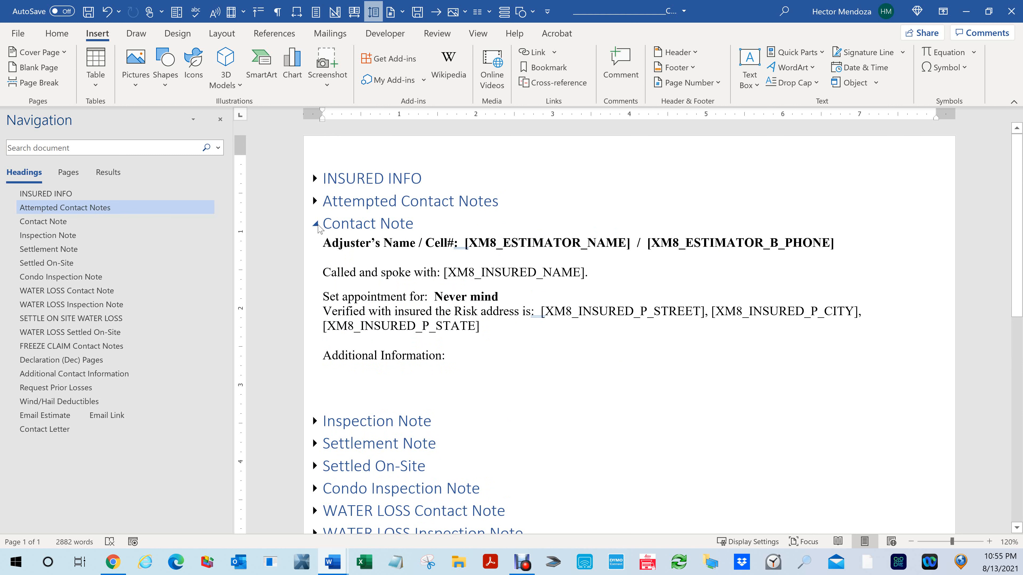
{"action": "left_click", "coordinate": [314, 224]}
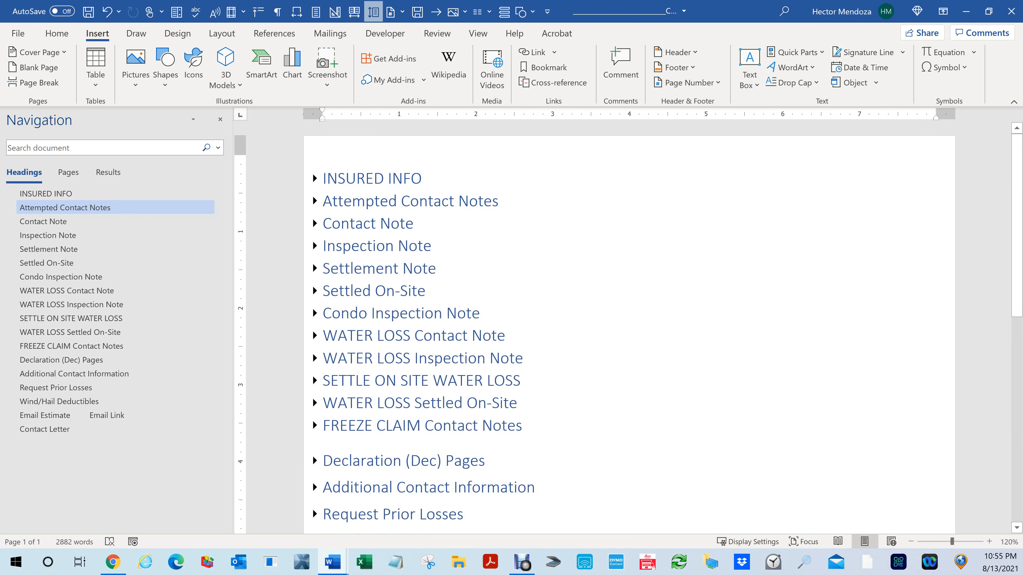
{"action": "left_click", "coordinate": [315, 314]}
{"action": "left_click", "coordinate": [316, 314]}
{"action": "scroll", "coordinate": [629, 327], "scroll_direction": "down", "scroll_amount": 9}
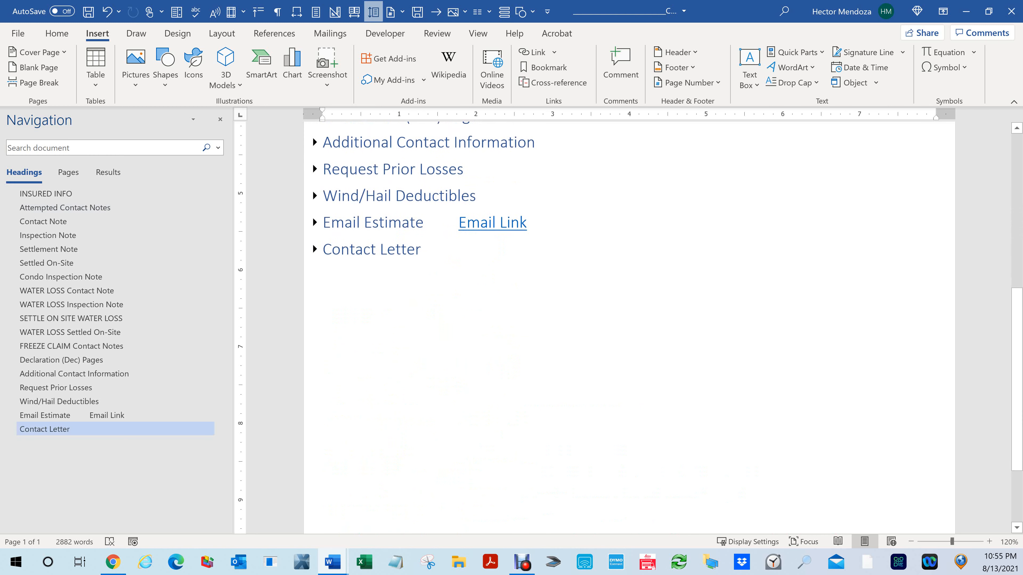
{"action": "scroll", "coordinate": [629, 327], "scroll_direction": "up", "scroll_amount": 5}
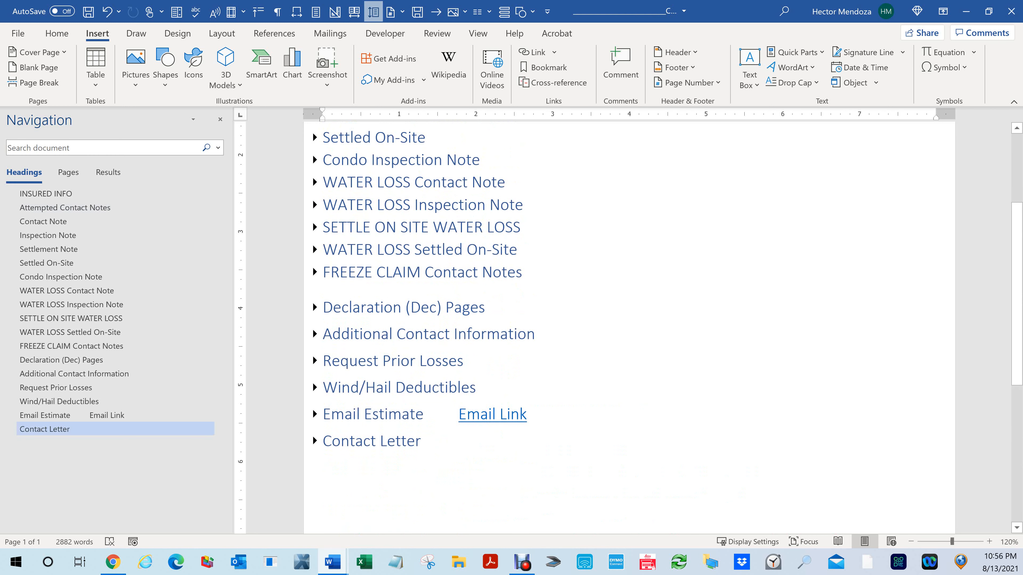
Step: Expand all headings in the document from the WATER LOSS Inspection Note heading
{"action": "right_click", "coordinate": [443, 206]}
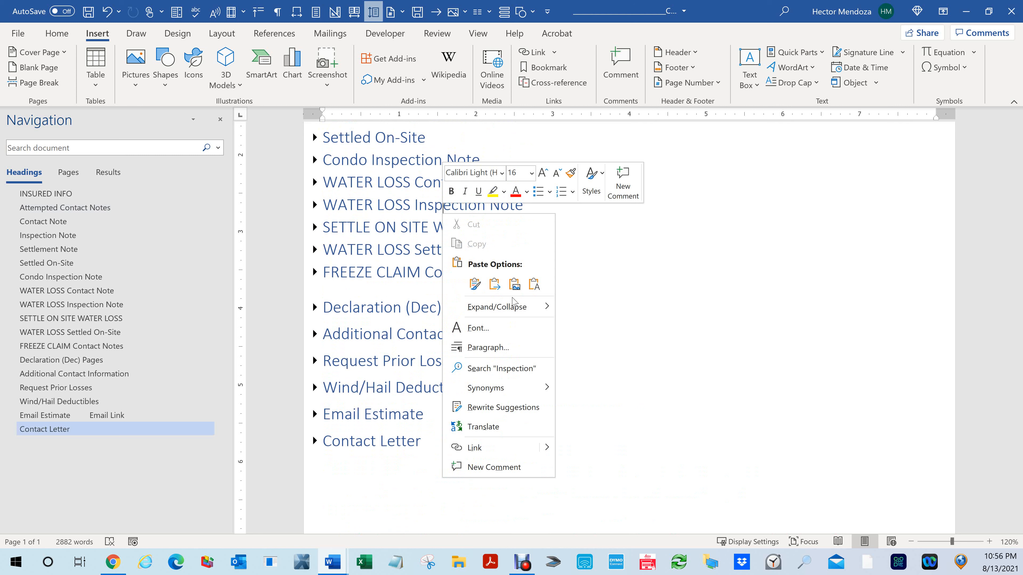
{"action": "mouse_move", "coordinate": [513, 302]}
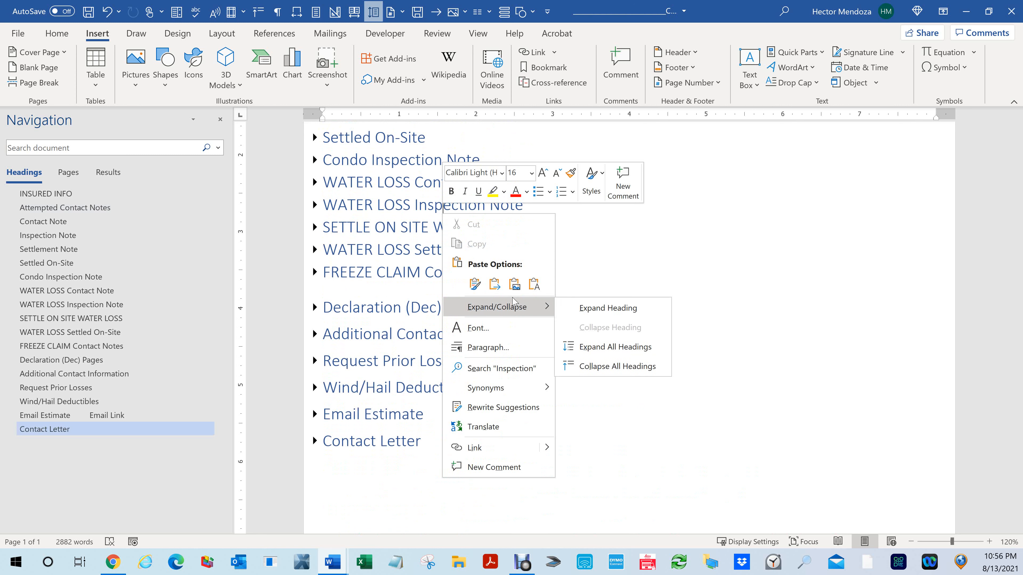
{"action": "left_click", "coordinate": [628, 366]}
{"action": "right_click", "coordinate": [437, 204]}
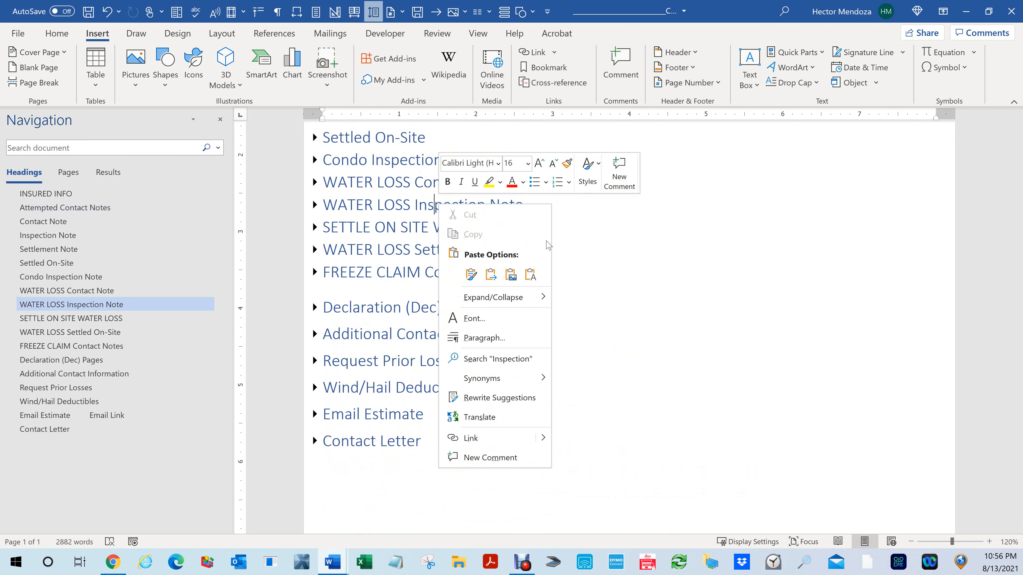
{"action": "mouse_move", "coordinate": [531, 302]}
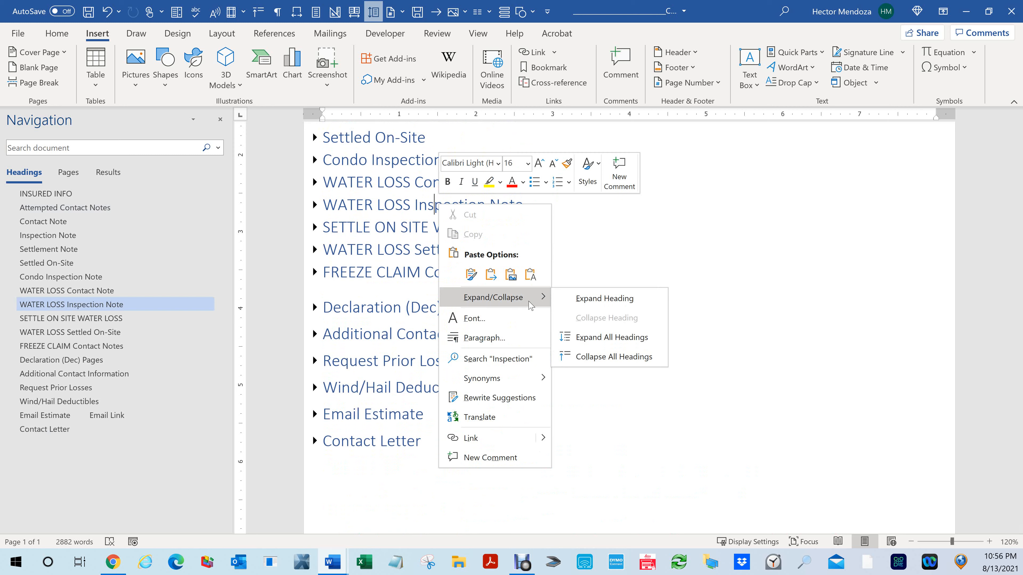
{"action": "left_click", "coordinate": [587, 337]}
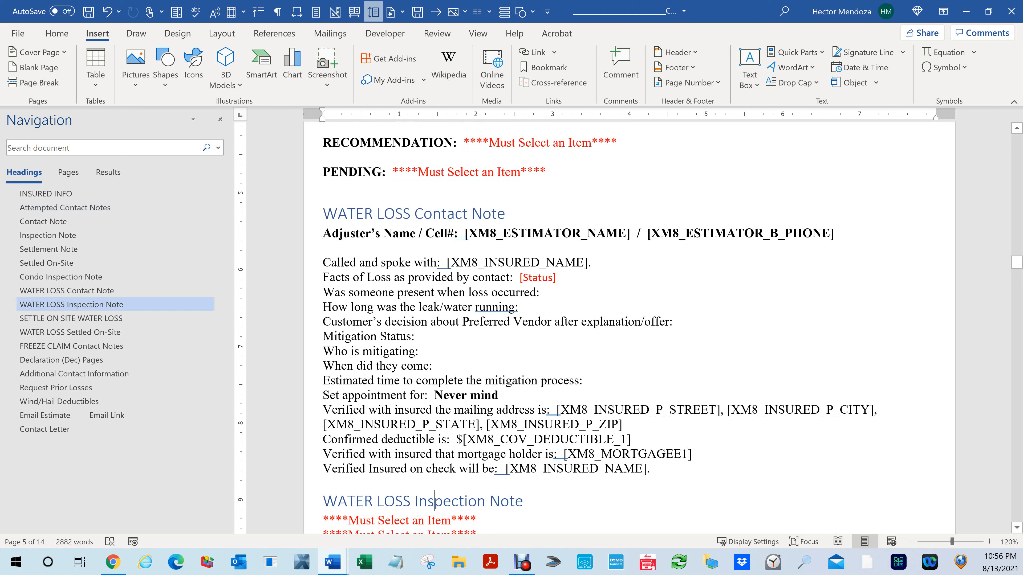
Step: Apply the Heading 1 style to the "How long was the leak/water running:" line in WATER LOSS Contact Note
{"action": "left_click_drag", "start_coordinate": [322, 307], "coordinate": [523, 307]}
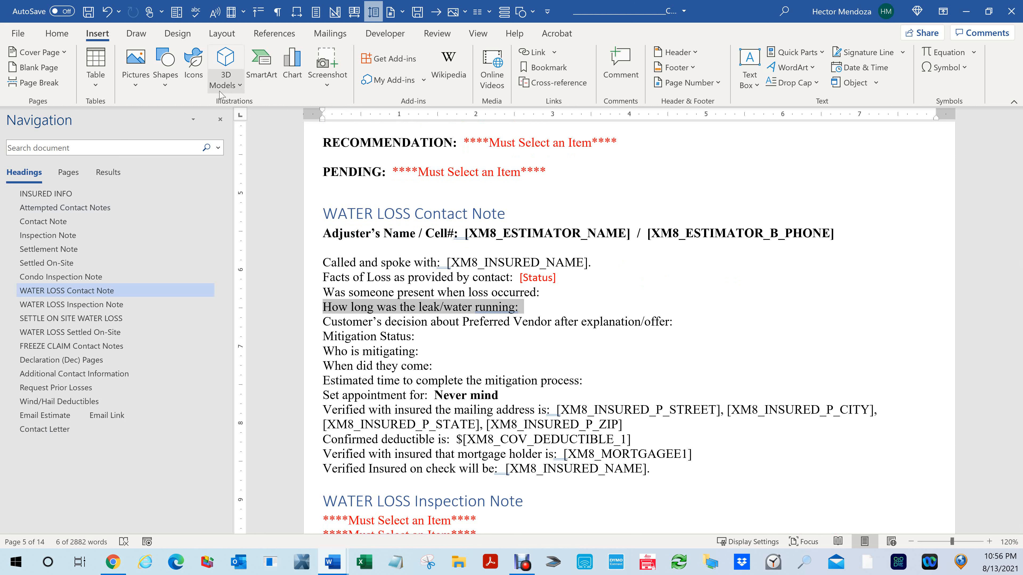
{"action": "left_click", "coordinate": [52, 36]}
{"action": "left_click", "coordinate": [471, 66]}
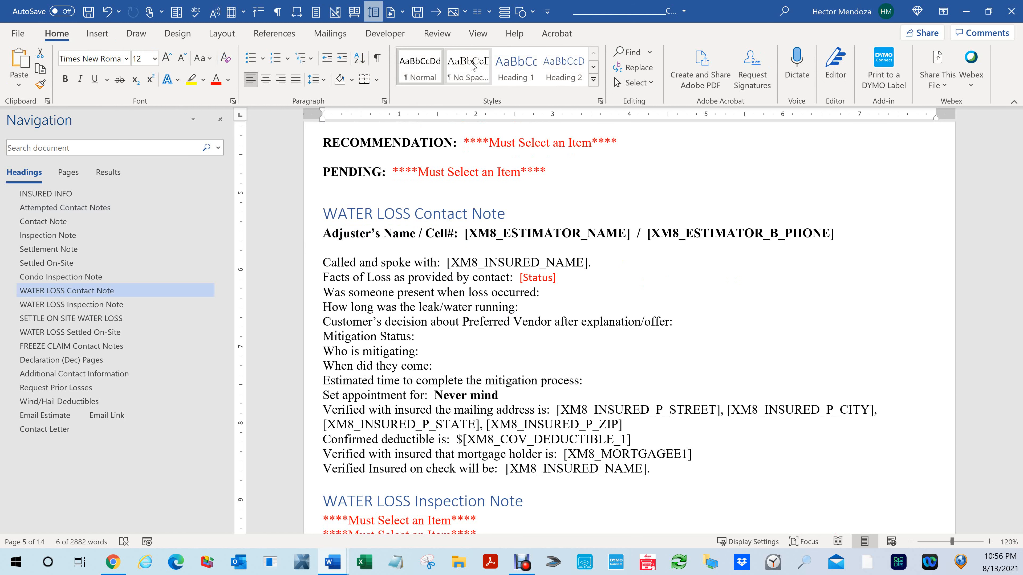
{"action": "left_click", "coordinate": [518, 64]}
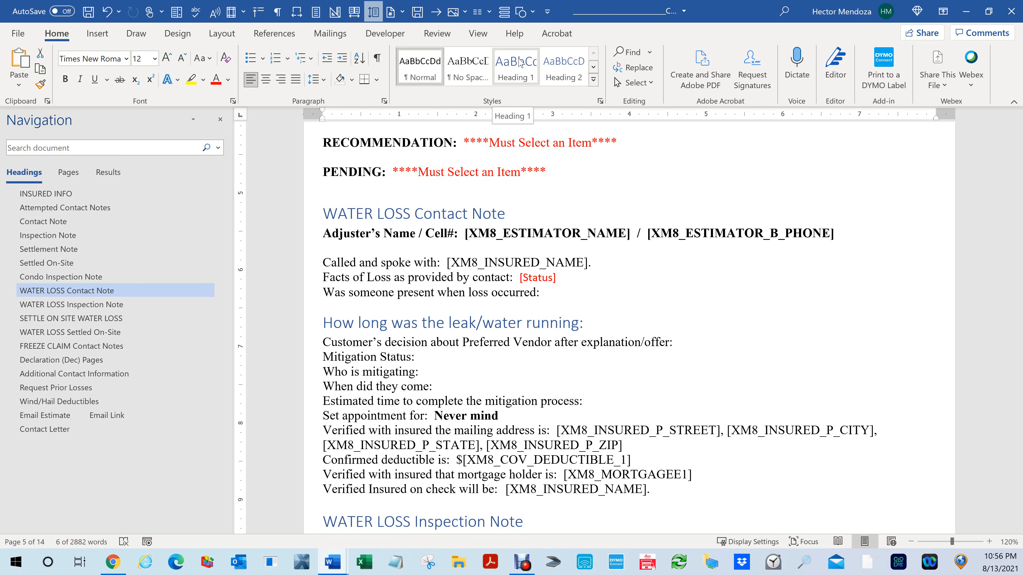
{"action": "left_click", "coordinate": [564, 70]}
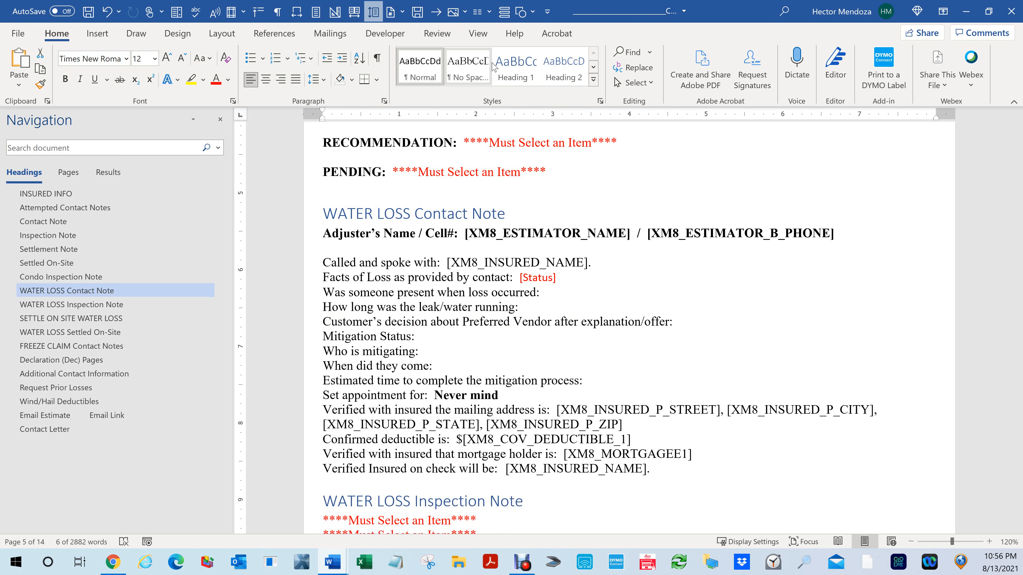
{"action": "left_click", "coordinate": [513, 65]}
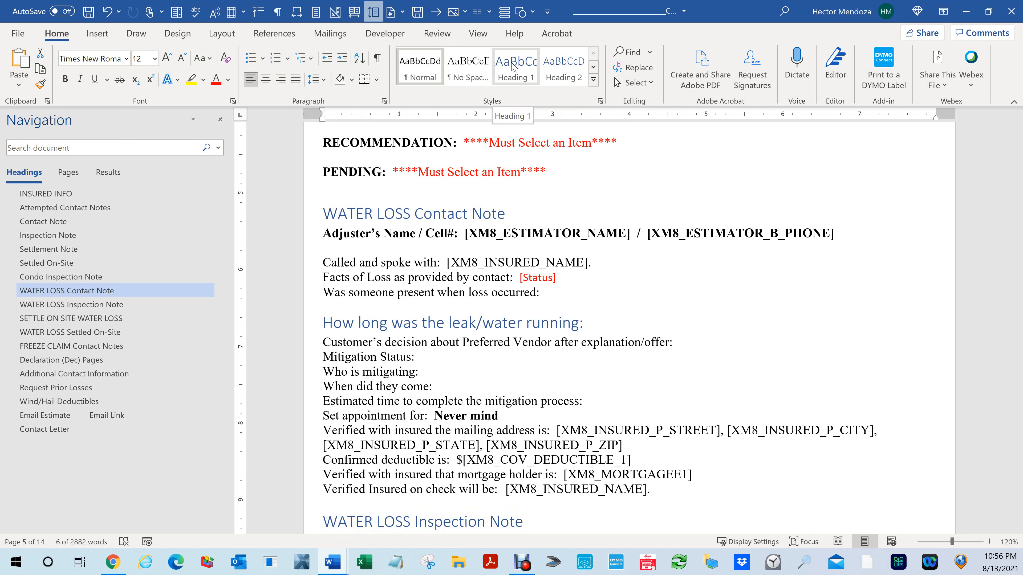
{"action": "left_click", "coordinate": [513, 65]}
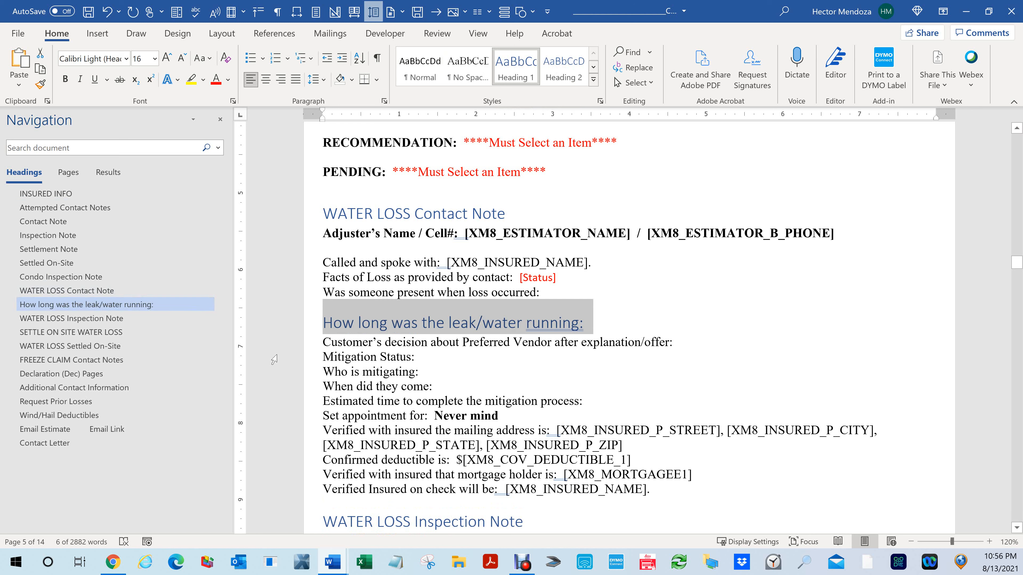
Step: Apply the Heading 2 style to the "Customer's decision about Preferred Vendor after explanation/offer:" line and place the cursor in the "Mitigation Status:" line
{"action": "triple_click", "coordinate": [354, 342]}
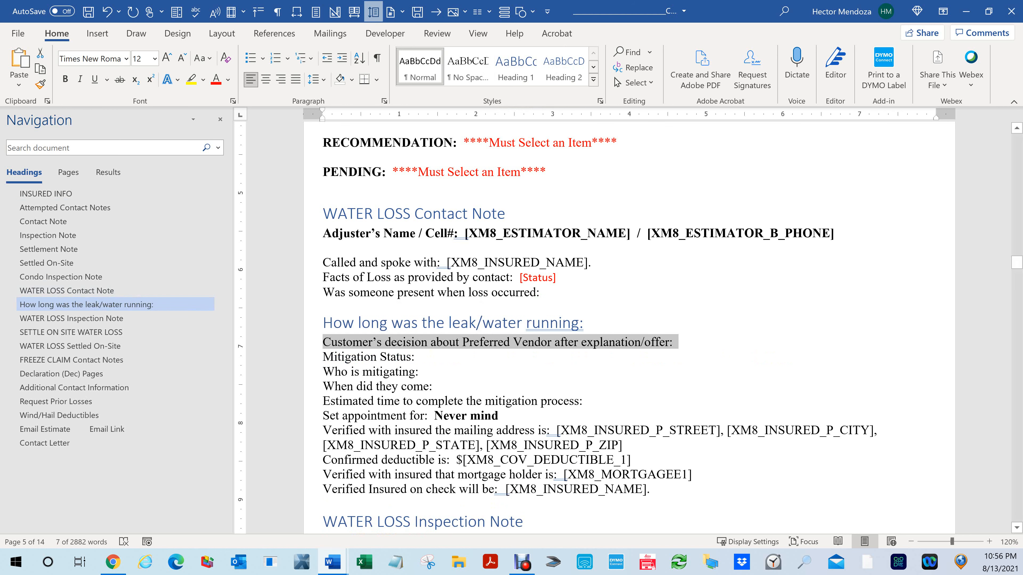
{"action": "left_click", "coordinate": [570, 65]}
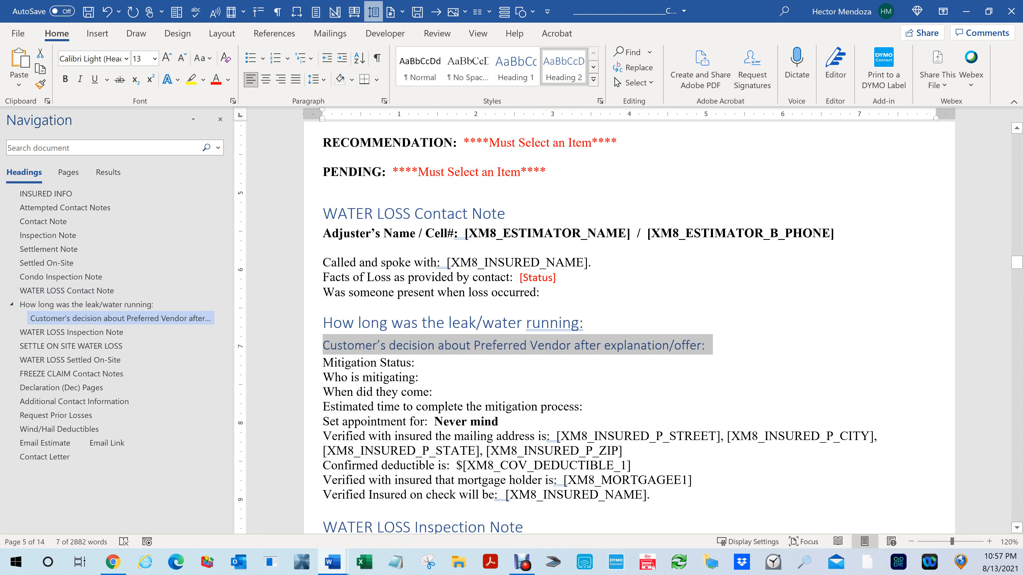
{"action": "left_click", "coordinate": [380, 363]}
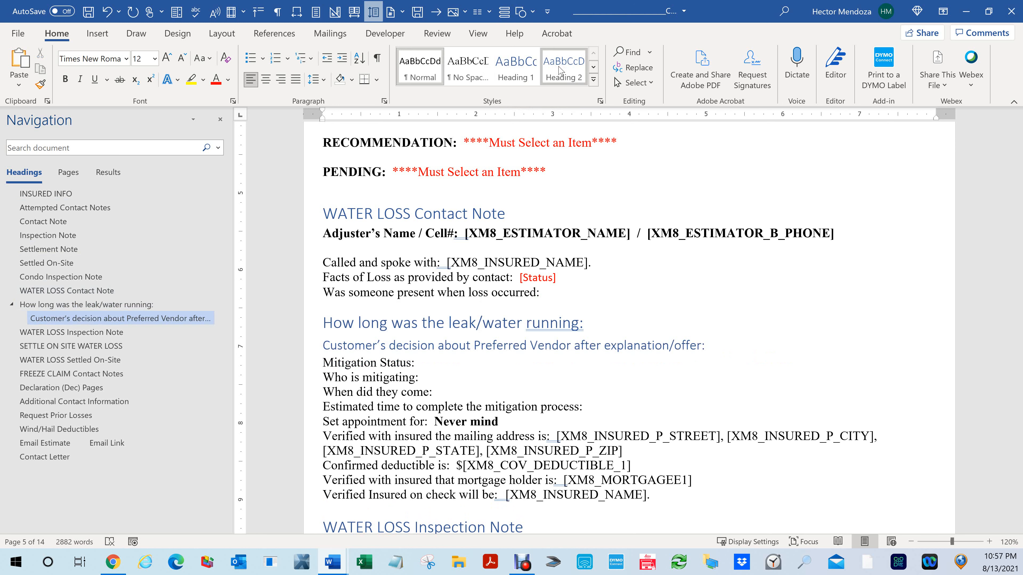
Step: Apply the Heading 2 style to the "Mitigation Status:" line and test navigating between the water-leak heading and its two subheadings
{"action": "left_click", "coordinate": [564, 65]}
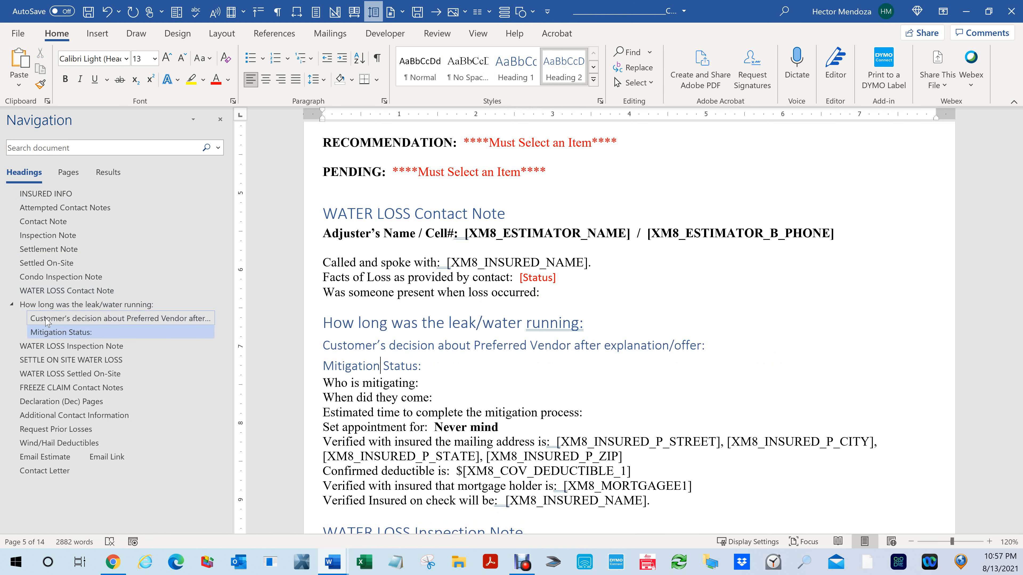
{"action": "left_click", "coordinate": [32, 306]}
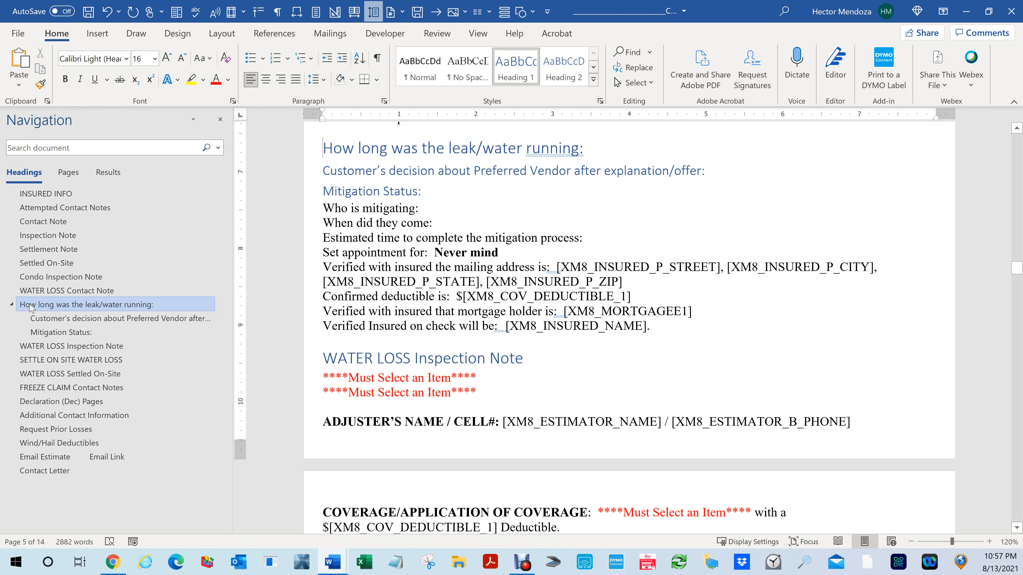
{"action": "left_click", "coordinate": [46, 322]}
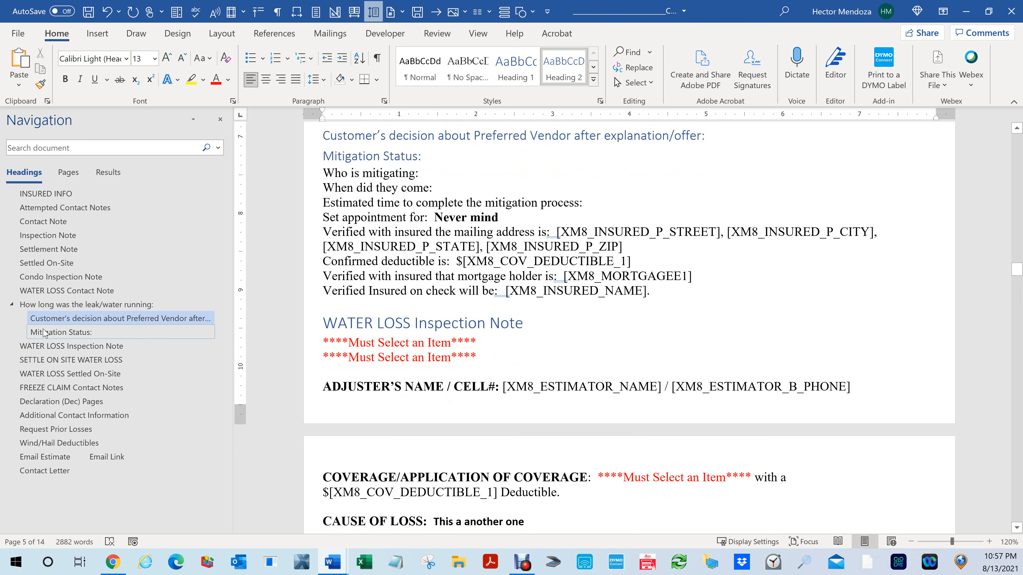
{"action": "left_click", "coordinate": [47, 333]}
{"action": "left_click", "coordinate": [44, 305]}
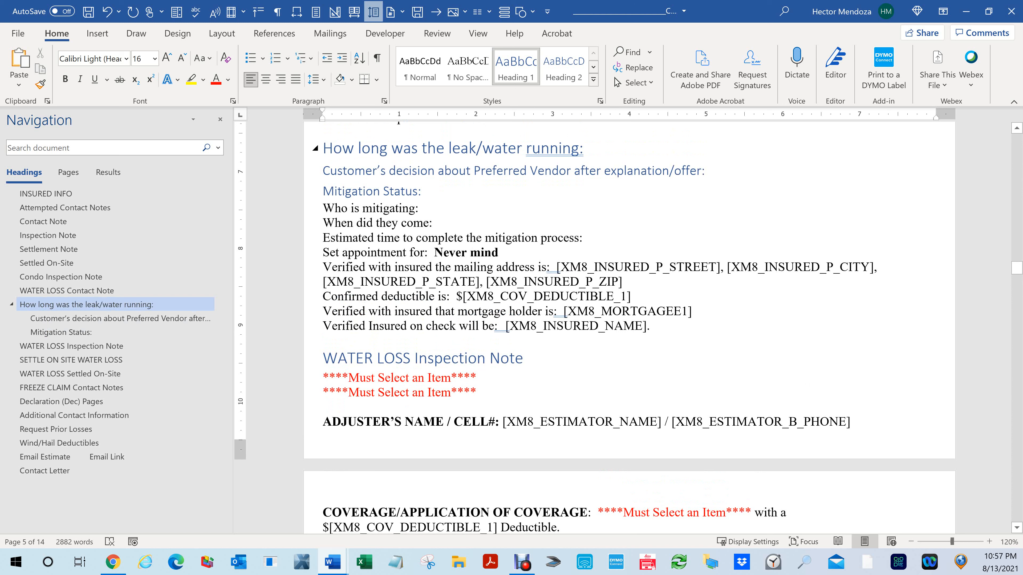
Step: Select the "How long was the leak/water running:" section down through its "Verified Insured on check will be:" line
{"action": "key", "text": "shift+Down"}
{"action": "key", "text": "shift+Down"}
{"action": "key", "text": "shift+Down"}
{"action": "key", "text": "shift+Down"}
{"action": "key", "text": "shift+Down"}
{"action": "key", "text": "shift+Down"}
{"action": "key", "text": "shift+Down"}
{"action": "key", "text": "shift+Down"}
{"action": "key", "text": "shift+Down"}
{"action": "key", "text": "shift+Down"}
{"action": "key", "text": "shift+Down"}
{"action": "key", "text": "shift+Down"}
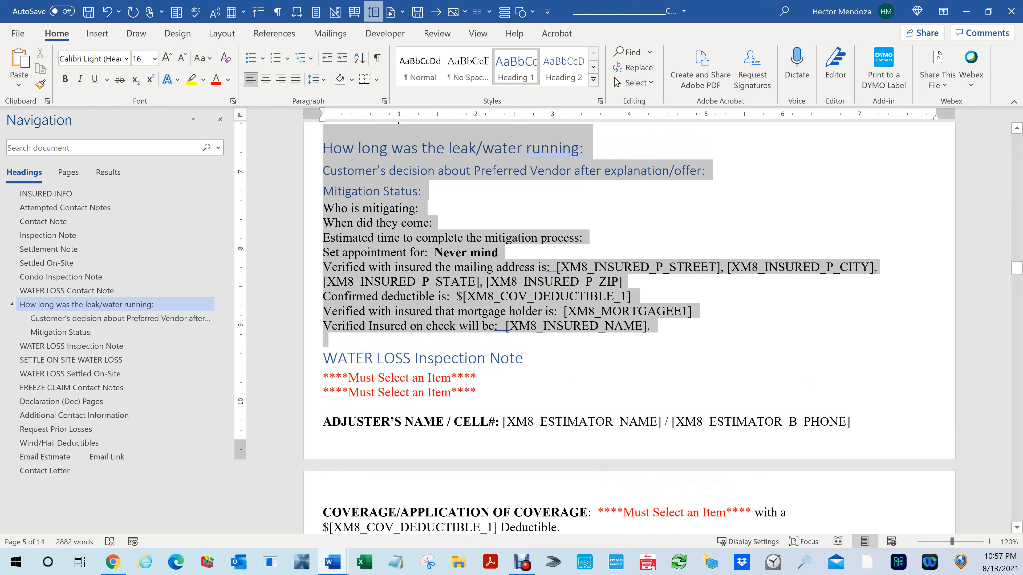
{"action": "key", "text": "shift+Up"}
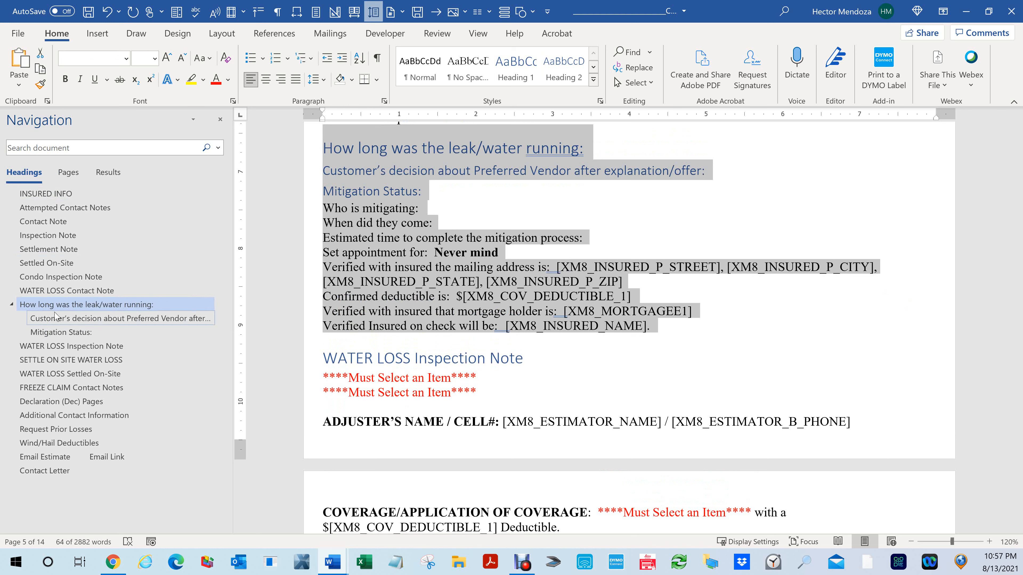
Step: Move the "How long was the leak/water running:" heading with its subheadings to directly below INSURED INFO in the heading outline
{"action": "left_click", "coordinate": [37, 322]}
{"action": "left_click", "coordinate": [25, 307]}
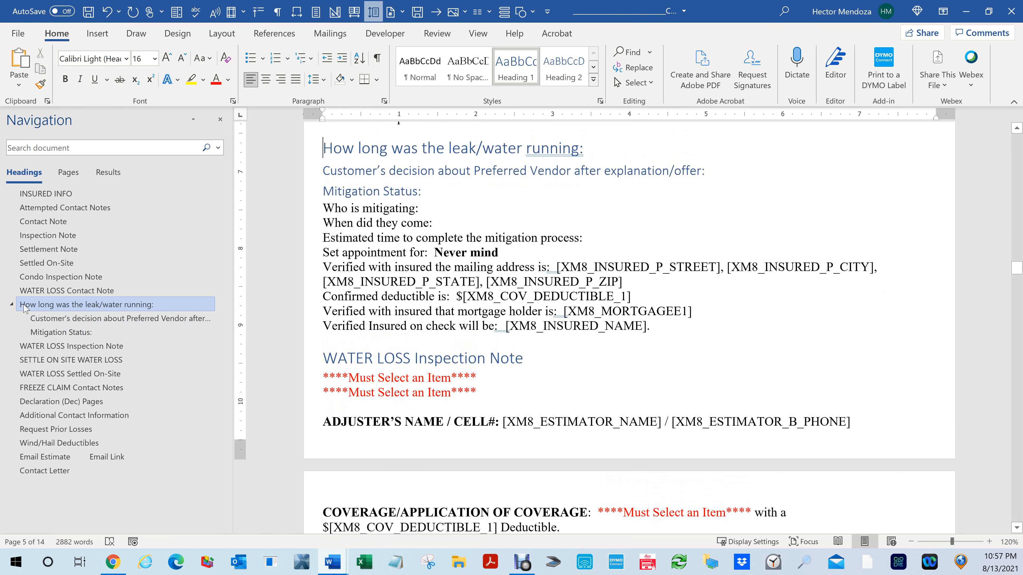
{"action": "left_click_drag", "start_coordinate": [26, 307], "coordinate": [53, 203]}
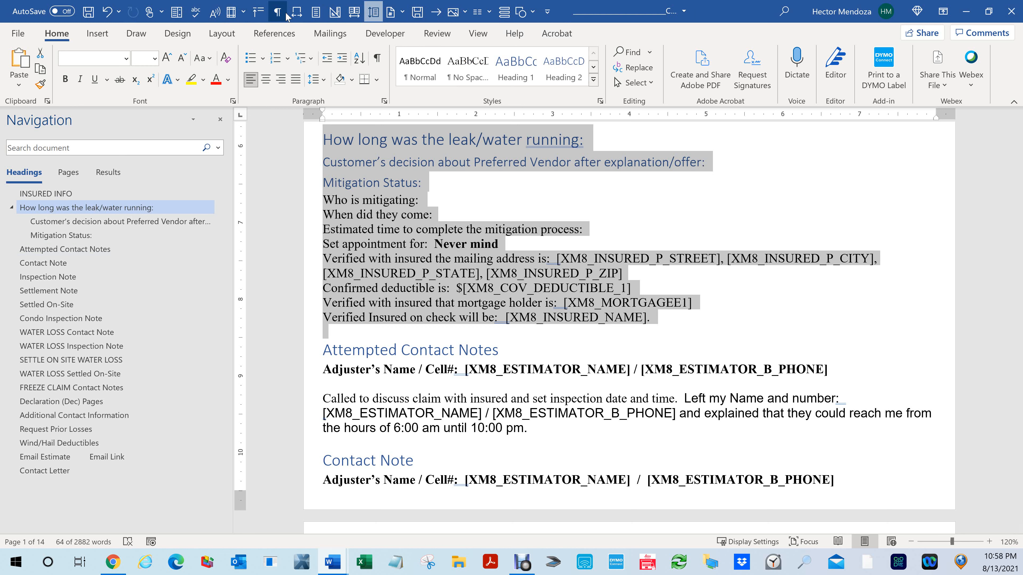
Step: Show and hide the formatting marks twice to compare the INSURED INFO section with and without them
{"action": "scroll", "coordinate": [680, 214], "scroll_direction": "up", "scroll_amount": 7}
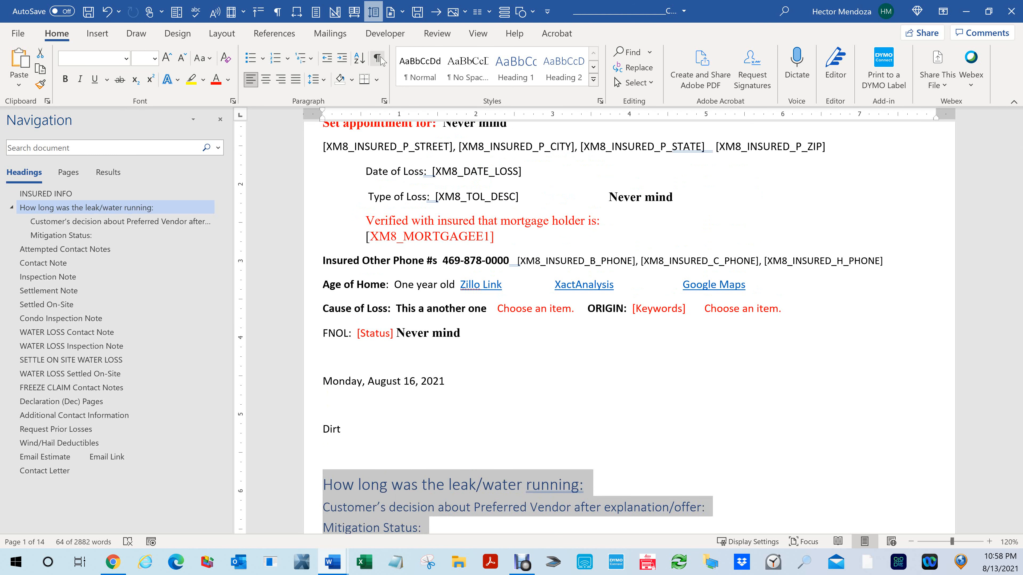
{"action": "left_click", "coordinate": [283, 11]}
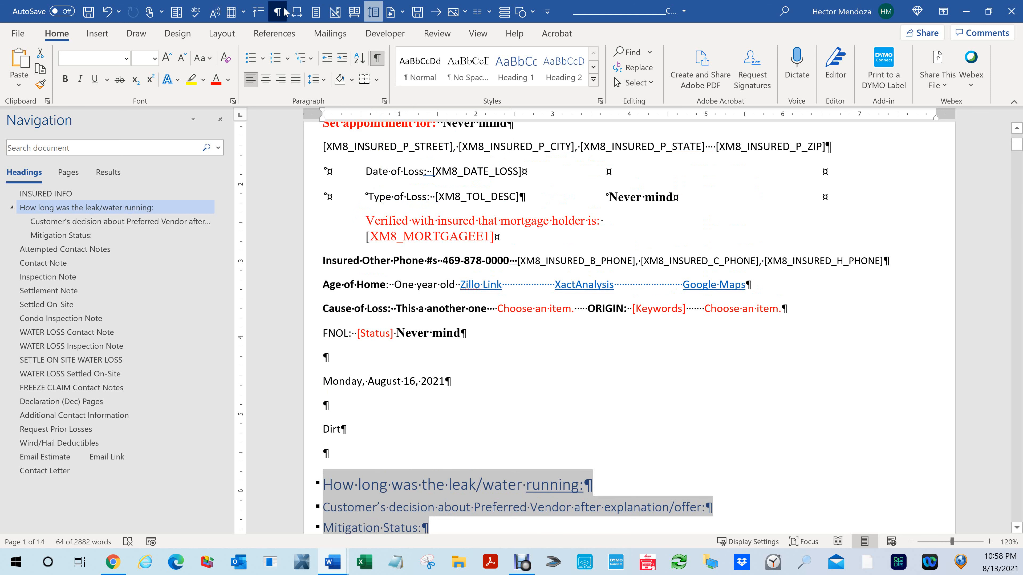
{"action": "left_click", "coordinate": [279, 12]}
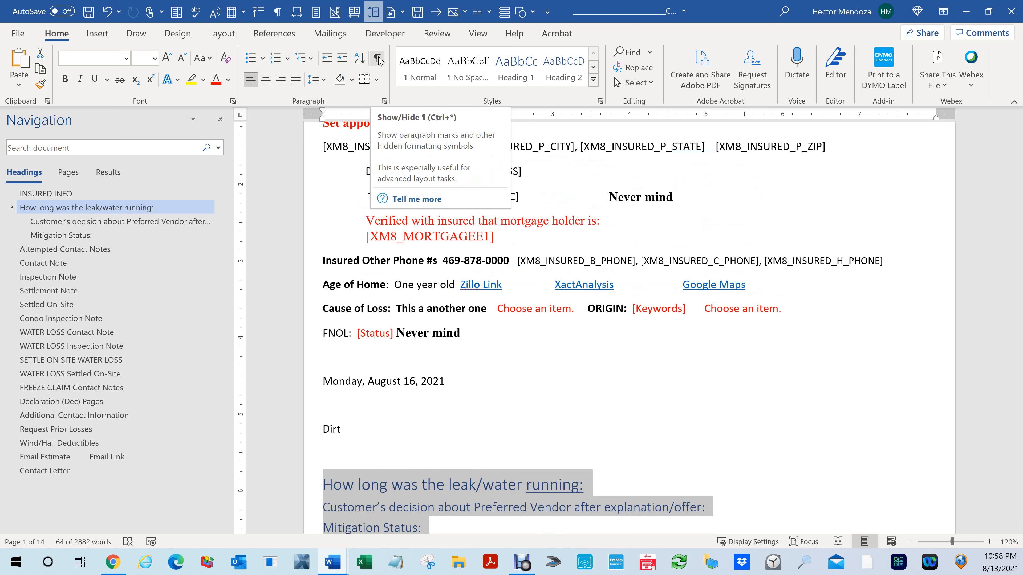
{"action": "left_click", "coordinate": [277, 14]}
{"action": "left_click", "coordinate": [278, 15]}
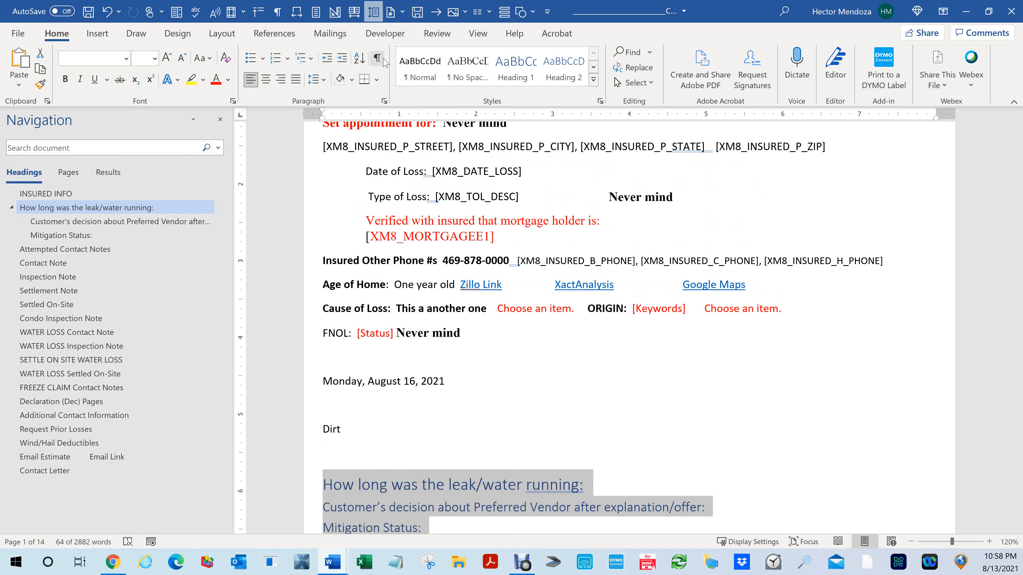
Step: Display the formatting marks and delete one of the empty paragraphs below "Additional Information:" in the Contact Note
{"action": "left_click", "coordinate": [275, 34]}
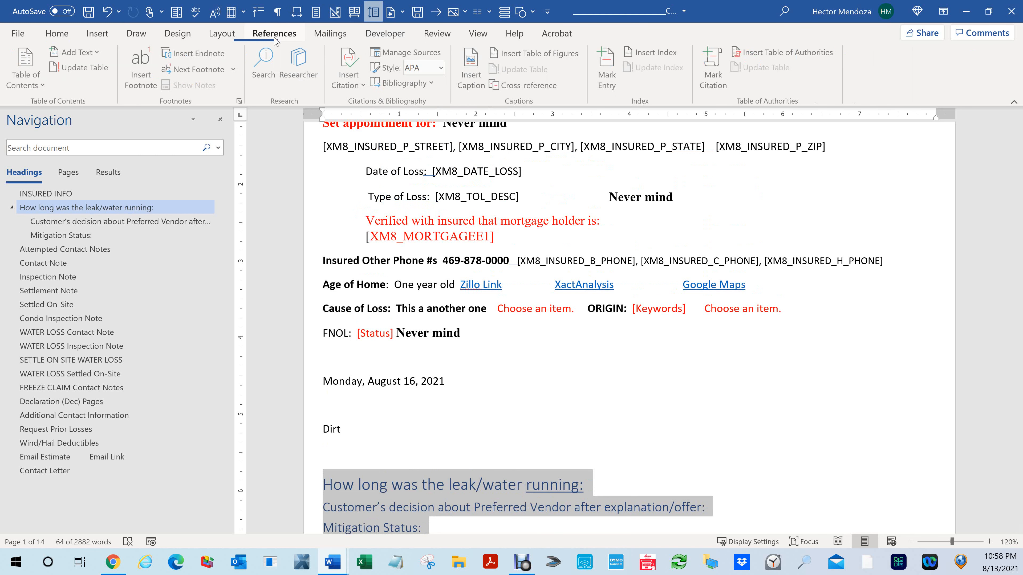
{"action": "left_click", "coordinate": [279, 13]}
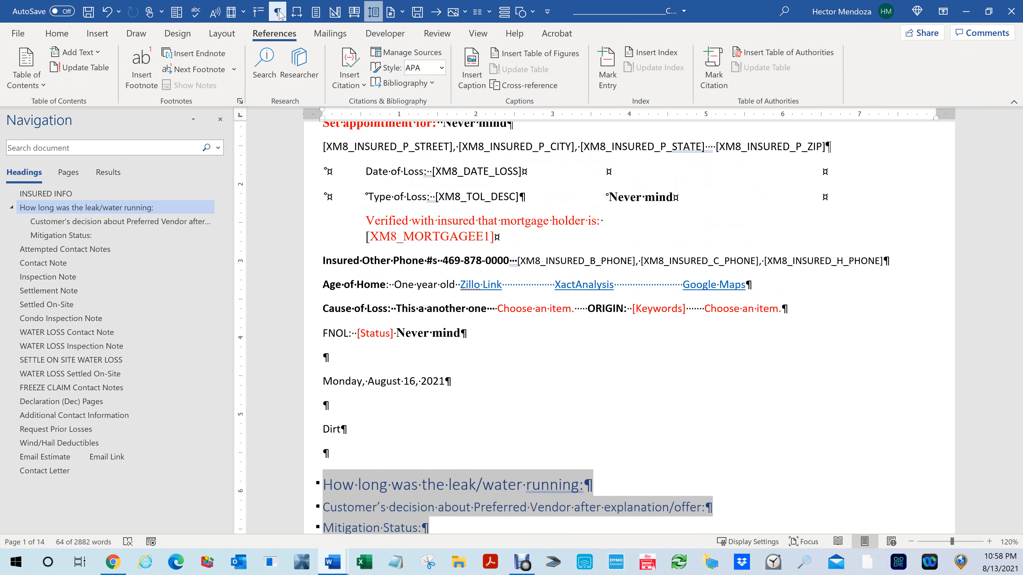
{"action": "left_click", "coordinate": [279, 13]}
{"action": "left_click", "coordinate": [280, 13]}
{"action": "scroll", "coordinate": [826, 226], "scroll_direction": "down", "scroll_amount": 1}
{"action": "scroll", "coordinate": [826, 226], "scroll_direction": "down", "scroll_amount": 15}
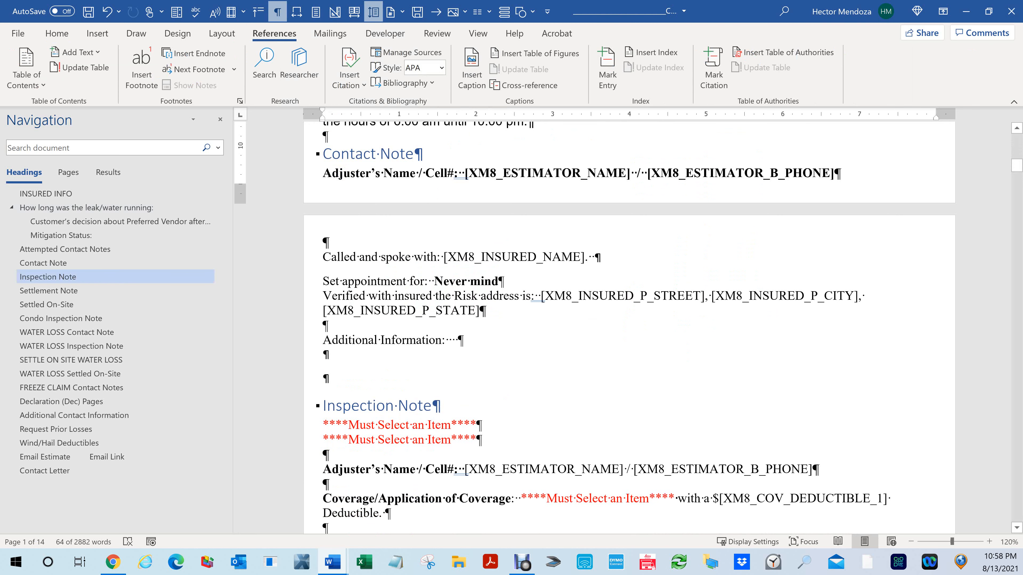
{"action": "left_click_drag", "start_coordinate": [324, 355], "coordinate": [365, 359]}
{"action": "key", "text": "Delete"}
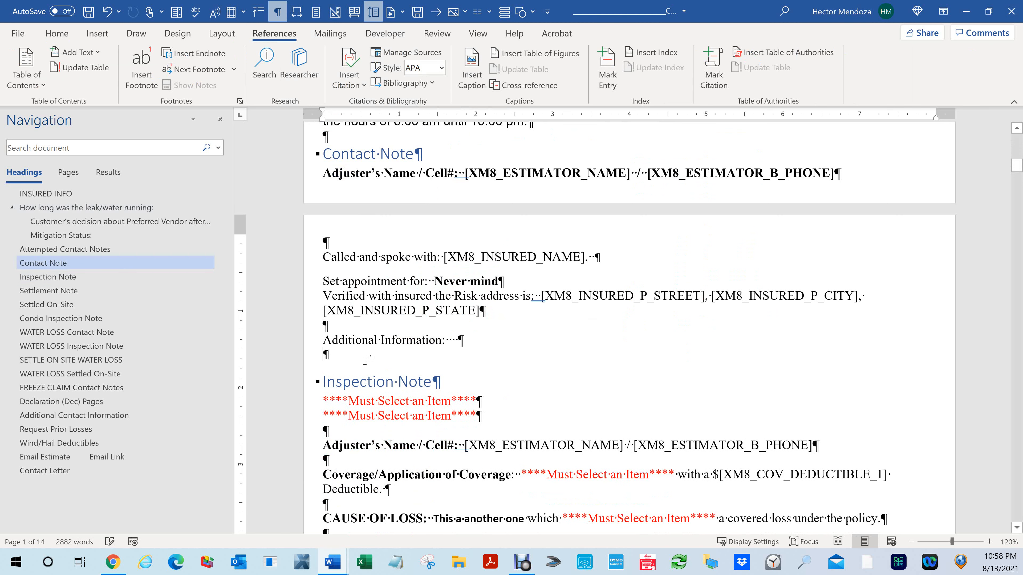
Step: Add a second space after "in detail." before "I" in the Settlement Note paragraph and hide the formatting marks
{"action": "scroll", "coordinate": [368, 360], "scroll_direction": "down", "scroll_amount": 4}
{"action": "scroll", "coordinate": [628, 322], "scroll_direction": "down", "scroll_amount": 15}
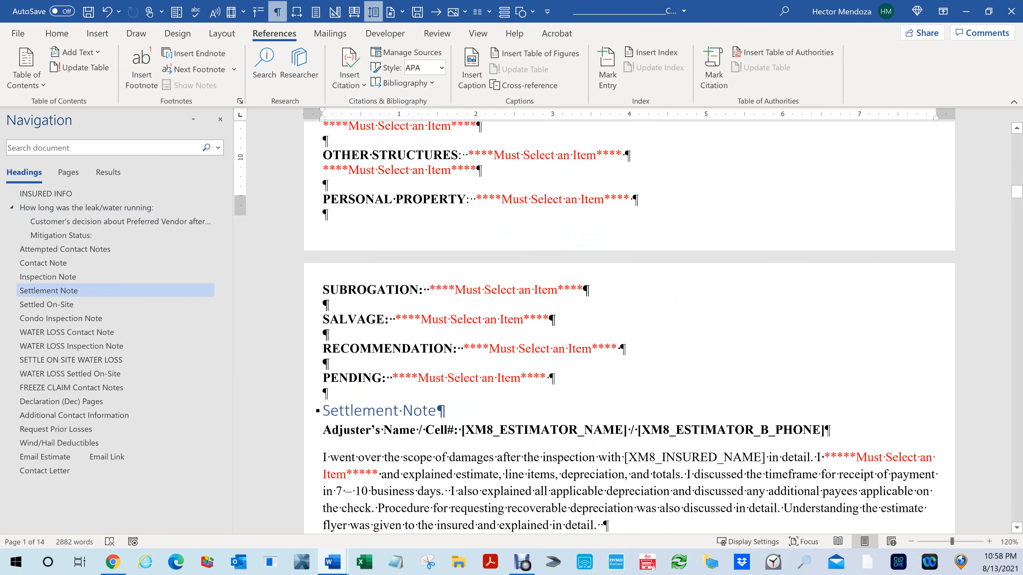
{"action": "scroll", "coordinate": [628, 322], "scroll_direction": "down", "scroll_amount": 4}
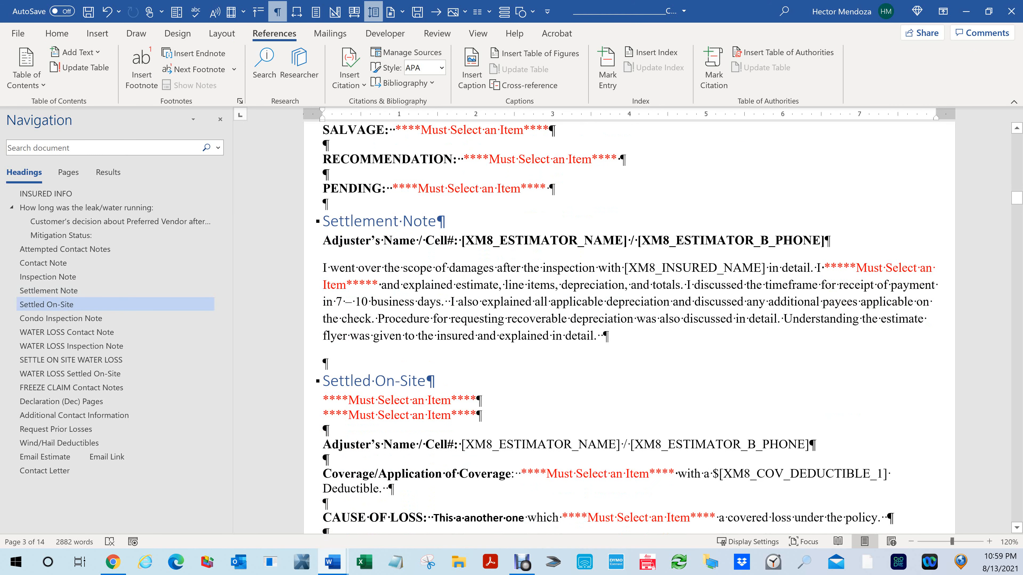
{"action": "scroll", "coordinate": [629, 300], "scroll_direction": "up", "scroll_amount": 1}
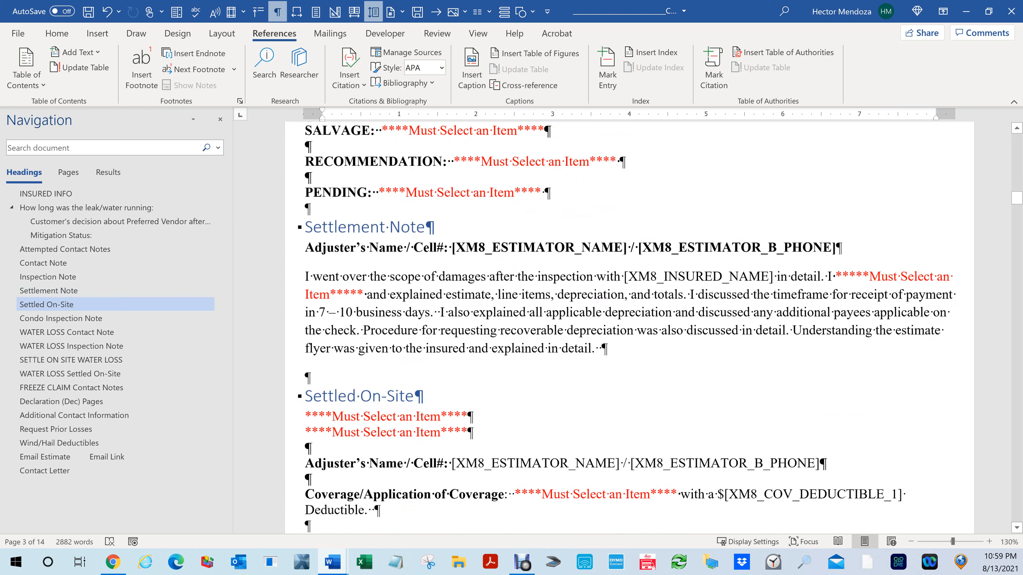
{"action": "scroll", "coordinate": [628, 322], "scroll_direction": "up", "scroll_amount": 4}
{"action": "left_click_drag", "start_coordinate": [684, 527], "coordinate": [746, 521]}
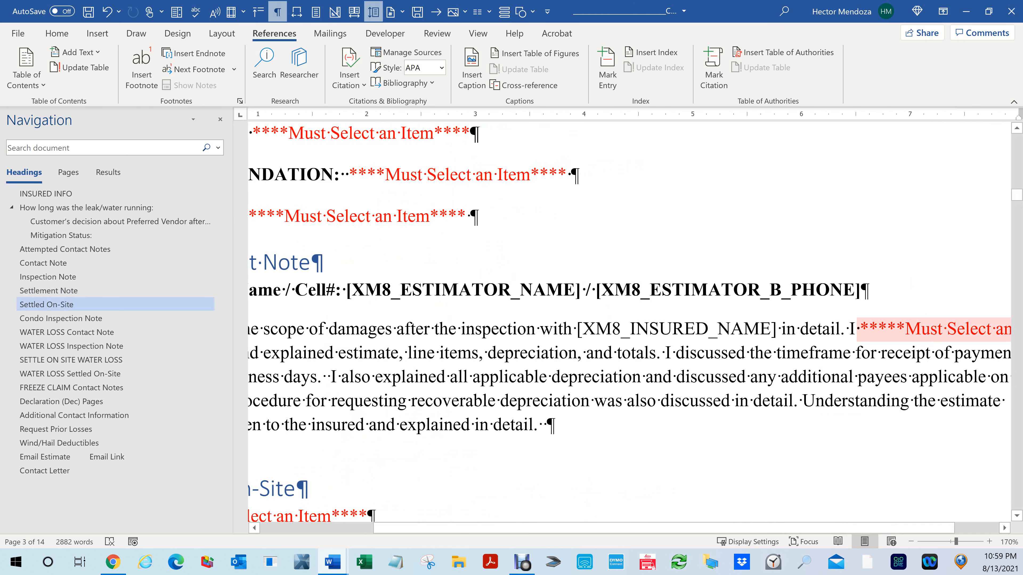
{"action": "left_click", "coordinate": [845, 329]}
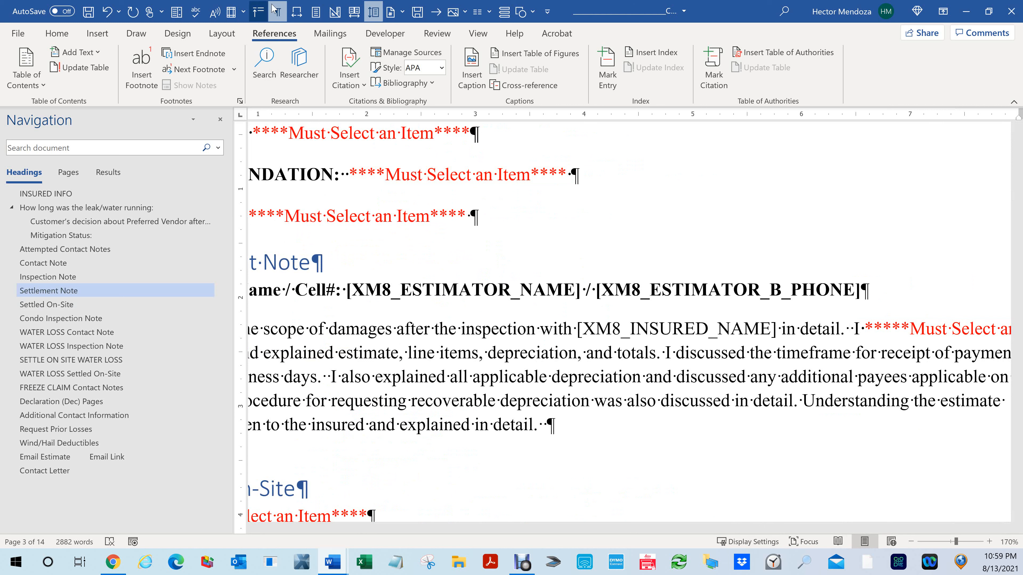
{"action": "left_click", "coordinate": [278, 12]}
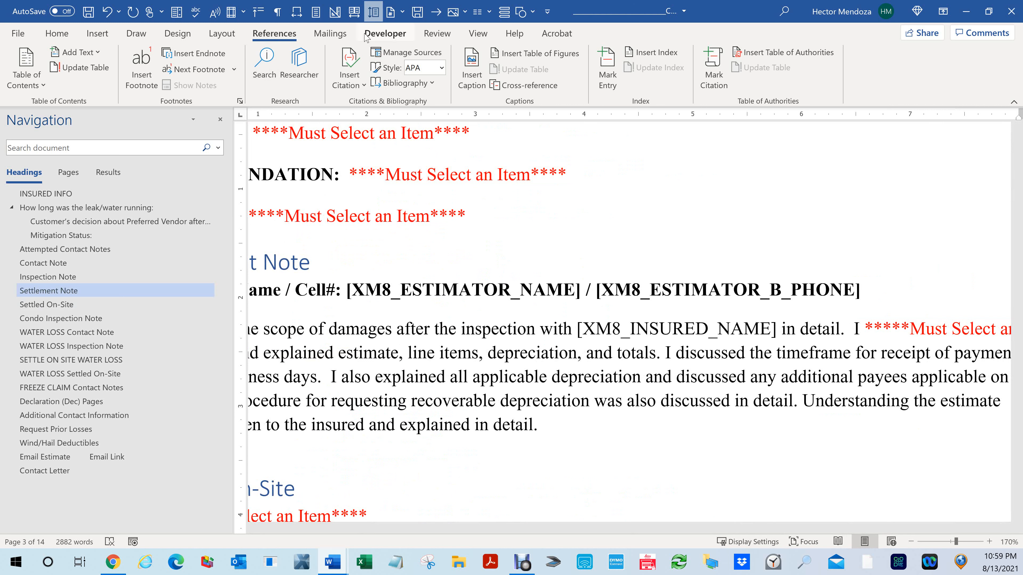
Step: Try side-to-side page movement, return to vertical movement, and zoom to fit one whole page
{"action": "left_click", "coordinate": [355, 14]}
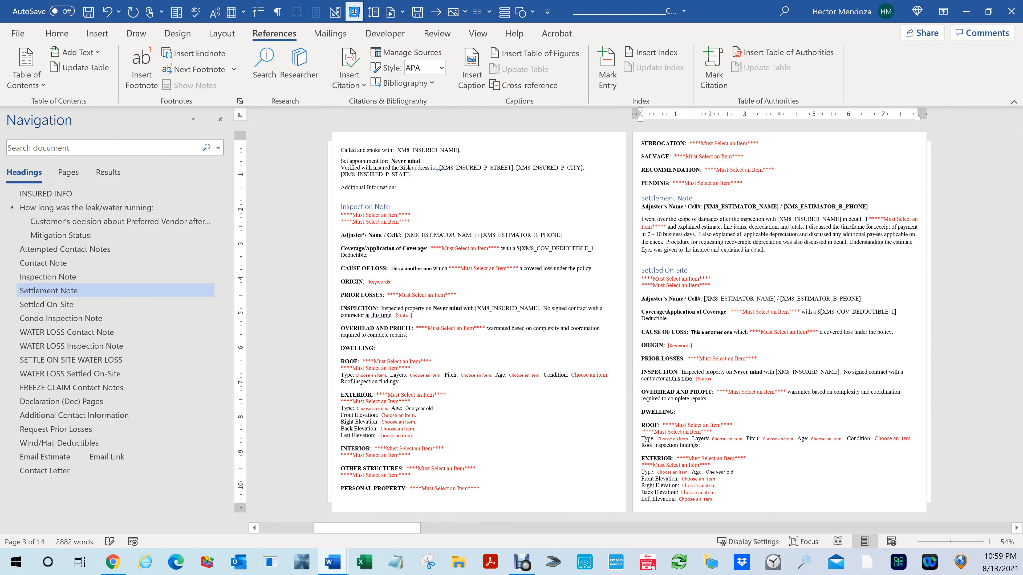
{"action": "left_click", "coordinate": [374, 12]}
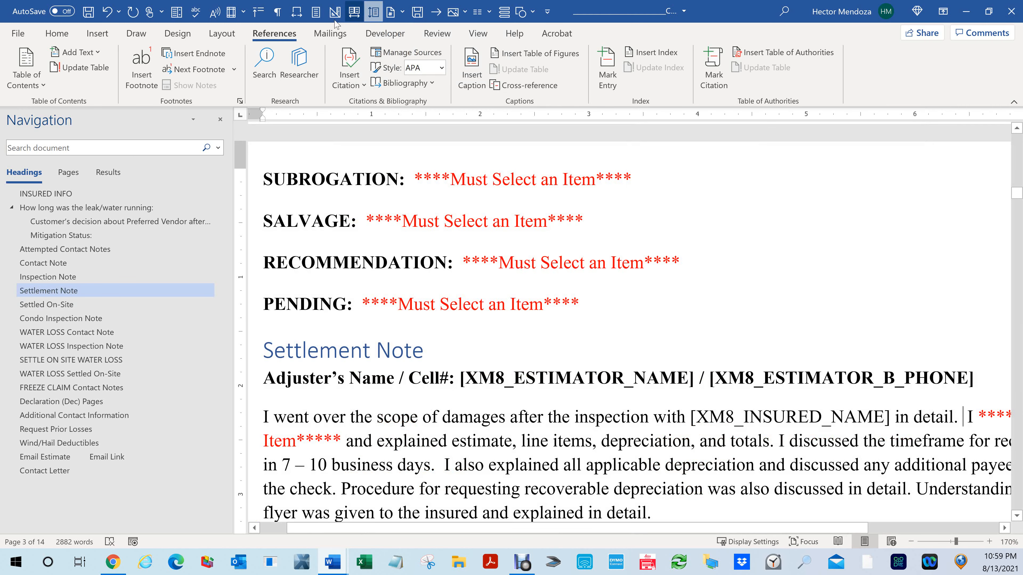
{"action": "left_click", "coordinate": [317, 15]}
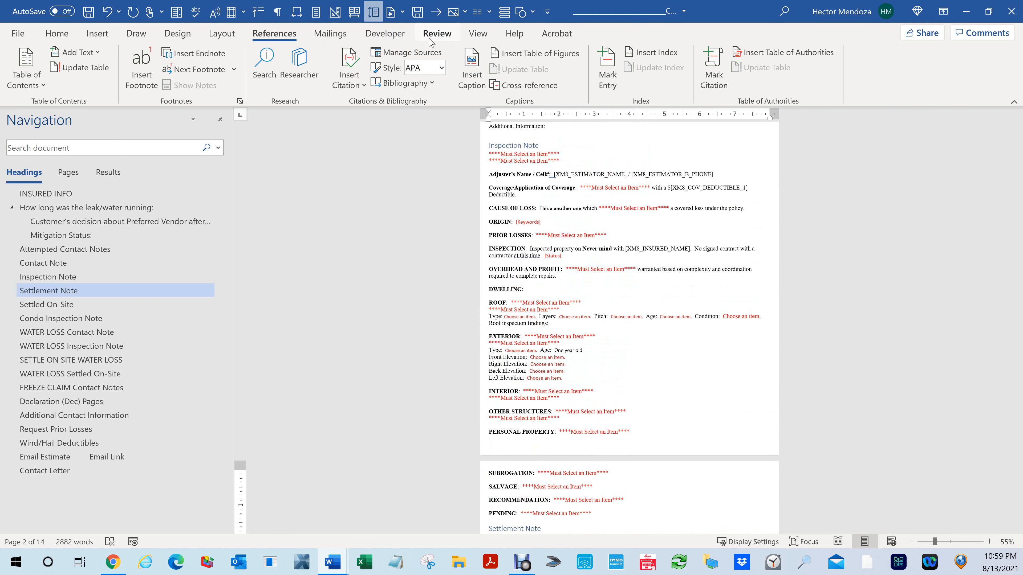
Step: Collapse all headings in the document and look over the margin presets without choosing one
{"action": "left_click", "coordinate": [259, 12]}
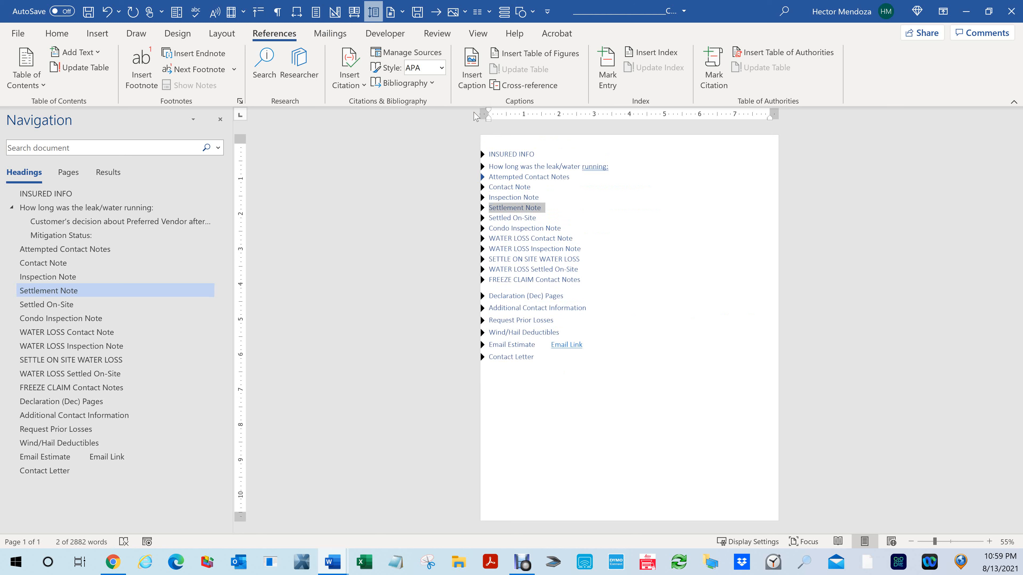
{"action": "left_click", "coordinate": [244, 12]}
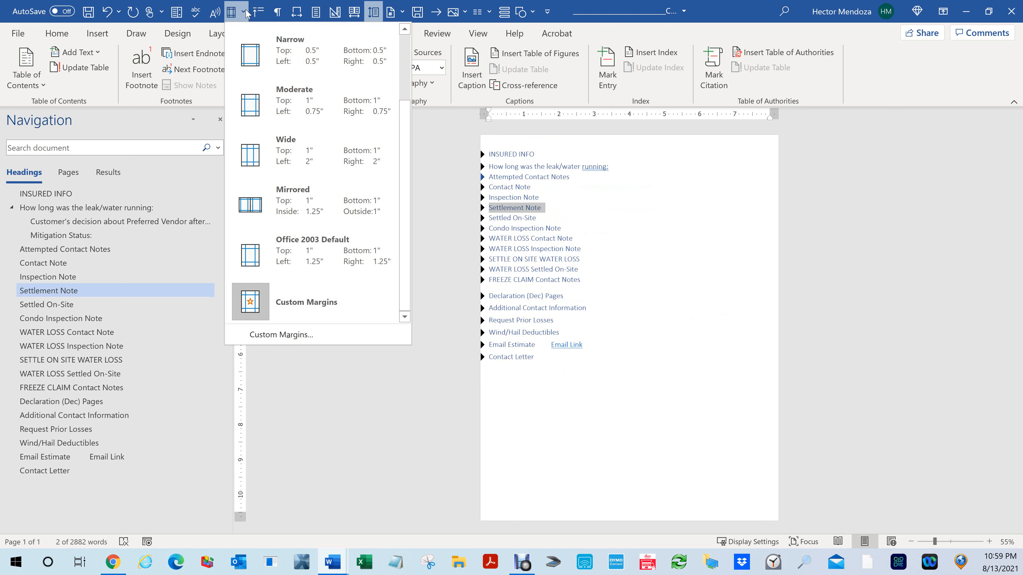
{"action": "left_click", "coordinate": [244, 12]}
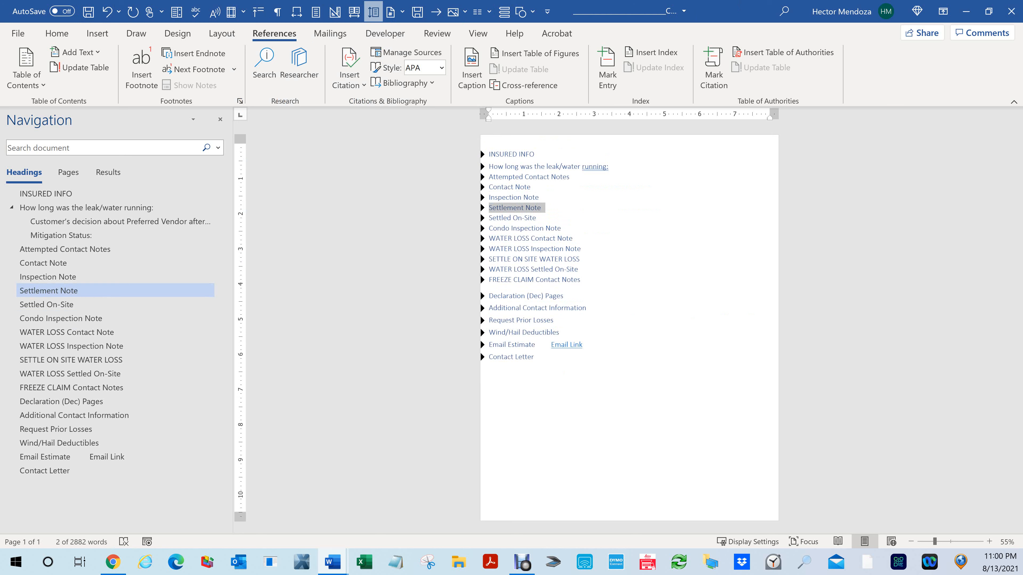
Step: Expand the Attempted Contact Notes and Inspection Note sections from the collapsed heading list and review the Inspection Note's contents
{"action": "left_click", "coordinate": [490, 154]}
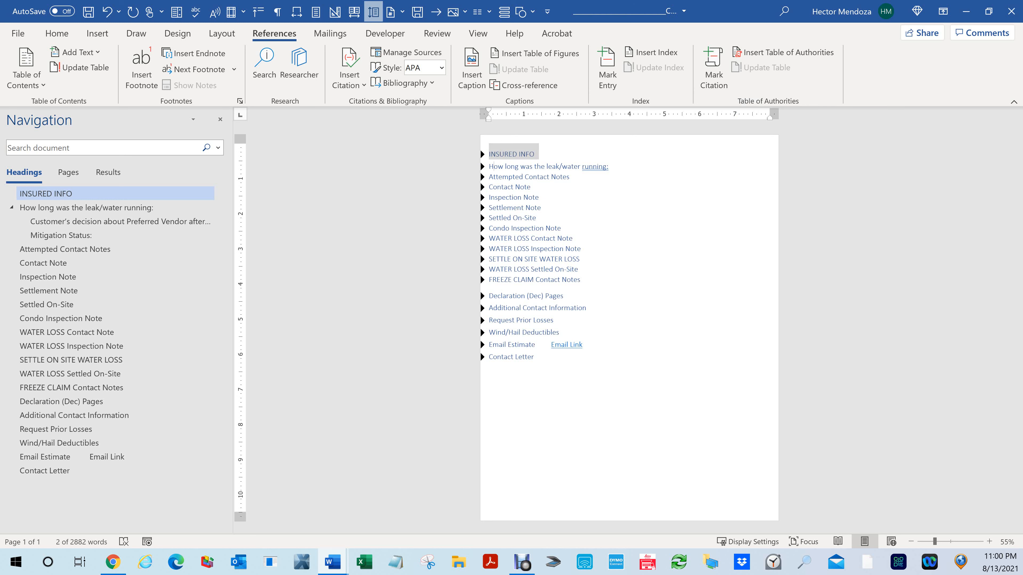
{"action": "left_click", "coordinate": [487, 167]}
{"action": "left_click", "coordinate": [490, 177]}
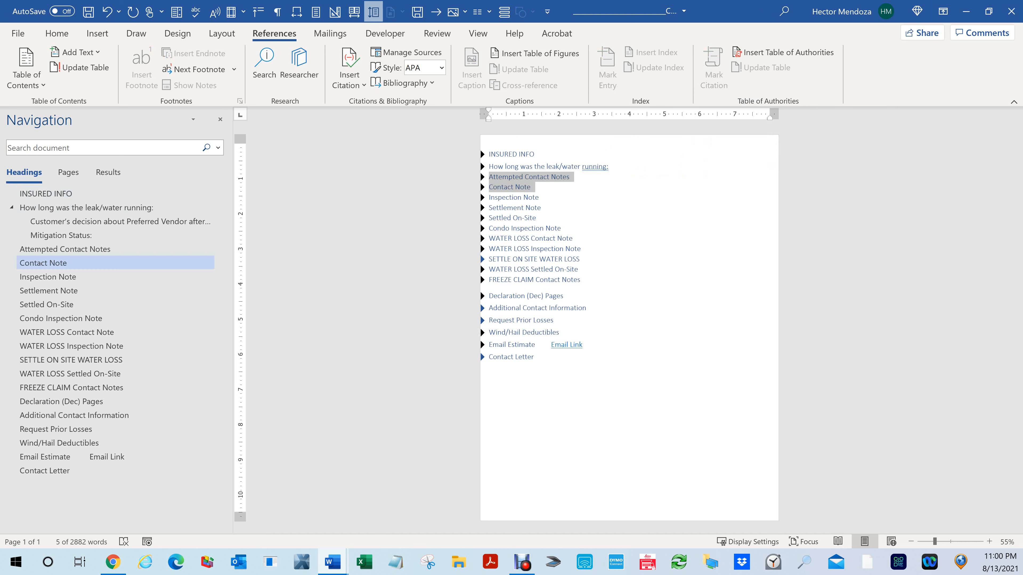
{"action": "left_click", "coordinate": [483, 177]}
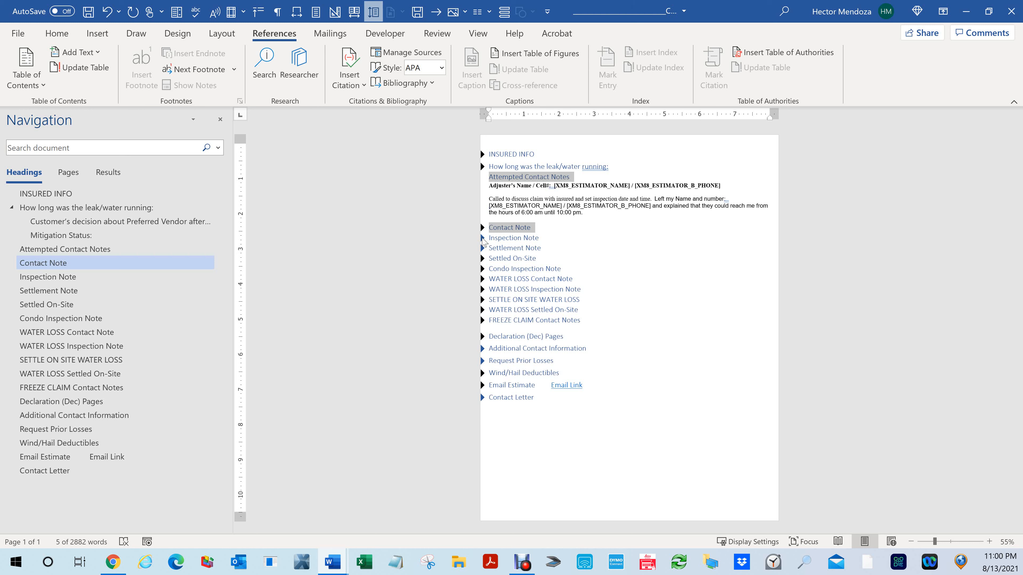
{"action": "left_click", "coordinate": [483, 238]}
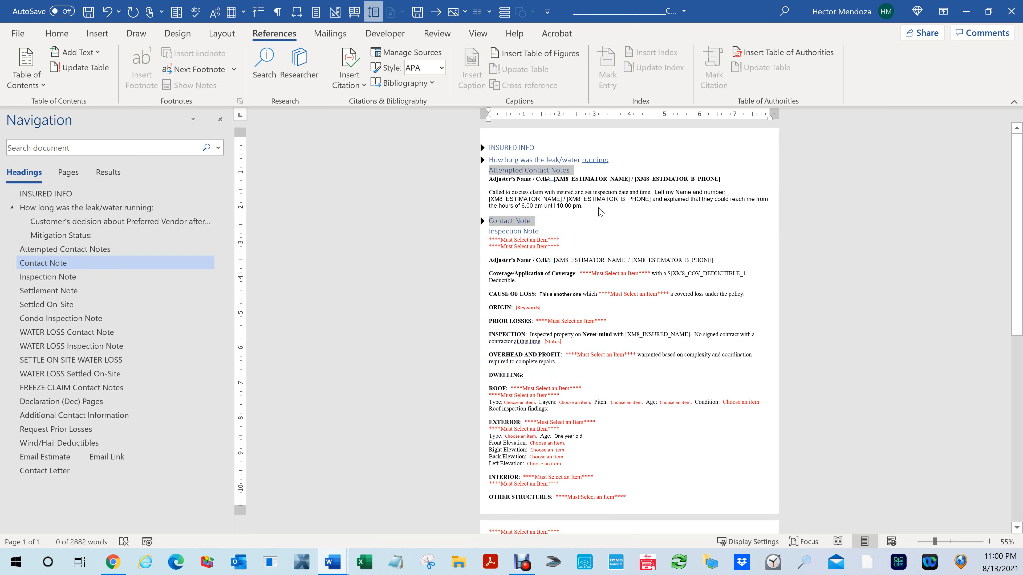
{"action": "scroll", "coordinate": [570, 431], "scroll_direction": "down", "scroll_amount": 3}
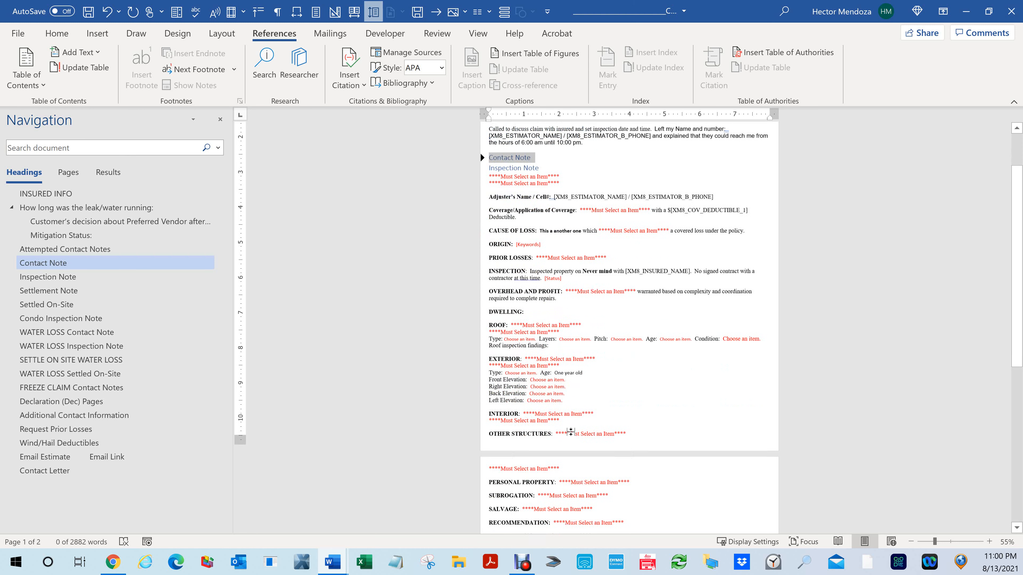
{"action": "scroll", "coordinate": [563, 500], "scroll_direction": "down", "scroll_amount": 3}
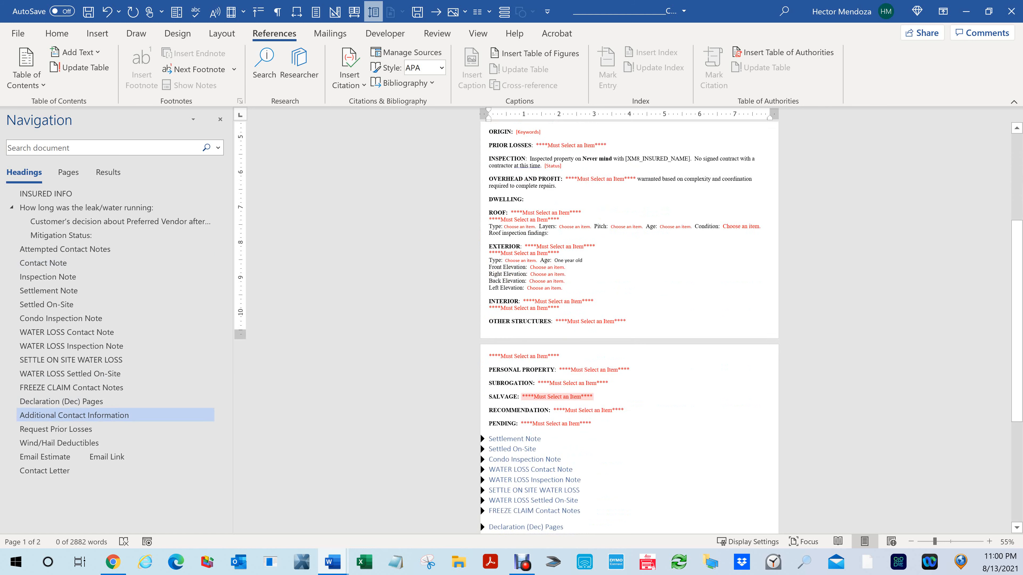
{"action": "scroll", "coordinate": [564, 500], "scroll_direction": "up", "scroll_amount": 4}
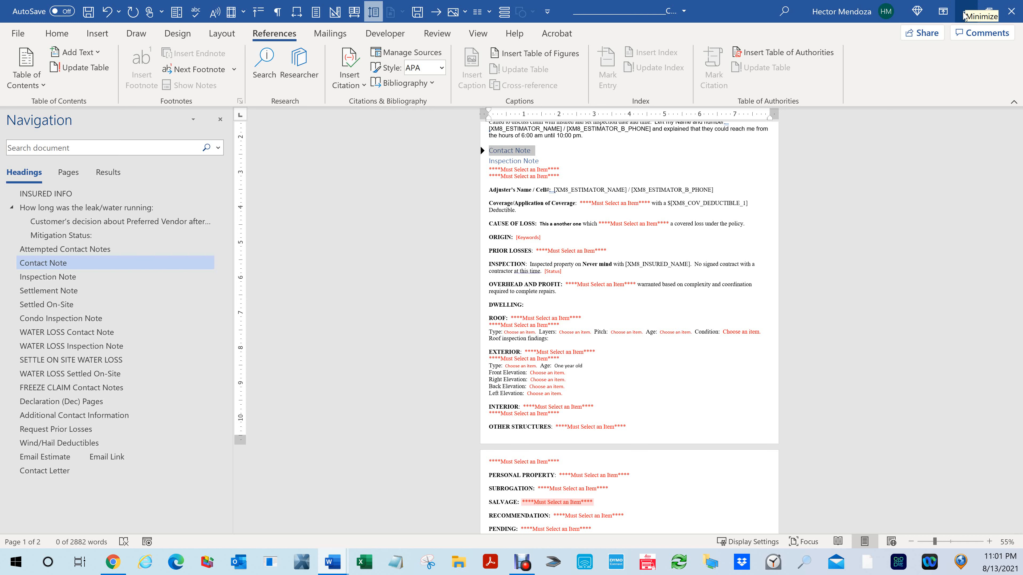
Step: Minimize the notes document and open the tokens folder on the desktop
{"action": "left_click", "coordinate": [965, 12]}
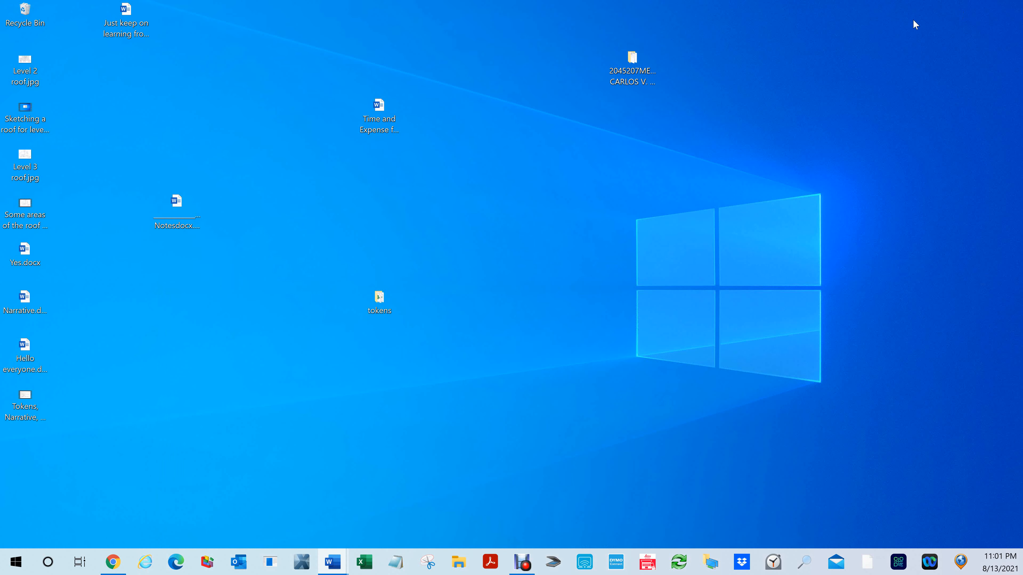
{"action": "double_click", "coordinate": [385, 301]}
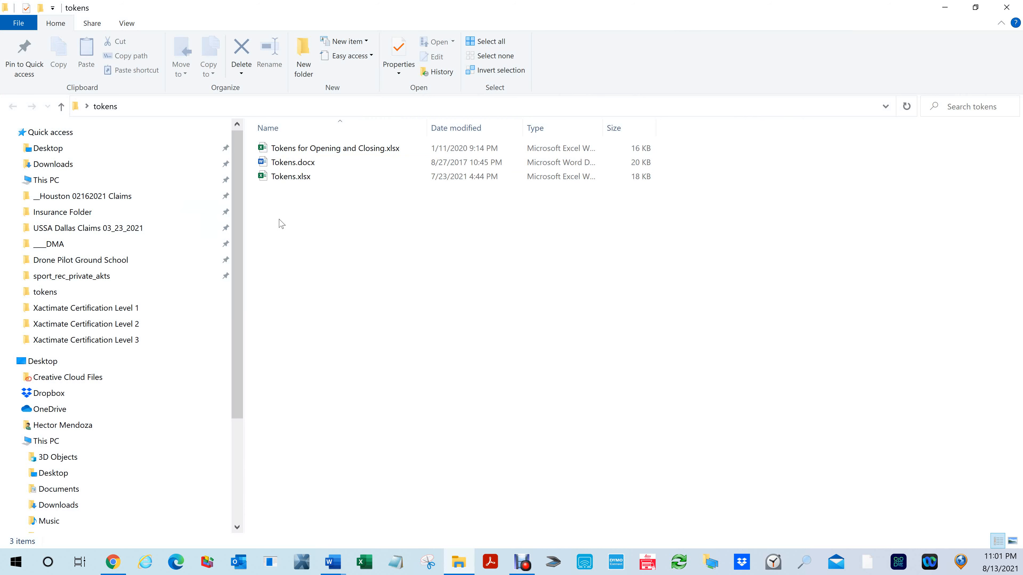